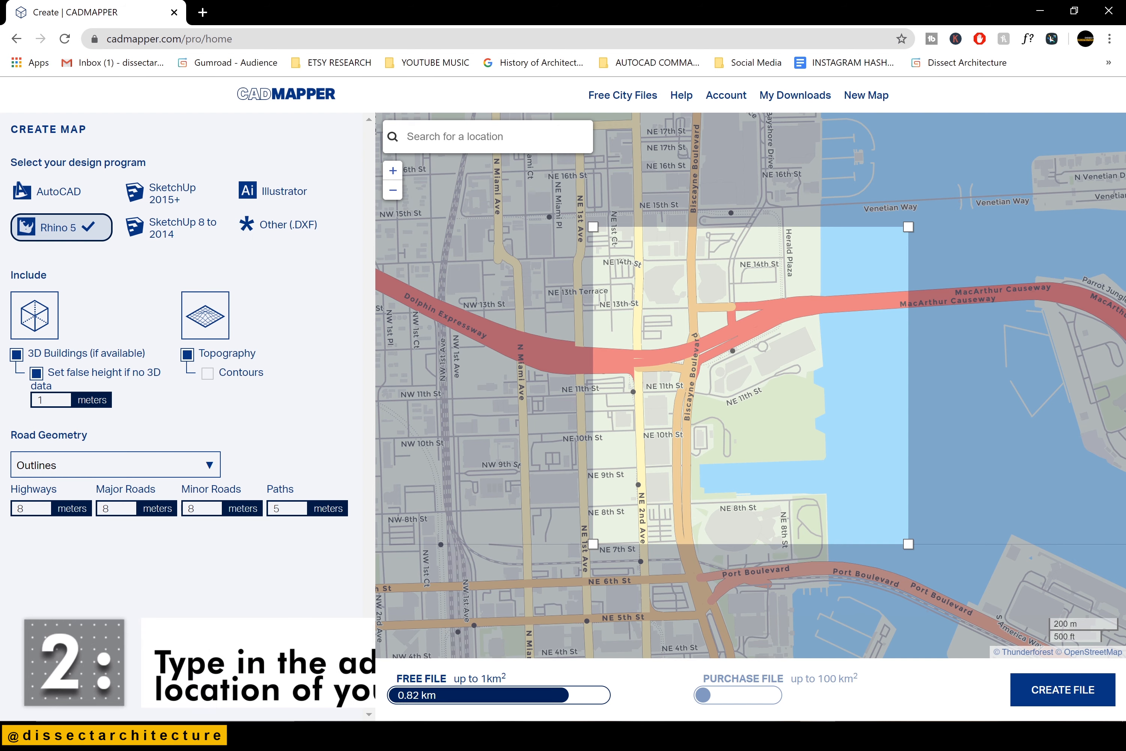
Find the site's street address on Biscayne Boulevard in Miami, FL, and position the map's export area over the waterfront site
type("1103 bi")
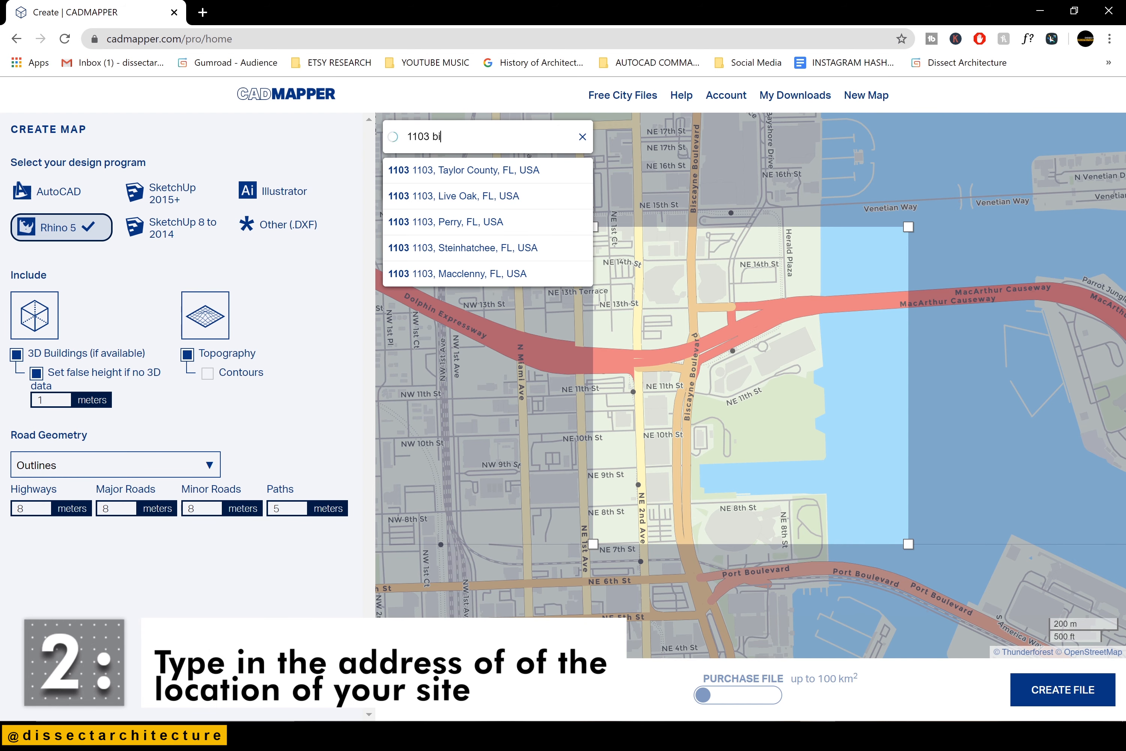
type("scayn")
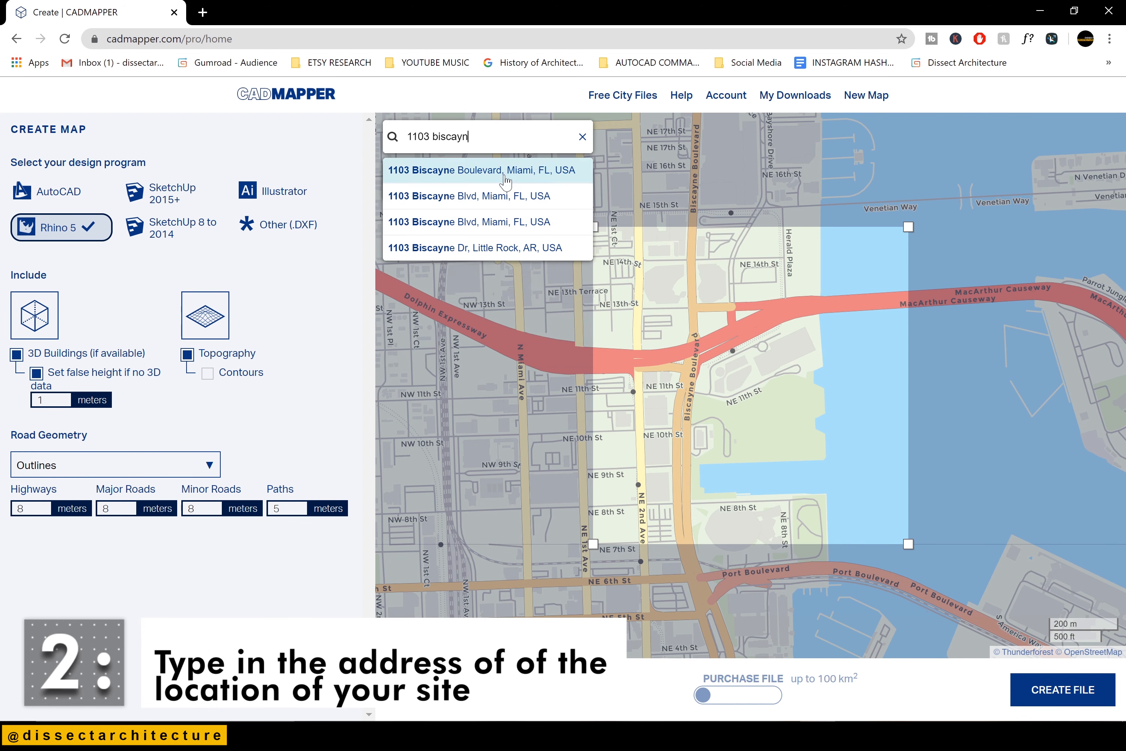
left_click(507, 184)
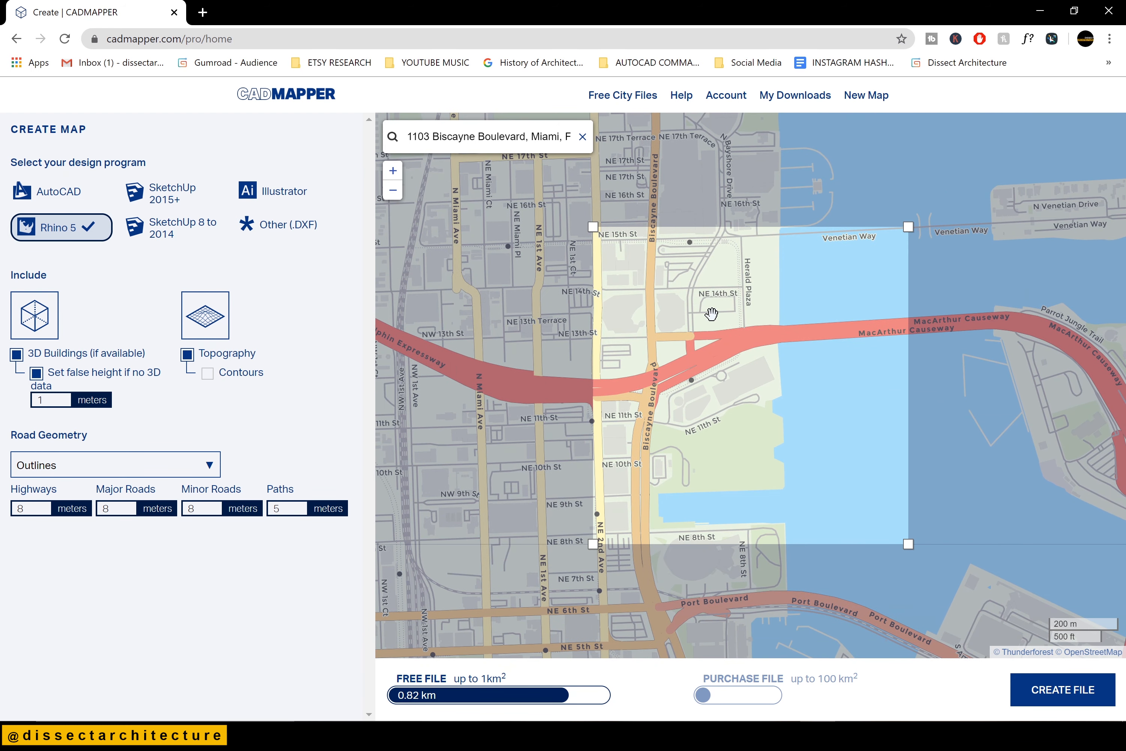
left_click_drag(711, 313, 747, 291)
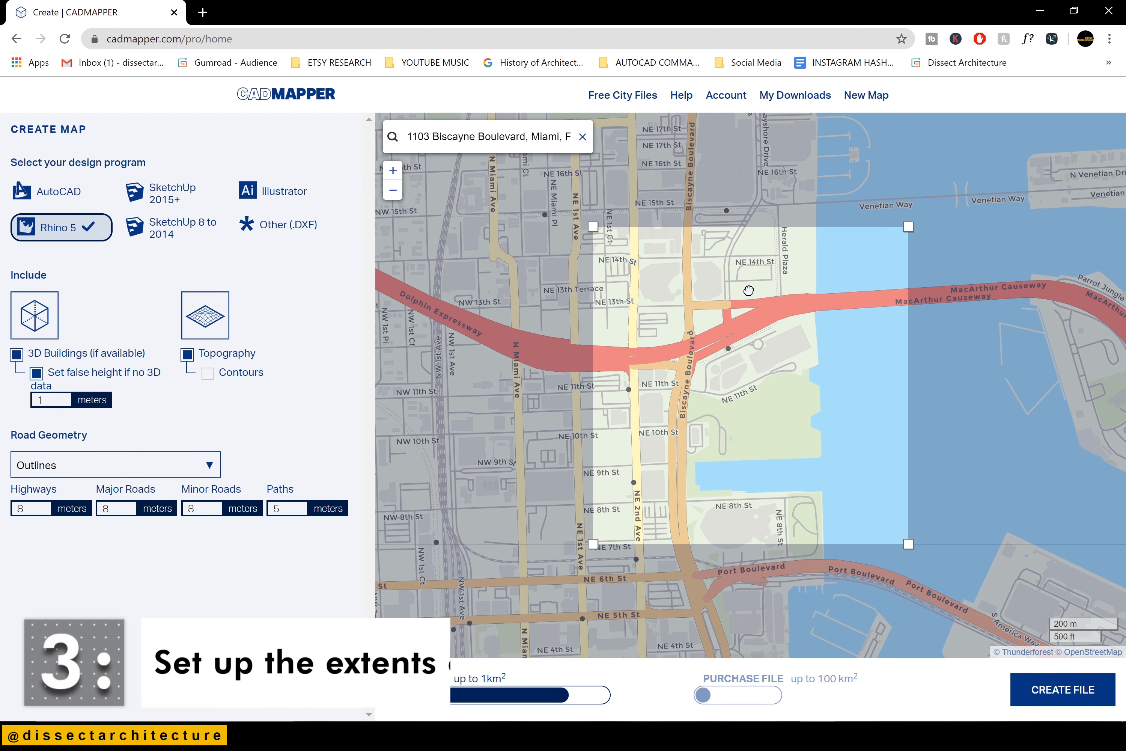
left_click_drag(747, 290, 759, 284)
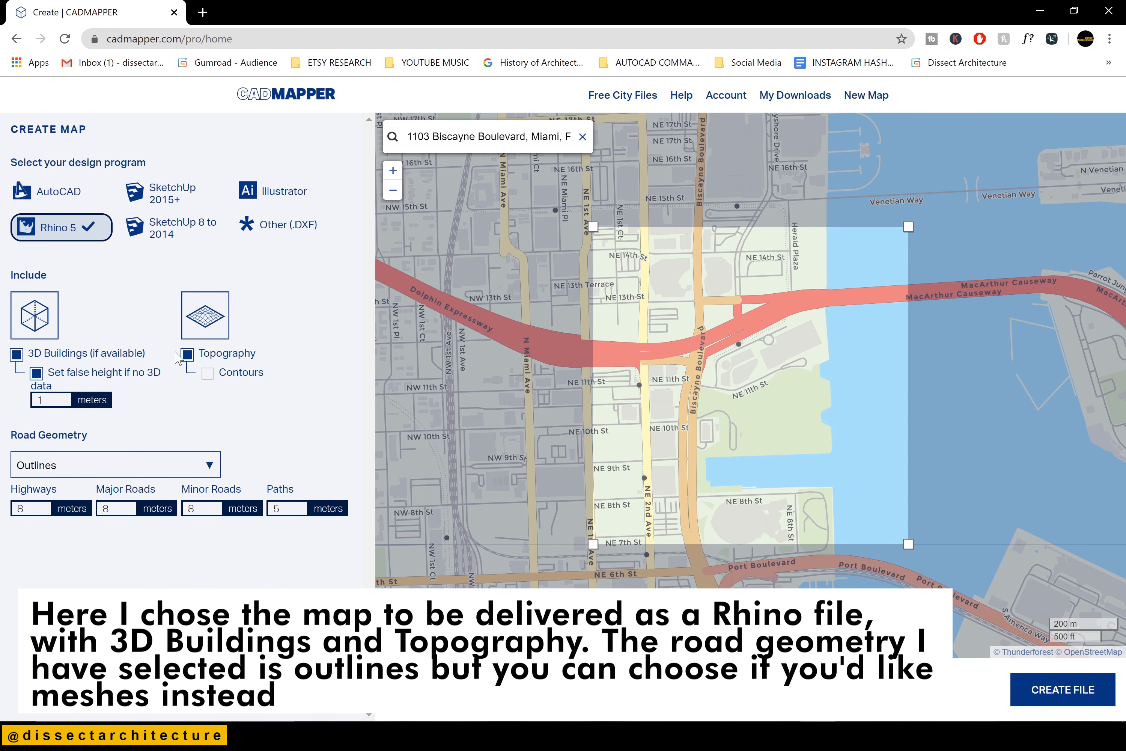
left_click_drag(416, 580, 430, 585)
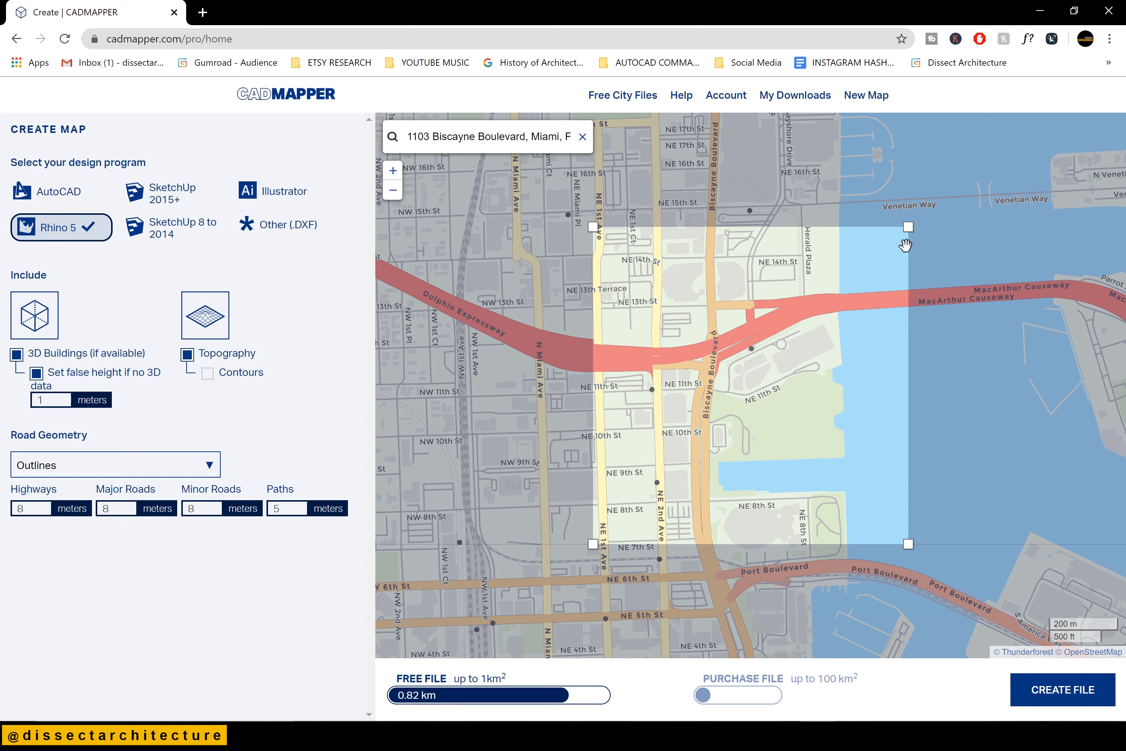
Resize the export area to 1.00 km² and reposition the map so it frames the waterfront blocks around Biscayne Boulevard
left_click_drag(908, 226, 963, 175)
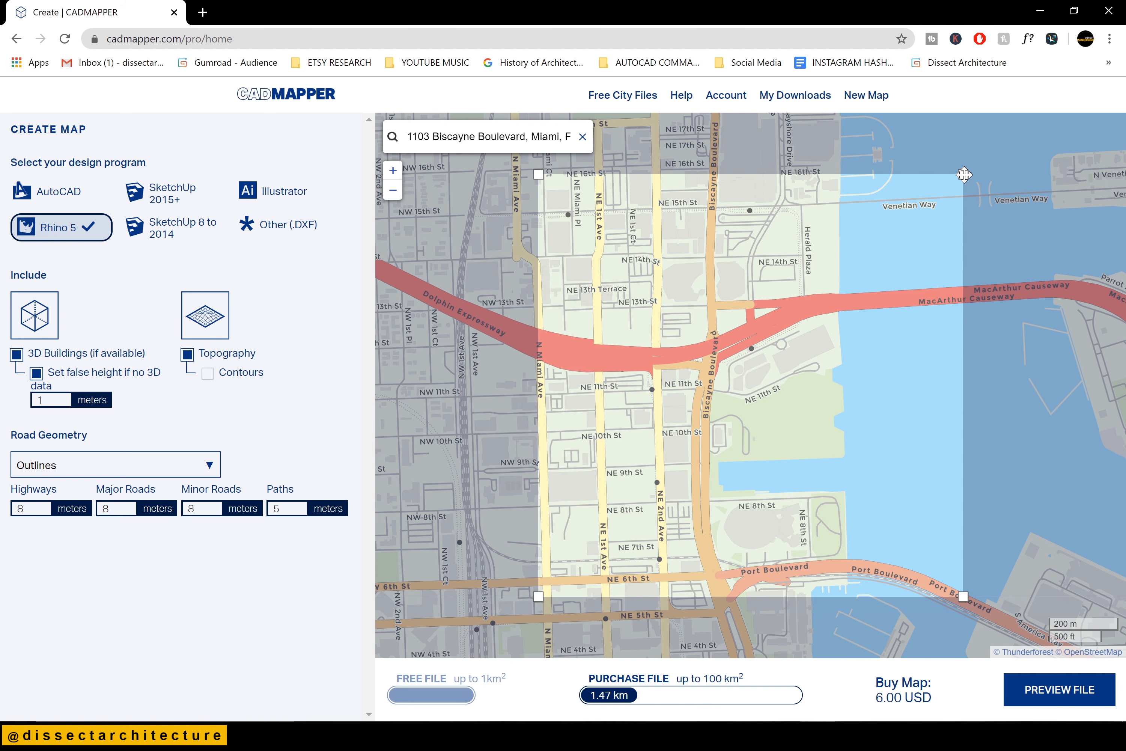
left_click_drag(822, 335, 802, 320)
left_click_drag(964, 175, 1027, 129)
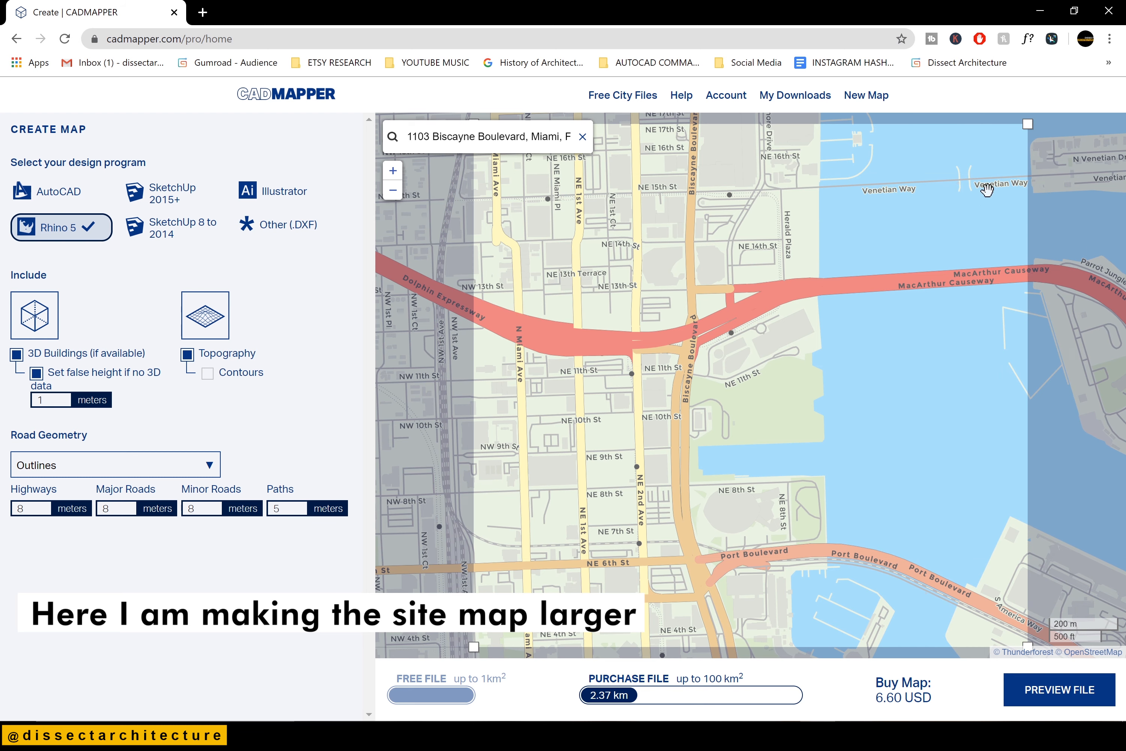
left_click_drag(988, 187, 987, 189)
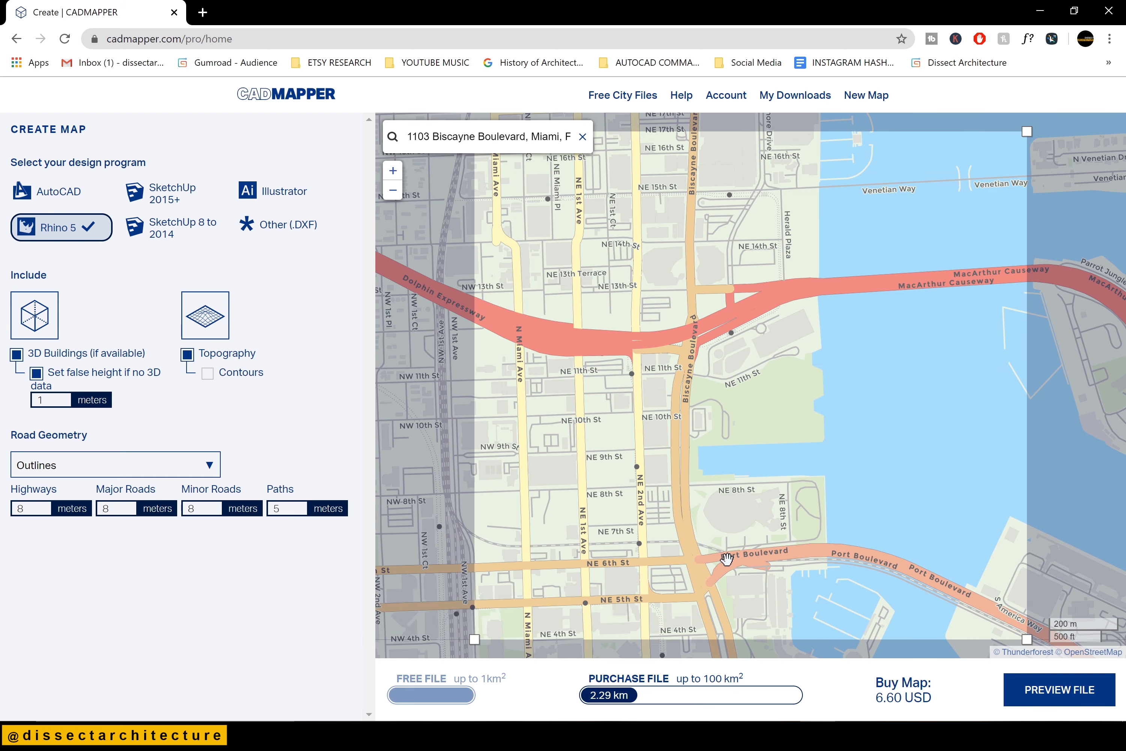
left_click_drag(1031, 639, 928, 557)
left_click_drag(799, 464, 816, 439)
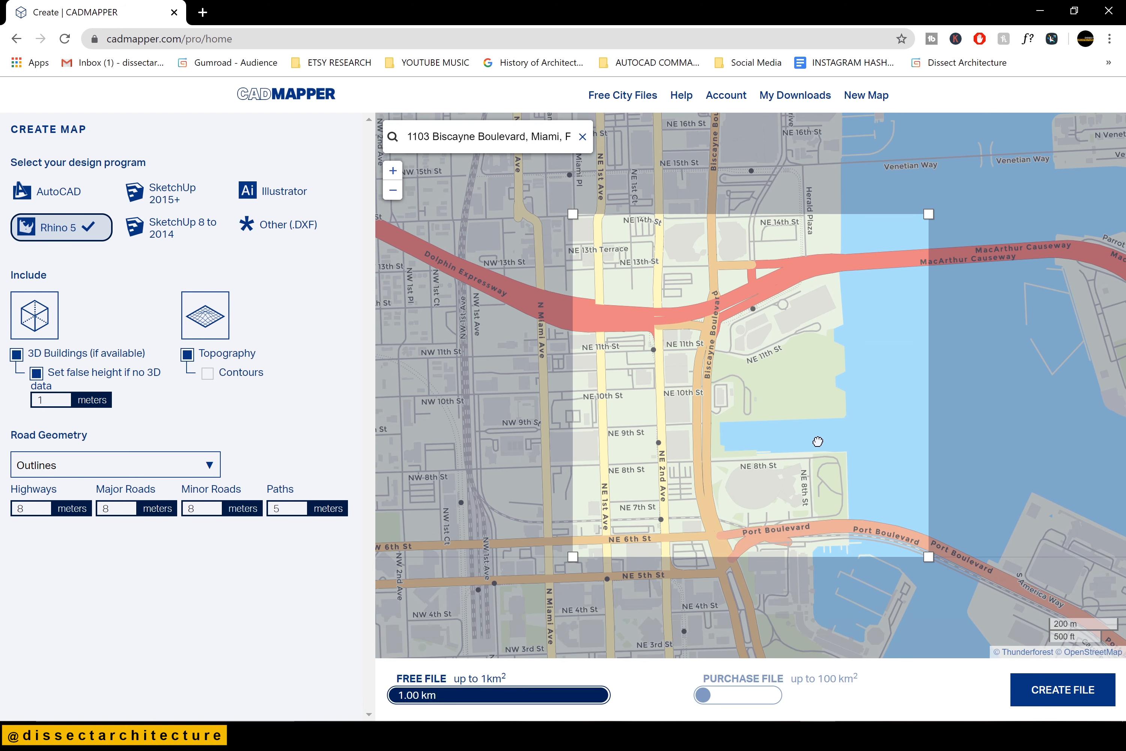
Create the Rhino 5 map file and download it after previewing the 2D and 3D axonometric views
left_click(1061, 696)
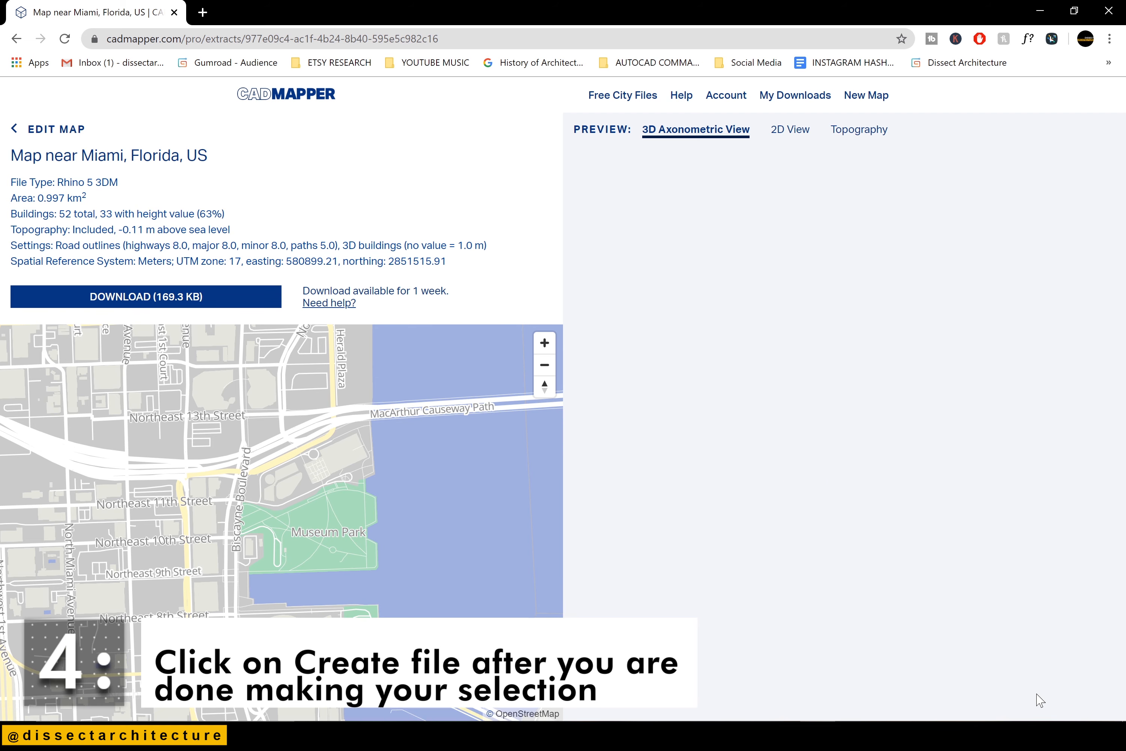
left_click(794, 131)
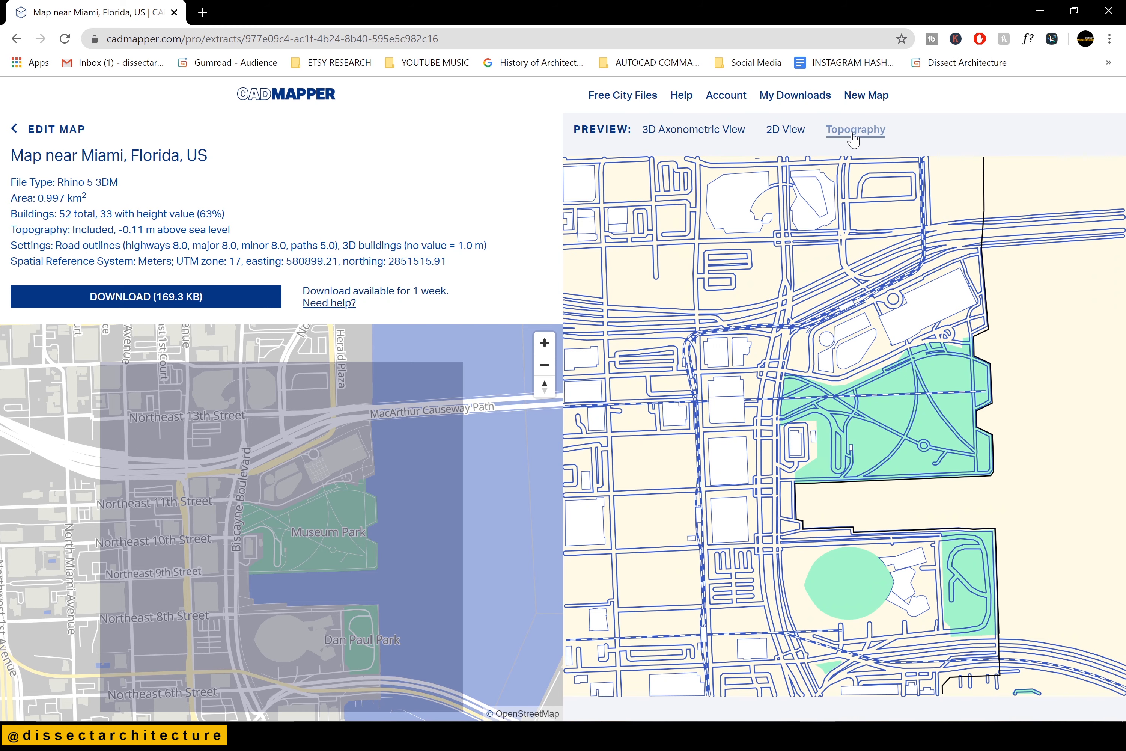
left_click(701, 138)
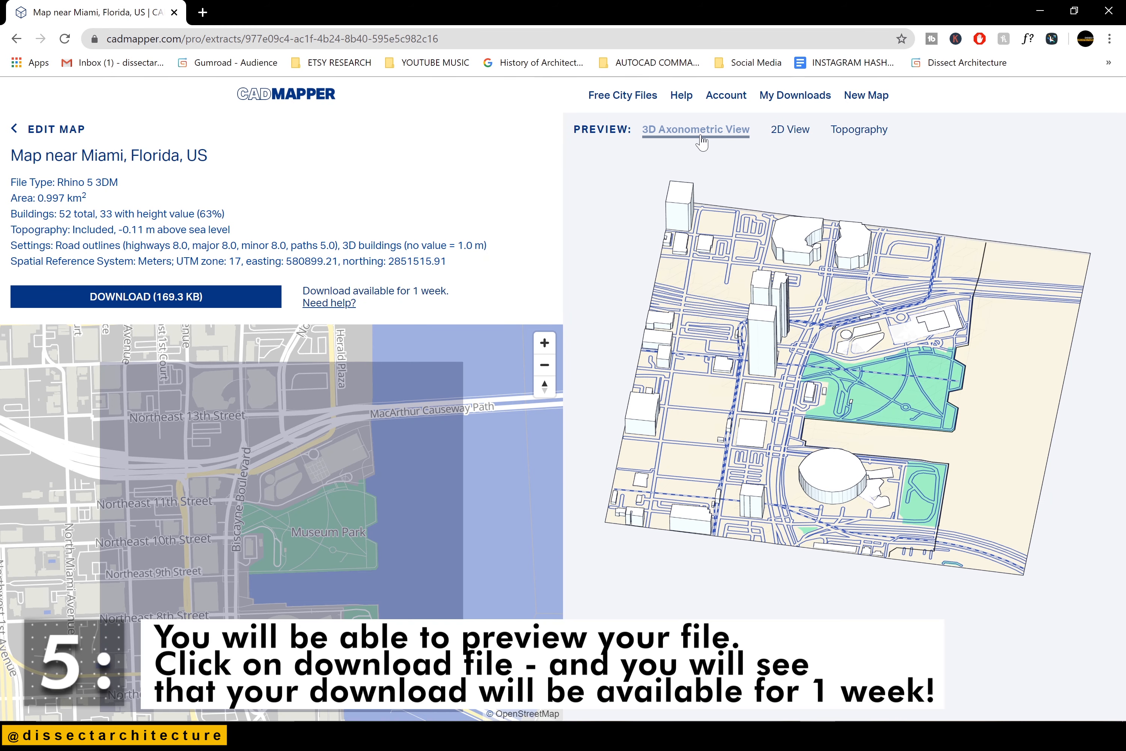
left_click(147, 296)
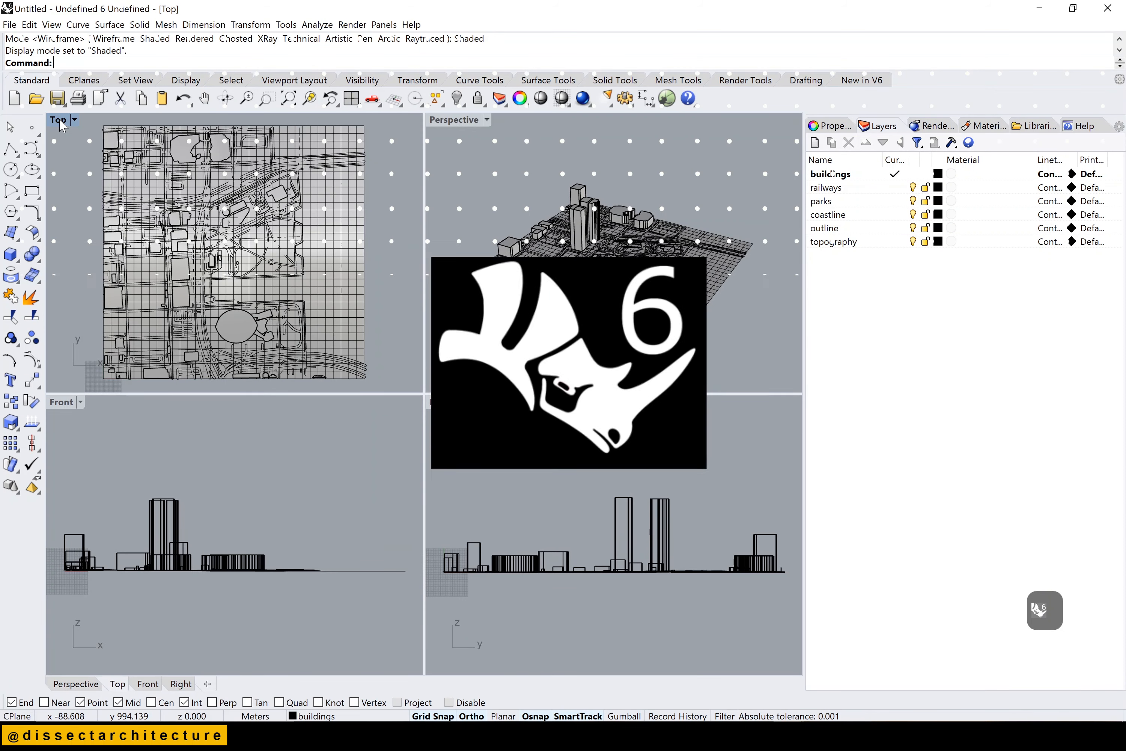
Switch to Rhino with the downloaded map open, maximize the Top viewport and set its display mode to Rendered
double_click(58, 119)
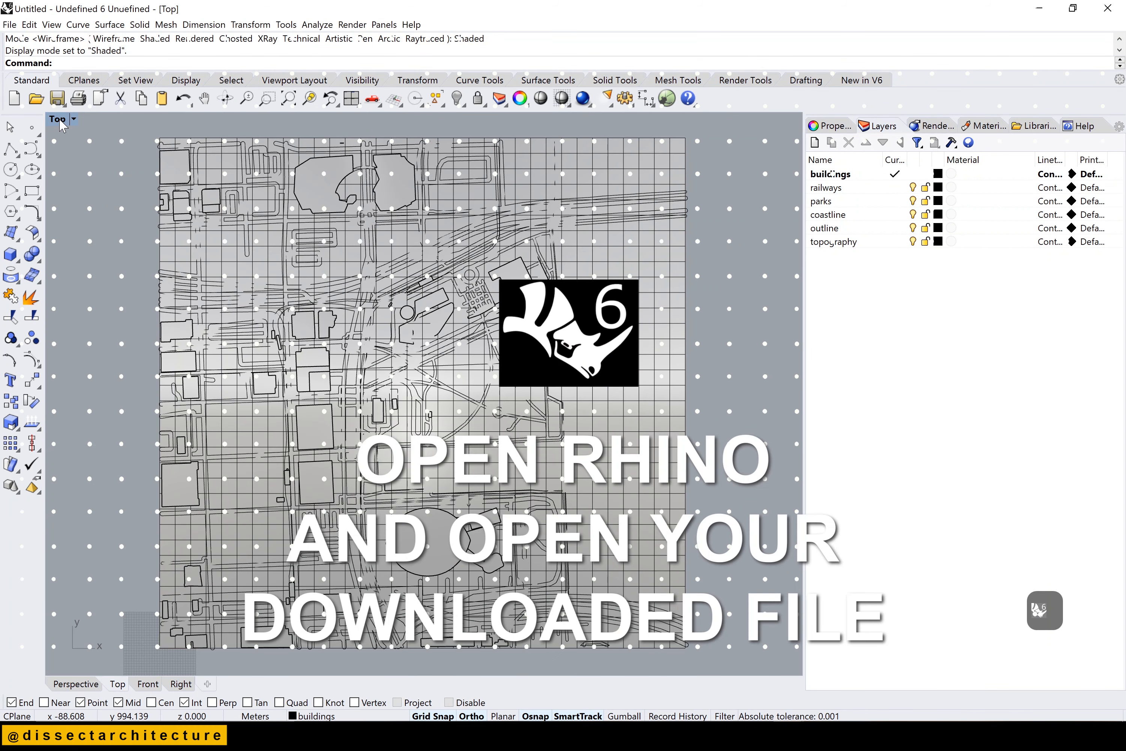
left_click(60, 122)
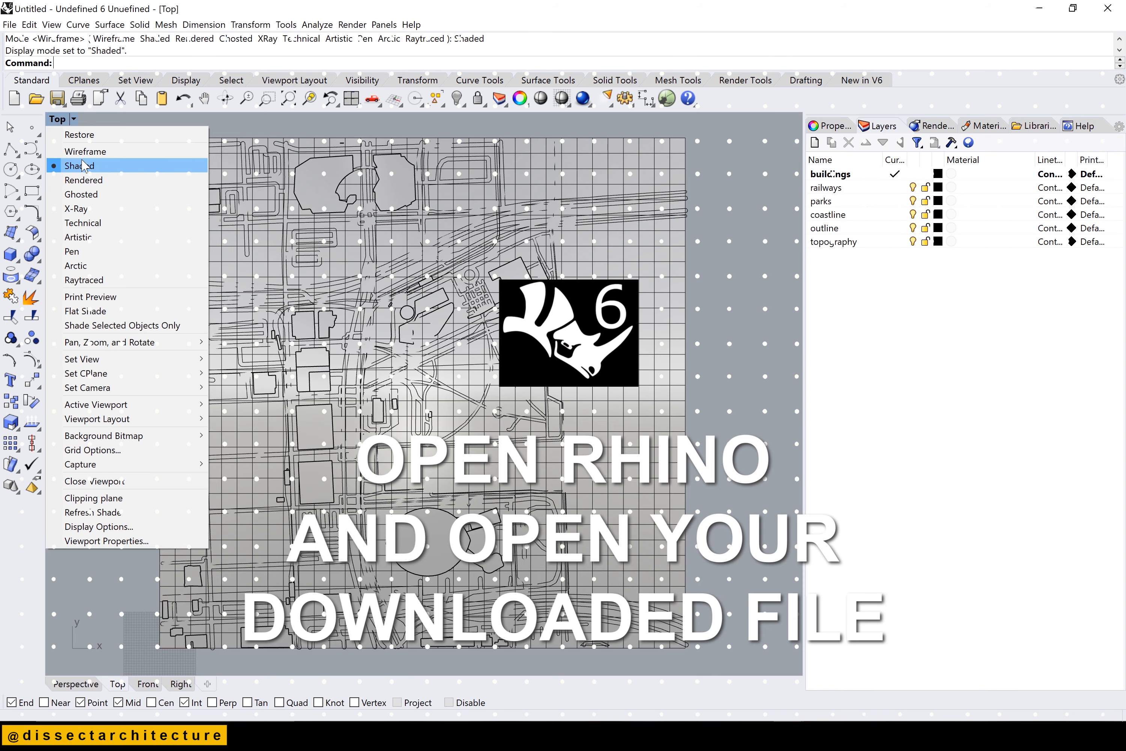
left_click(95, 182)
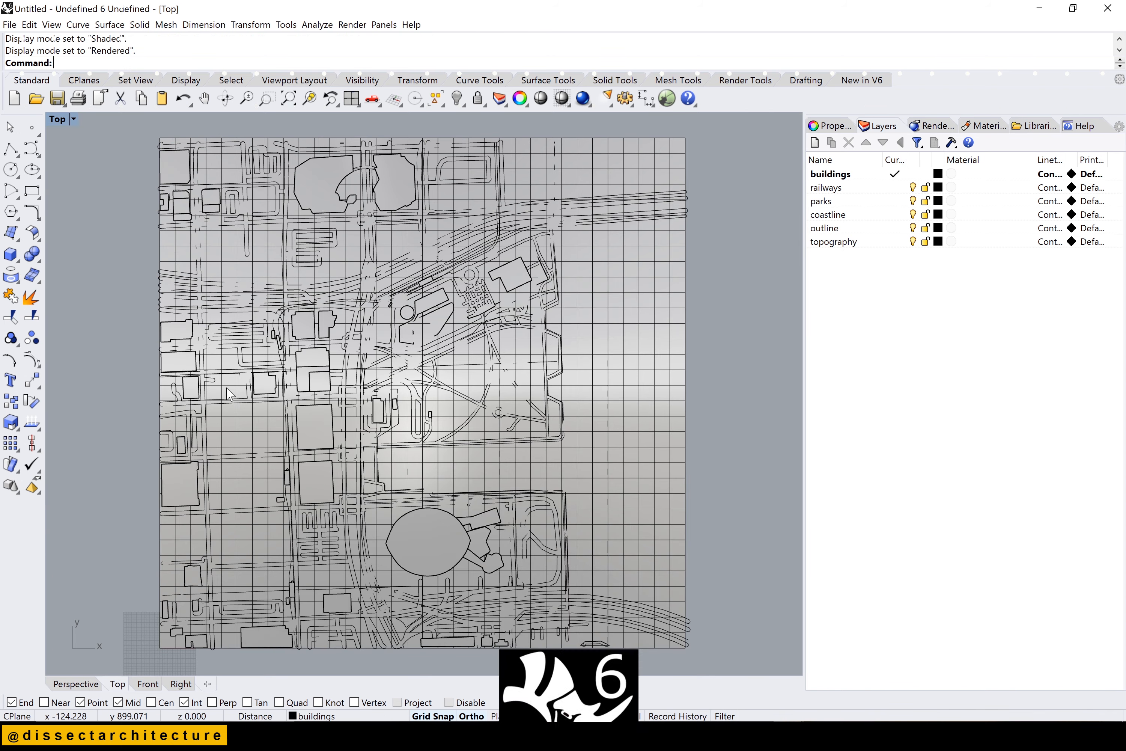
scroll(472, 487, "up", 3)
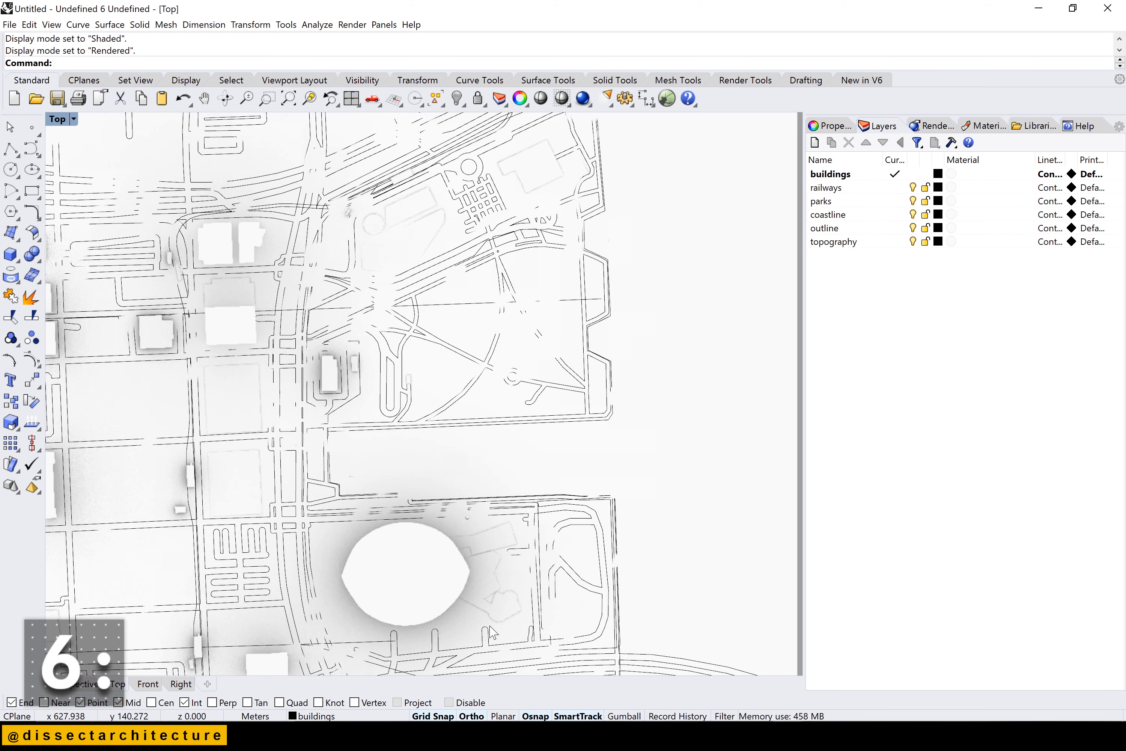
scroll(489, 626, "up", 6)
scroll(499, 544, "down", 4)
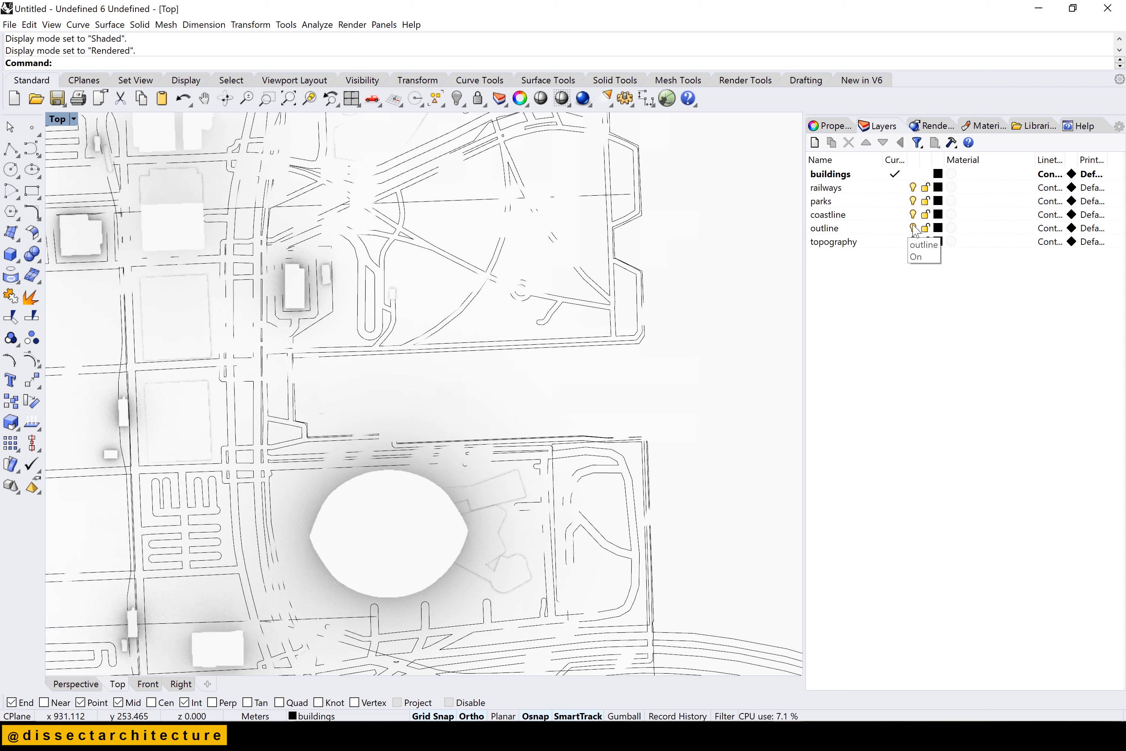
Turn off the railways layer, then fit the whole map in the Top viewport and set its display mode to Shaded
left_click(915, 187)
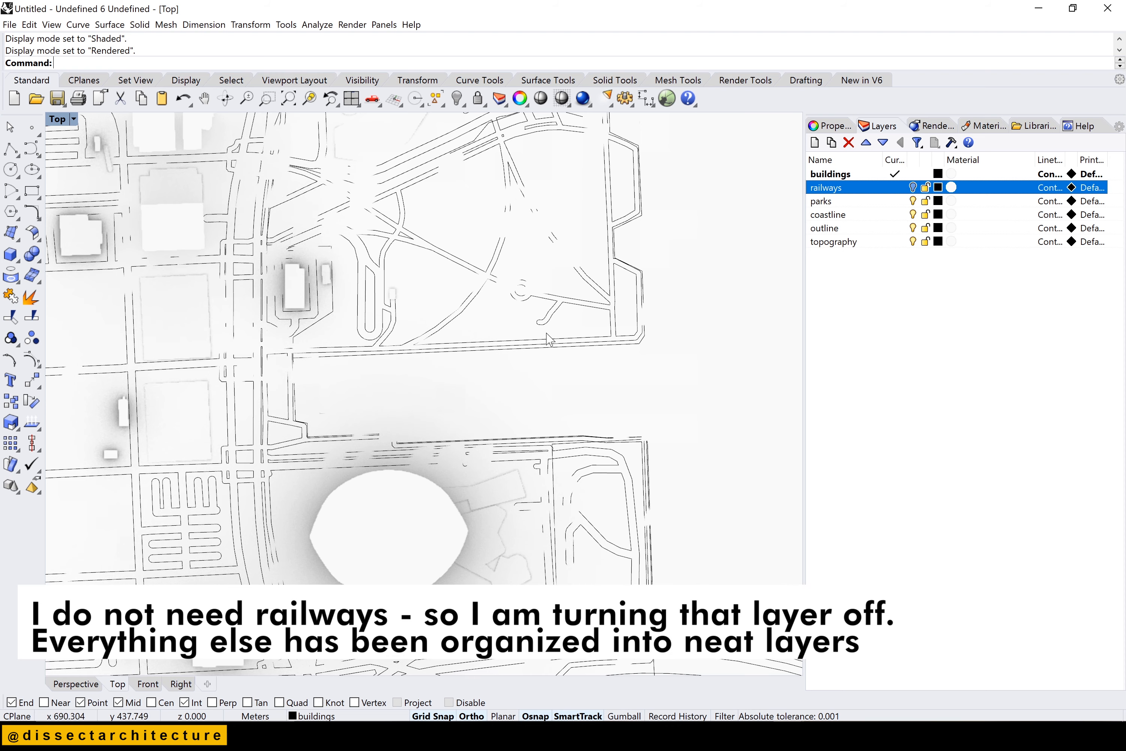
scroll(548, 338, "down", 2)
type("z")
key("Return")
type("e")
key("Return")
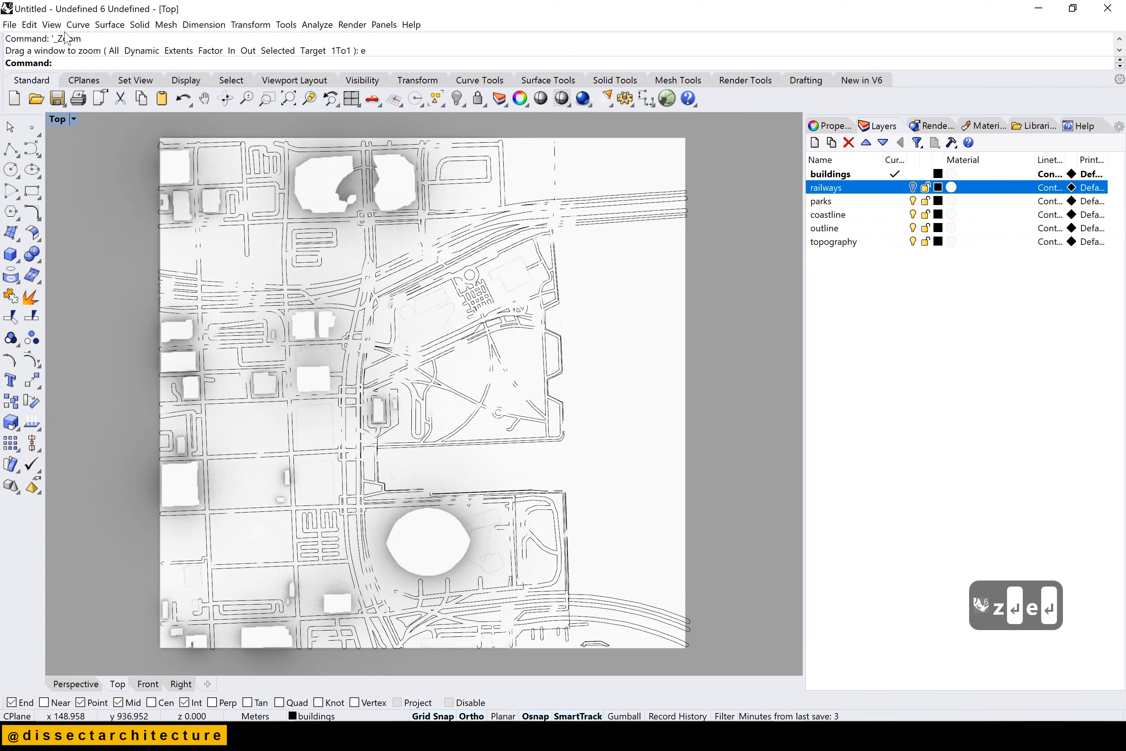
left_click(55, 122)
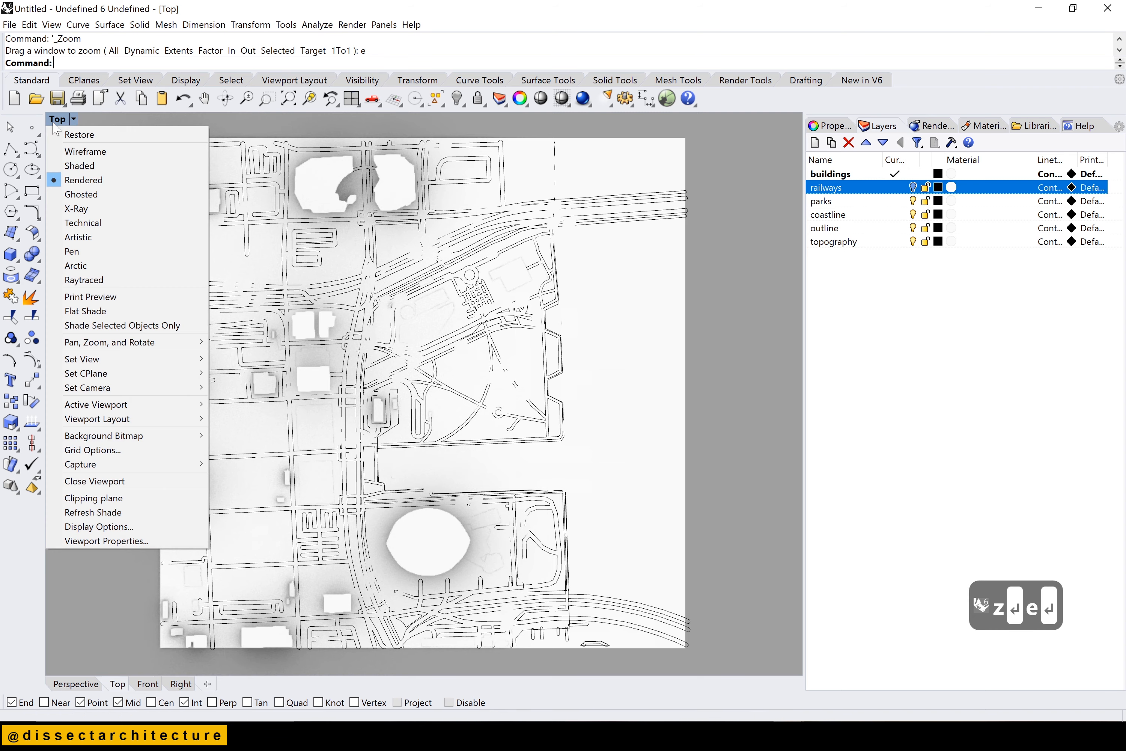
left_click(87, 164)
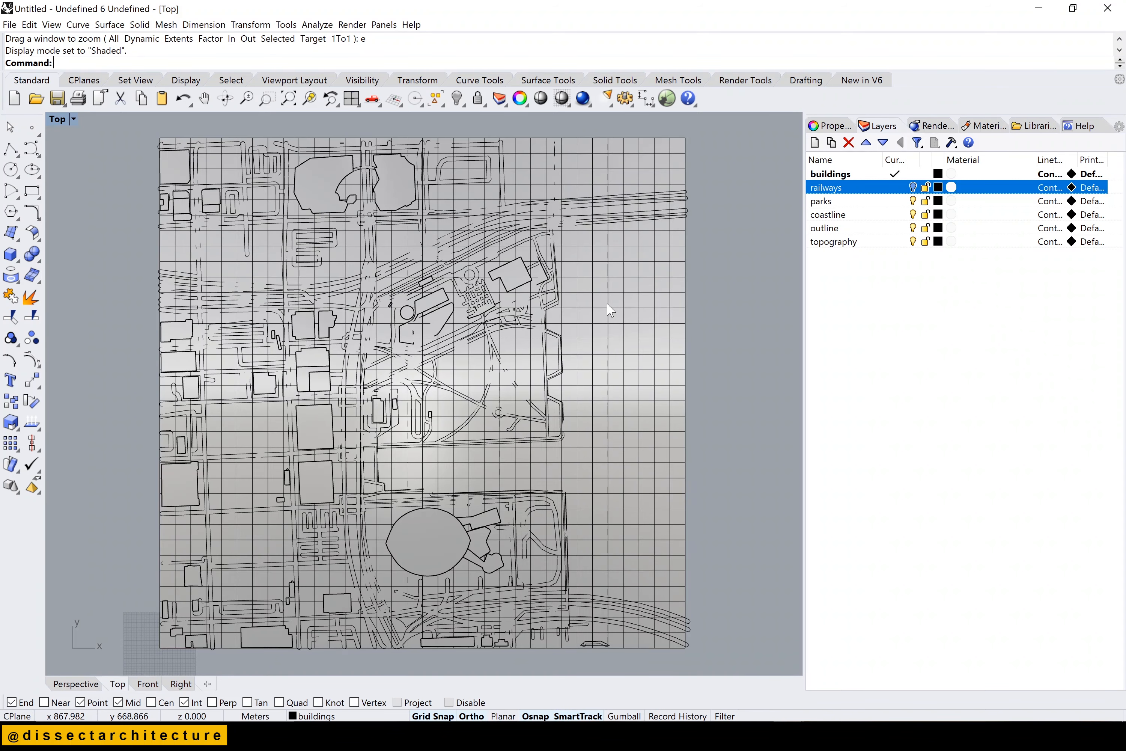
Convert the topography mesh to a NURBS polysurface with MeshToNURB and delete the original mesh
left_click(610, 311)
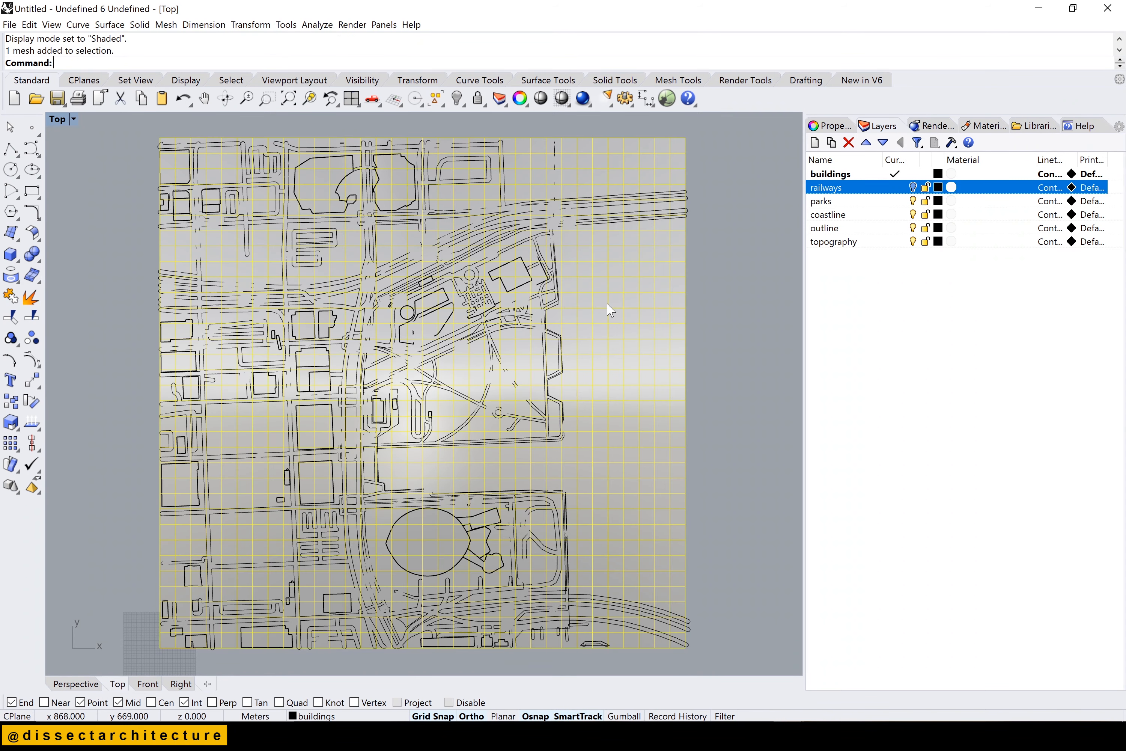
left_click(834, 126)
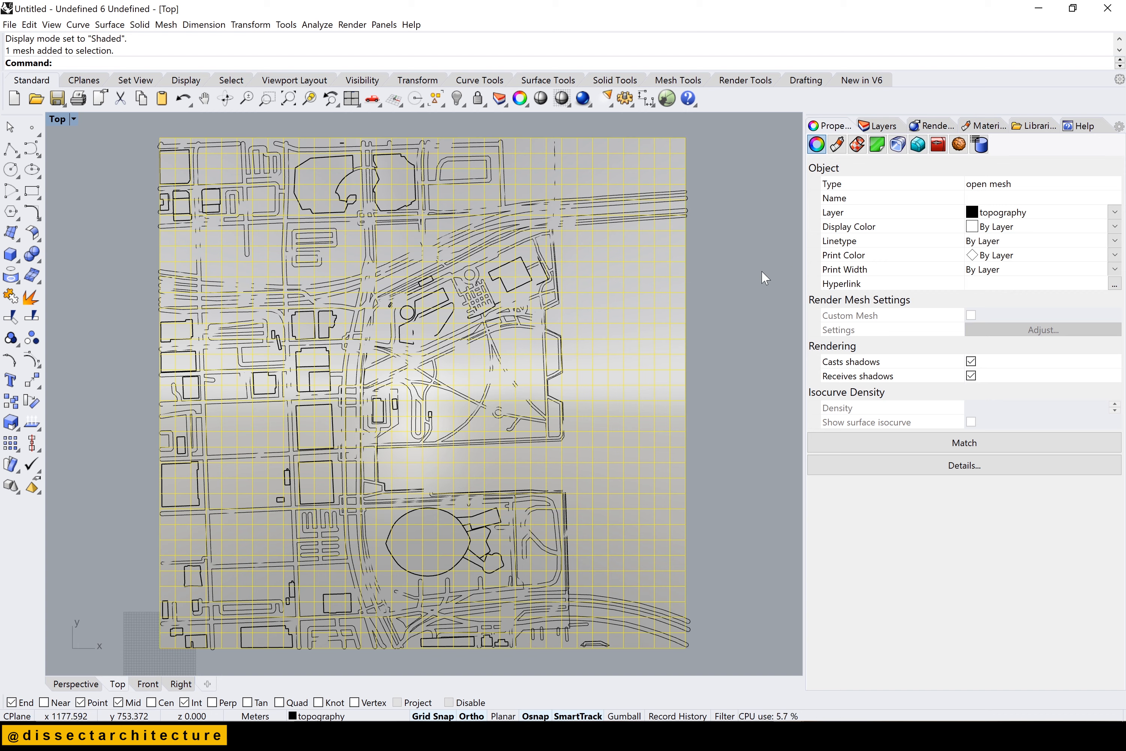
type("meshto")
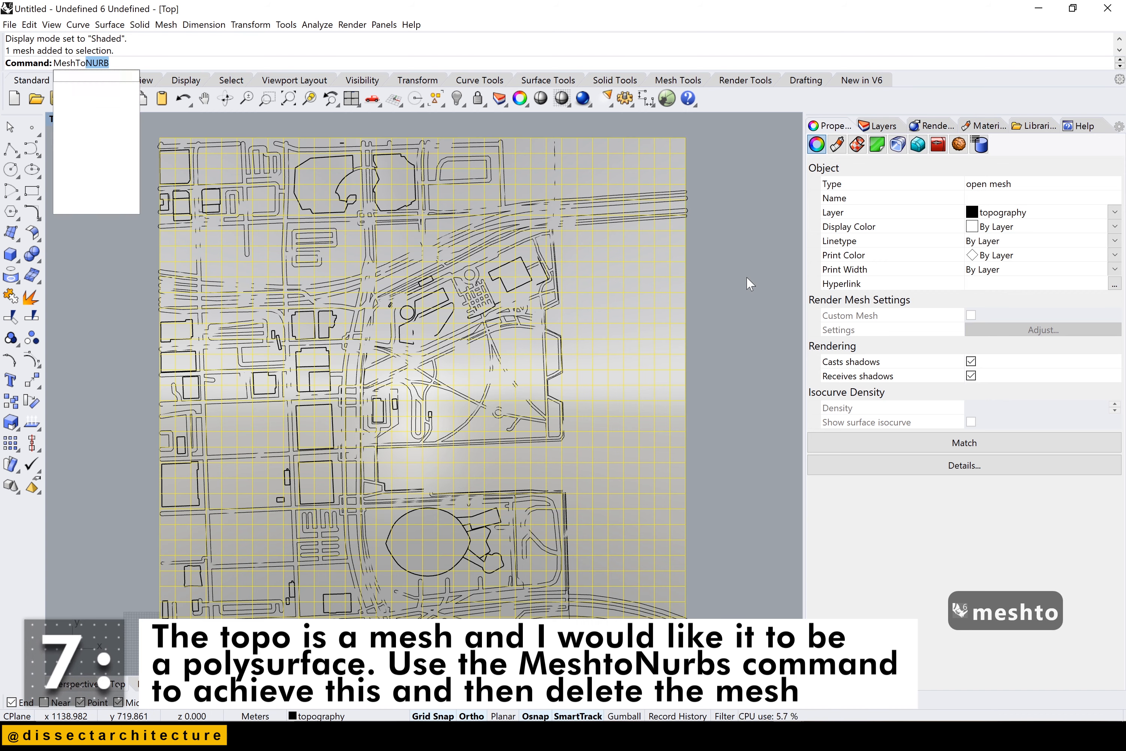
key("Return")
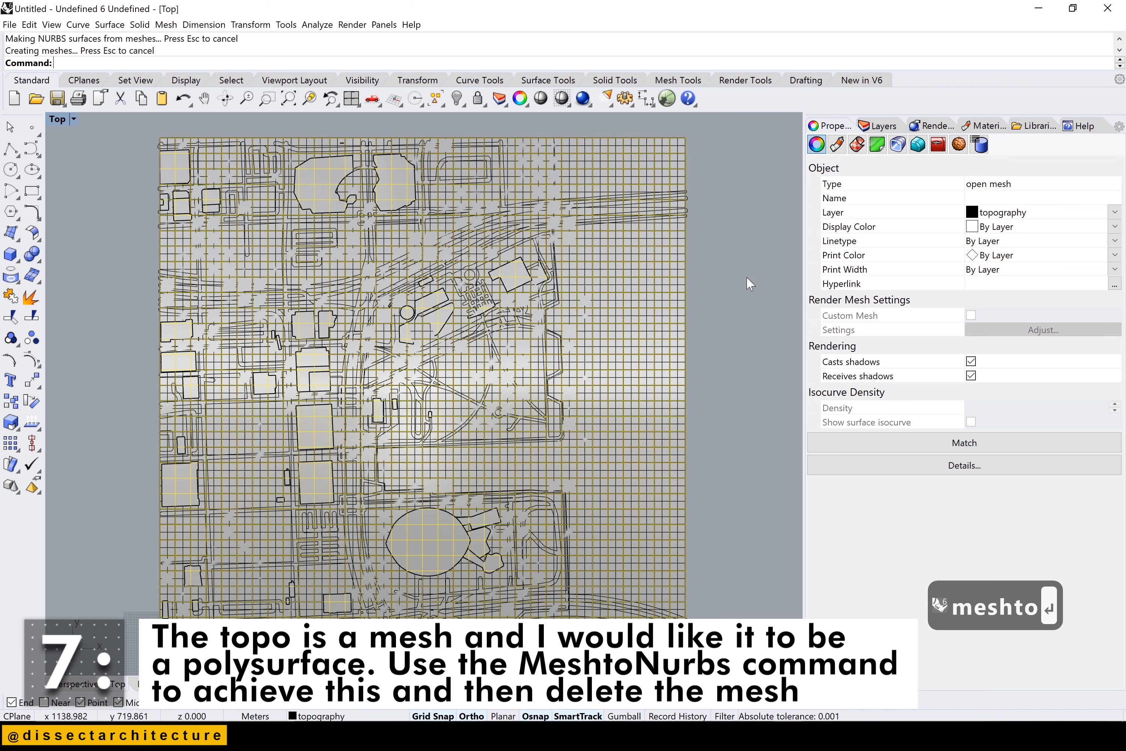
type("de")
key("Return")
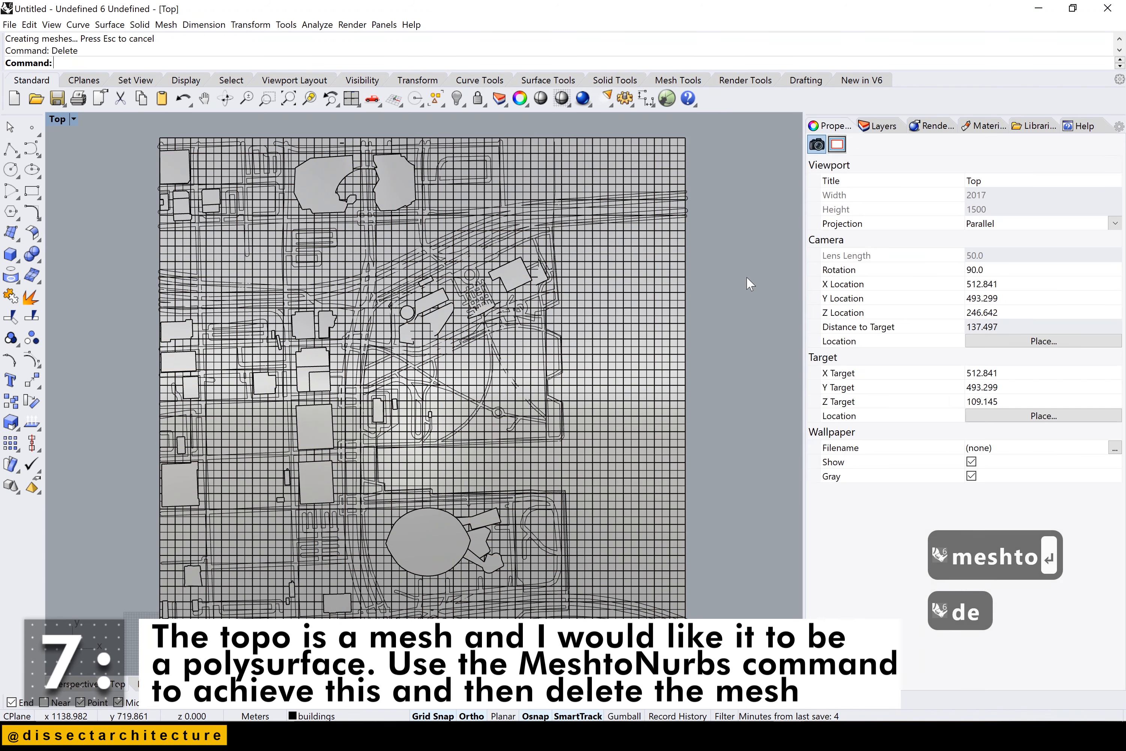
Turn off the surface isocurve display for the topography polysurface and deselect it
left_click(662, 309)
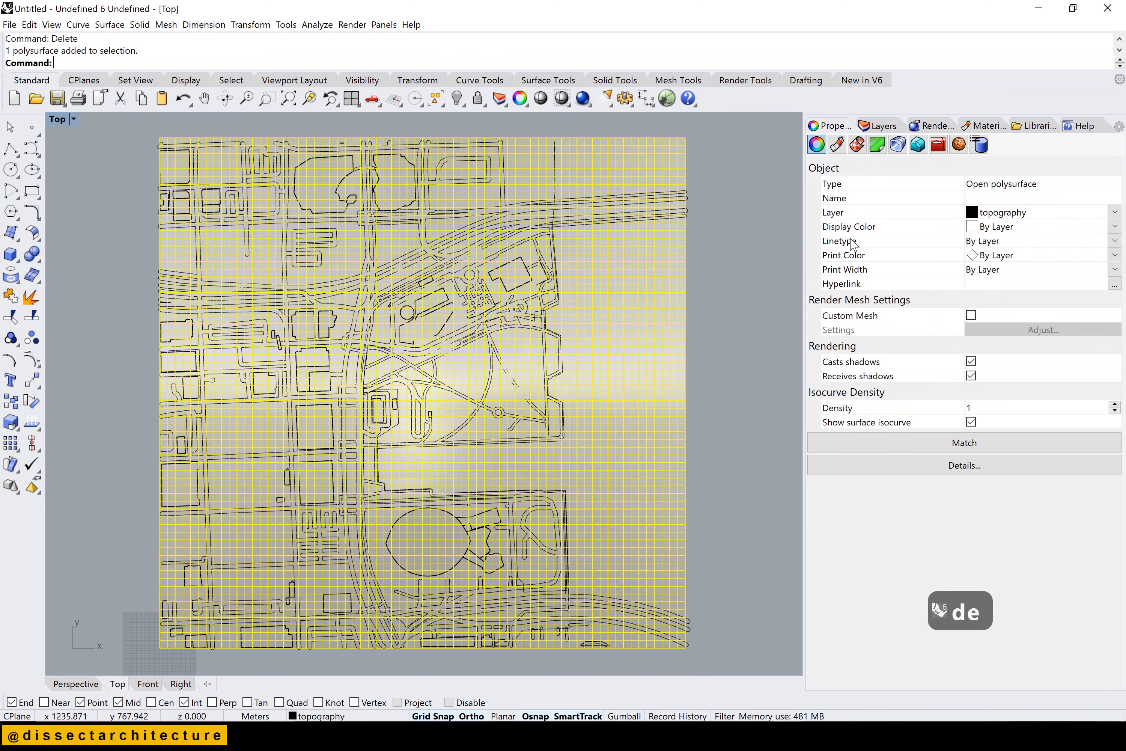
left_click(971, 422)
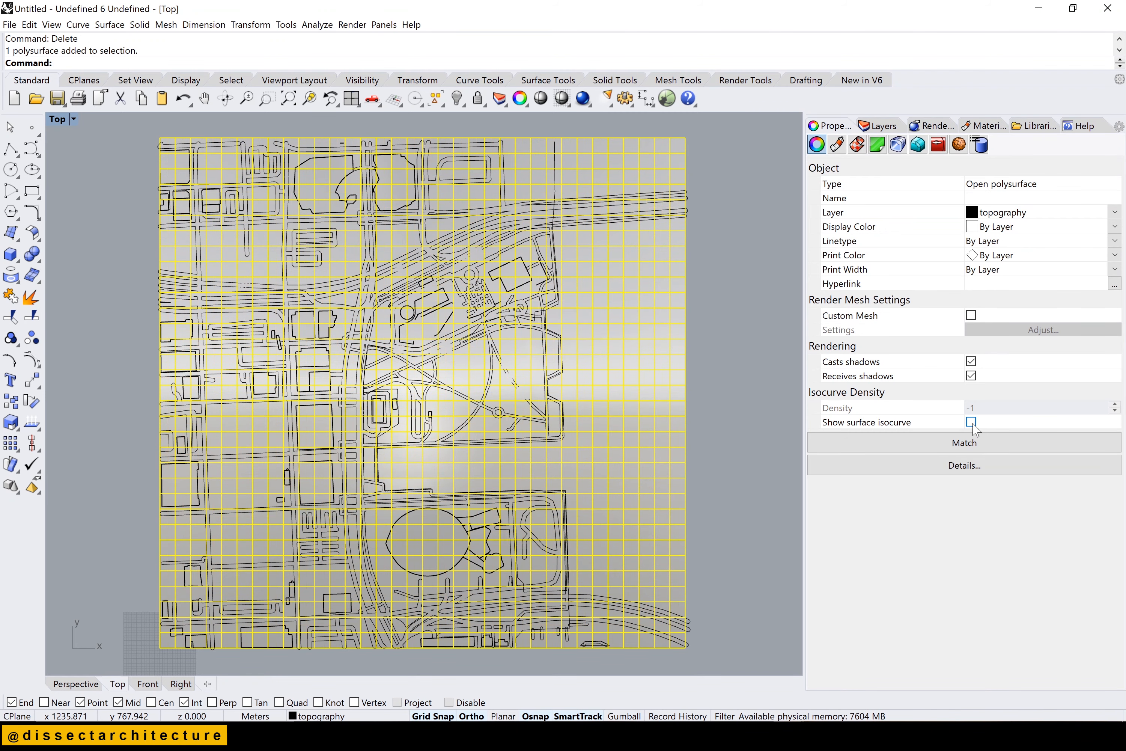
left_click(769, 432)
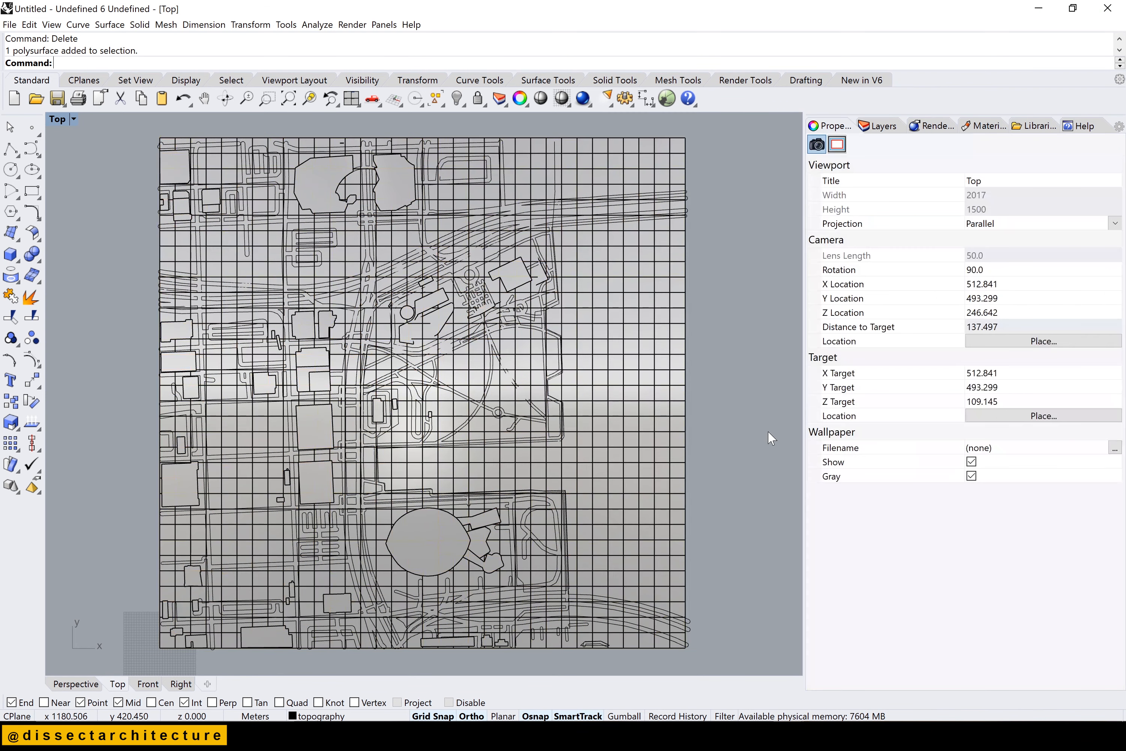
Make the outline layer current and turn off the topography, coastline, parks and buildings layers
left_click(870, 127)
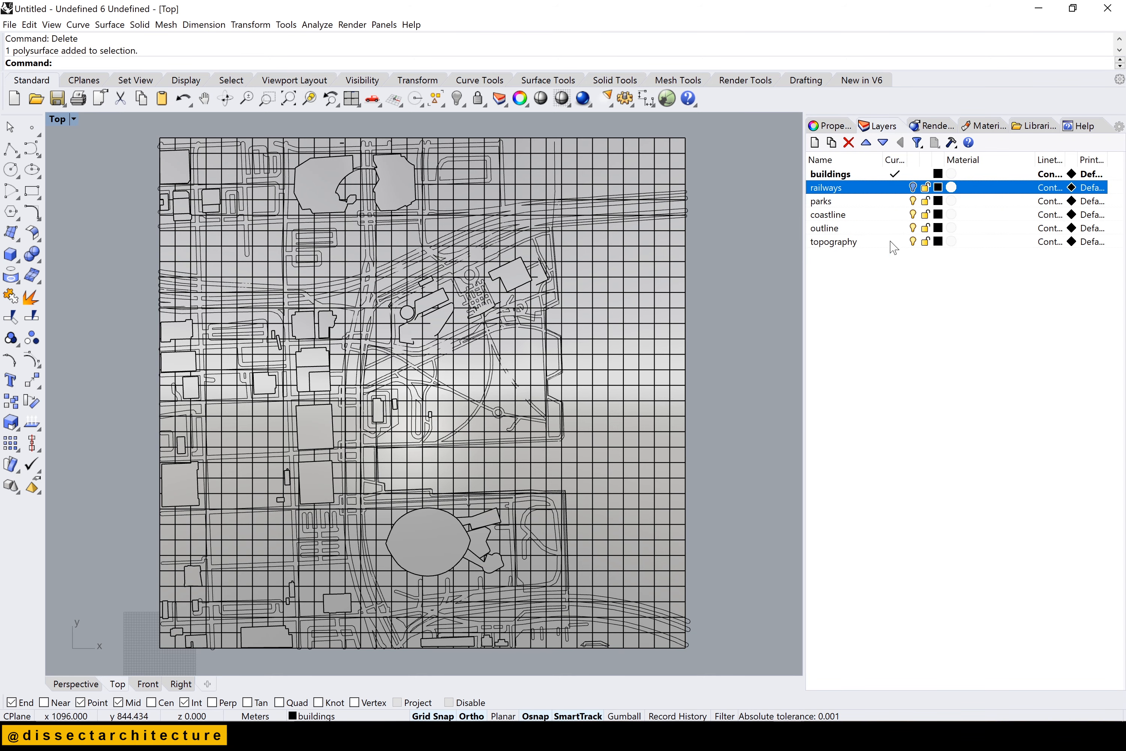
left_click(913, 241)
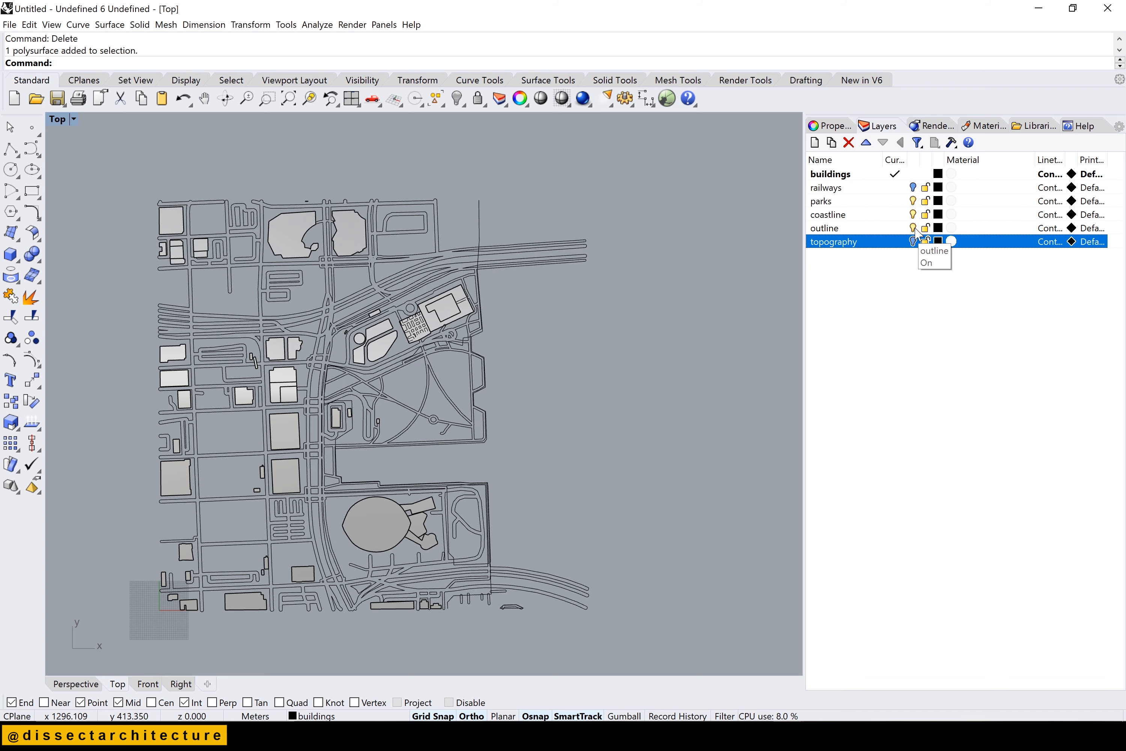
left_click(913, 227)
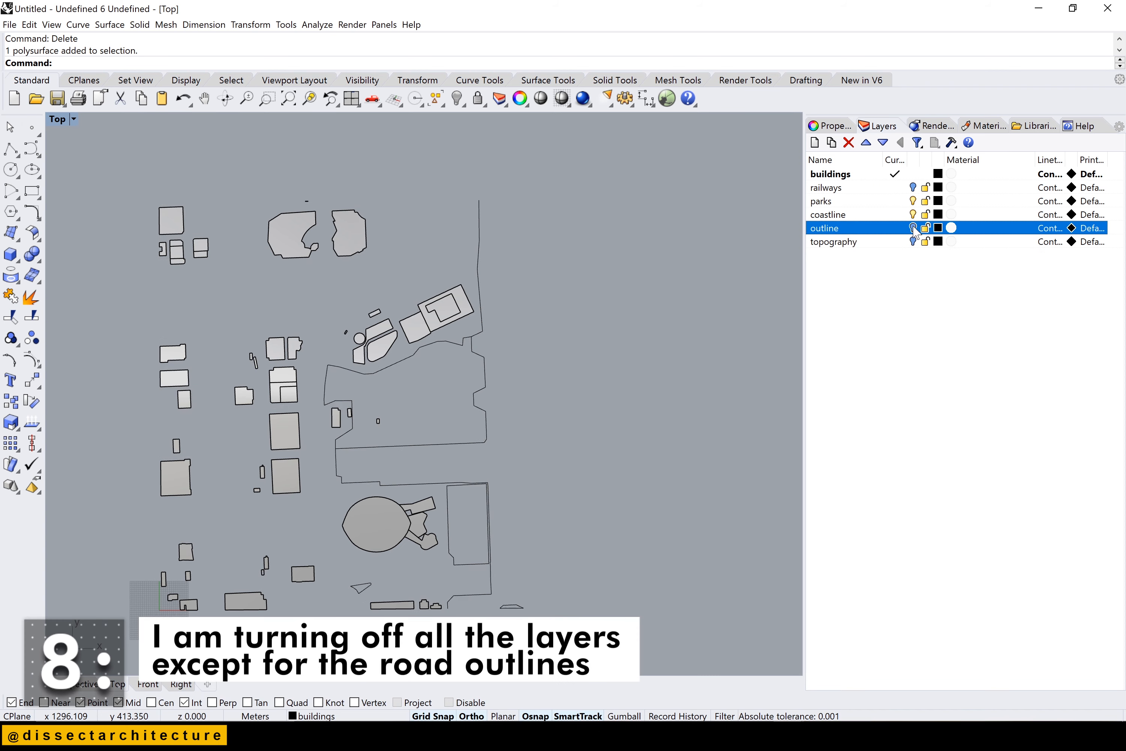
left_click(913, 227)
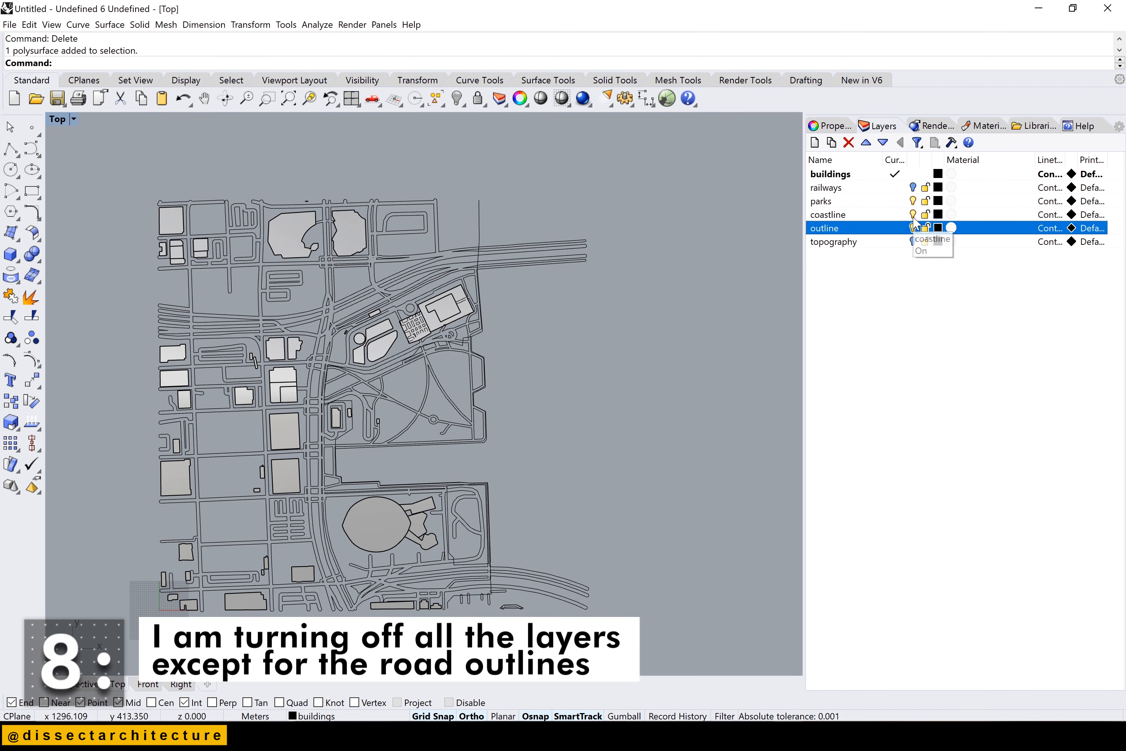
left_click(913, 215)
left_click(913, 201)
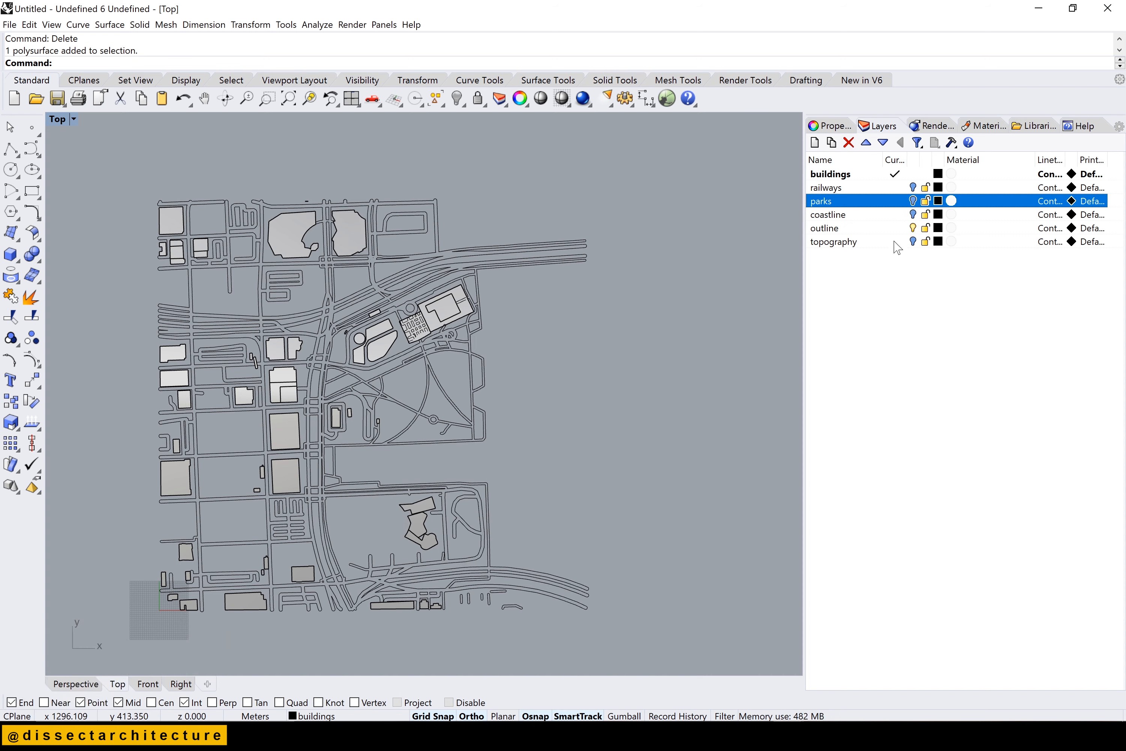
left_click(895, 227)
left_click(913, 174)
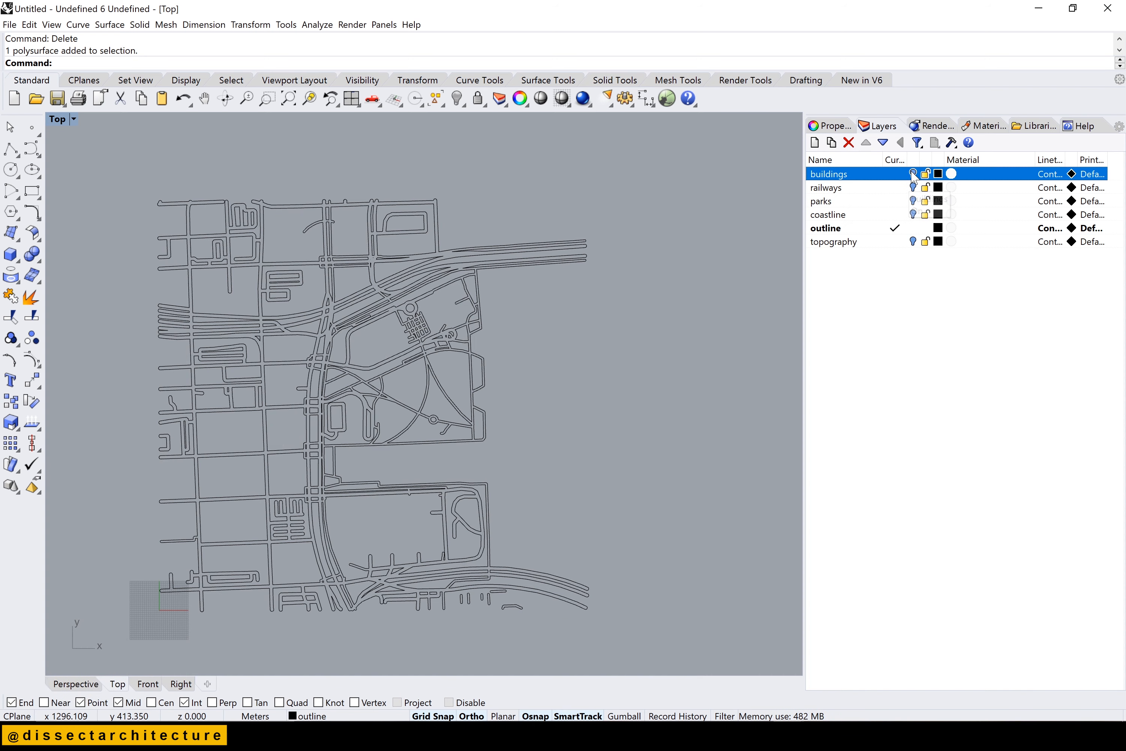
Create a new layer named "roads - planar" and place it directly above the topography layer
left_click(833, 242)
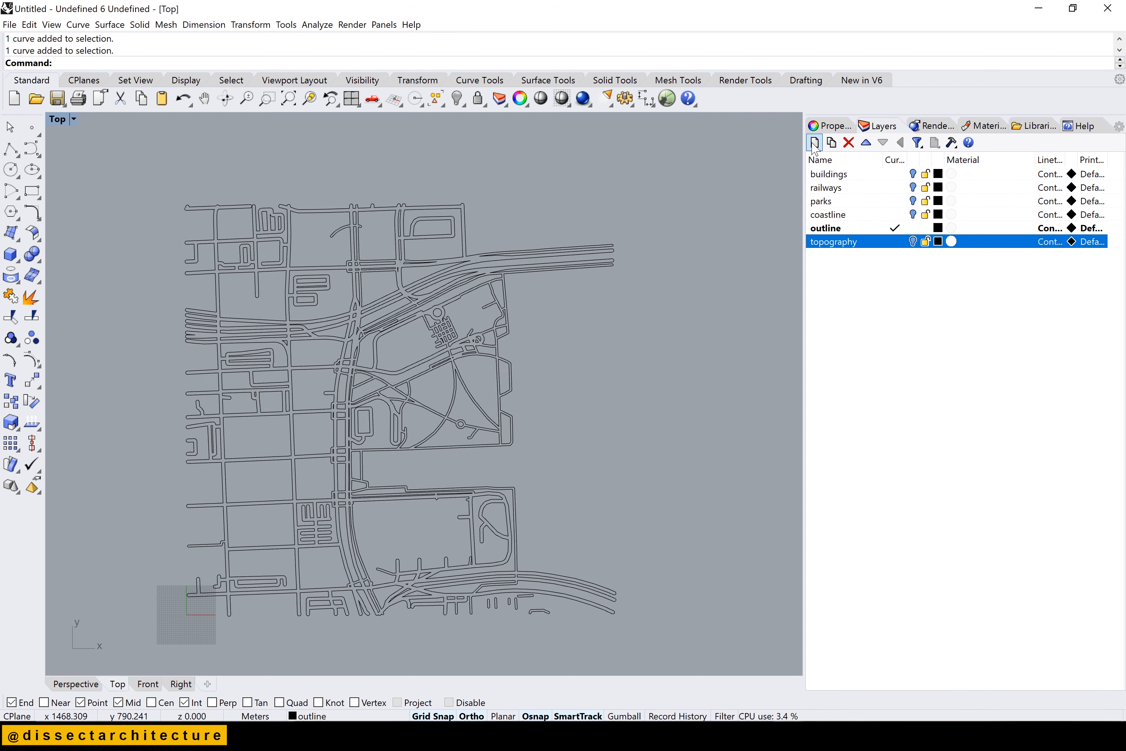
left_click(814, 143)
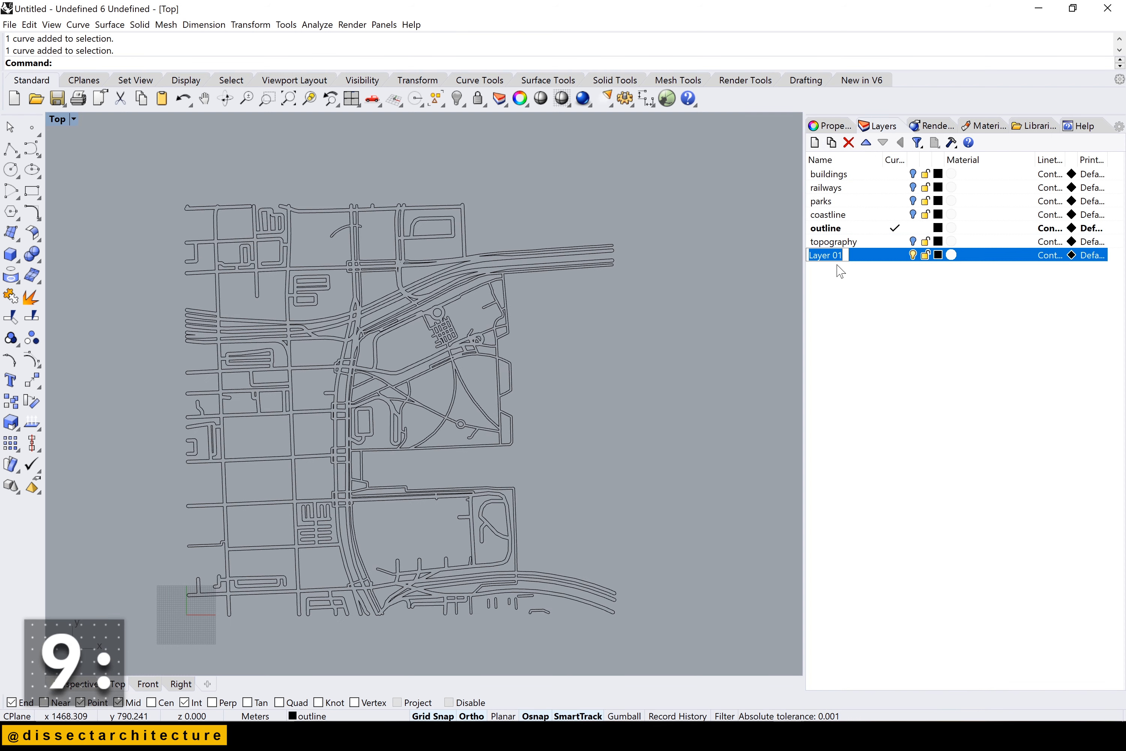
type("roads - p")
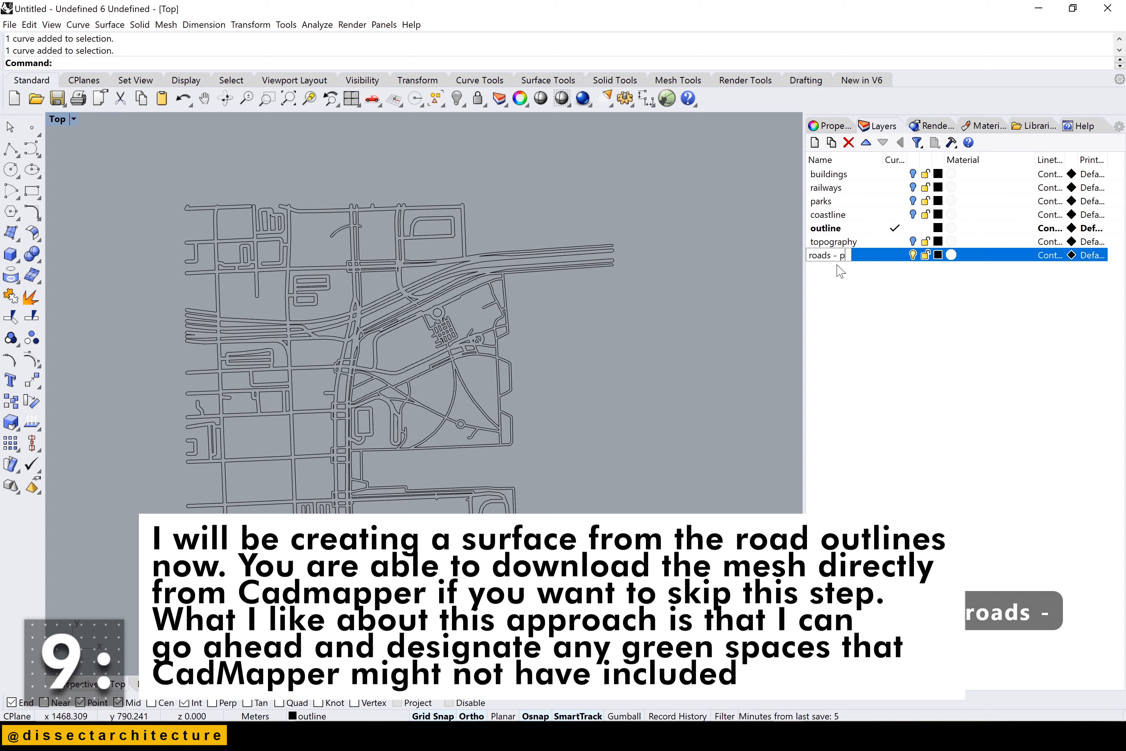
type("la")
key("BackSpace")
type("lanar")
key("Return")
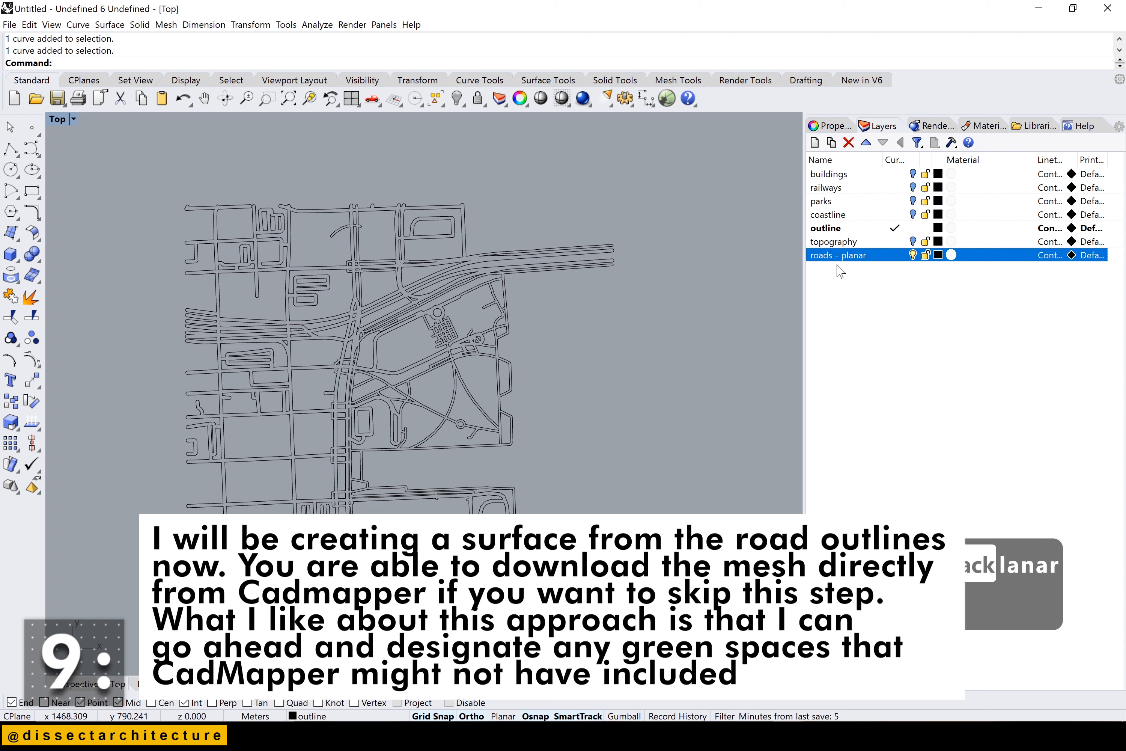
left_click(867, 145)
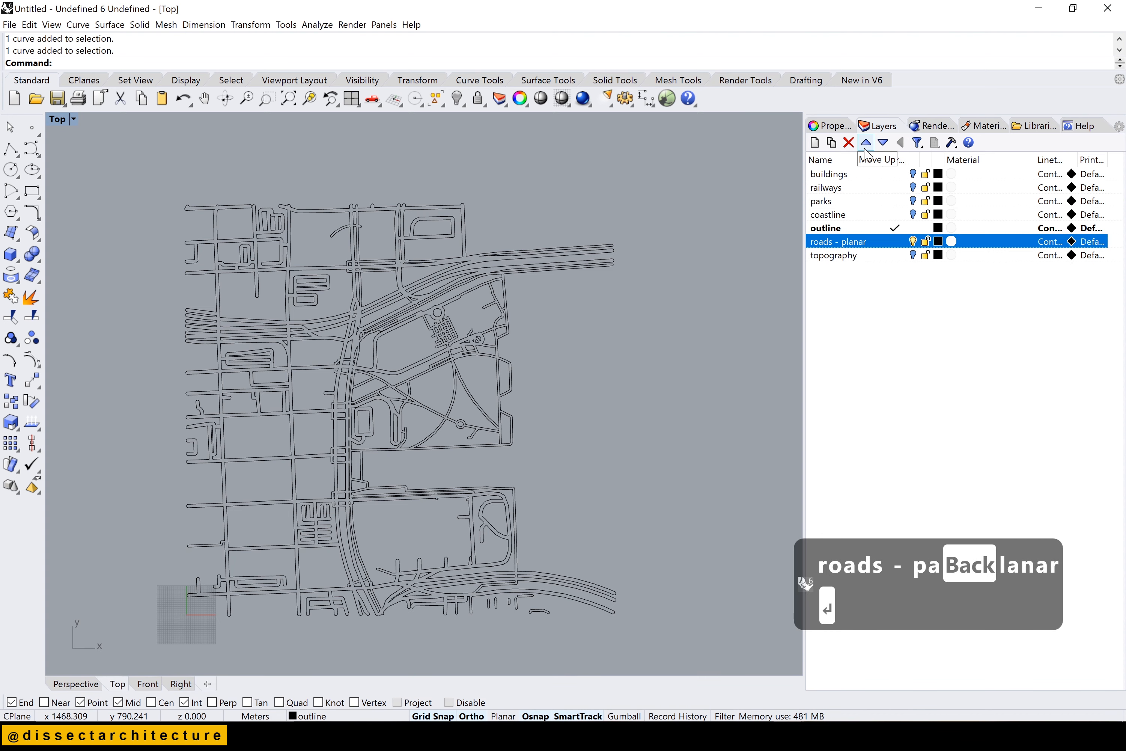
Make the roads - planar layer current and draw a Plane surface that extends past the whole road network
left_click(905, 246)
type("ae")
key("space")
type("plane")
key("Return")
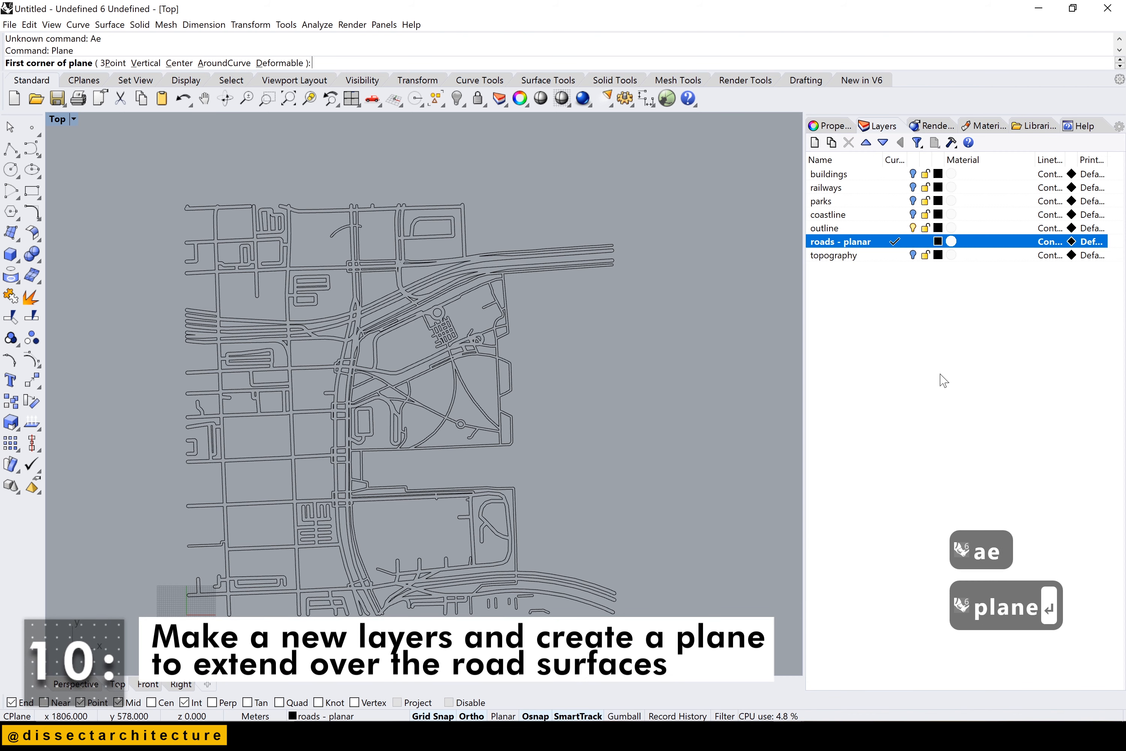
left_click(151, 178)
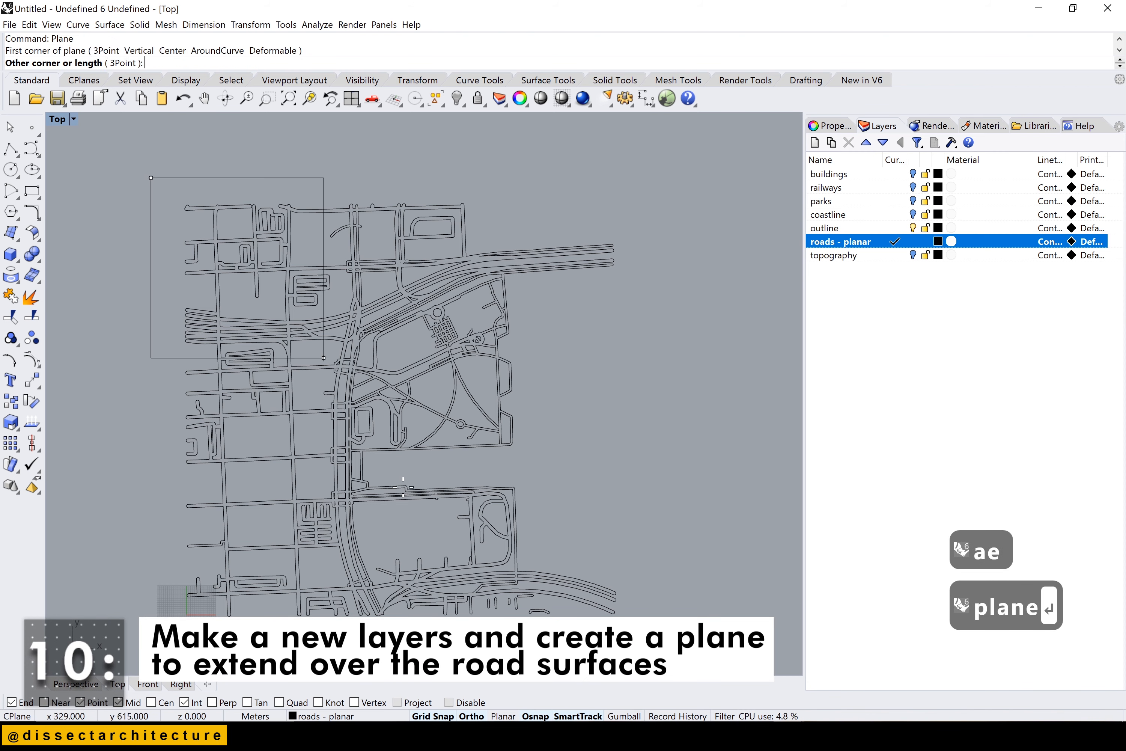
left_click(650, 635)
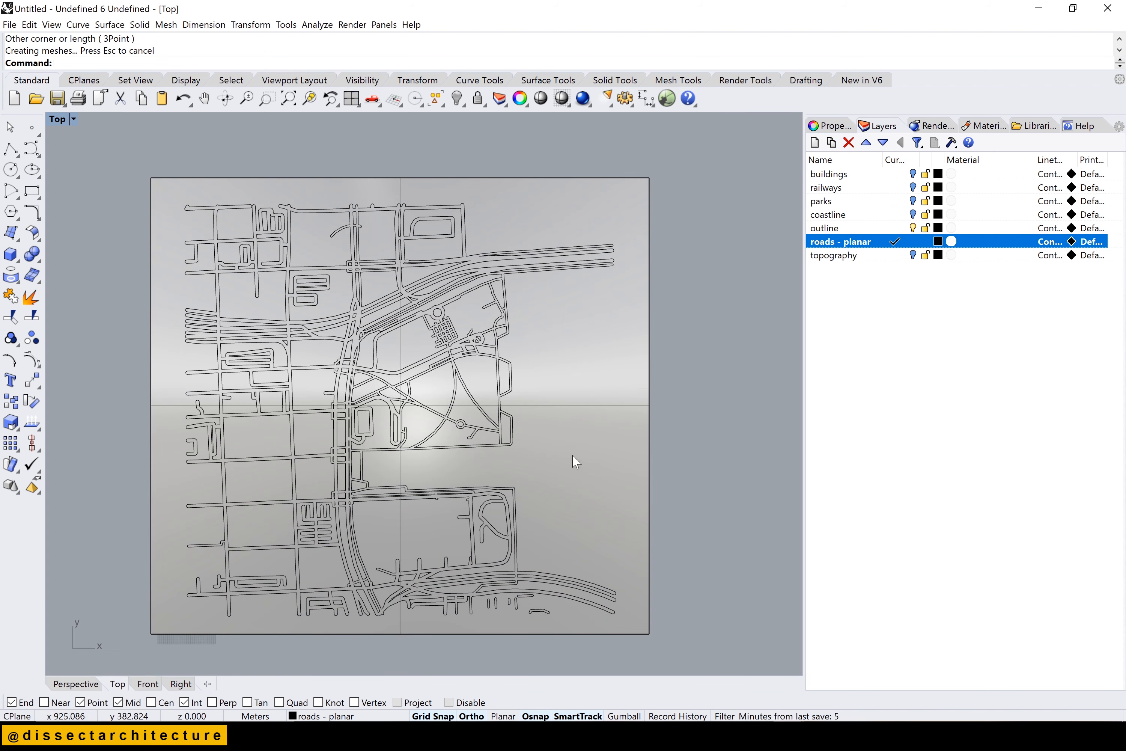
Split the plane surface using all the road outline curves as cutting objects
key("Escape")
left_click(162, 243)
type("p")
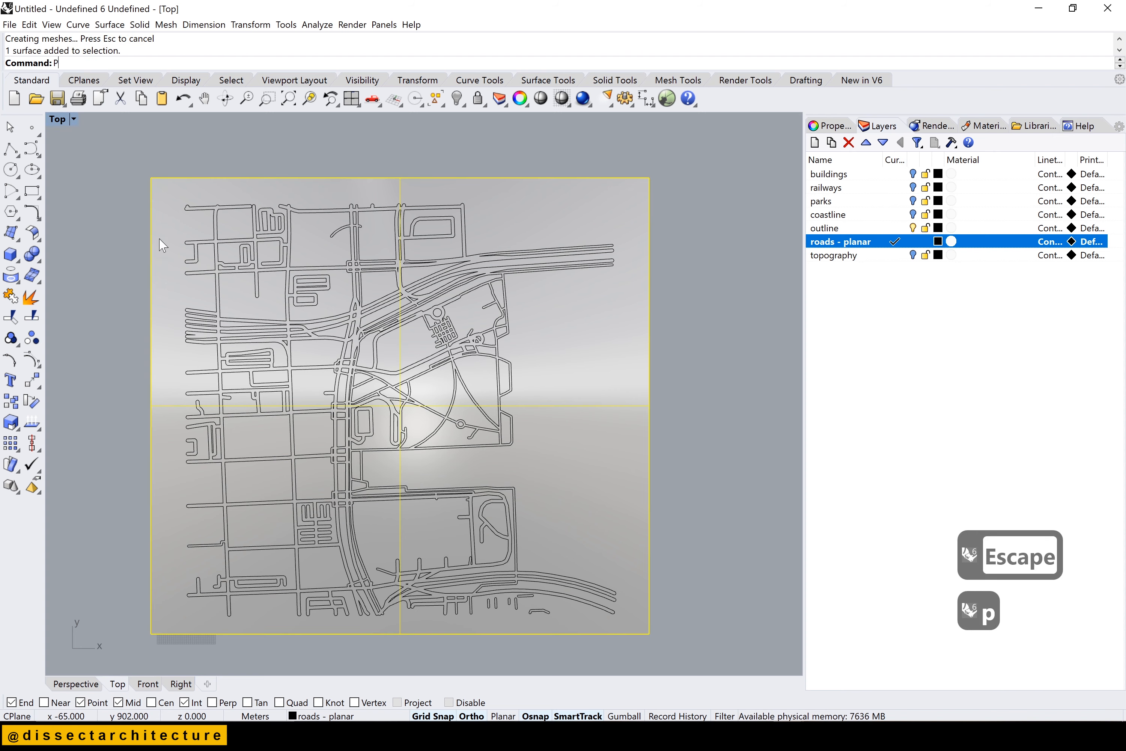
key("BackSpace")
type("split")
key("Return")
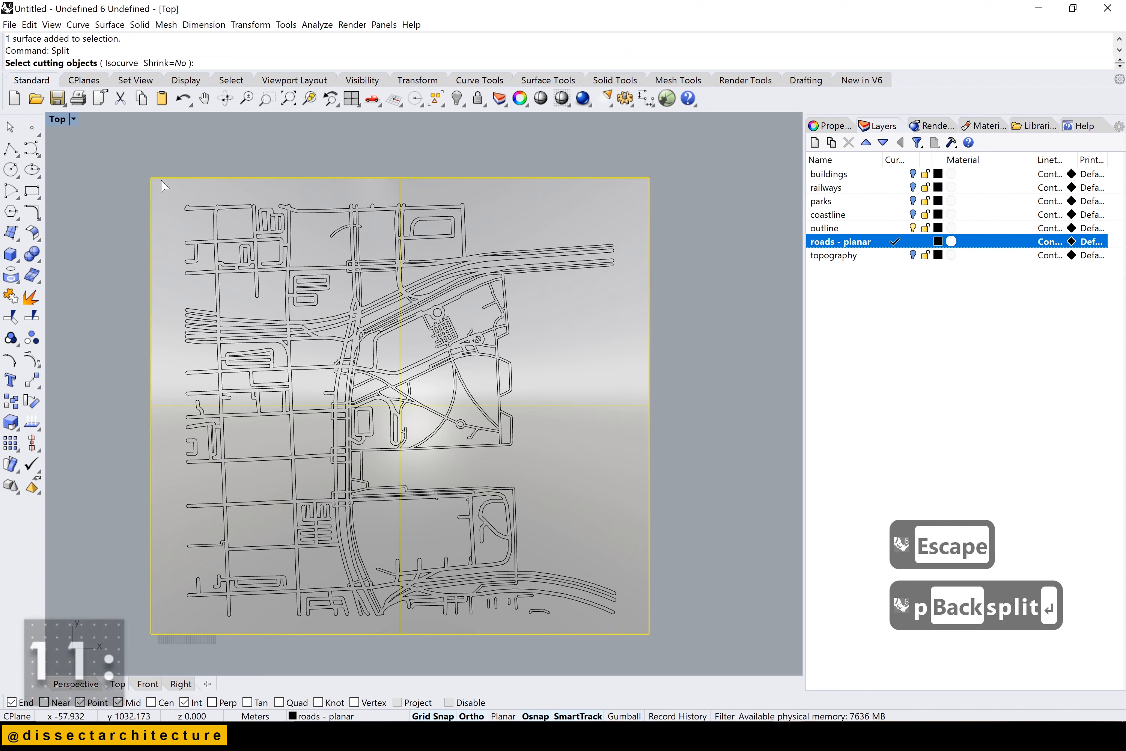
left_click_drag(155, 155, 642, 644)
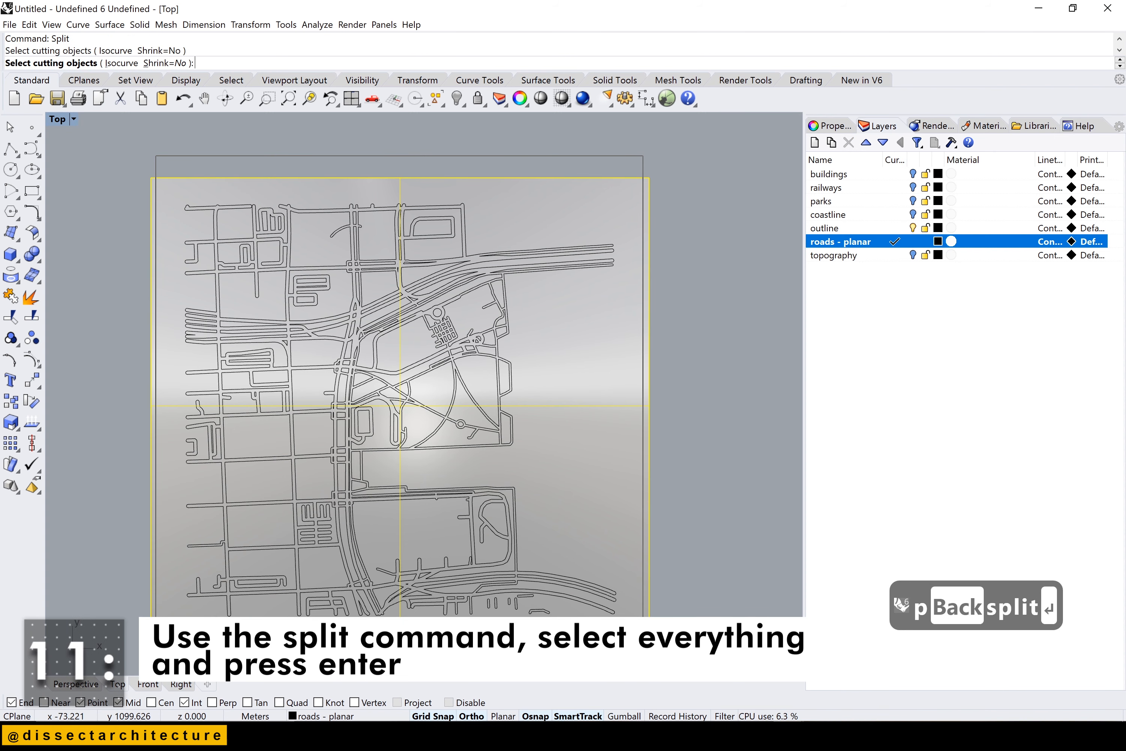
key("Return")
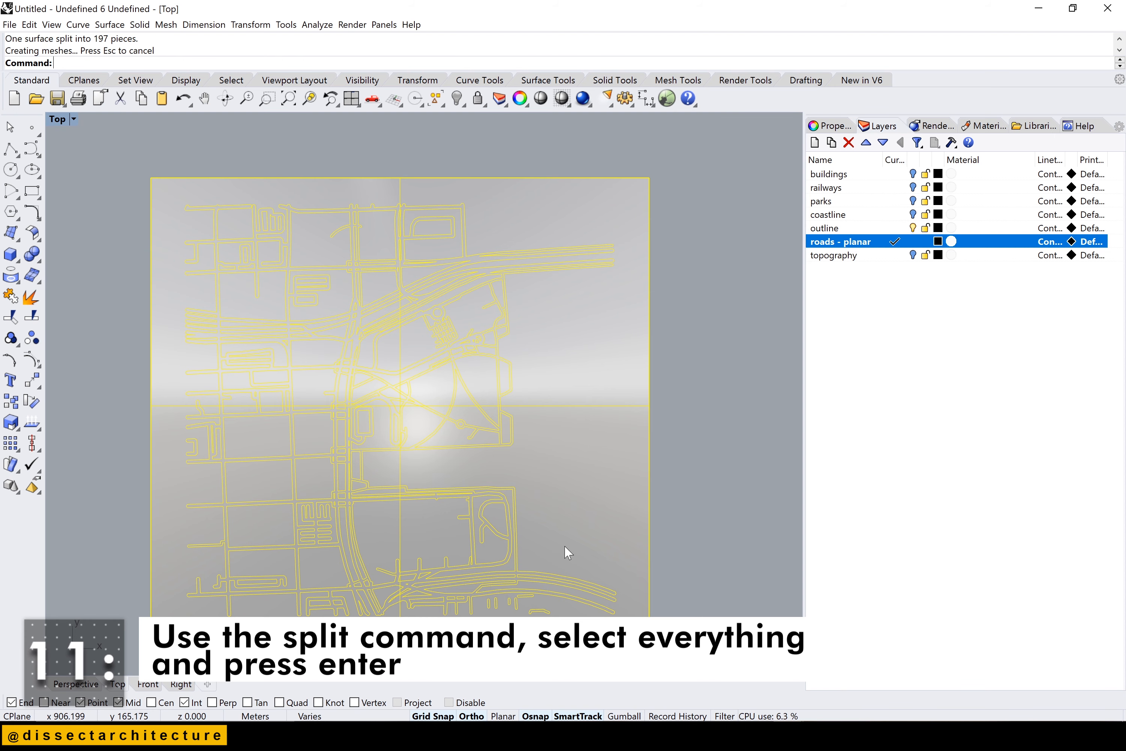
Delete the outer piece of the split plane that surrounds the road network
left_click(646, 530)
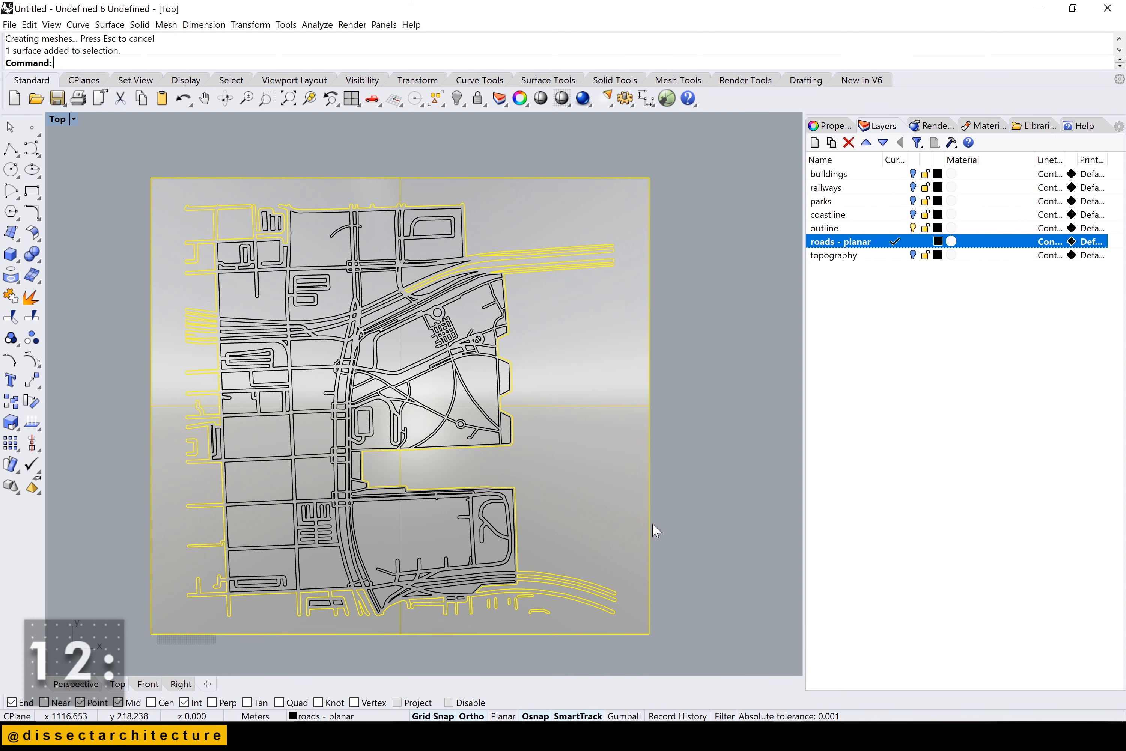
key("Delete")
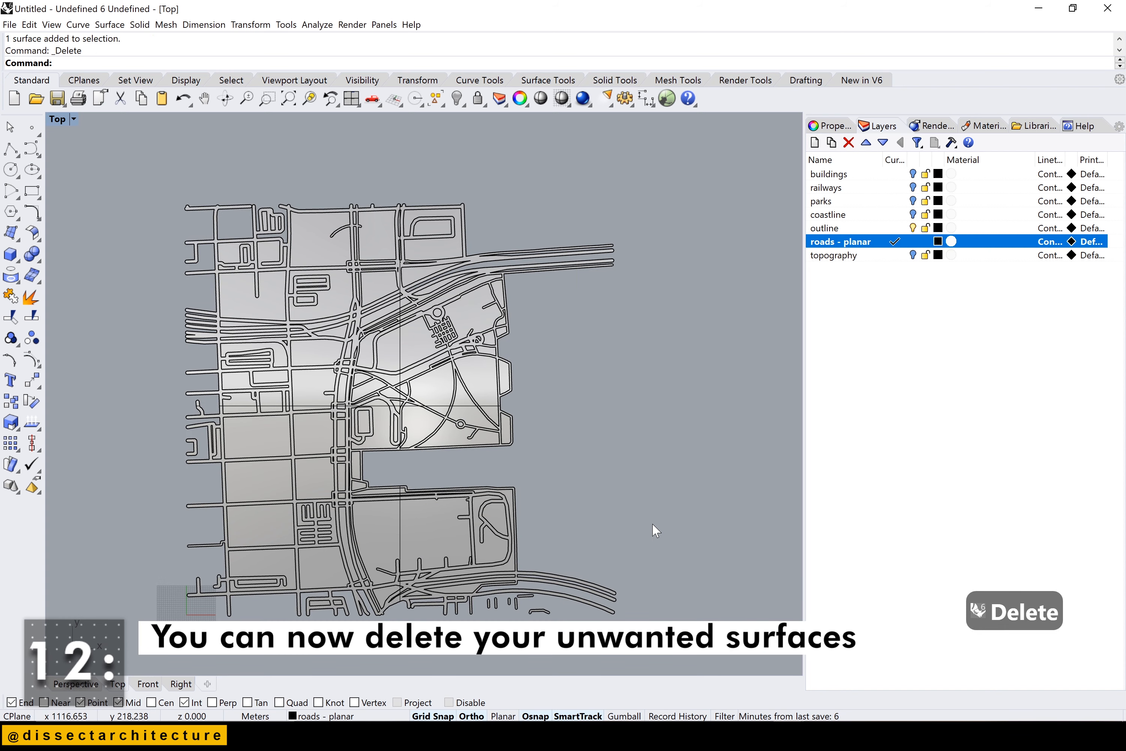
scroll(262, 519, "up", 4)
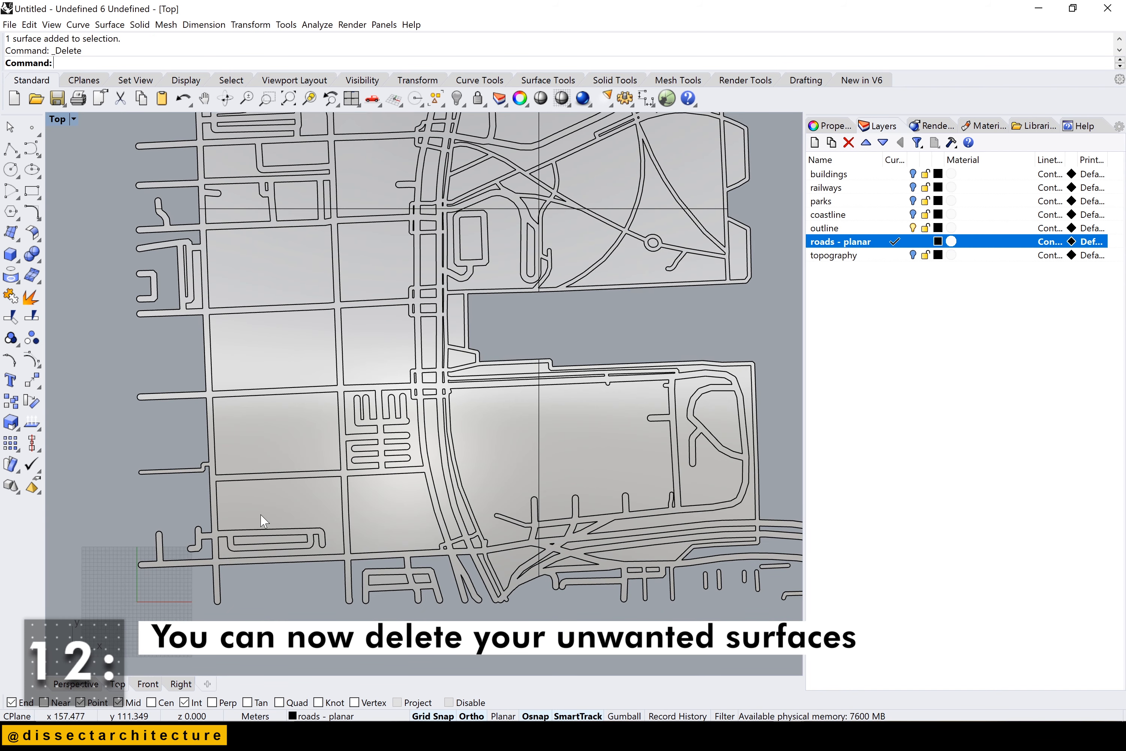
scroll(263, 520, "down", 1)
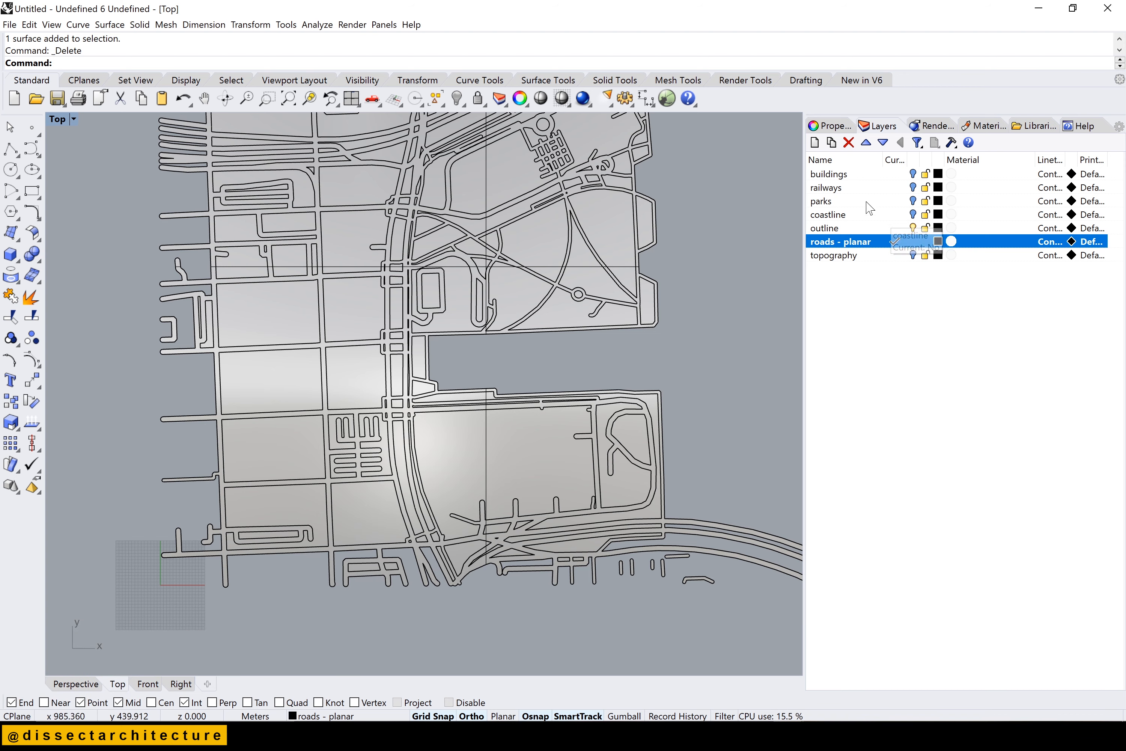
Turn on the parks layer
left_click(915, 201)
left_click(914, 201)
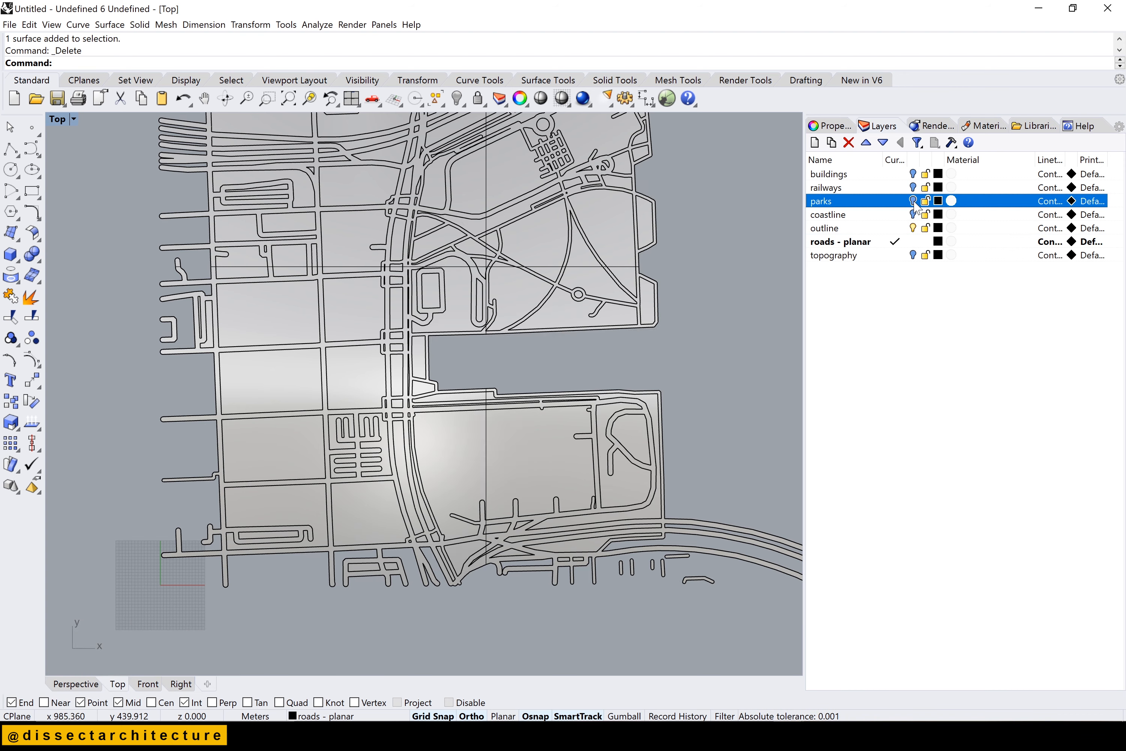
left_click(914, 202)
Check the oval extrusion in an enlarged Perspective view of the four-viewport layout and change its layer to buildings
left_click(520, 487)
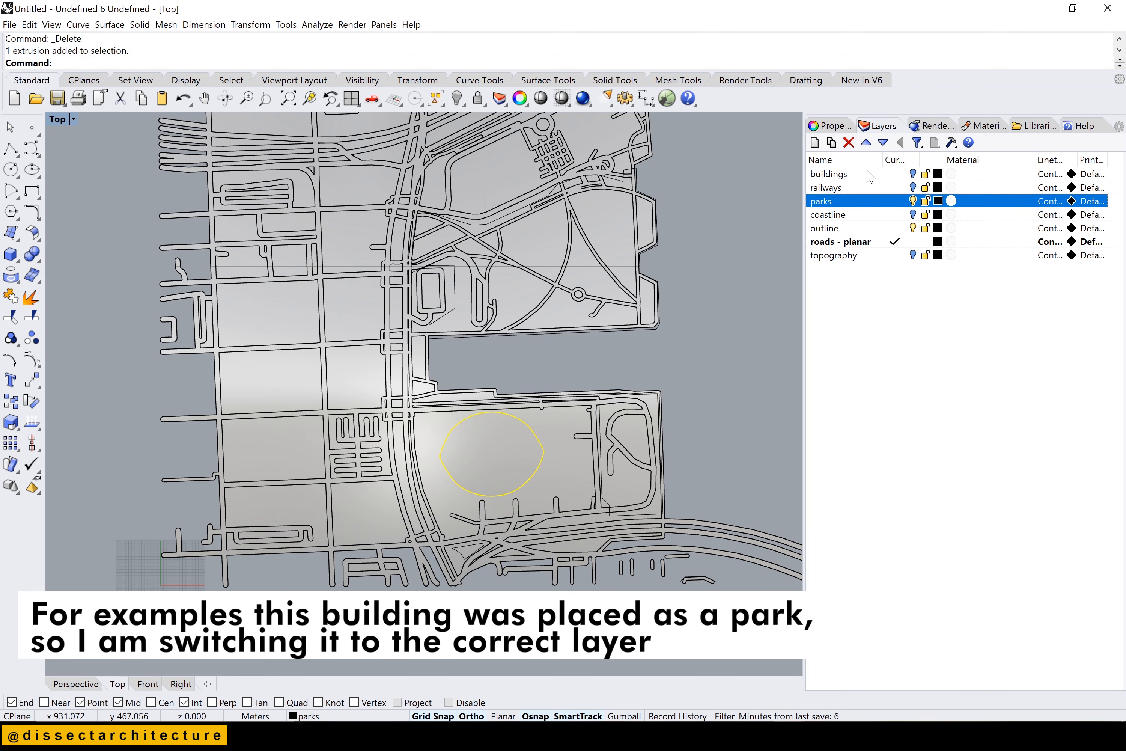
double_click(61, 122)
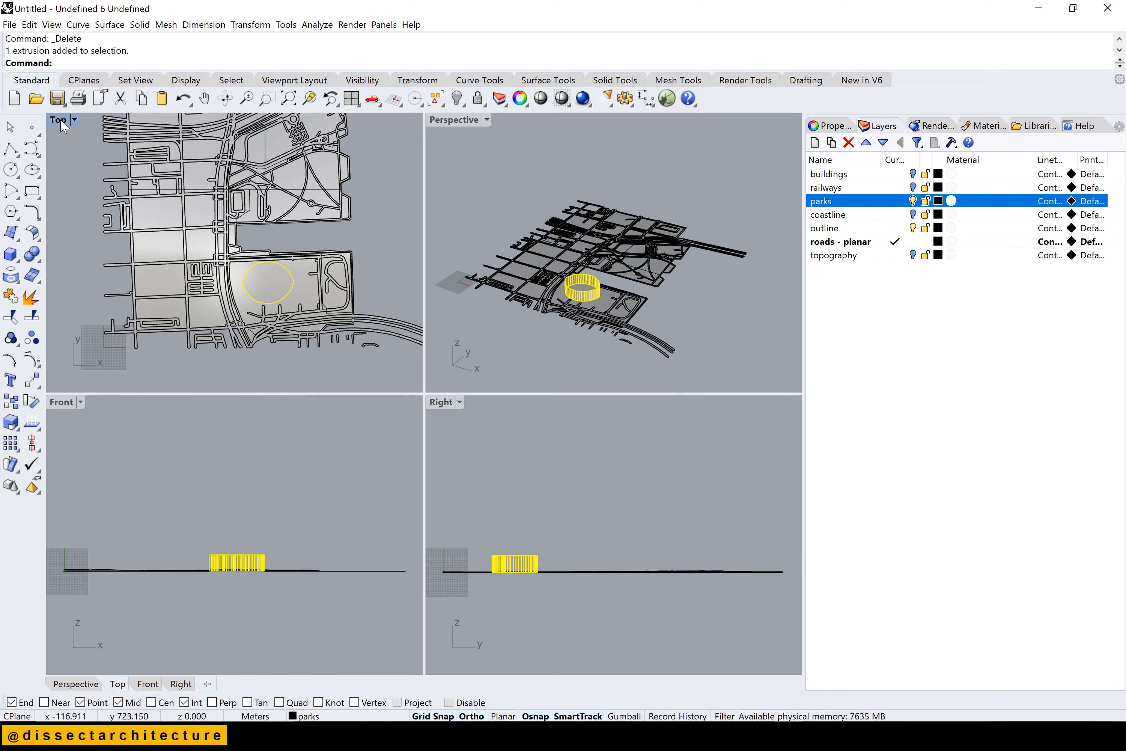
left_click_drag(424, 395, 419, 494)
left_click(562, 365)
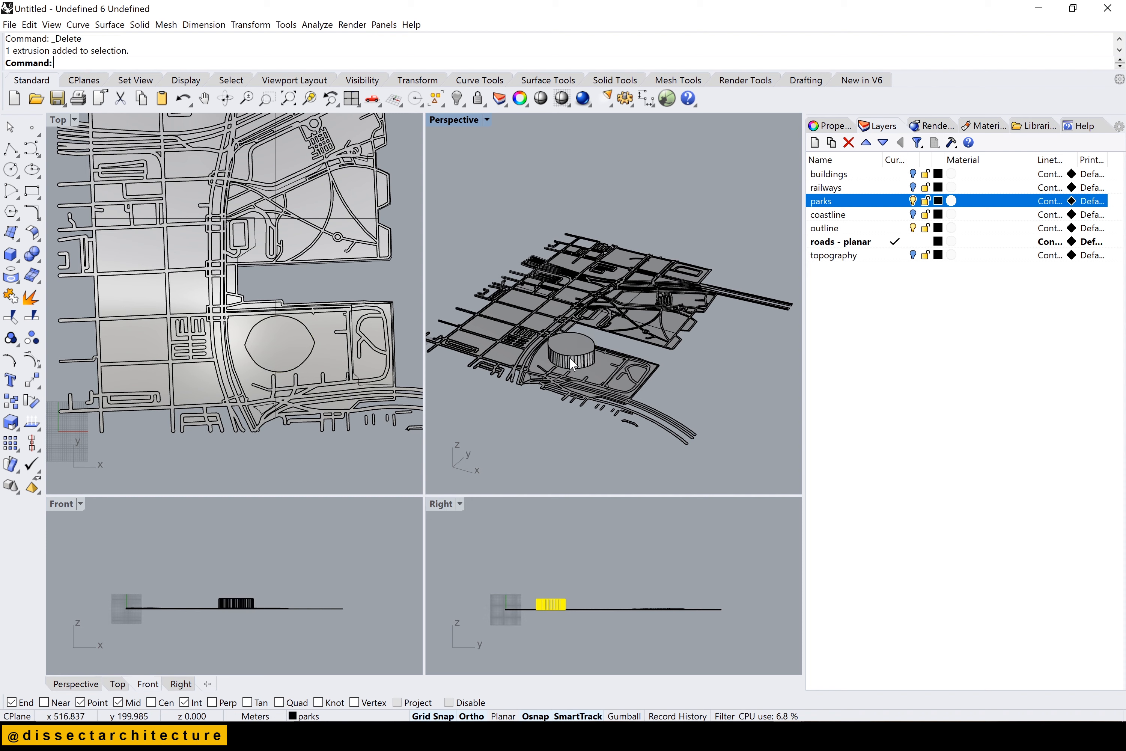
right_click(831, 175)
left_click(878, 387)
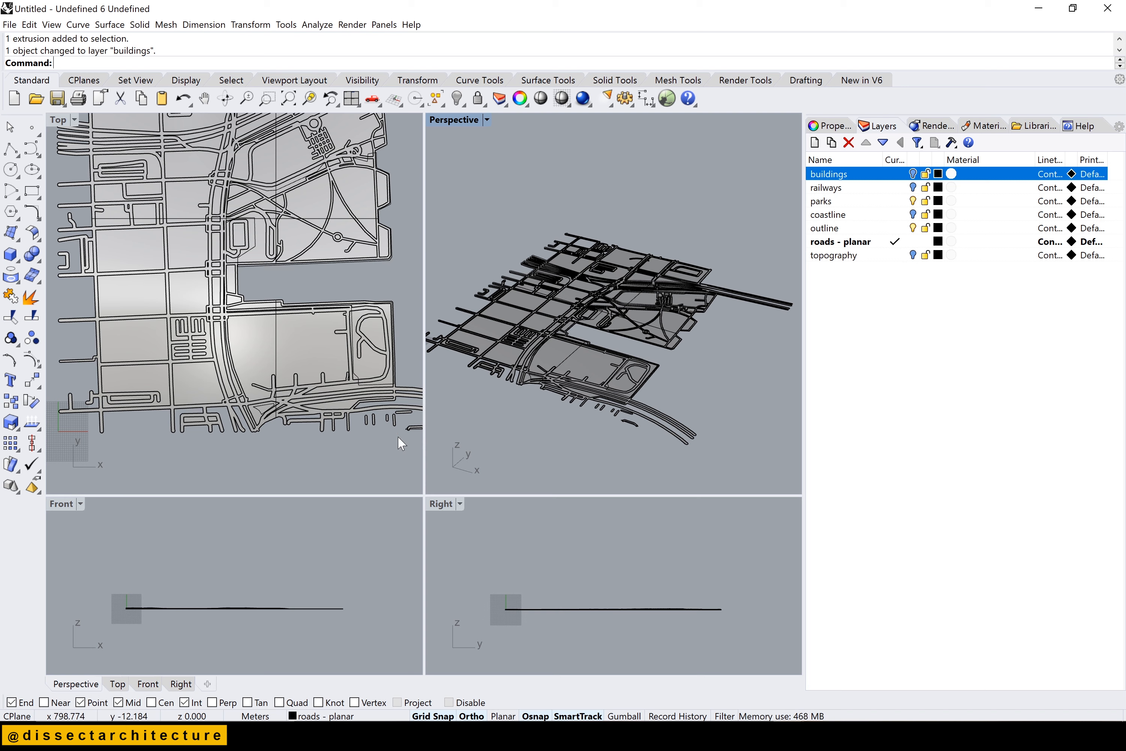
key("Escape")
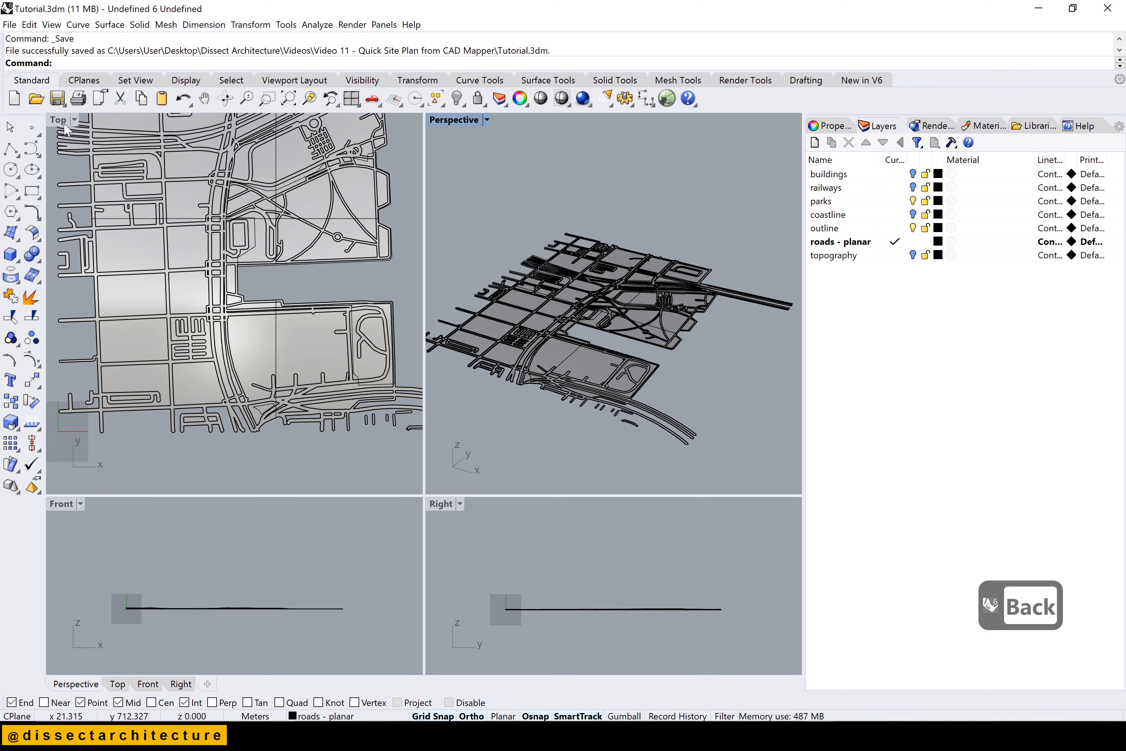
Maximize the Top viewport and delete the unneeded block surfaces between the roads in the map's southwest part
double_click(58, 120)
left_click(256, 464)
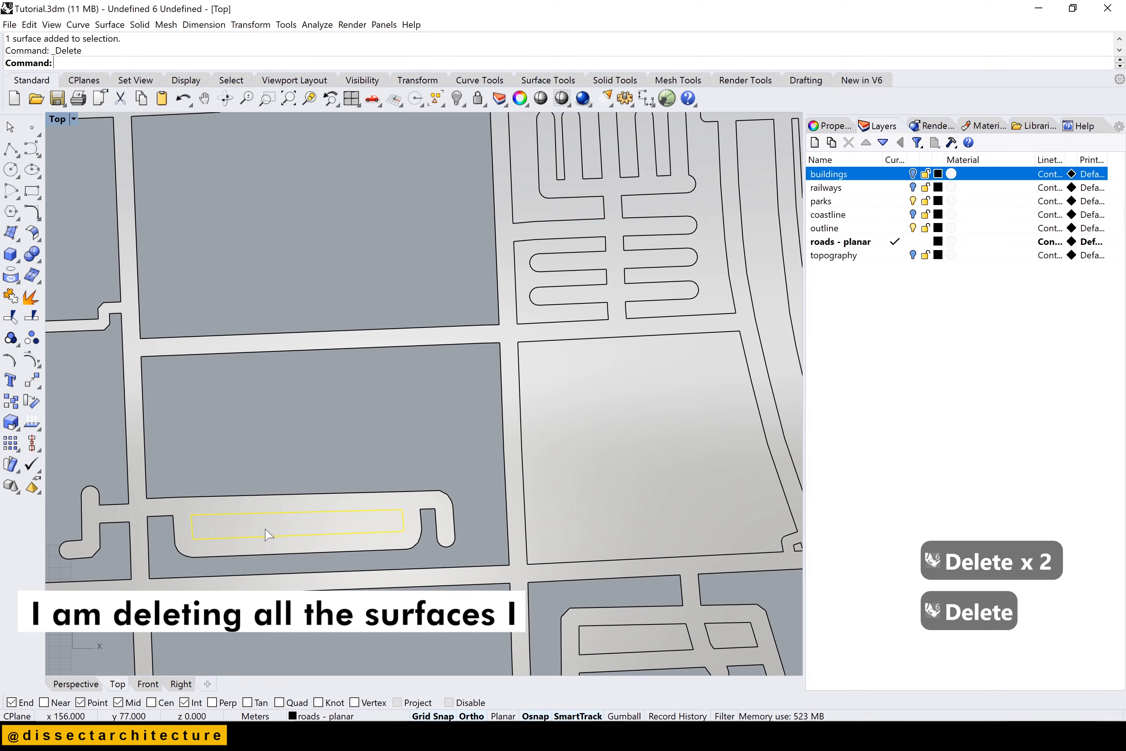
scroll(266, 531, "down", 3)
left_click(515, 589)
key("Delete")
key("Delete")
Delete the surfaces around the comb-shaped parking aisles and in the block directly south of them
left_click(404, 336)
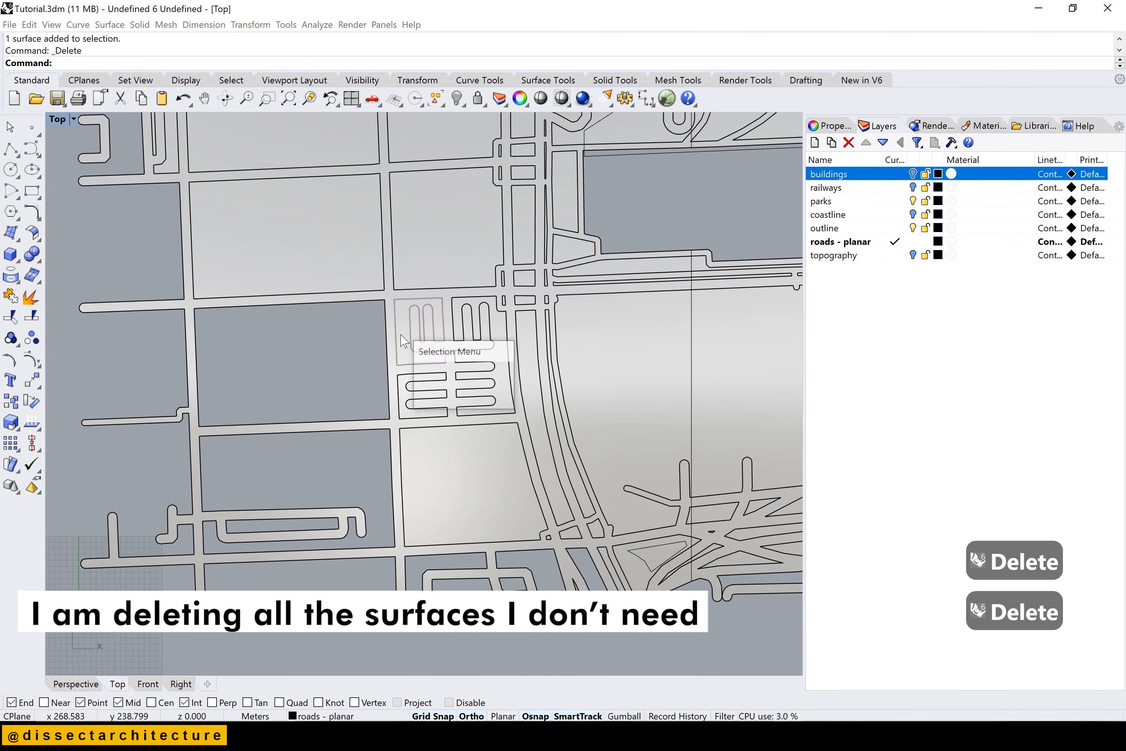
key("ctrl+z")
key("Escape")
key("Escape")
scroll(406, 346, "up", 4)
left_click(403, 372)
key("Delete")
key("Delete")
left_click(443, 456)
left_click(478, 505)
key("Delete")
left_click(431, 508)
key("Delete")
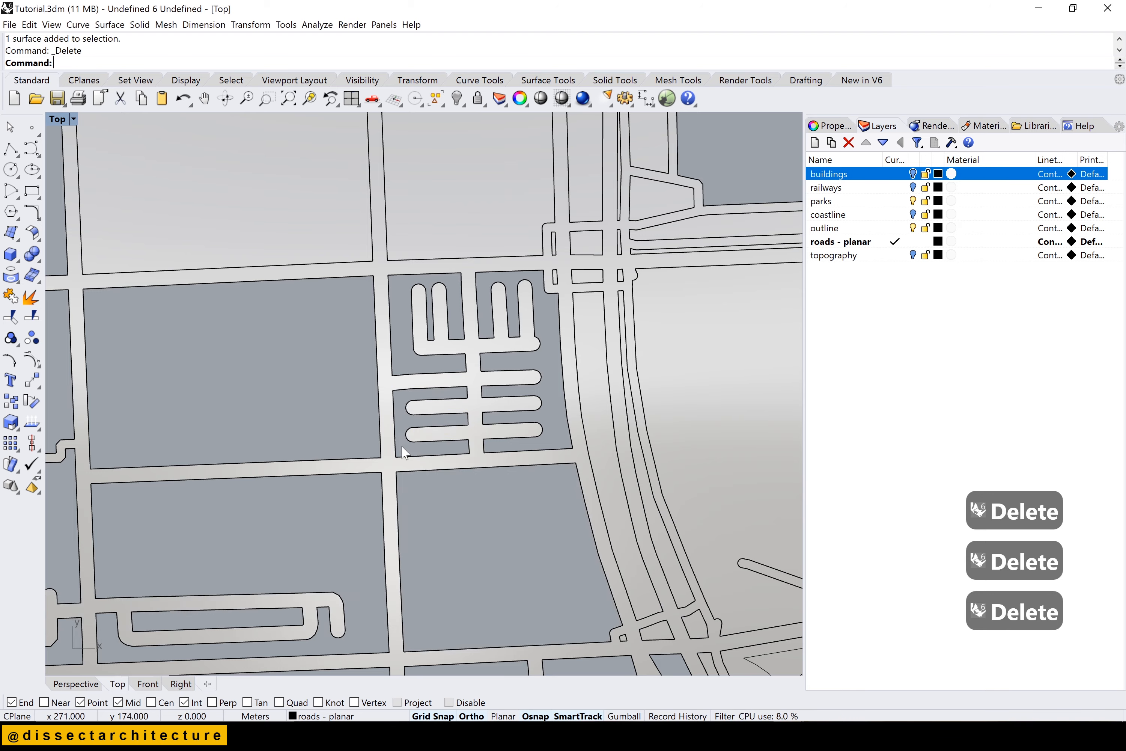
Delete the block surfaces in the two rows directly north of the comb-shaped parking aisles
scroll(402, 444, "down", 6)
left_click(435, 295)
key("Delete")
key("Delete")
key("Delete")
key("Delete")
scroll(250, 273, "up", 4)
scroll(359, 400, "down", 5)
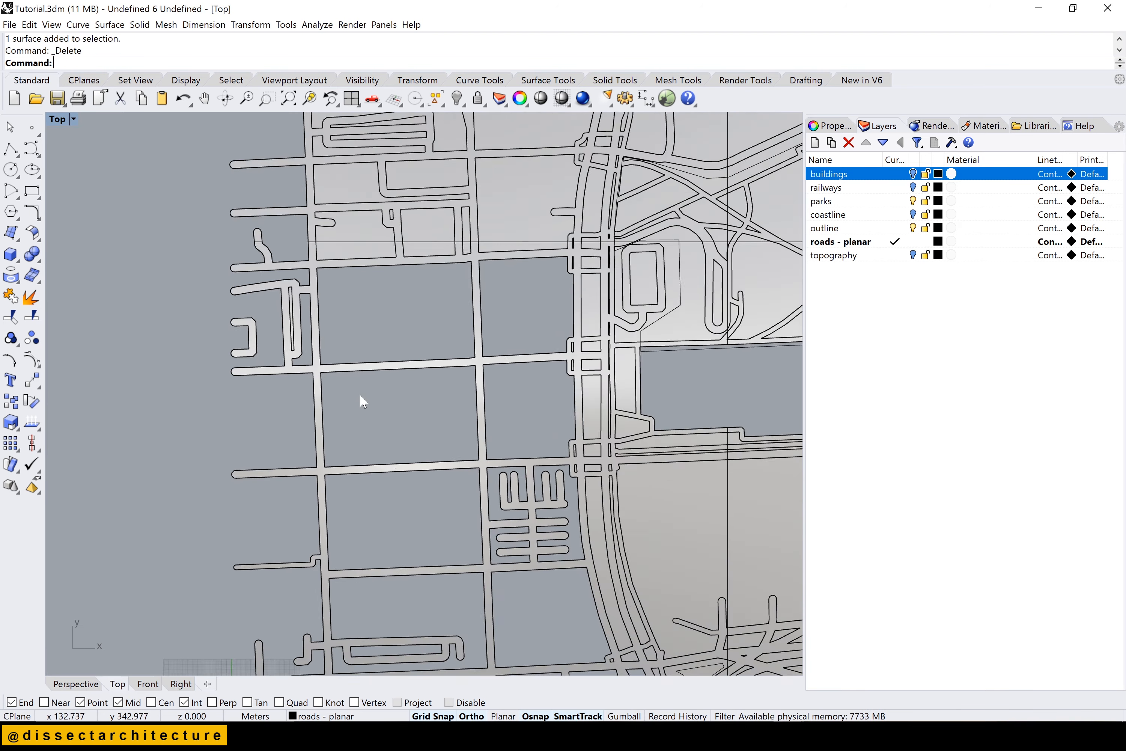
Delete the block surfaces between the roads along the northern edge of the map
left_click(400, 221)
key("Delete")
left_click(492, 213)
key("Delete")
scroll(550, 308, "down", 2)
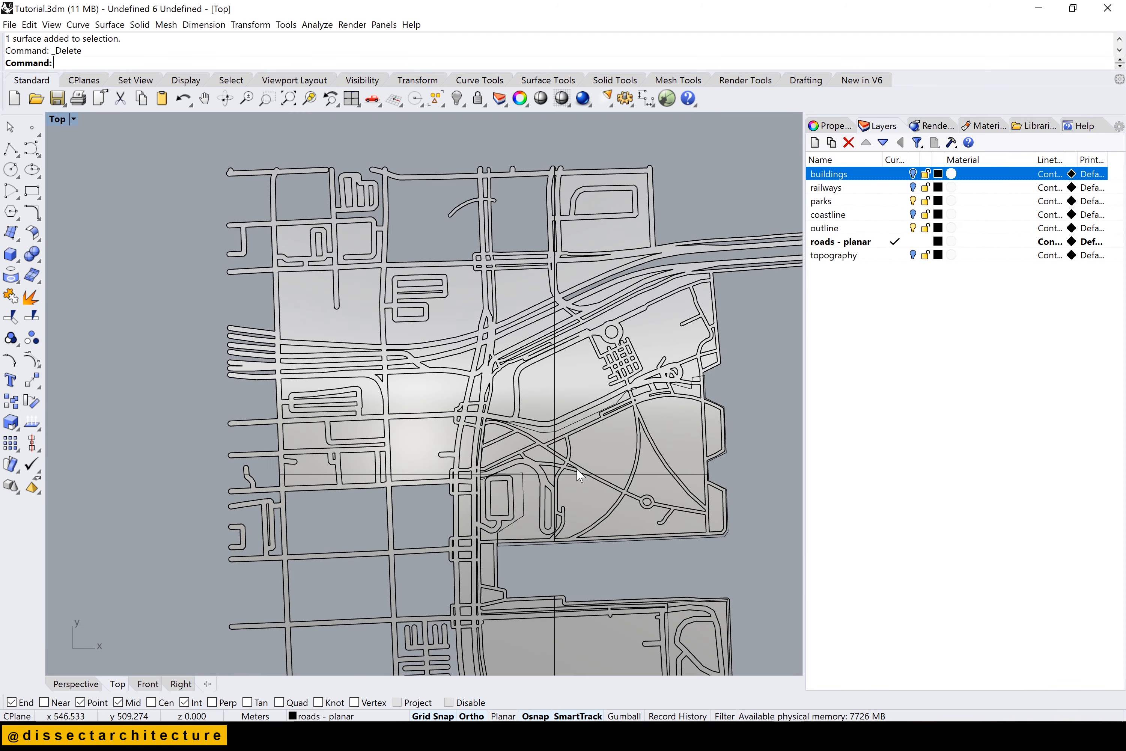
Delete the block surfaces west of the main north-south avenue, just south of the highway lanes
scroll(722, 522, "down", 2)
left_click(627, 622)
key("Delete")
left_click(482, 420)
key("Delete")
left_click(476, 462)
key("Delete")
Delete the block surfaces around the parking loop and in the small blocks south of the western highway lanes
scroll(441, 487, "up", 4)
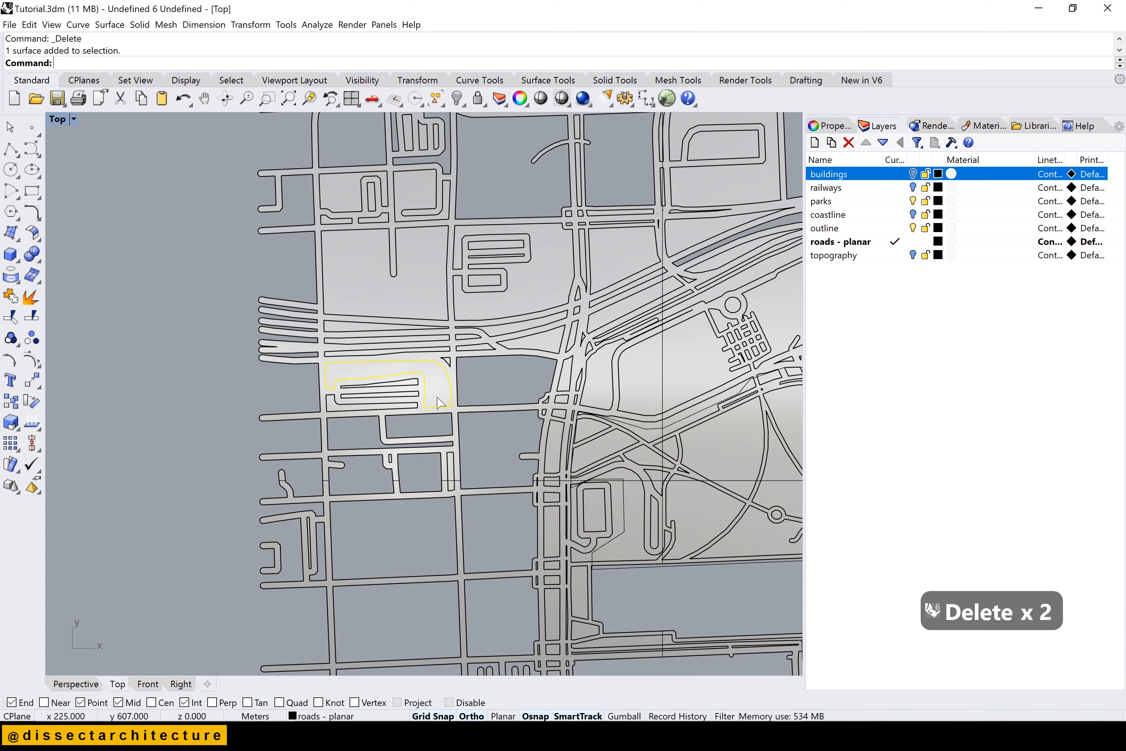
key("Delete")
scroll(442, 436, "up", 6)
left_click(453, 472)
key("Delete")
scroll(345, 446, "up", 10)
scroll(379, 506, "down", 9)
key("Delete")
key("Delete")
Delete the strip surfaces between the western highway lanes
left_click(238, 241)
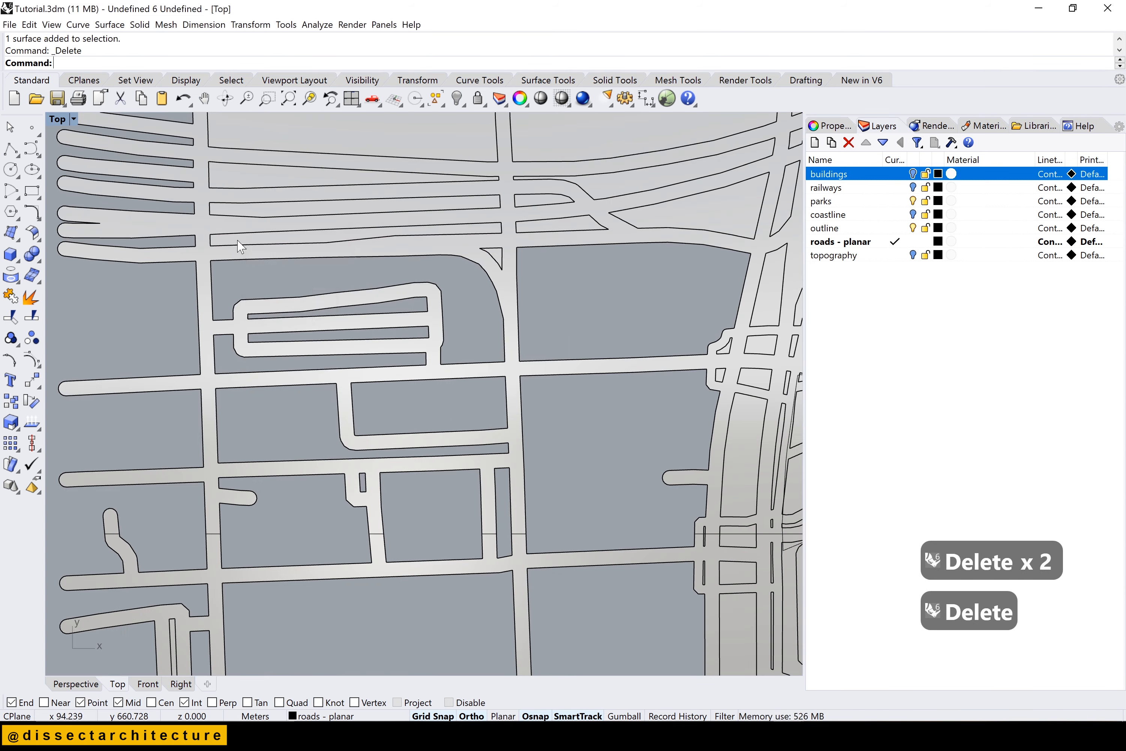
key("Escape")
key("Escape")
key("Escape")
scroll(314, 242, "up", 8)
left_click(314, 241)
key("Delete")
left_click(738, 275)
key("Delete")
left_click(568, 165)
key("Delete")
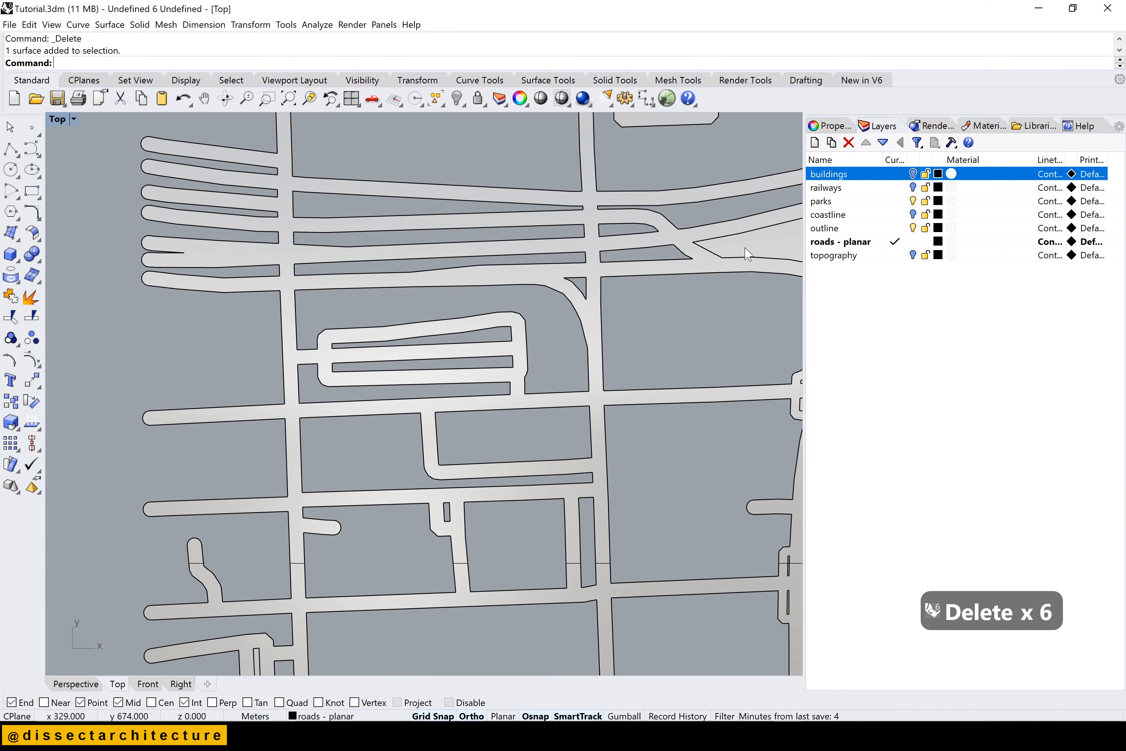
Delete the wedge surface where the highway lanes merge and the block surfaces directly north of the western highway
key("Delete")
scroll(744, 248, "down", 2)
scroll(536, 290, "up", 2)
left_click(340, 162)
key("Delete")
left_click(231, 156)
key("Delete")
scroll(259, 250, "down", 8)
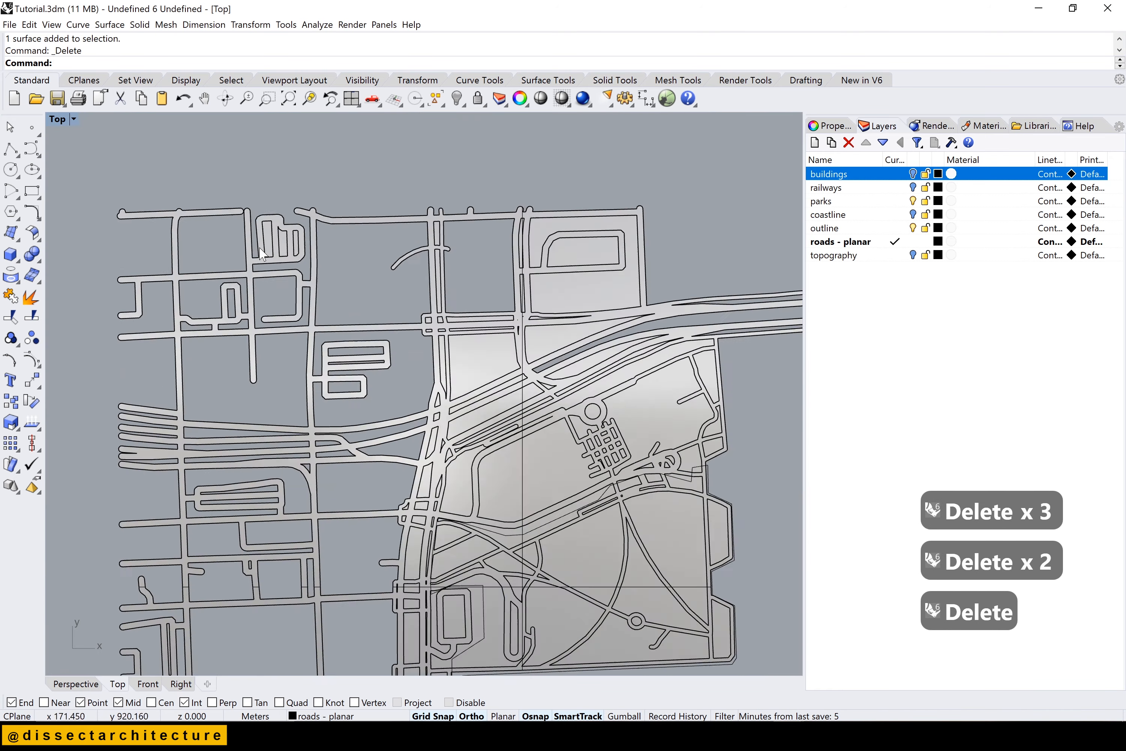
Delete the remaining surfaces around the northwestern parking aisles and the block surfaces in the northeast corner of the map
scroll(259, 250, "up", 9)
left_click(323, 242)
key("Delete")
key("Delete")
key("Delete")
scroll(325, 426, "down", 6)
left_click(631, 334)
key("Delete")
scroll(562, 368, "up", 11)
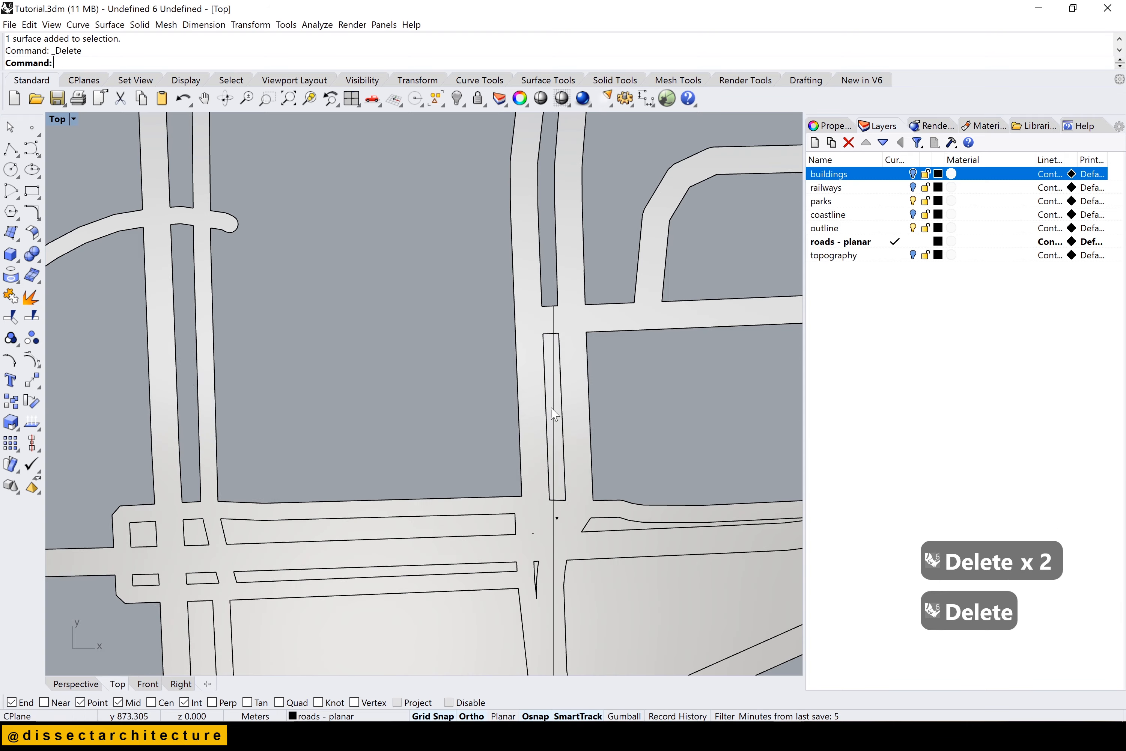
Delete the narrow median strip and the island surfaces between the road crossings at the northern avenue intersections
left_click(555, 415)
key("Delete")
left_click(274, 526)
key("Delete")
left_click(157, 584)
key("ctrl+z")
key("Escape")
key("Escape")
key("Escape")
key("Delete")
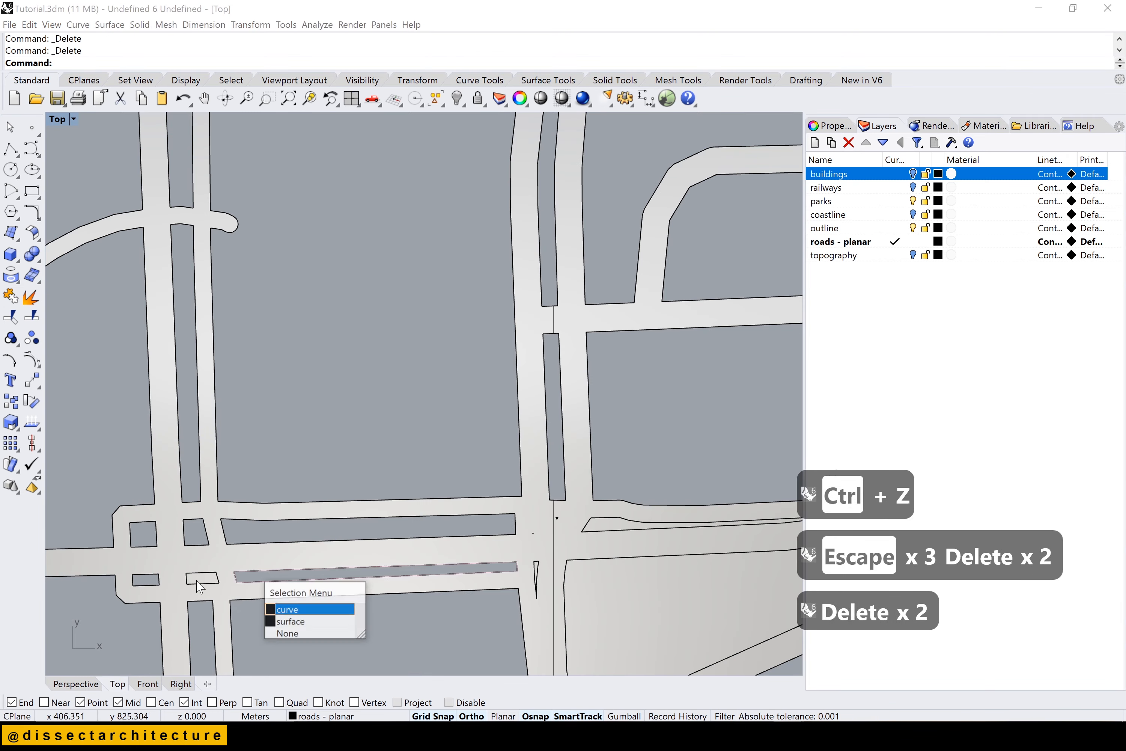
Delete the last small islands at the northern intersections and the block surfaces just south of them
key("Escape")
key("Escape")
key("Escape")
scroll(196, 581, "up", 9)
left_click(238, 574)
key("Delete")
scroll(238, 577, "down", 9)
left_click(543, 557)
key("Delete")
scroll(424, 473, "down", 20)
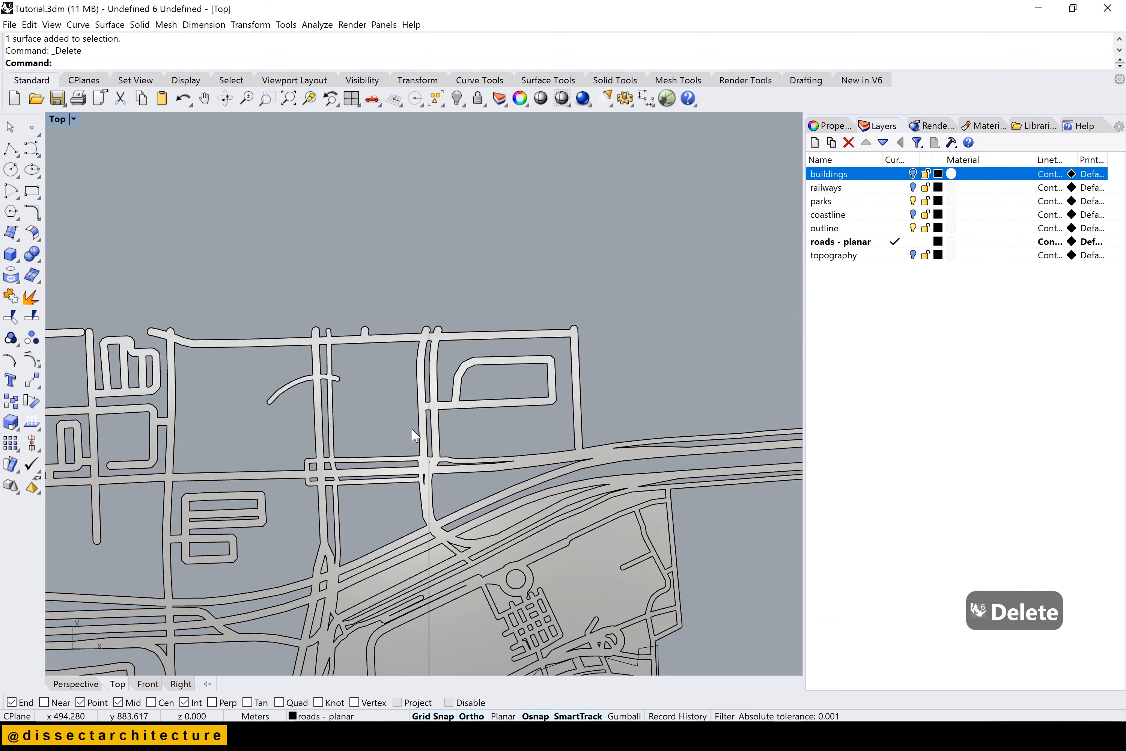
Delete the large block surface and the strips between the avenue lanes at the southern end of the map
scroll(413, 430, "down", 8)
scroll(454, 622, "up", 10)
key("Escape")
key("Escape")
key("Delete")
key("ctrl+z")
scroll(267, 474, "up", 14)
left_click(274, 472)
key("Delete")
key("Delete")
key("Delete")
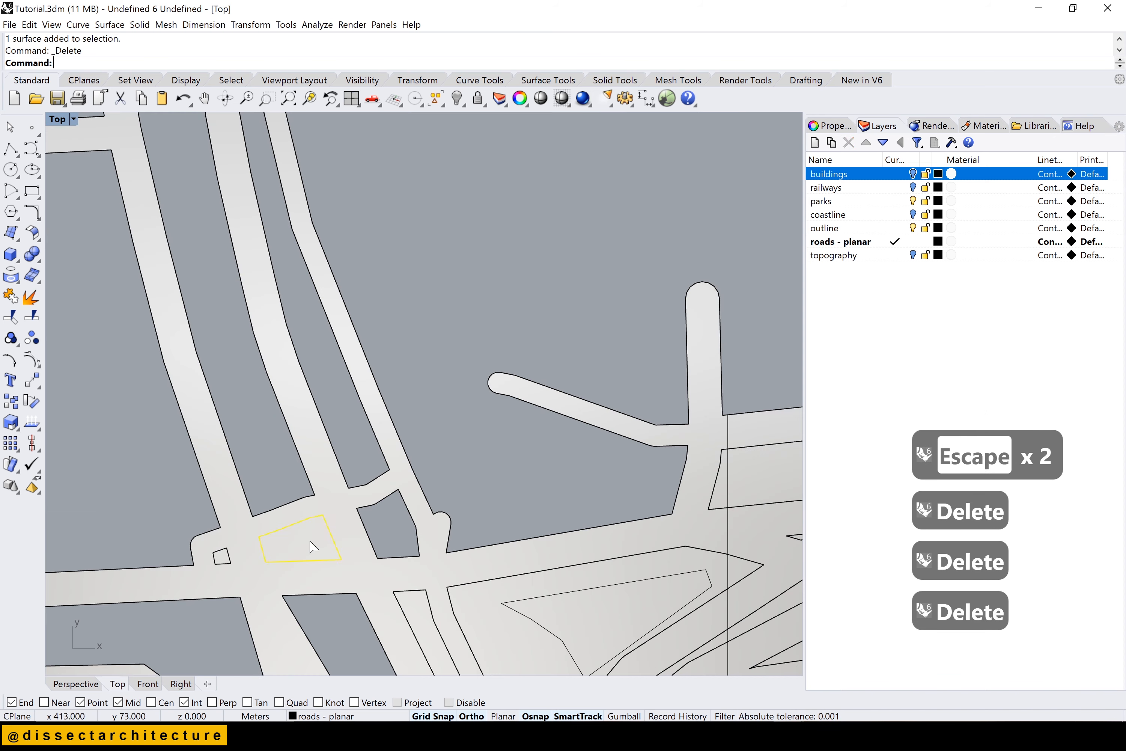
Delete the island surfaces at the southern avenue junction and the small blocks east of it
key("Delete")
left_click(425, 618)
key("Delete")
scroll(202, 483, "down", 8)
left_click(388, 537)
key("Delete")
left_click(471, 472)
key("Delete")
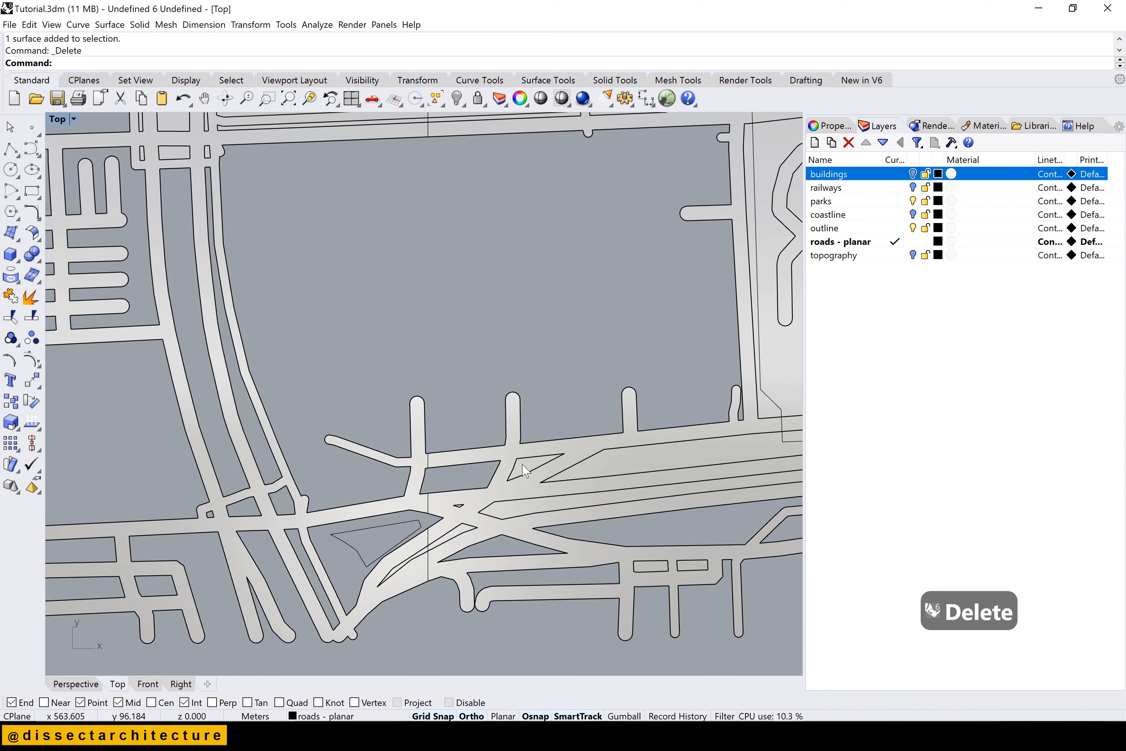
Delete the long strip surface between the southeastern highway lanes
left_click(522, 464)
left_click(564, 507)
left_click(566, 504)
key("Down")
key("Down")
key("Return")
key("Delete")
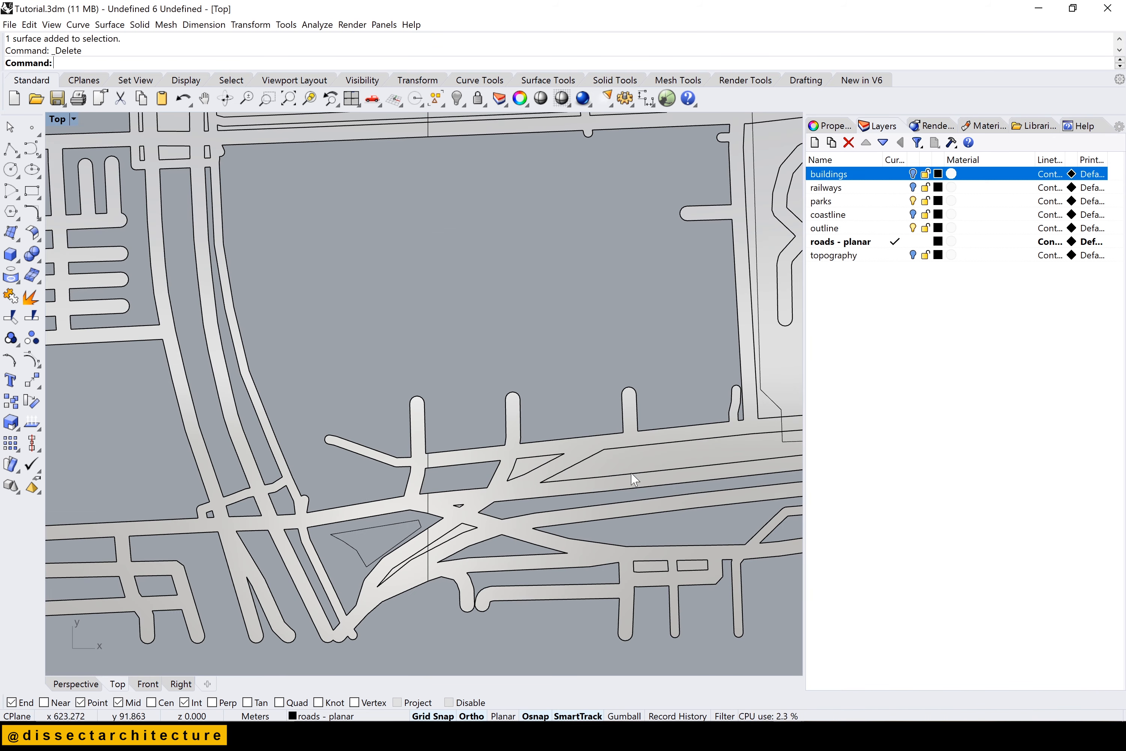
Hide the parks layer
right_click(825, 200)
left_click(860, 346)
left_click(508, 362)
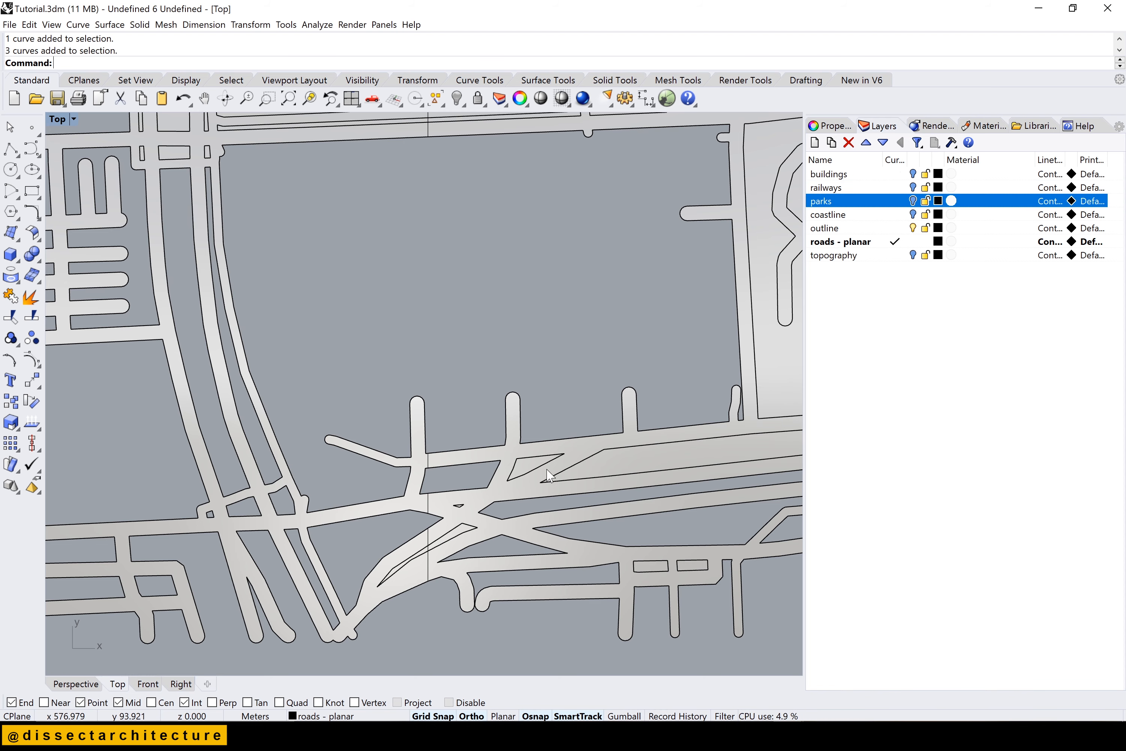
Move the surfaces within and around the curved-path block in the southeast to the parks layer
scroll(549, 475, "down", 4)
left_click(582, 431)
left_click(584, 368, "shift")
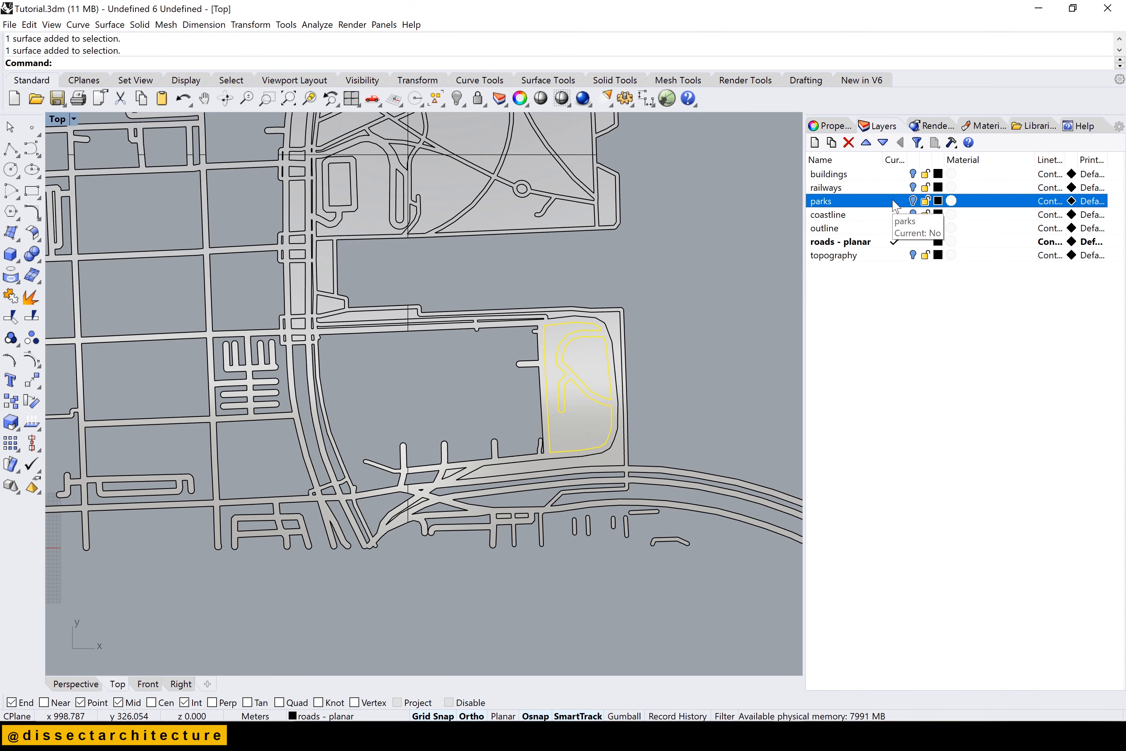
right_click(893, 200)
left_click(925, 324)
right_click(859, 203)
left_click(894, 349)
left_click(617, 327)
right_click(827, 202)
left_click(855, 419)
Delete the triangular and narrow island surfaces at the southern highway junction
scroll(455, 500, "up", 12)
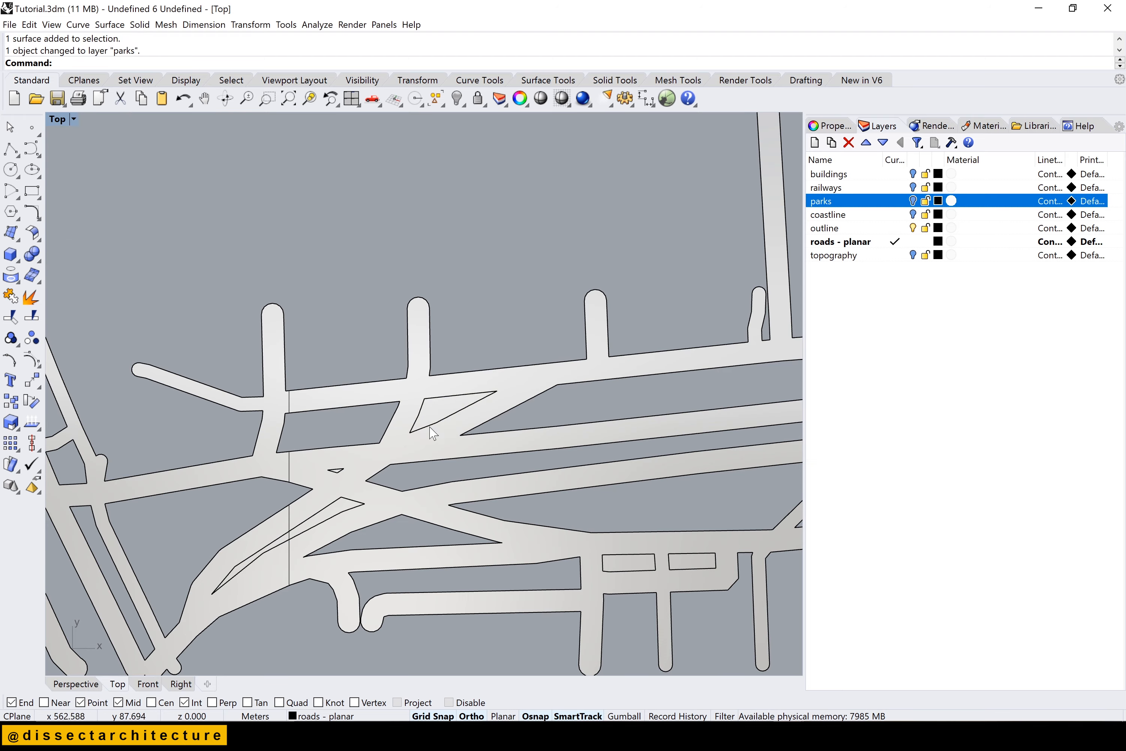
left_click(430, 430)
key("Delete")
left_click(348, 500)
key("Delete")
scroll(363, 453, "down", 6)
left_click(467, 507)
key("Delete")
Delete the central island surfaces and adjoining strips at the avenue intersection northeast of the comb-shaped parking aisles
scroll(402, 510, "down", 4)
scroll(269, 372, "up", 4)
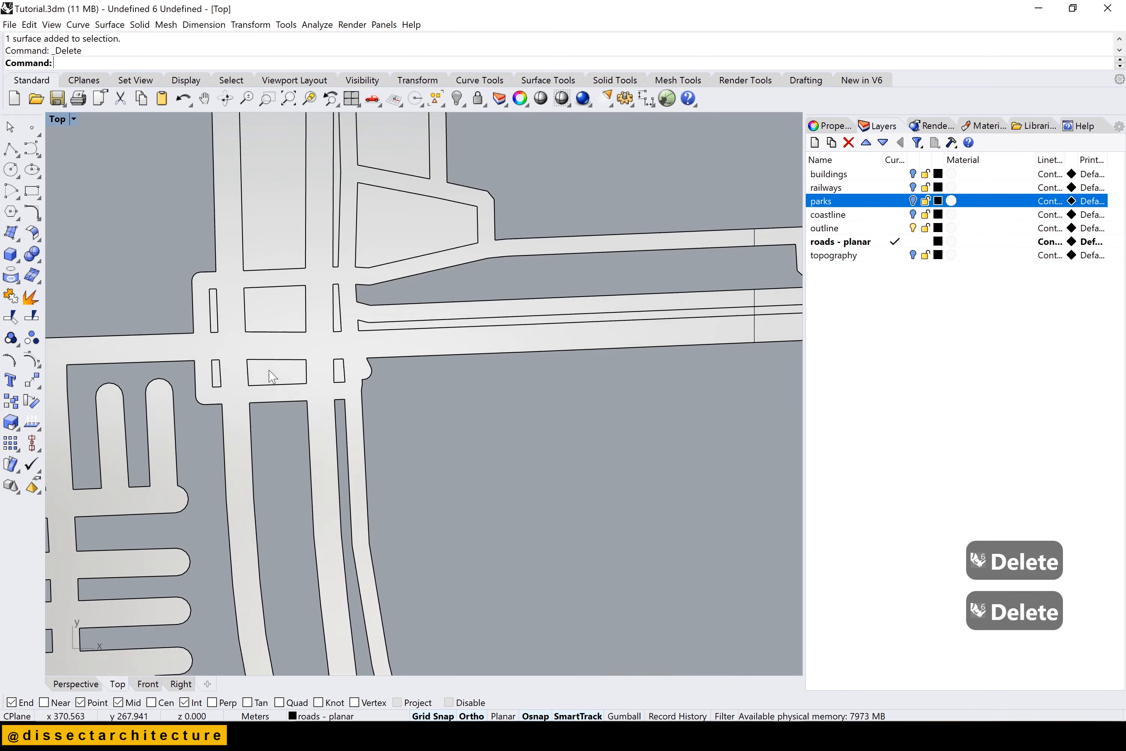
left_click(269, 372)
key("Delete")
key("Delete")
key("Delete")
key("Delete")
key("Delete")
scroll(369, 327, "up", 3)
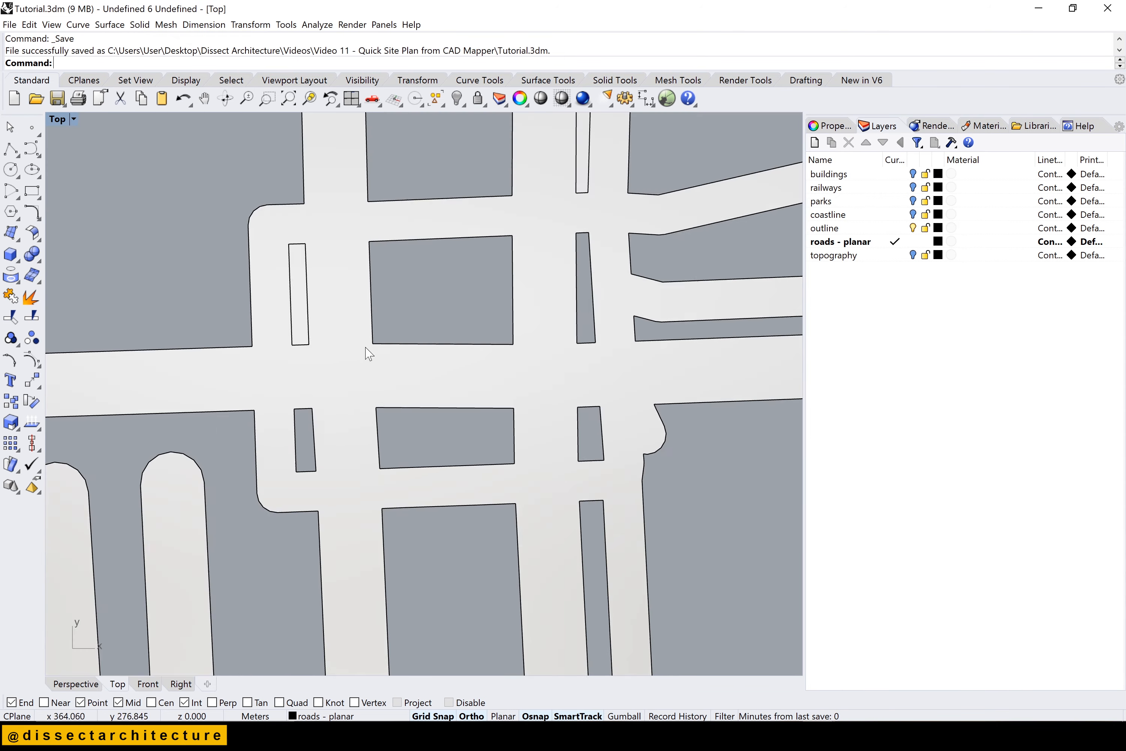
Delete the narrow western island at that intersection and the thin median strips along the avenue north of it
left_click(351, 437)
key("Delete")
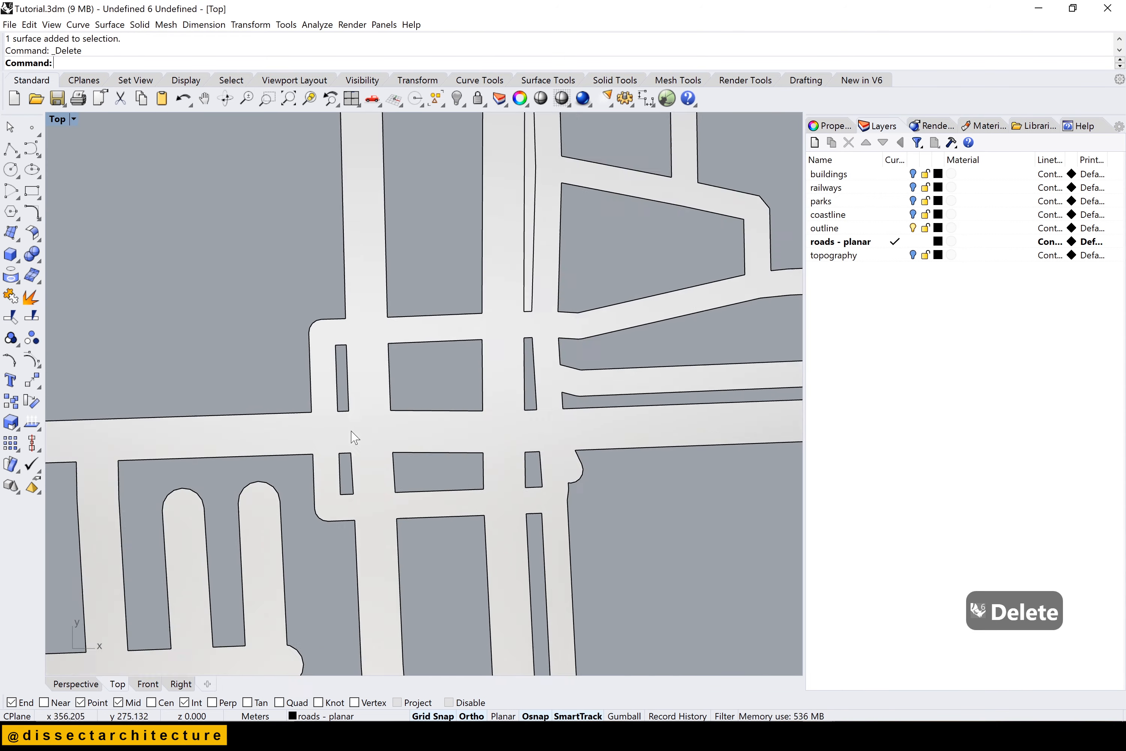
key("Delete")
key("Delete")
Try to delete a narrow median island at the next avenue intersection north, and undo the deletion
left_click(329, 221)
left_click(366, 259)
key("Delete")
key("ctrl+z")
key("Escape")
key("Escape")
Delete the narrow median islands along the avenue at the next intersection north
scroll(332, 290, "up", 6)
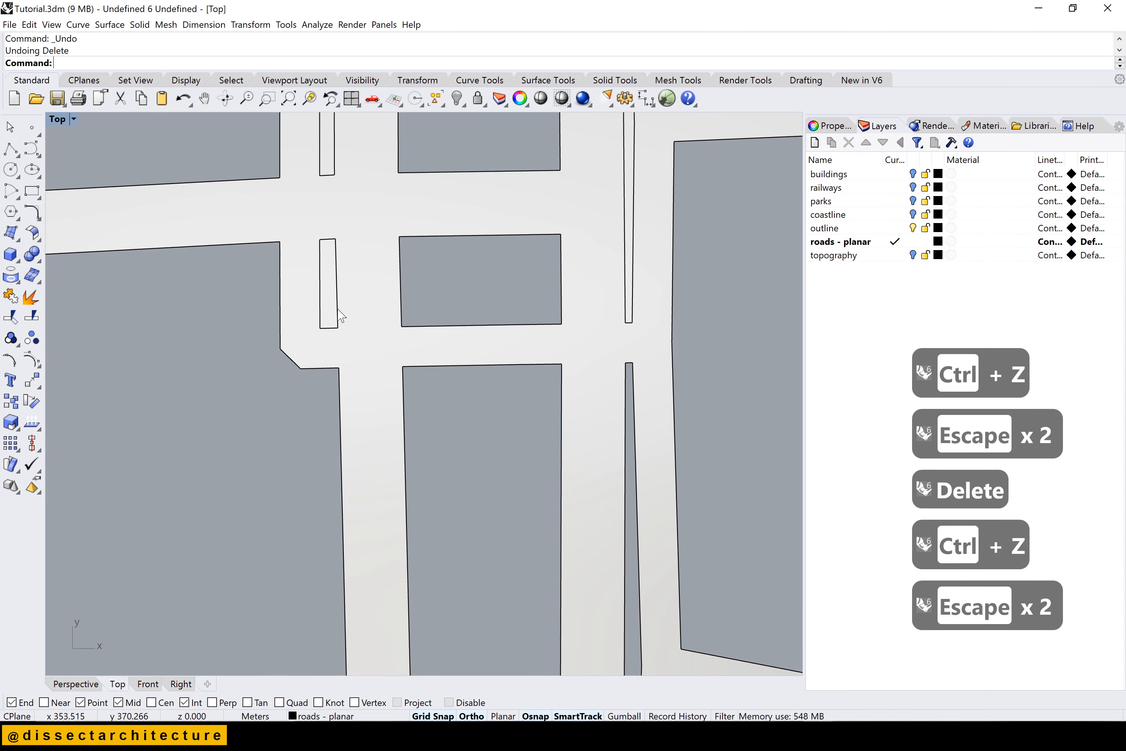
key("Delete")
key("Delete")
scroll(393, 406, "down", 6)
scroll(544, 233, "up", 8)
key("Delete")
left_click(544, 232)
key("Delete")
Try to delete another thin island surface further up the avenue, and undo the deletion
left_click(476, 198)
left_click(528, 239)
key("Delete")
key("ctrl+z")
key("Escape")
key("Escape")
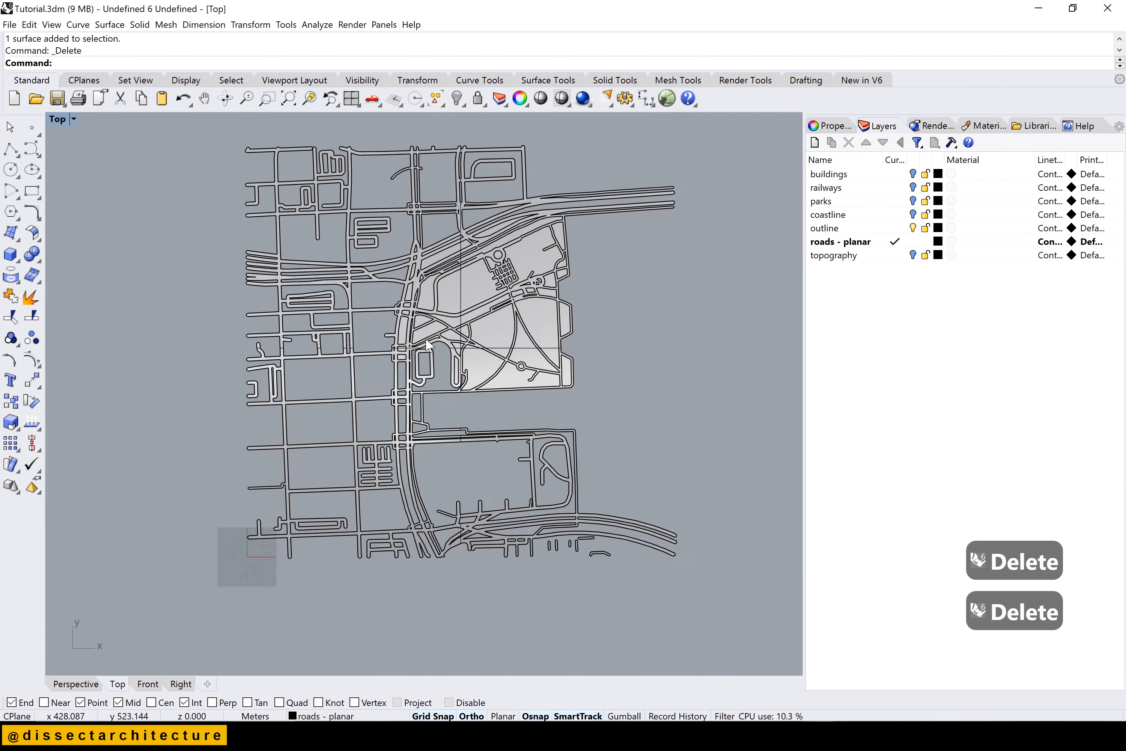
Undo the last four surface deletions and clear the selection
scroll(429, 345, "up", 12)
key("ctrl+z")
key("ctrl+z")
key("ctrl+z")
key("ctrl+z")
key("Escape")
key("Escape")
key("Escape")
Delete the leftover narrow island surfaces along the avenue beside the park
left_click(402, 412)
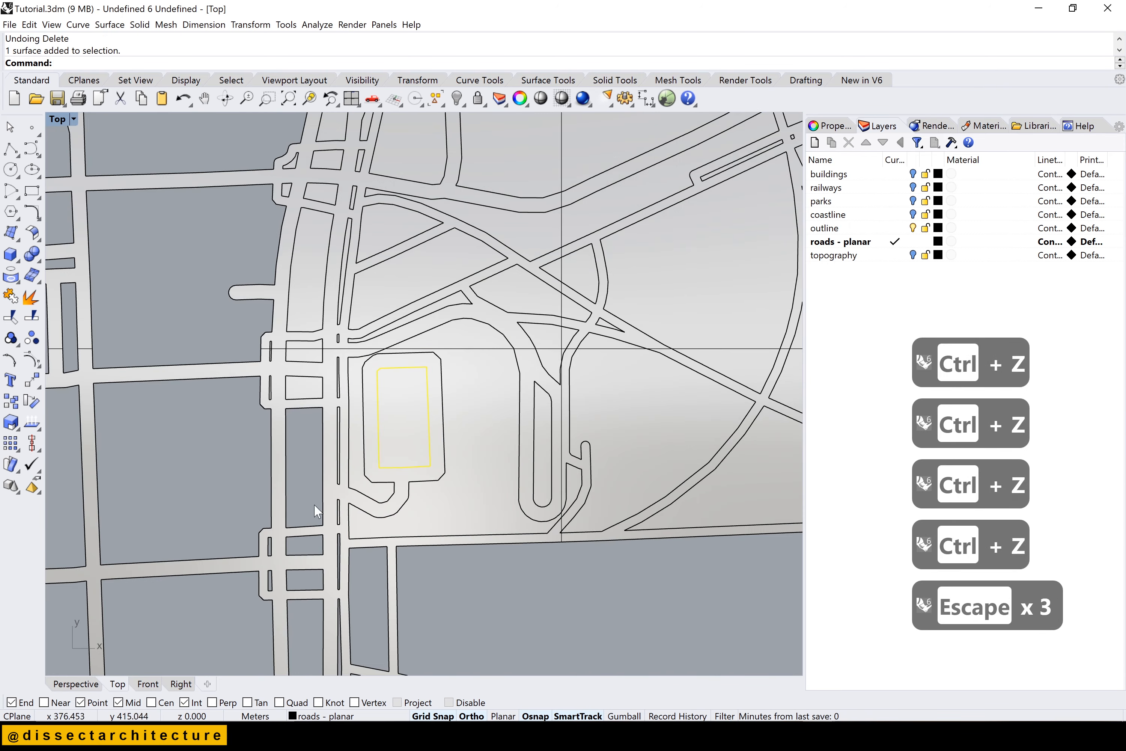
key("Delete")
key("Delete")
left_click(317, 220)
scroll(316, 221, "down", 8)
Clear the selection and move the eastern park surfaces, including the waterfront strips, to the parks layer
key("Escape")
key("Escape")
key("Escape")
key("Escape")
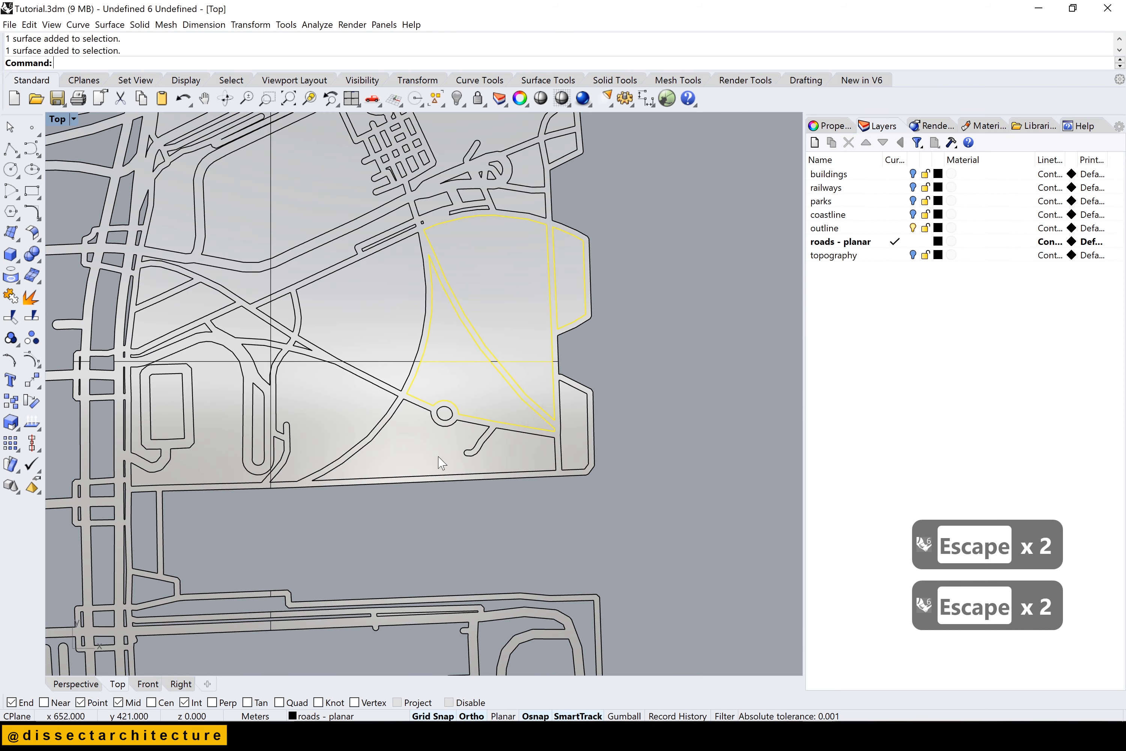
right_click(824, 200)
left_click(905, 417)
scroll(409, 419, "up", 5)
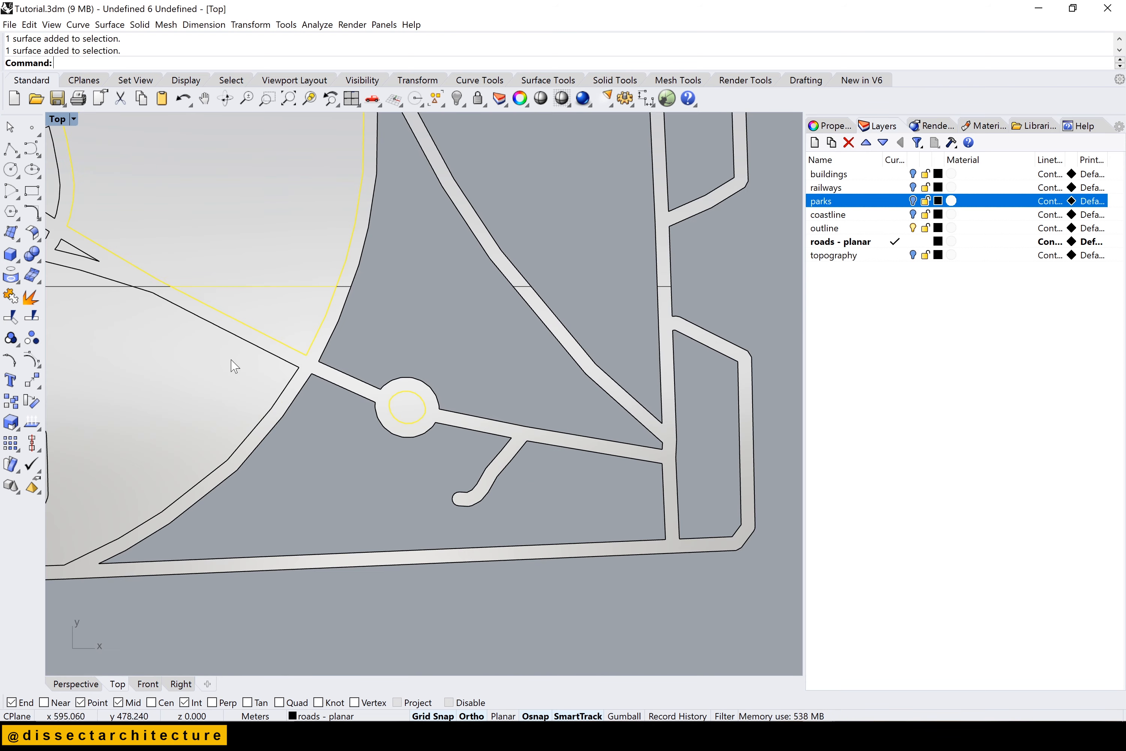
Move the curved lawns, the surfaces around the loop road and the small path triangle to the parks layer
scroll(235, 367, "down", 3)
scroll(88, 465, "up", 1)
scroll(226, 334, "up", 4)
scroll(262, 259, "down", 3)
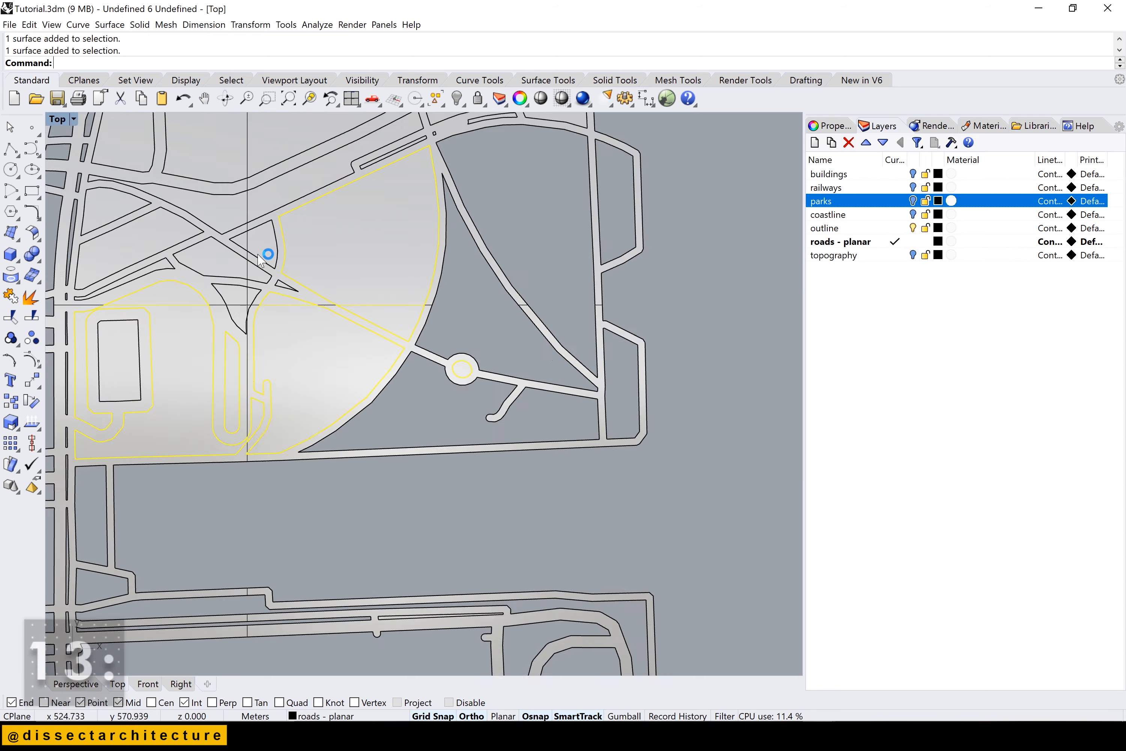
scroll(230, 306, "up", 2)
scroll(292, 285, "up", 3)
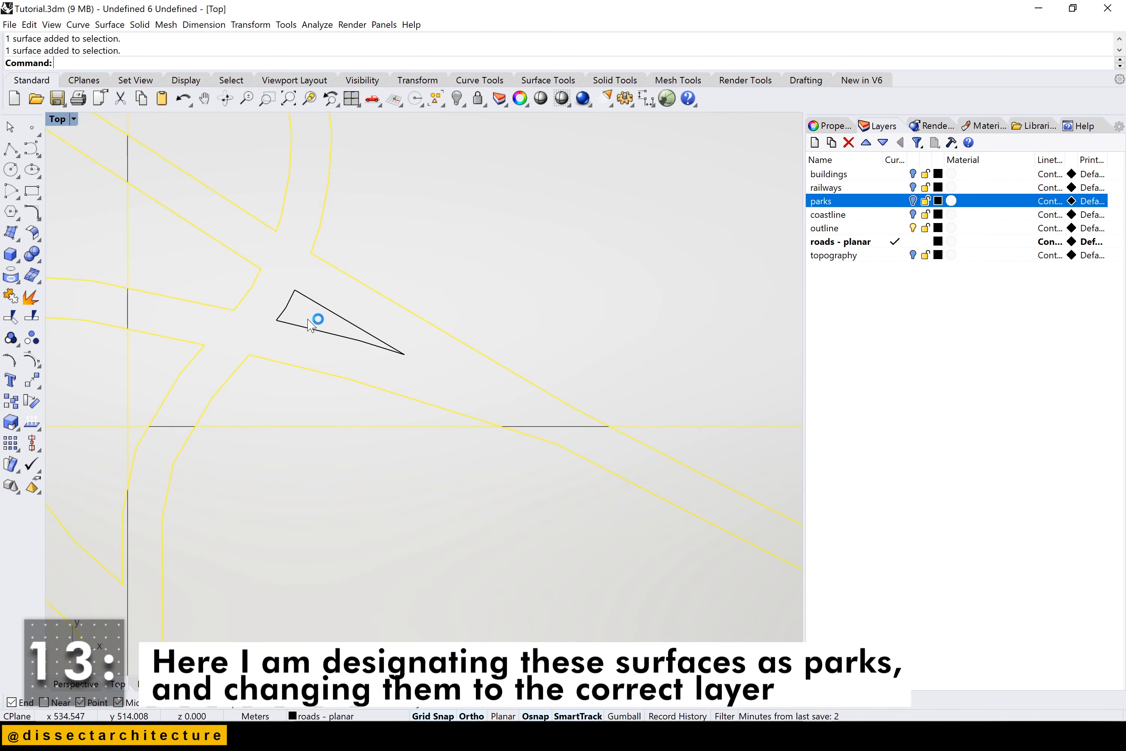
right_click(855, 200)
left_click(905, 417)
Move the park surfaces north of the diagonal road and at the northeast corner to the parks layer
scroll(513, 454, "down", 1)
scroll(509, 447, "down", 6)
left_click(310, 272)
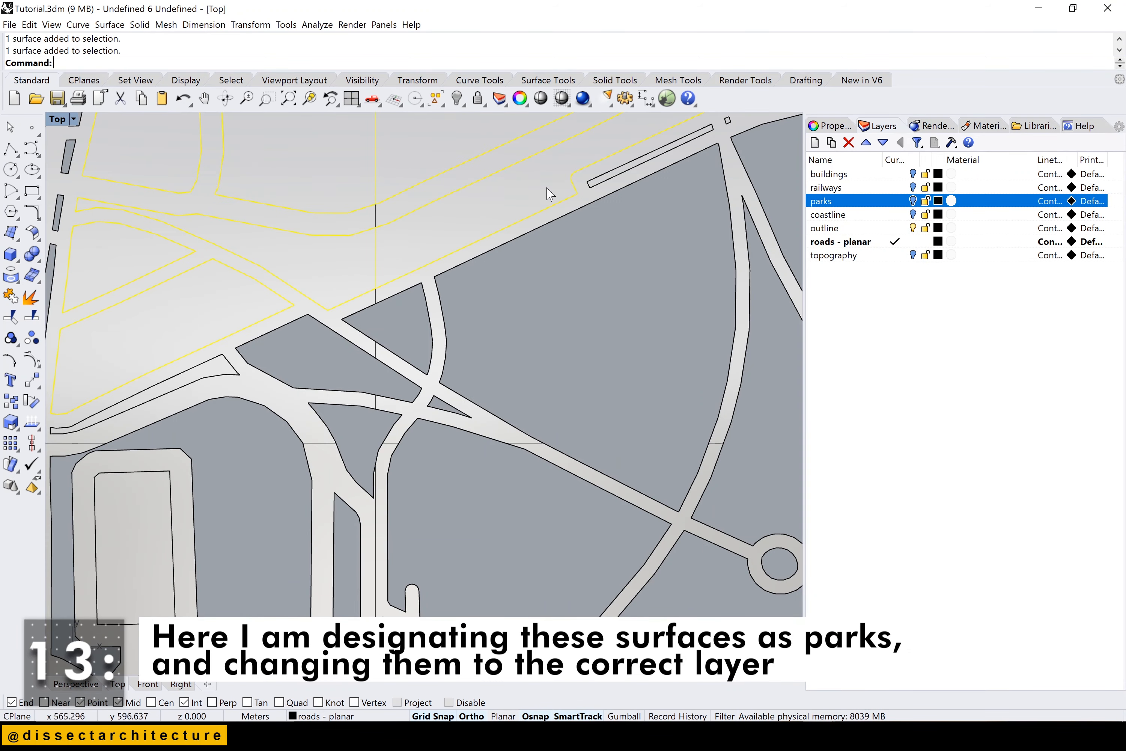
scroll(485, 487, "down", 5)
scroll(656, 305, "up", 6)
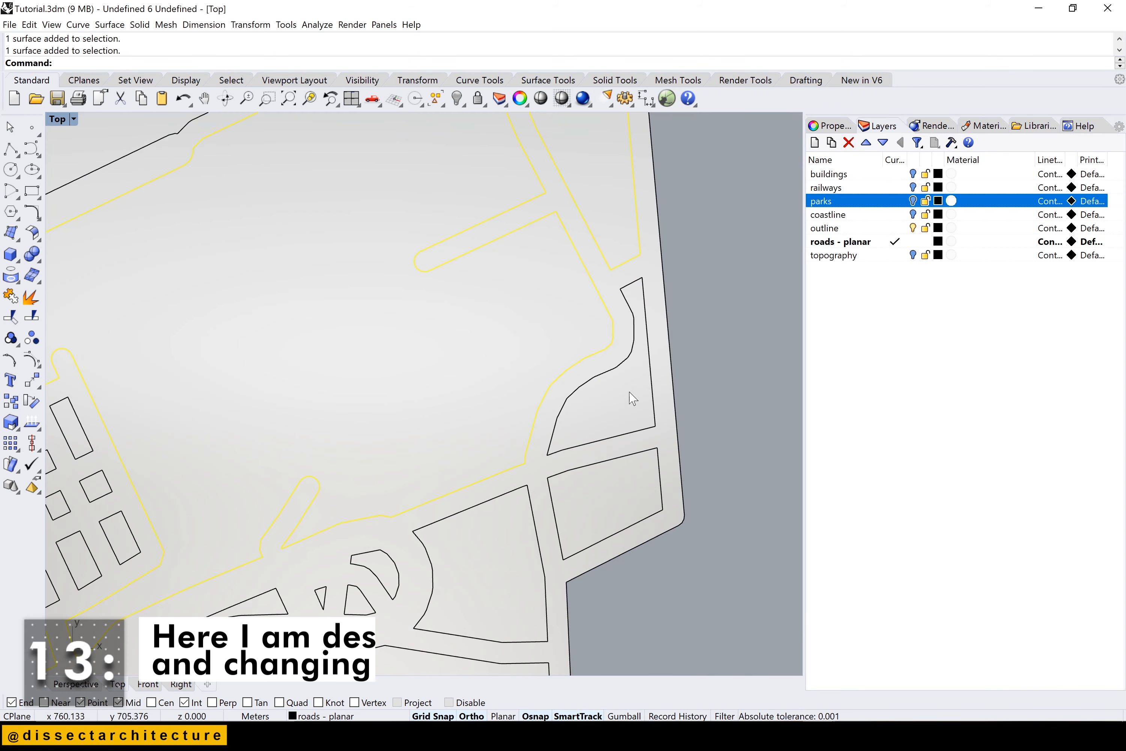
left_click(357, 600, "shift")
left_click(320, 594, "shift")
left_click(351, 646)
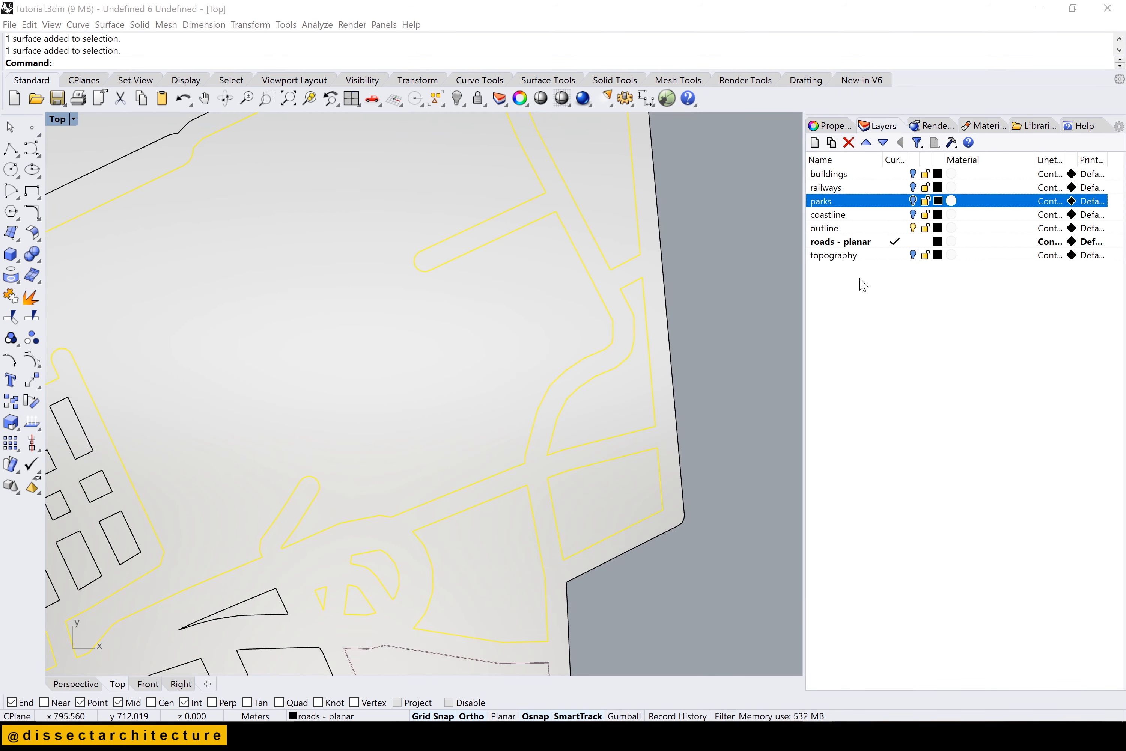
right_click(846, 198)
left_click(906, 417)
Move the blocks, triangle and long strips along the curved road south of the parking grid to the parks layer
left_click(550, 427)
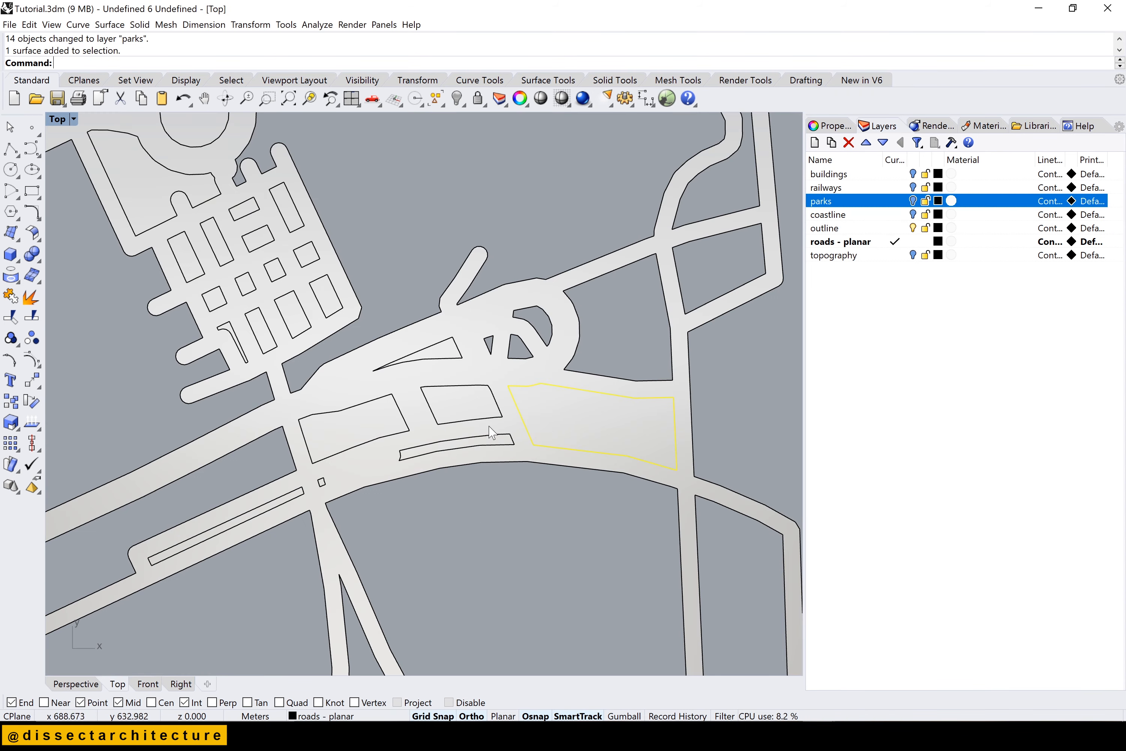
left_click(447, 347, "shift")
left_click(355, 426, "shift")
scroll(401, 454, "up", 6)
left_click(401, 454, "shift")
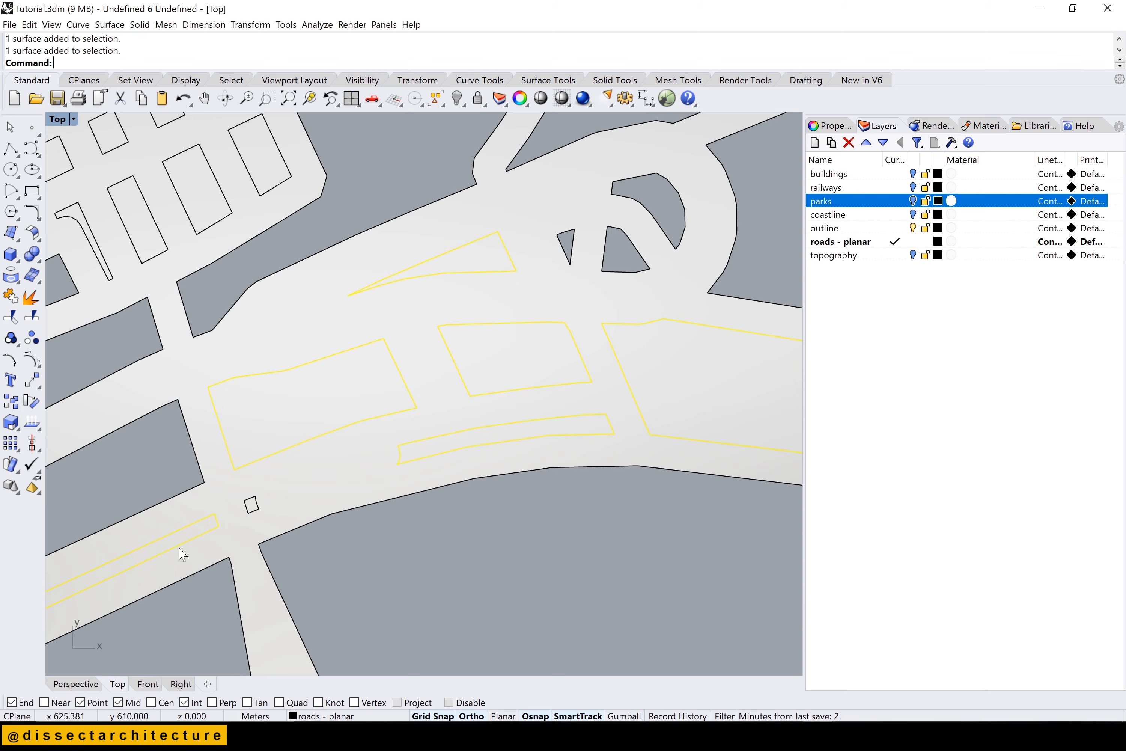
right_click(846, 200)
left_click(906, 419)
Move the rectangular surface inside the loop road and one remaining surface to the parks layer
scroll(621, 525, "down", 10)
left_click(349, 595)
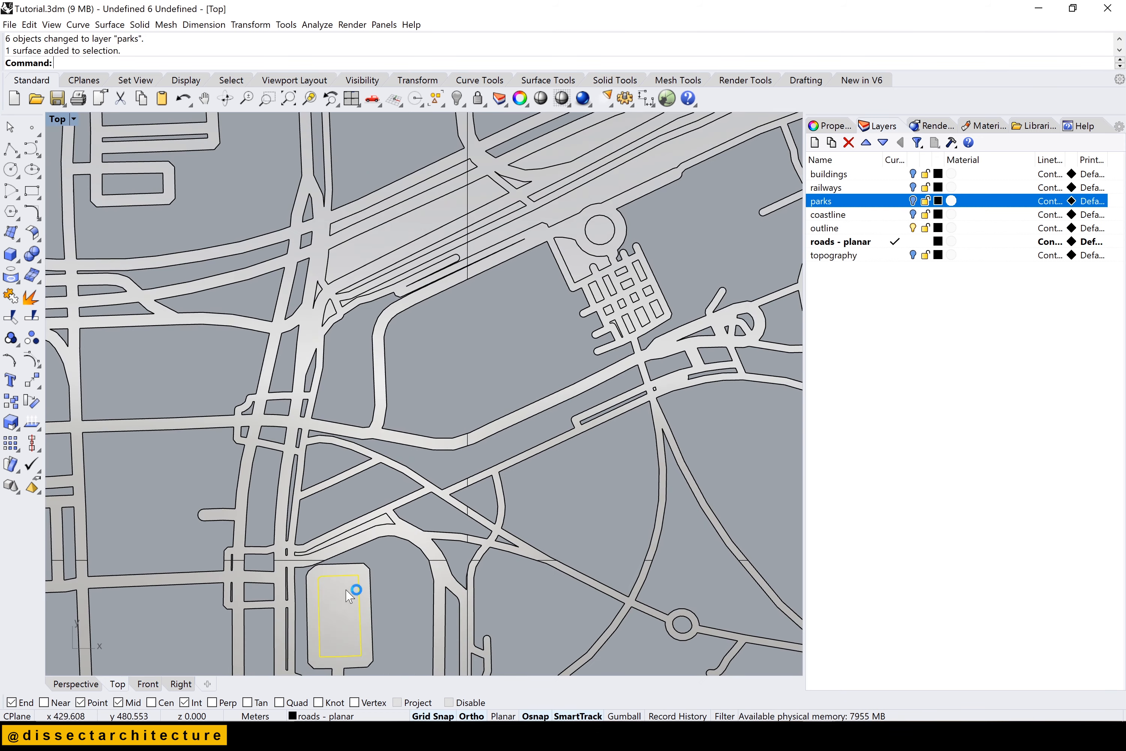
scroll(388, 499, "up", 12)
right_click(855, 206)
left_click(907, 420)
Move the island surfaces of the parking grid south of the roundabout to the parks layer
scroll(548, 378, "down", 10)
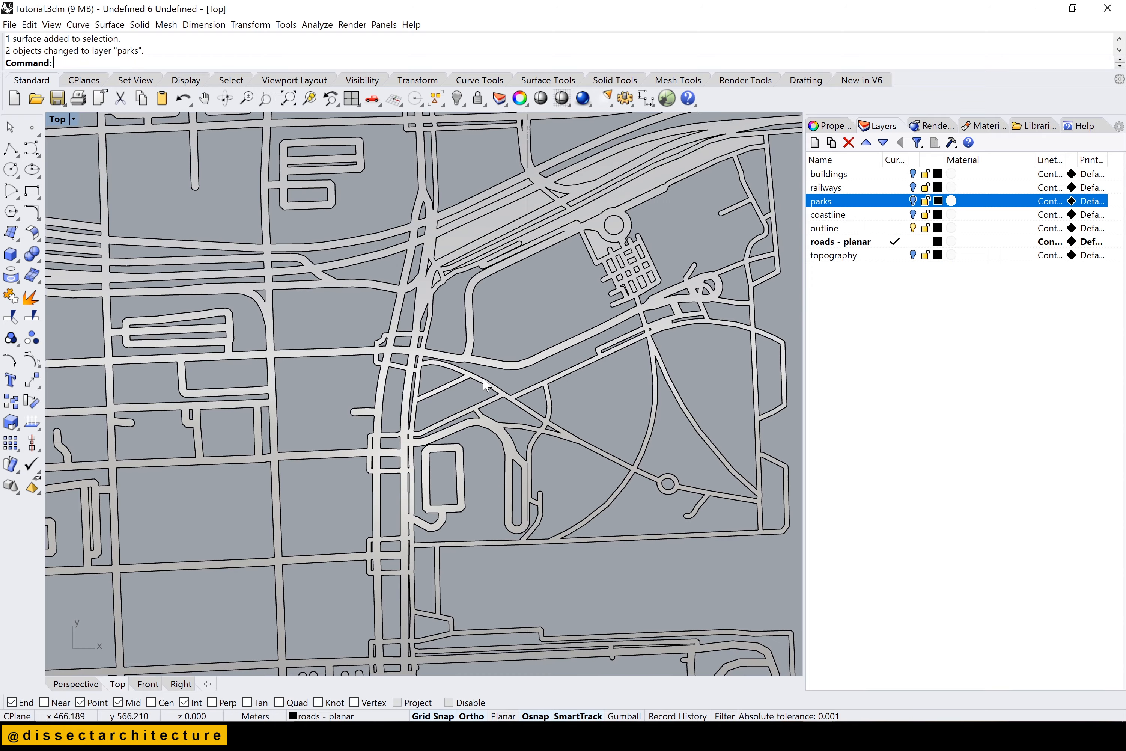
scroll(548, 377, "up", 10)
scroll(435, 557, "up", 8)
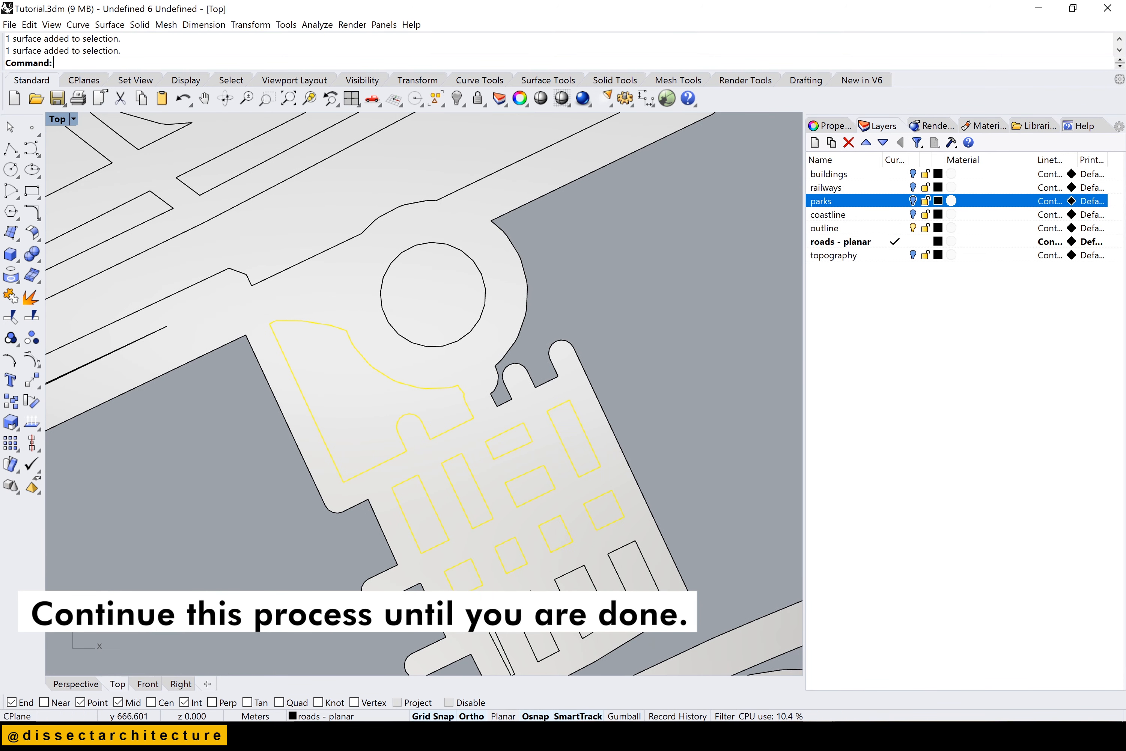
scroll(482, 585, "up", 8)
right_click(852, 207)
left_click(873, 420)
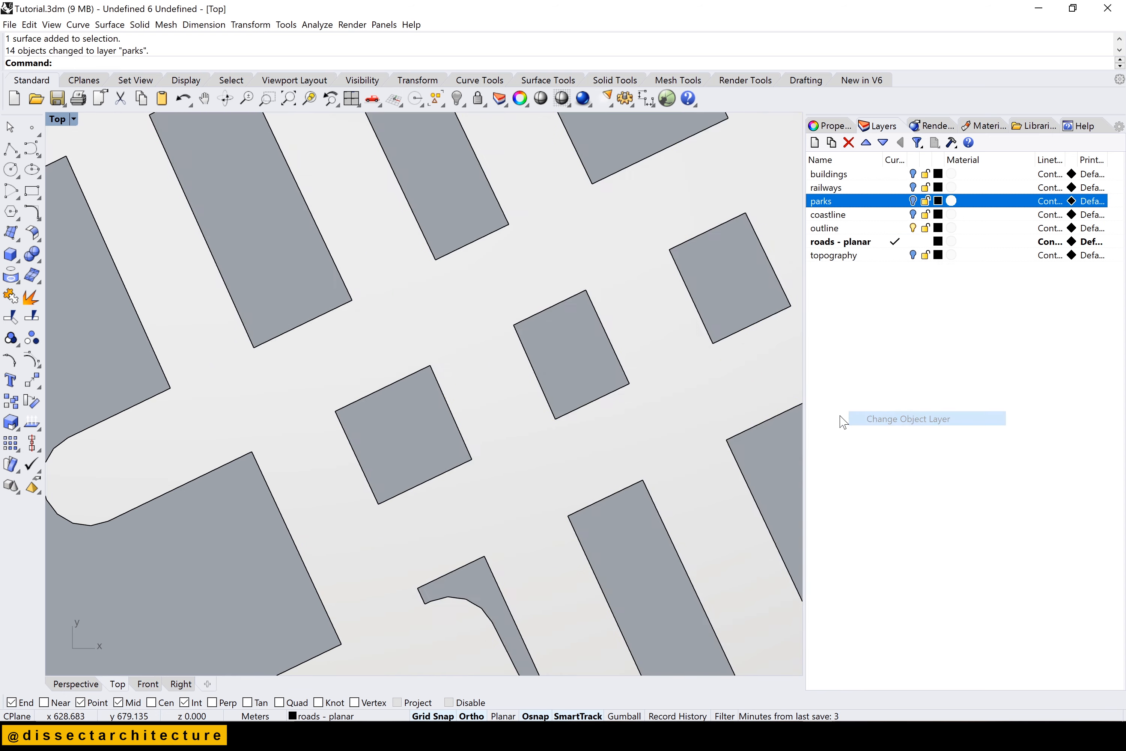
Move the roundabout's circular centre and the long strip along the highway to the parks layer
scroll(461, 424, "down", 10)
scroll(388, 351, "up", 3)
left_click(434, 329, "shift")
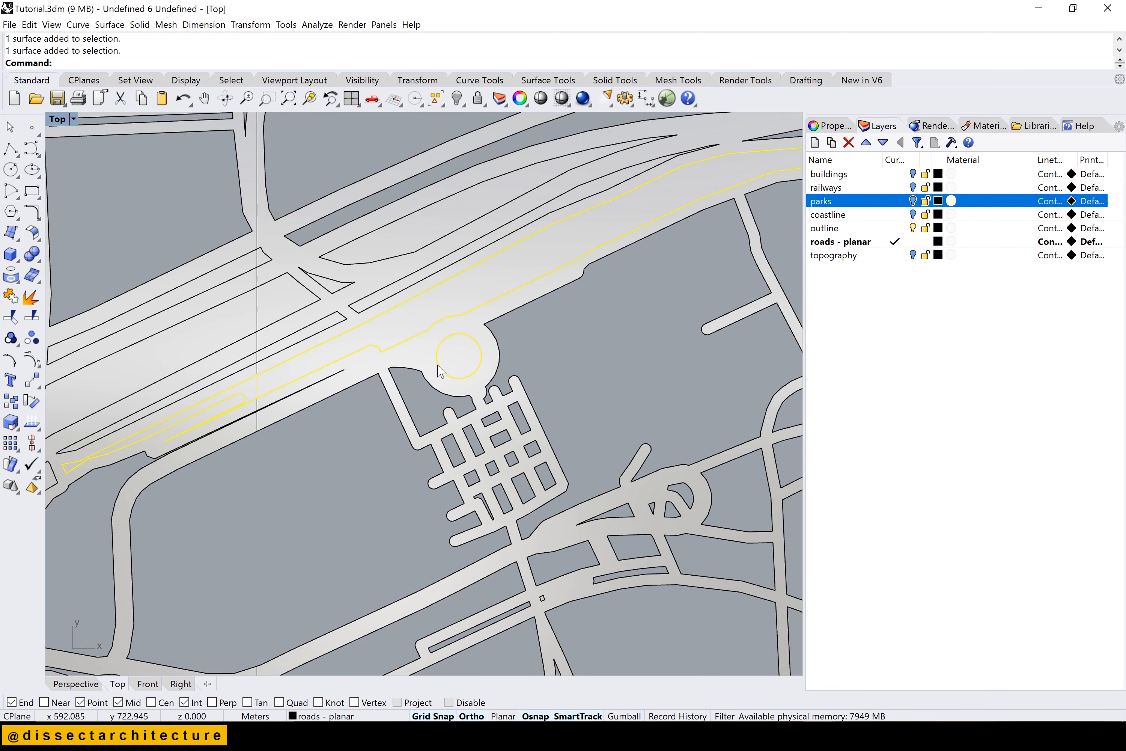
key("Escape")
right_click(878, 204)
left_click(897, 417)
Check the road network around the roundabout and the avenue junction for remaining island surfaces
scroll(487, 396, "down", 3)
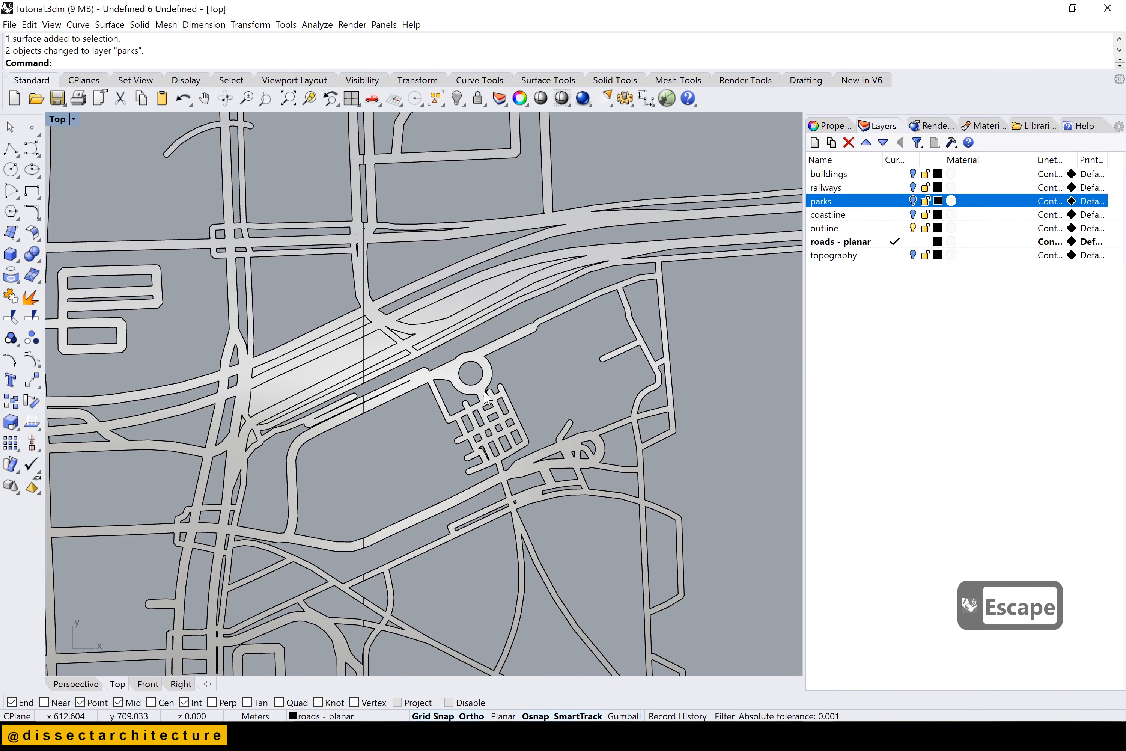
scroll(244, 481, "up", 4)
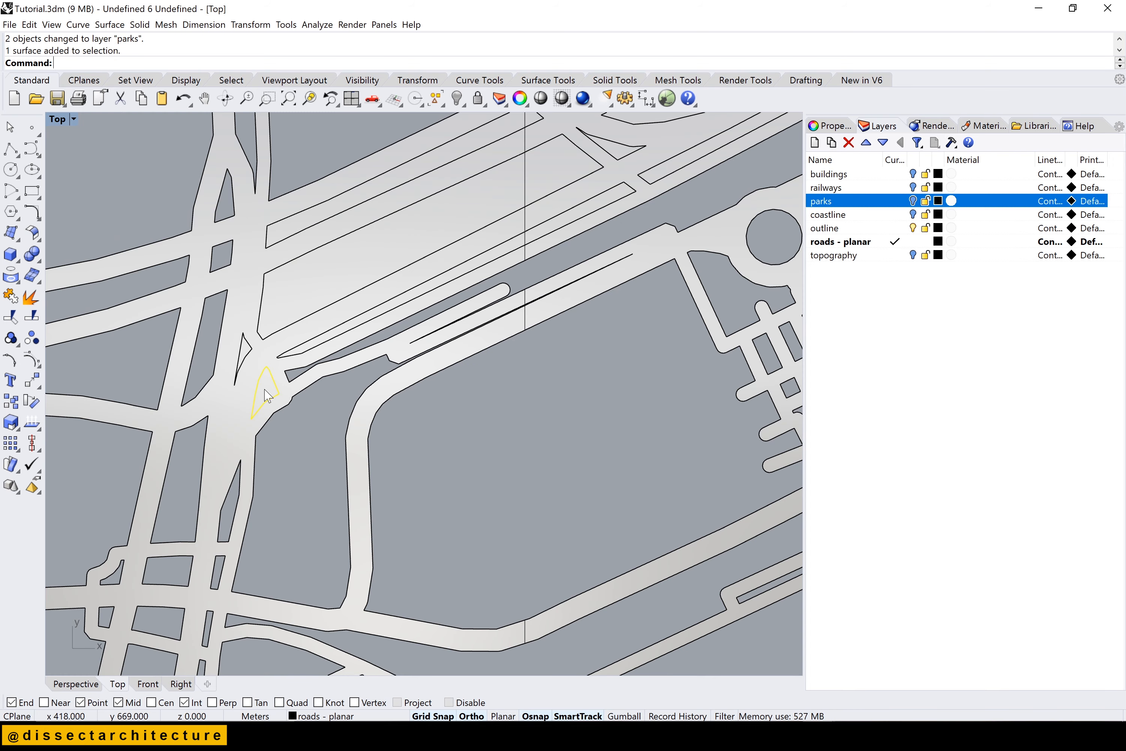
scroll(395, 302, "down", 8)
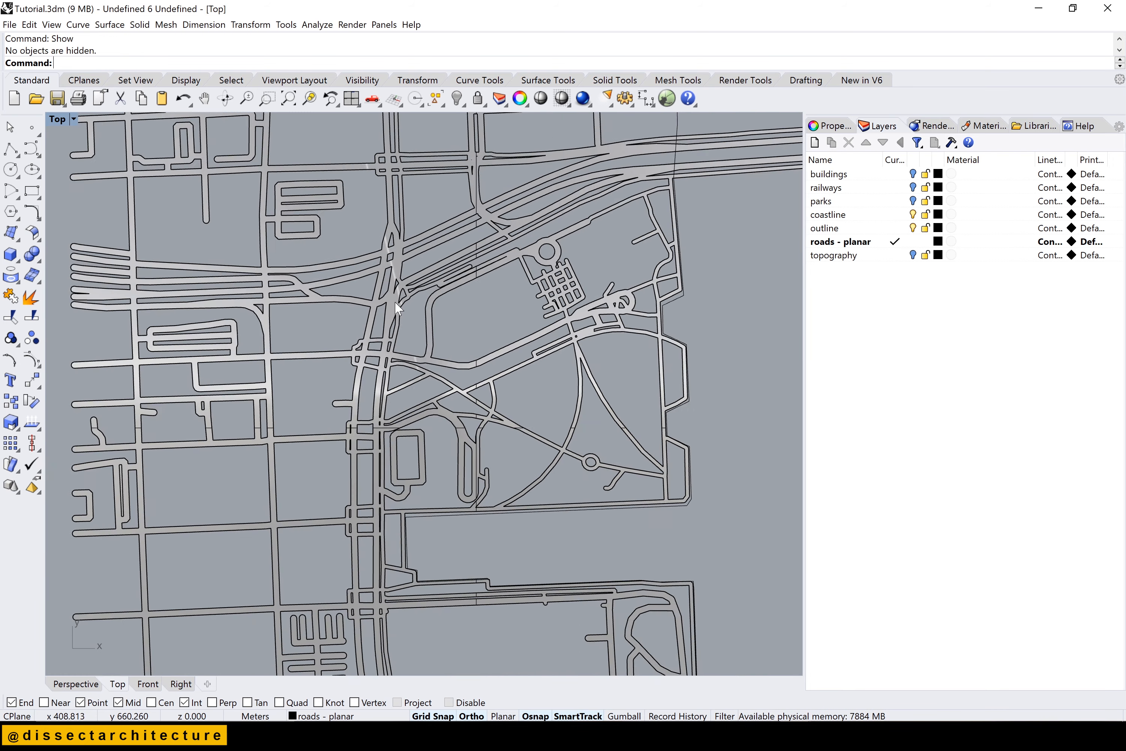
scroll(395, 304, "up", 1)
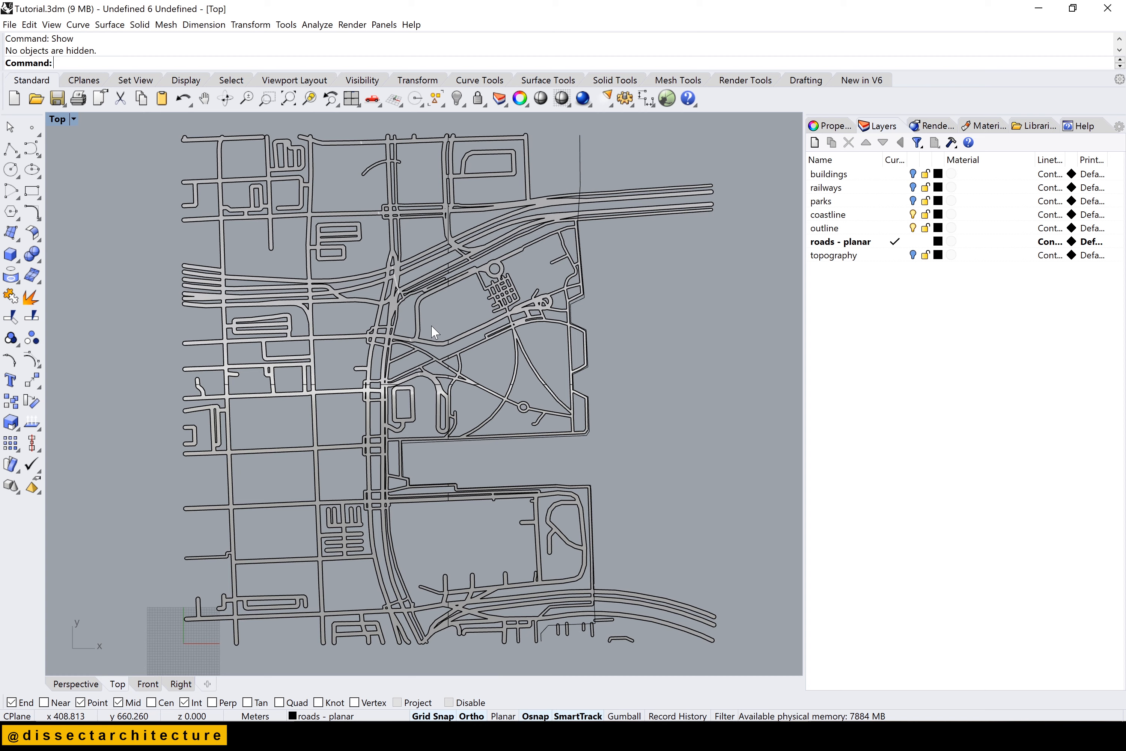
Make parks the current layer and hide the roads - planar layer
left_click(913, 255)
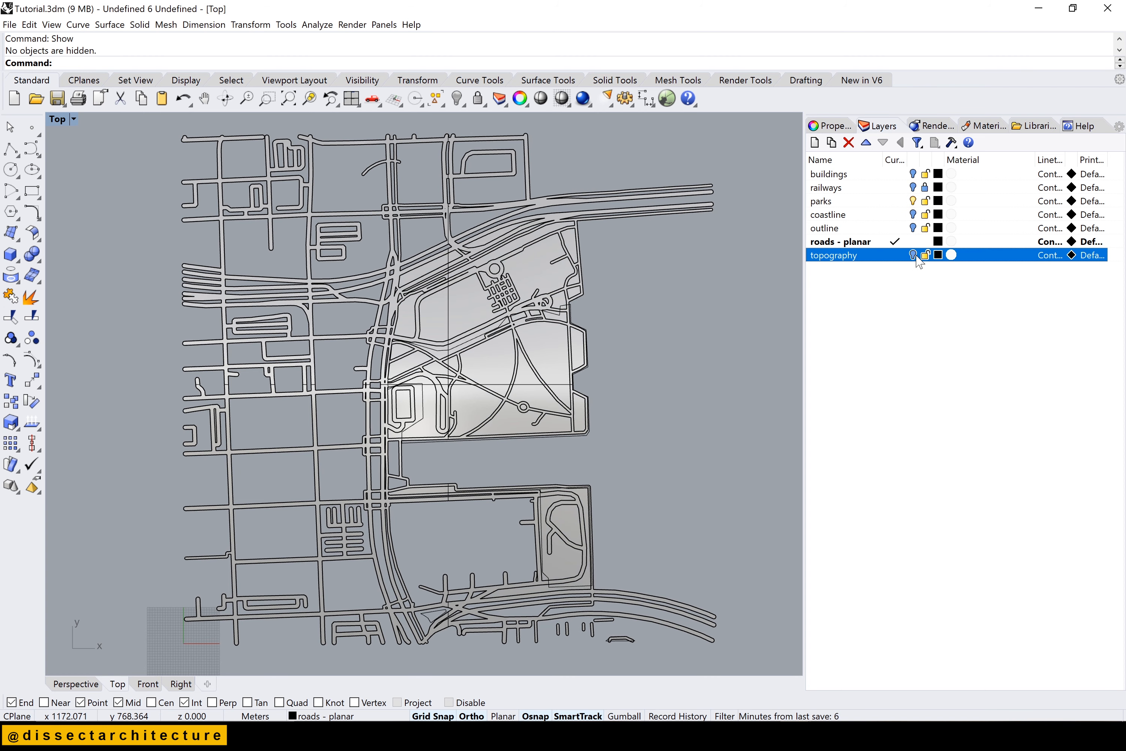
left_click(905, 203)
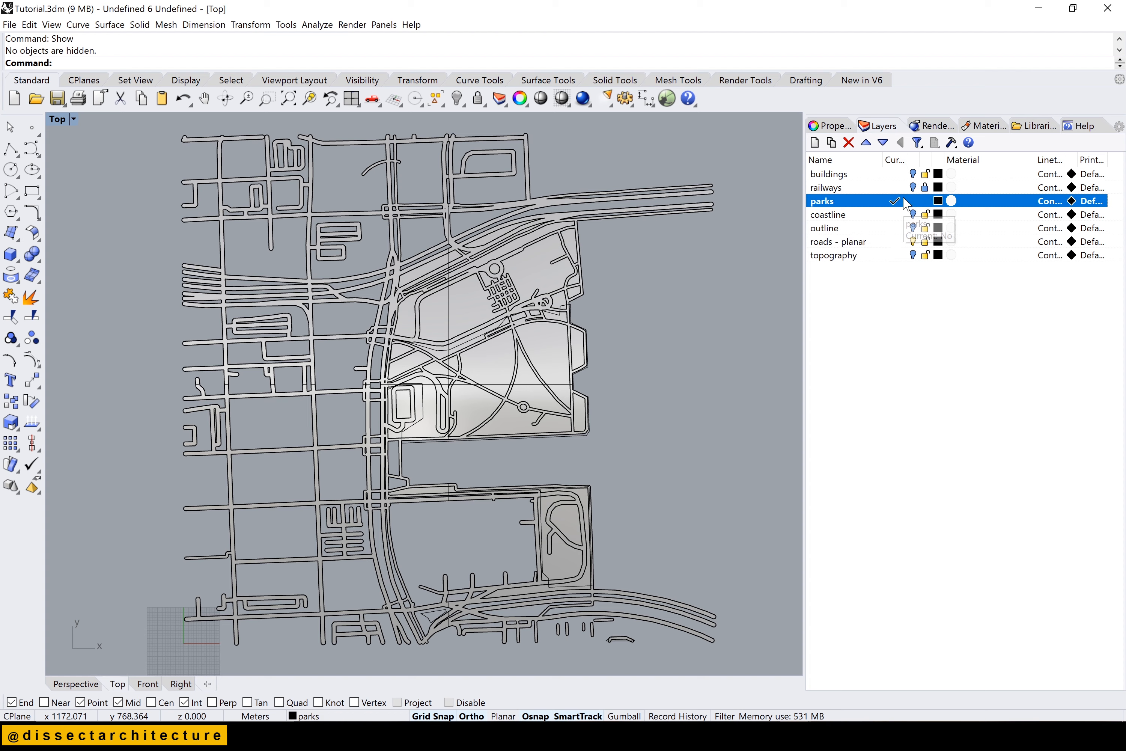
left_click(913, 242)
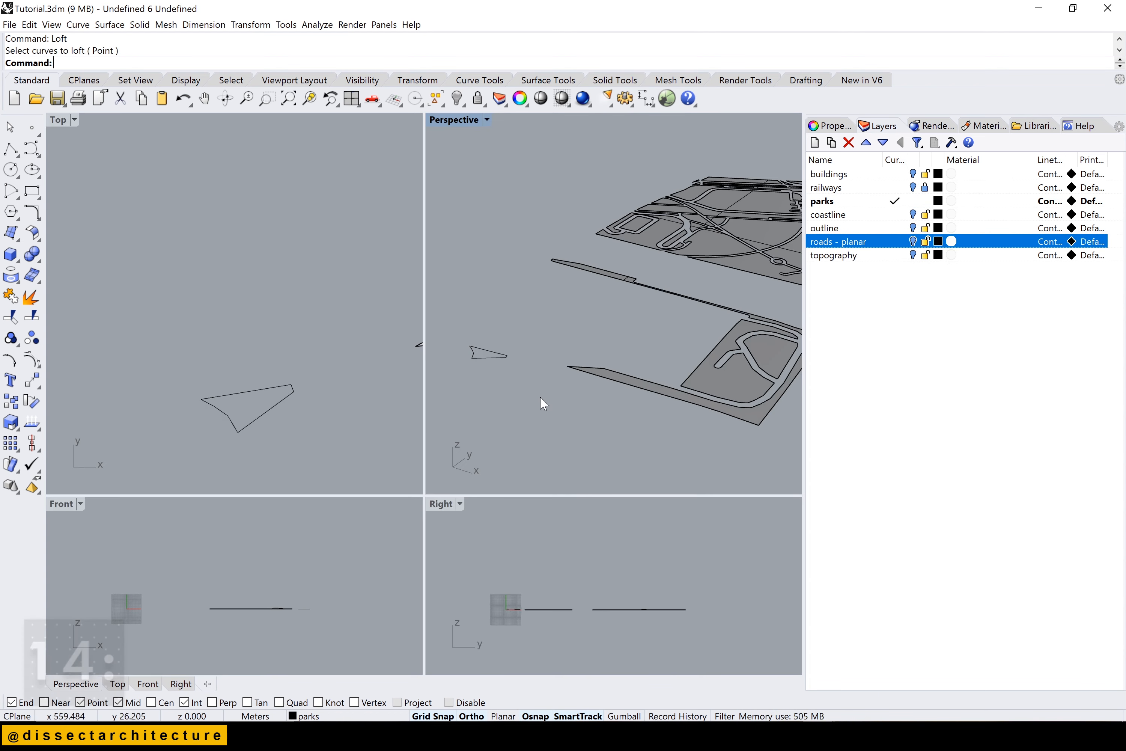
Explode the small isolated green-space polyline south of the parks into separate segments
right_click_drag(540, 397, 519, 374)
scroll(651, 375, "up", 10)
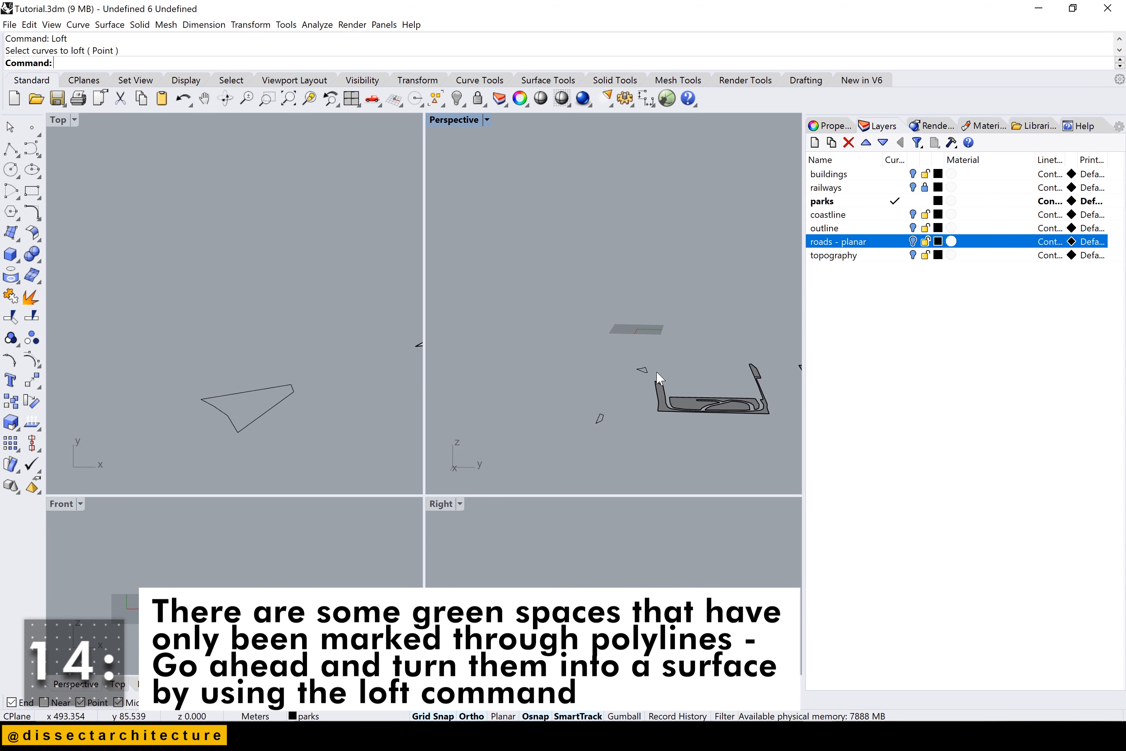
scroll(630, 380, "up", 3)
scroll(630, 381, "down", 3)
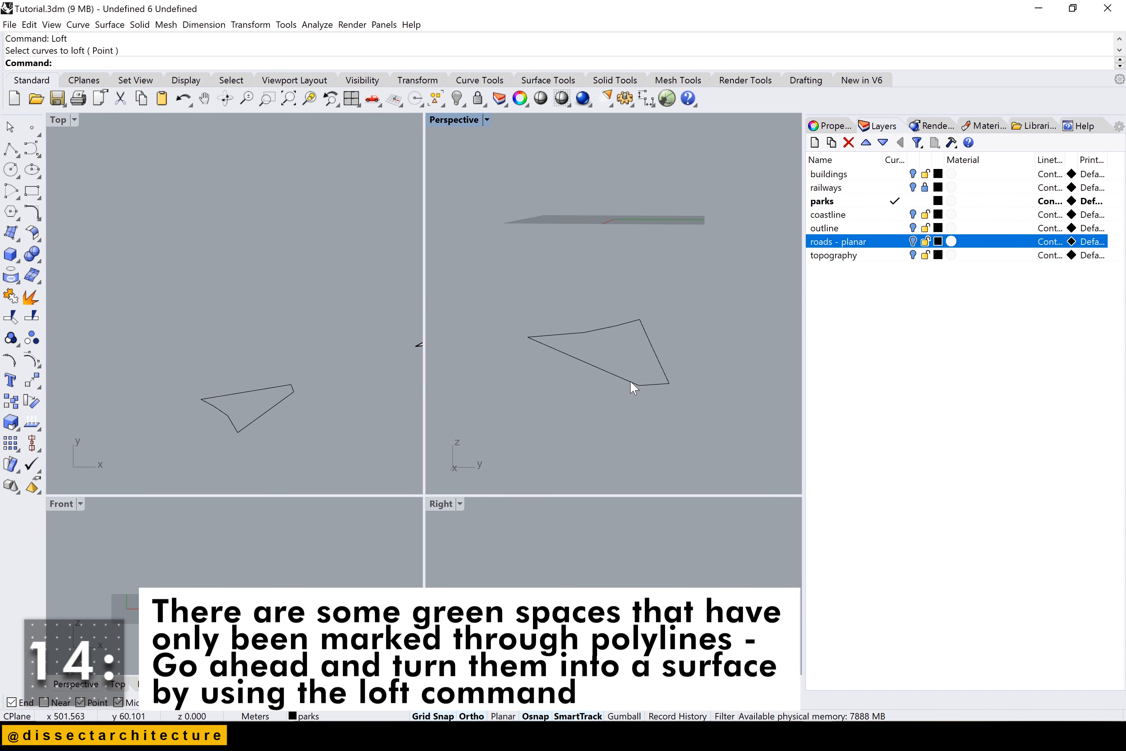
left_click(631, 382)
key("Escape")
key("Escape")
key("Escape")
key("Escape")
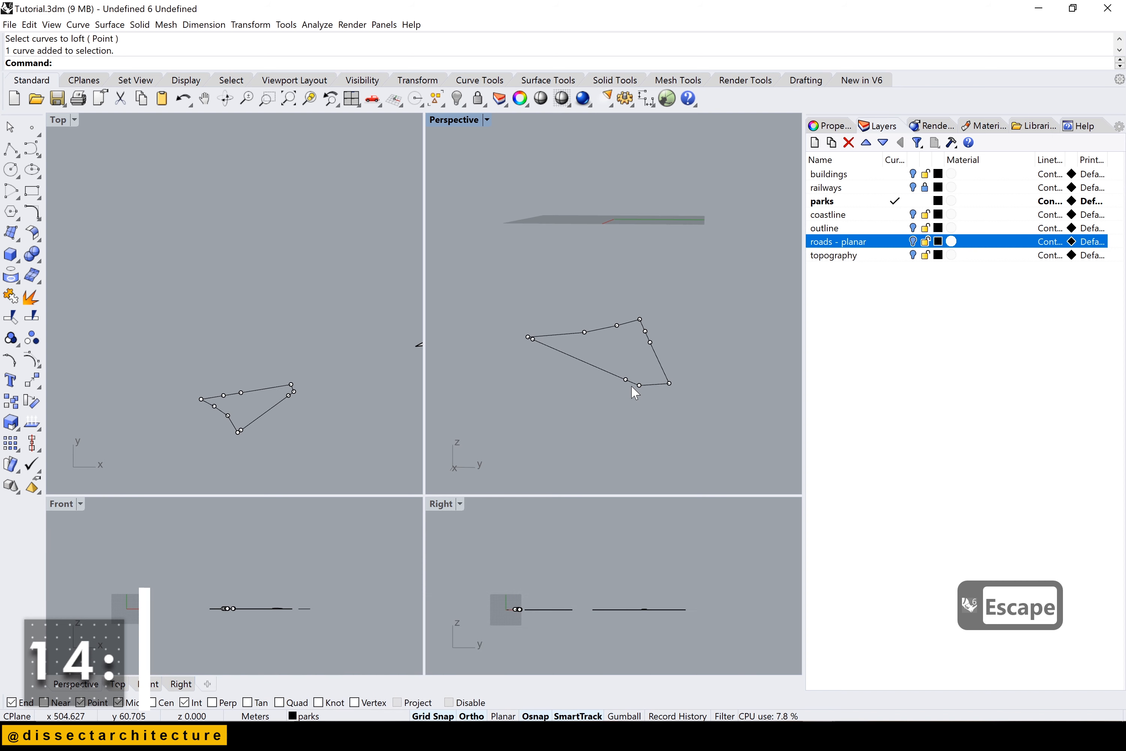
left_click(626, 374)
type("explode")
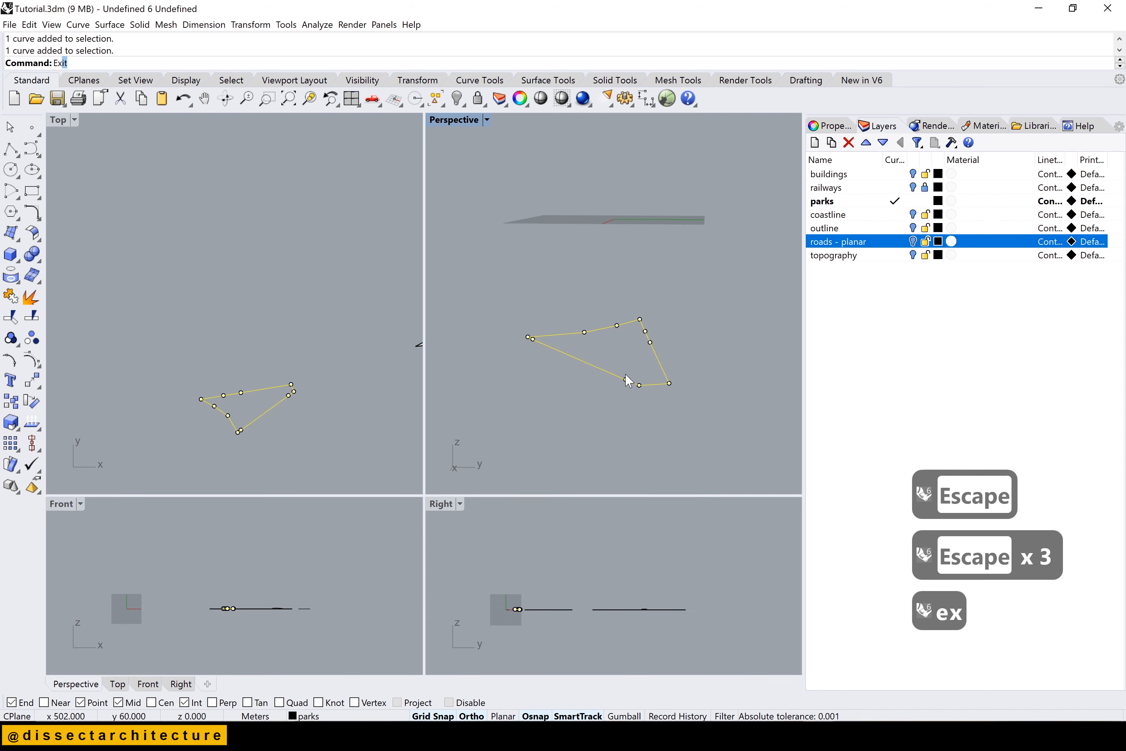
key("Return")
key("Escape")
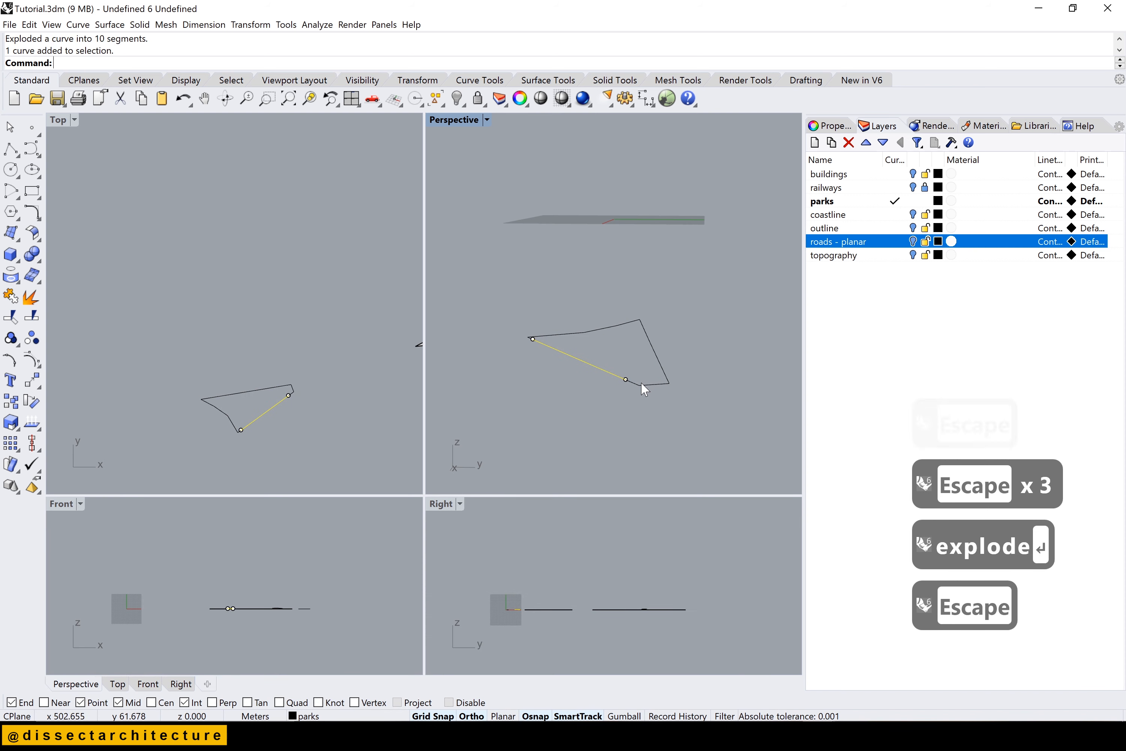
Loft a surface between the opposite sides of the isolated green-space outline
type("s")
key("Escape")
type("loft")
key("Return")
left_click(629, 381)
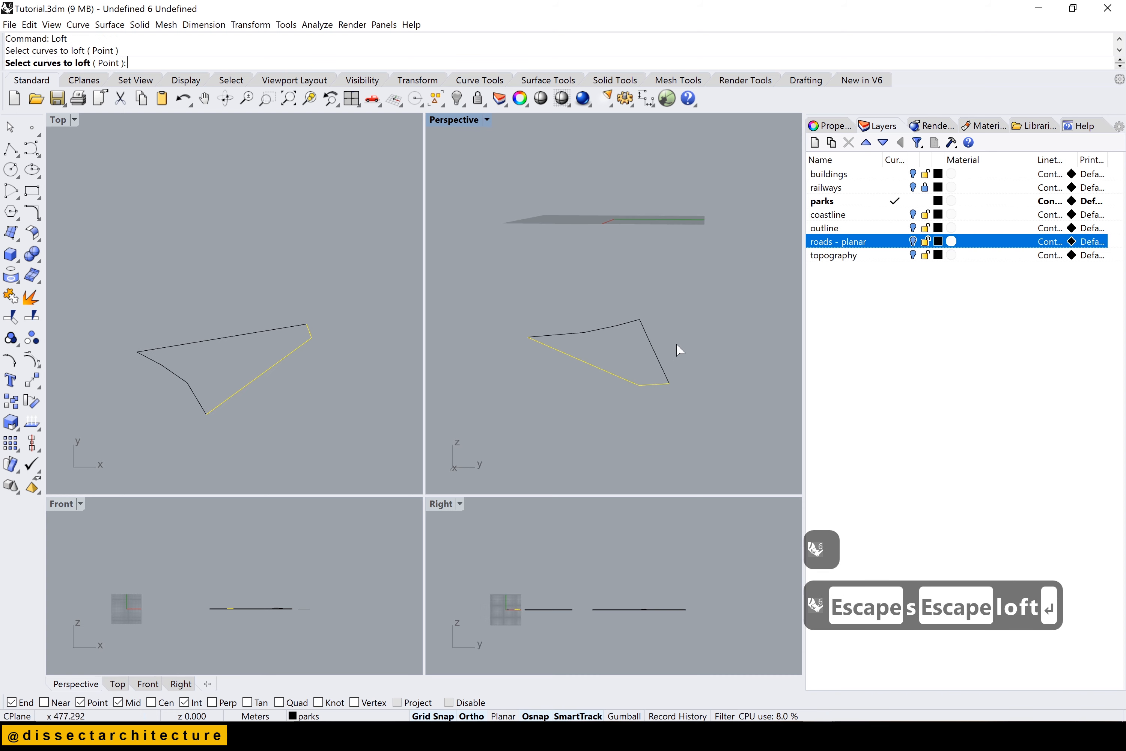
left_click(657, 356)
right_click(657, 356)
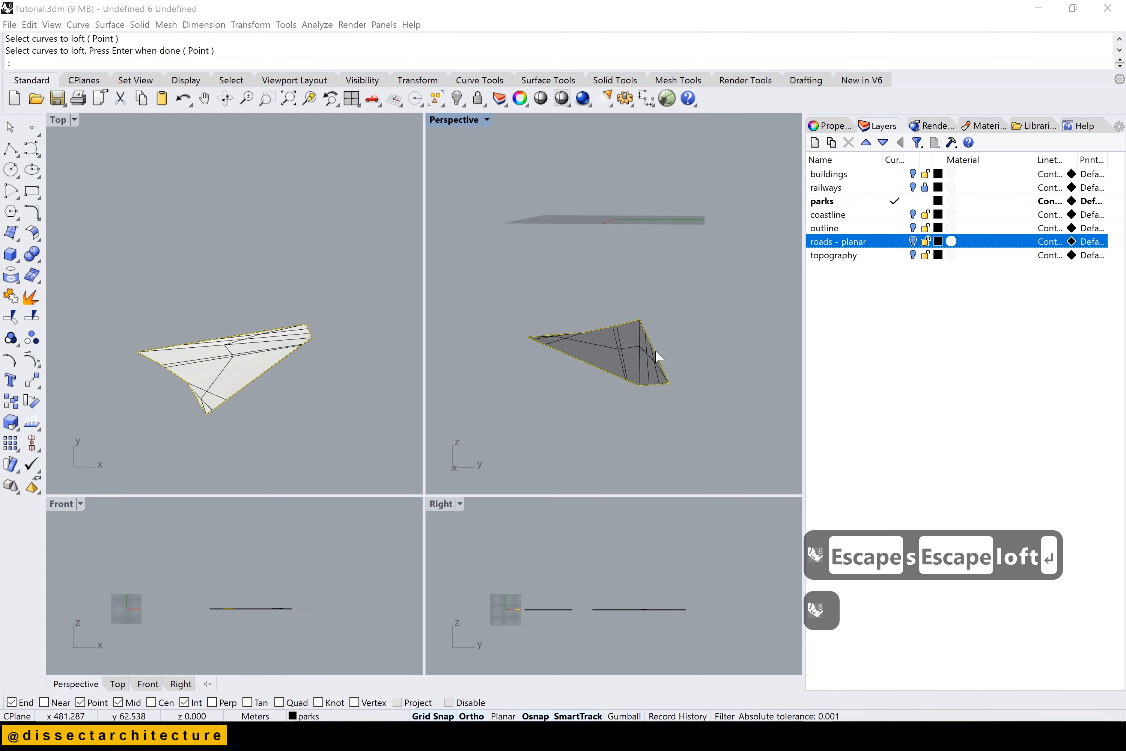
key("Return")
key("Escape")
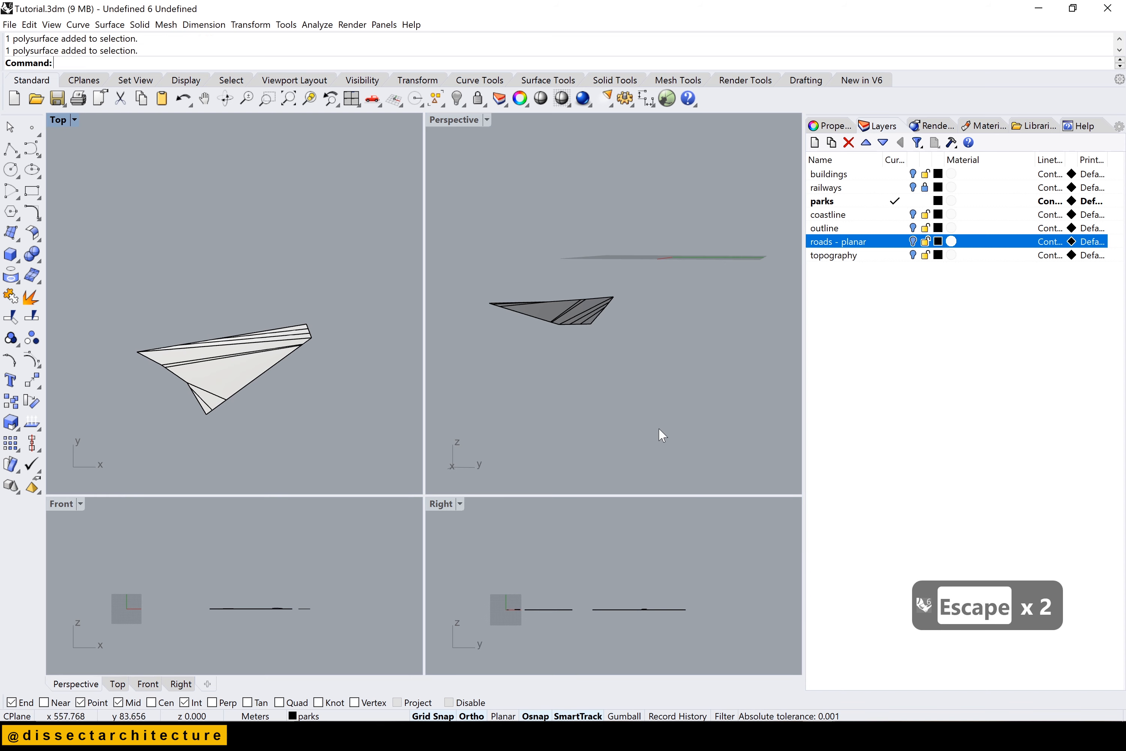
scroll(659, 427, "down", 3)
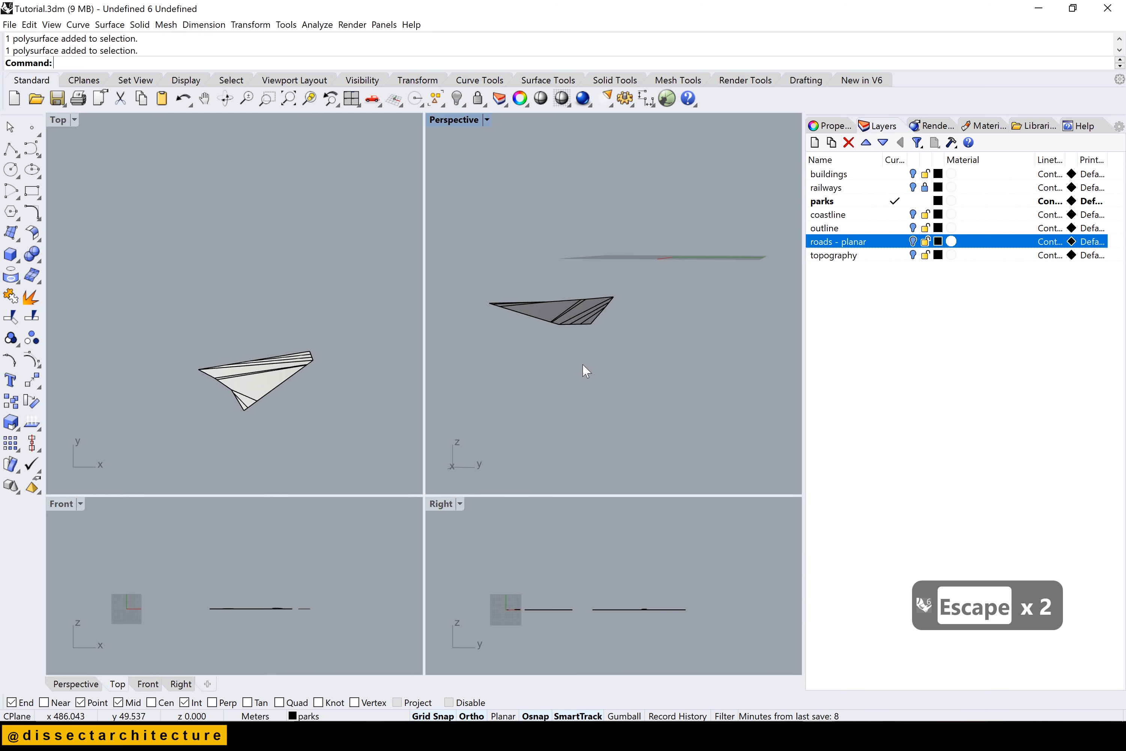
left_click(586, 355)
key("Escape")
key("Escape")
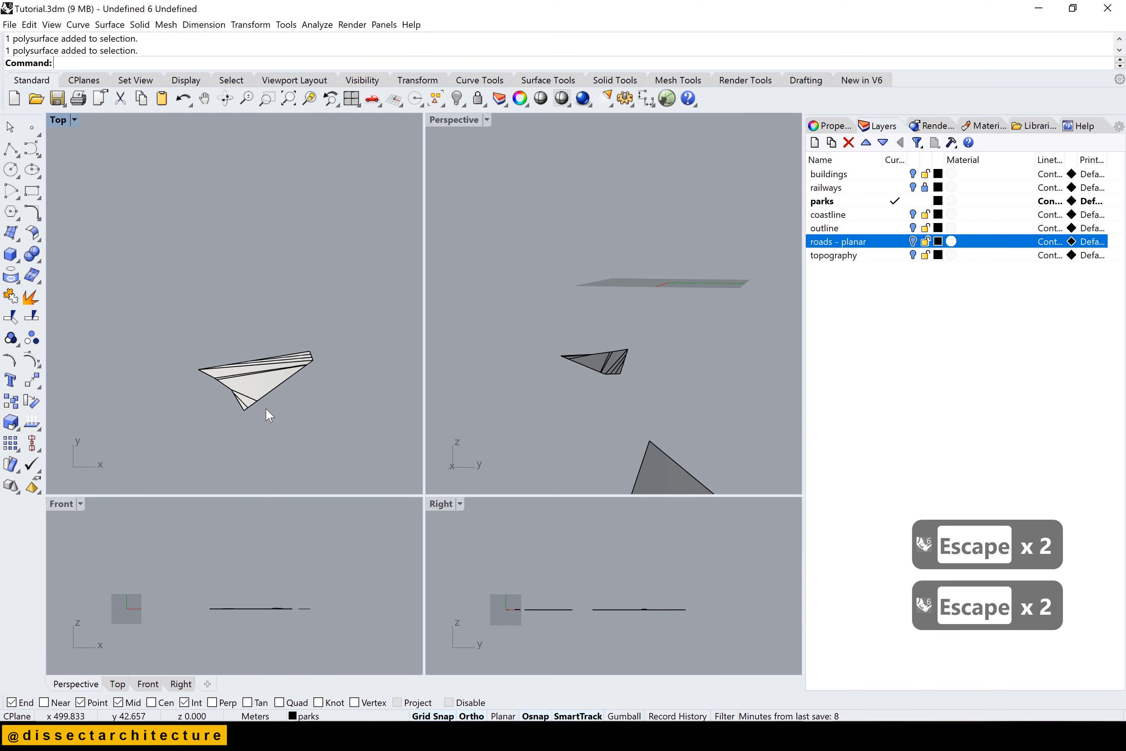
Try to turn the small trapezoidal green-space outline southeast of the parks into a surface with the Planar command
scroll(265, 408, "down", 6)
scroll(291, 394, "up", 4)
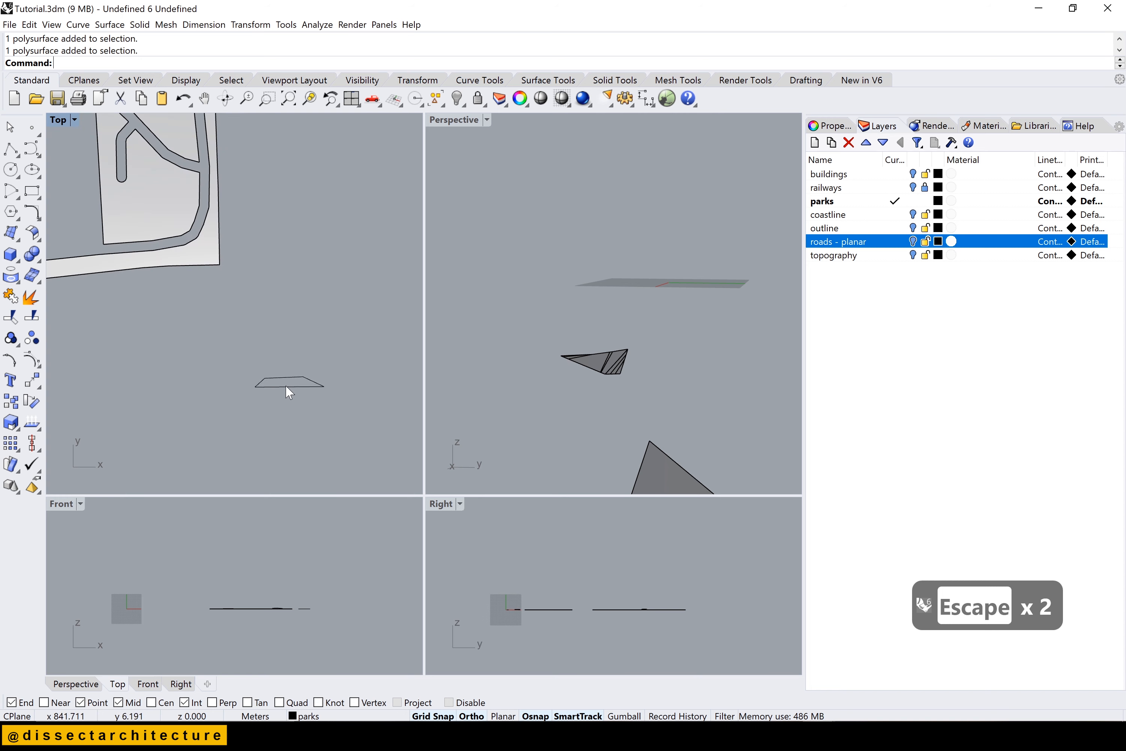
scroll(286, 386, "up", 3)
type("planar")
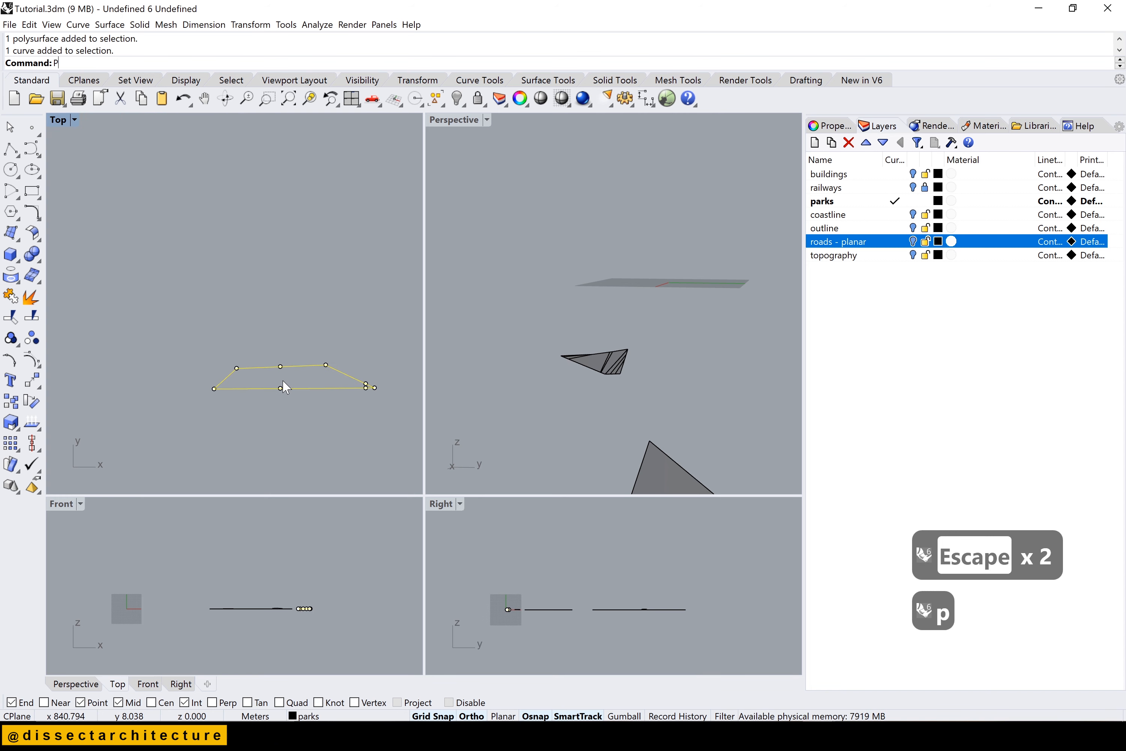
key("Return")
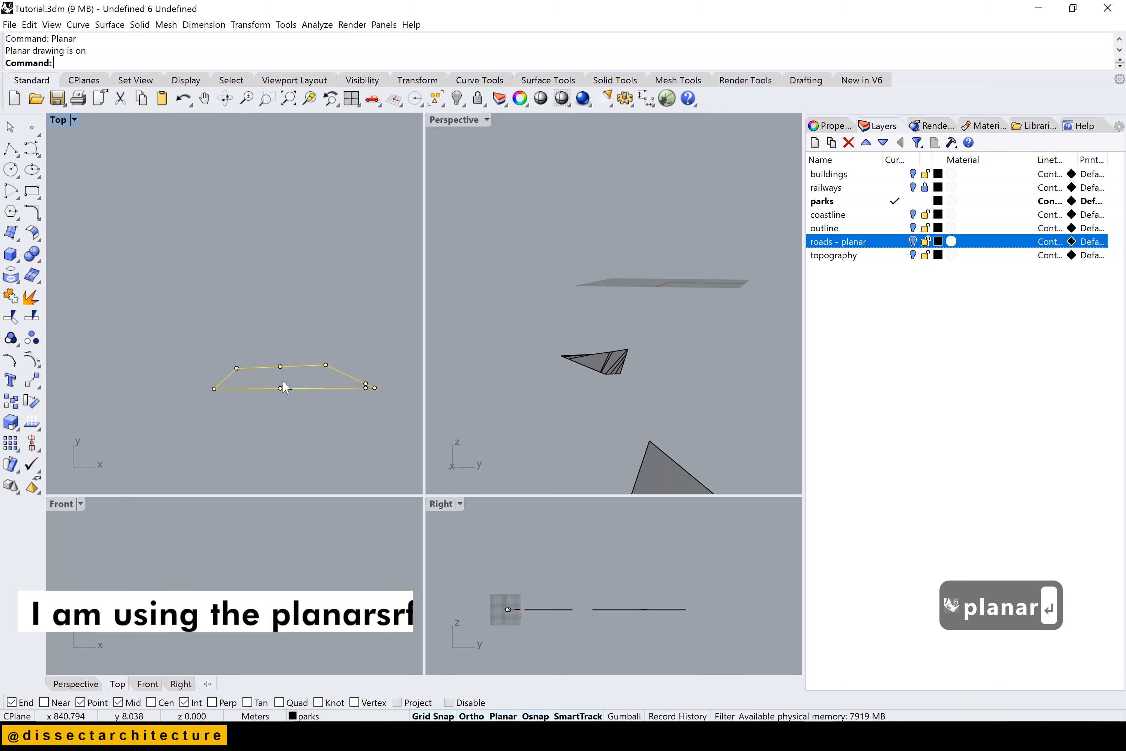
Fill the small trapezoidal green-space outline southeast of the parks with a PlanarSrf surface and save the file
key("Escape")
type("plana")
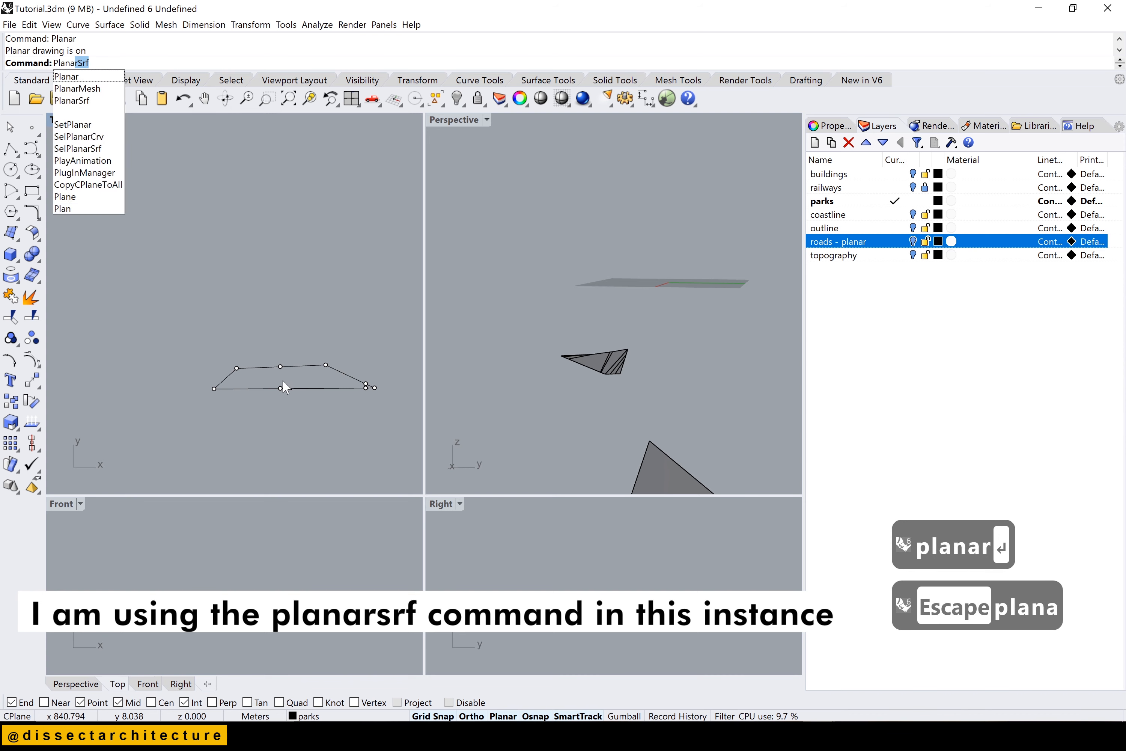
key("Return")
key("Return")
key("Escape")
key("Escape")
left_click(293, 386)
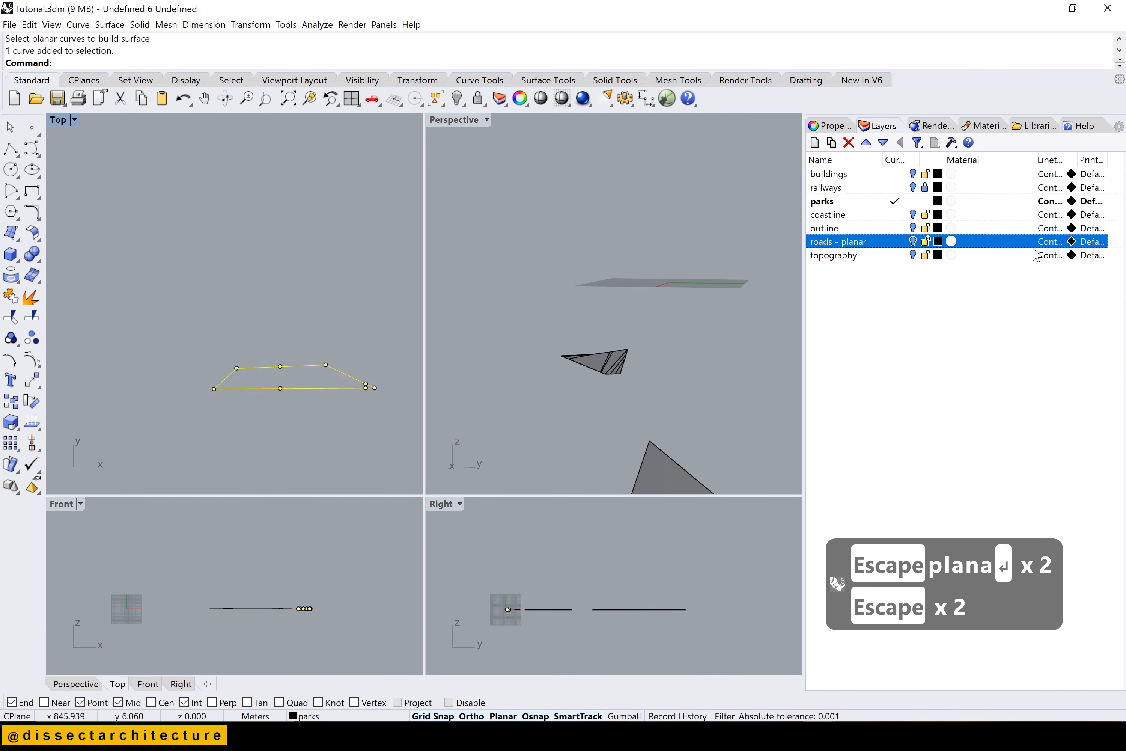
scroll(645, 330, "down", 5)
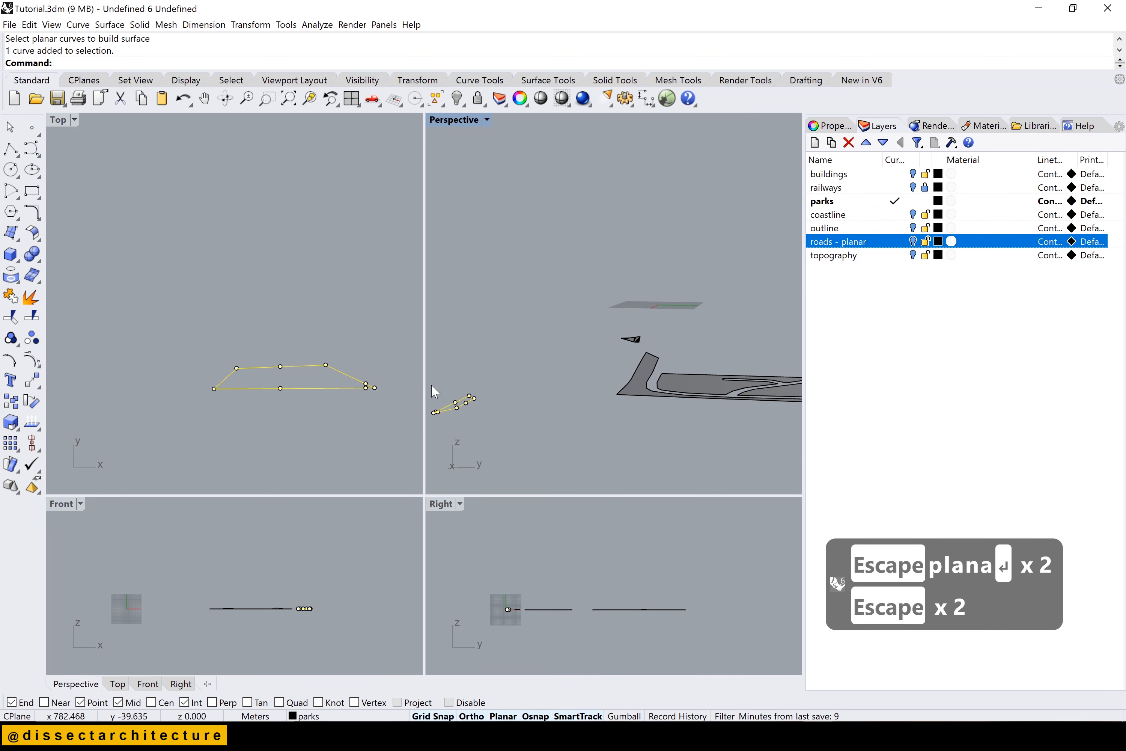
scroll(479, 417, "up", 3)
scroll(480, 418, "up", 1)
scroll(500, 384, "down", 3)
scroll(448, 405, "up", 2)
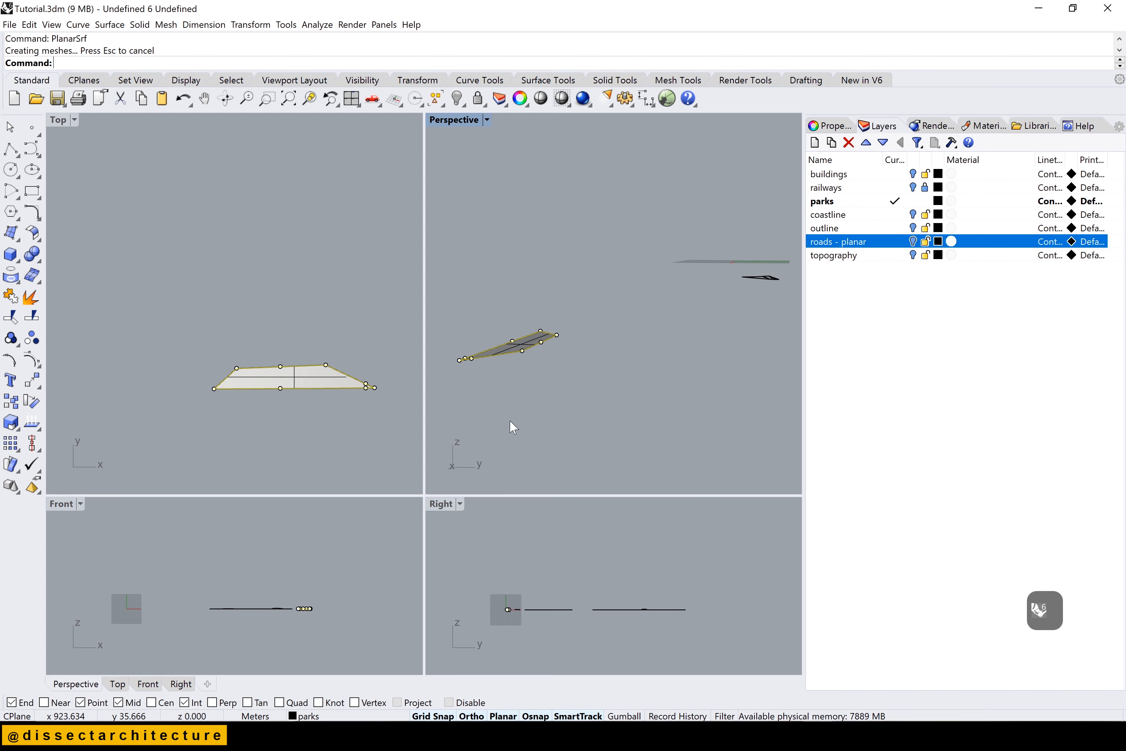
key("ctrl+shift+e")
key("ctrl+s")
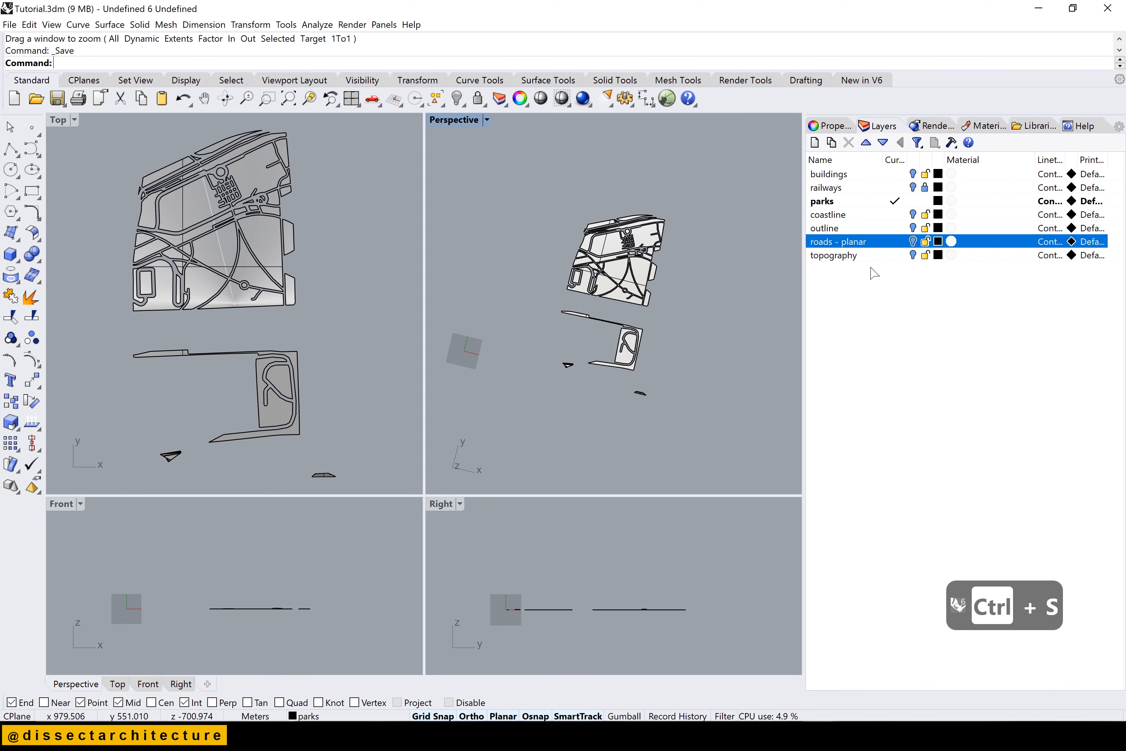
Make topography the current layer, turn on the coastline layer and hide the parks layer
left_click(905, 257)
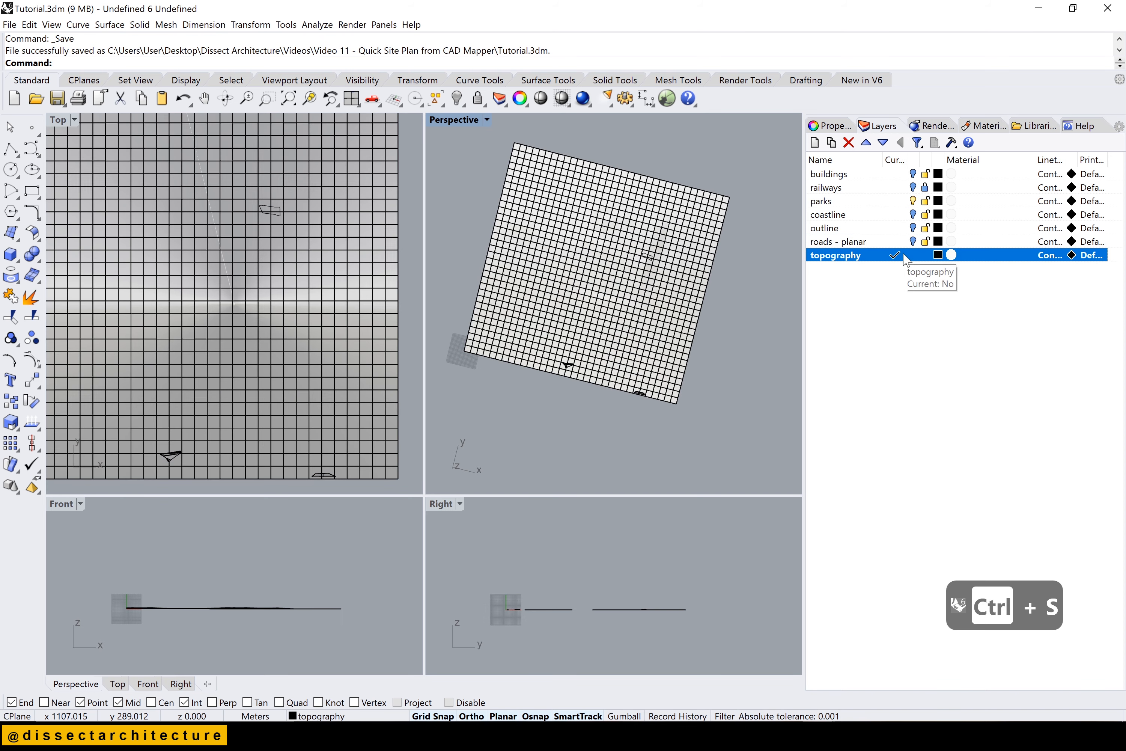
left_click(914, 214)
left_click(914, 200)
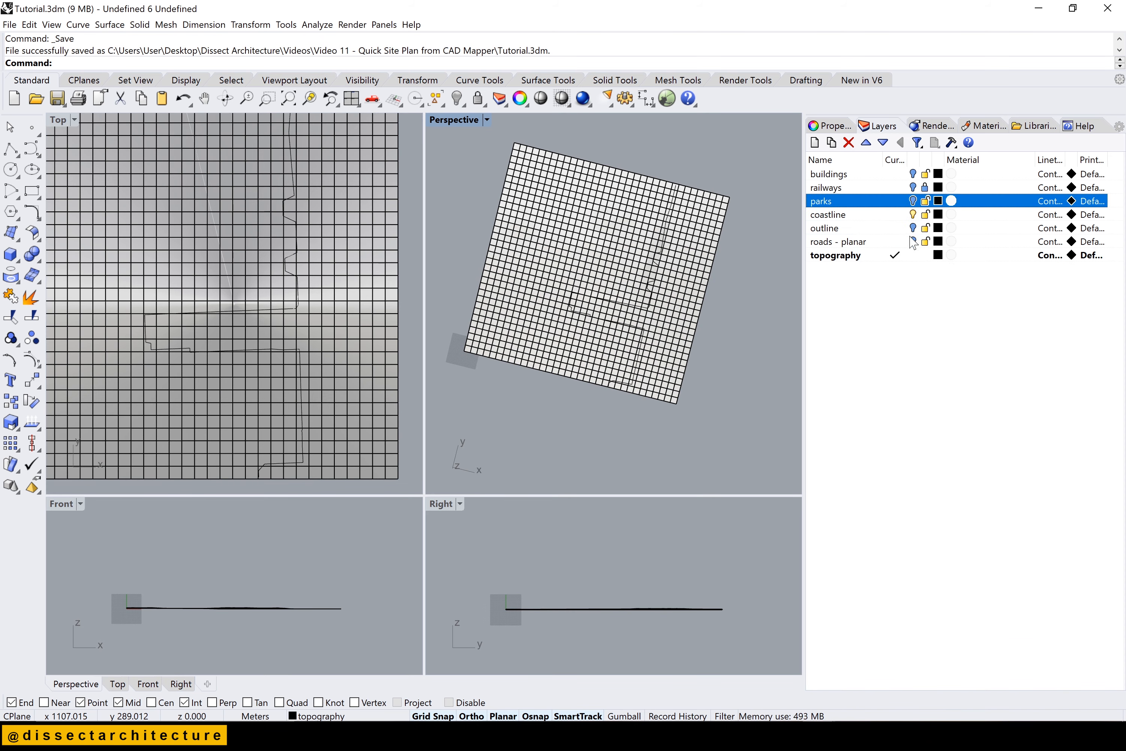
Maximize the Top viewport and set its display mode to Rendered
left_click(58, 122)
double_click(58, 122)
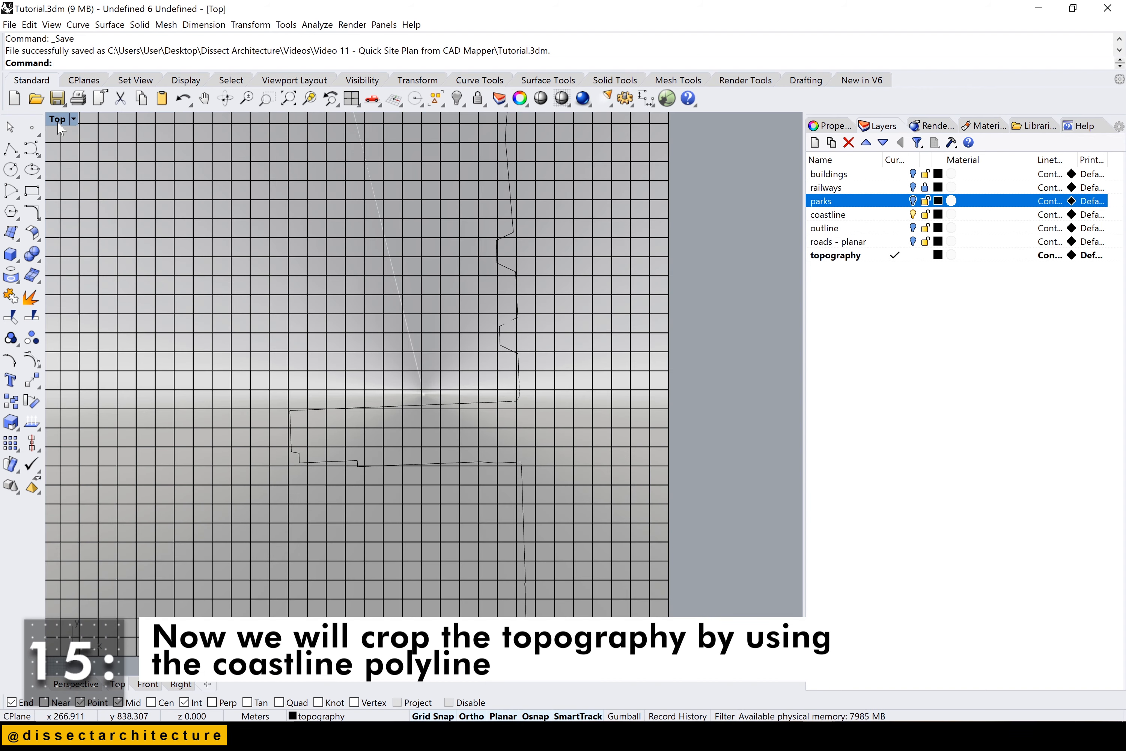
left_click(58, 120)
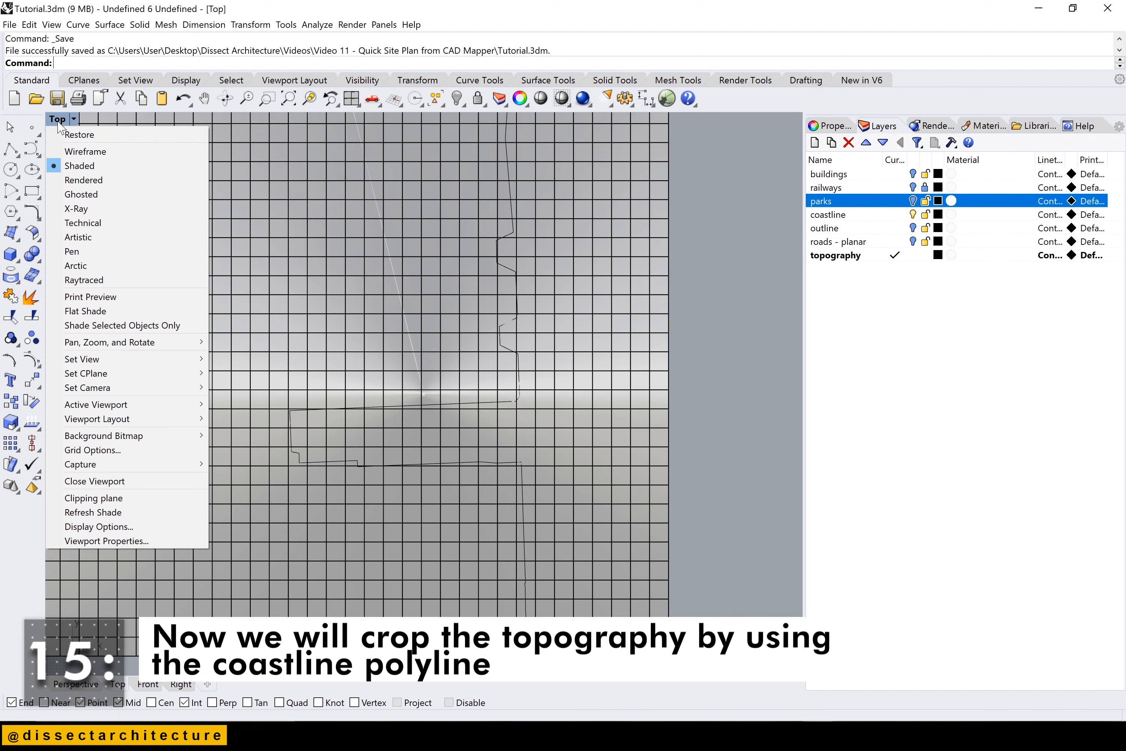
left_click(84, 180)
left_click(501, 389)
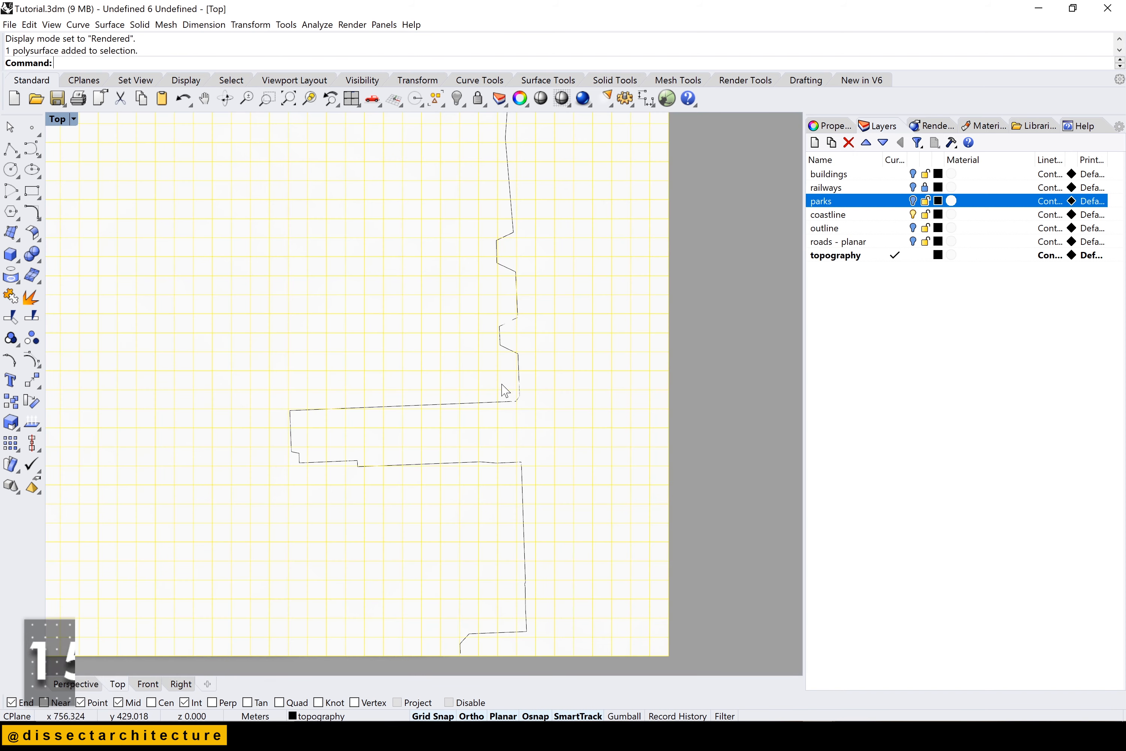
key("Escape")
key("Escape")
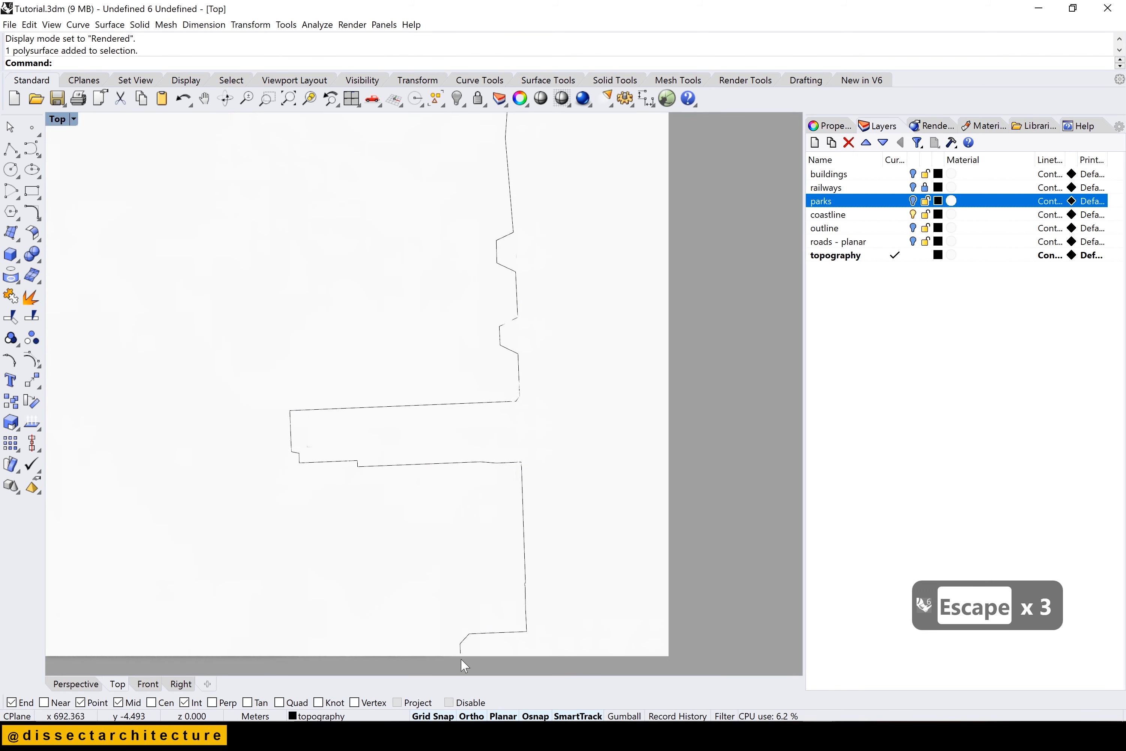
Extend the southern end of the coastline polyline to the bottom edge of the topography
scroll(459, 652, "up", 5)
left_click(461, 634)
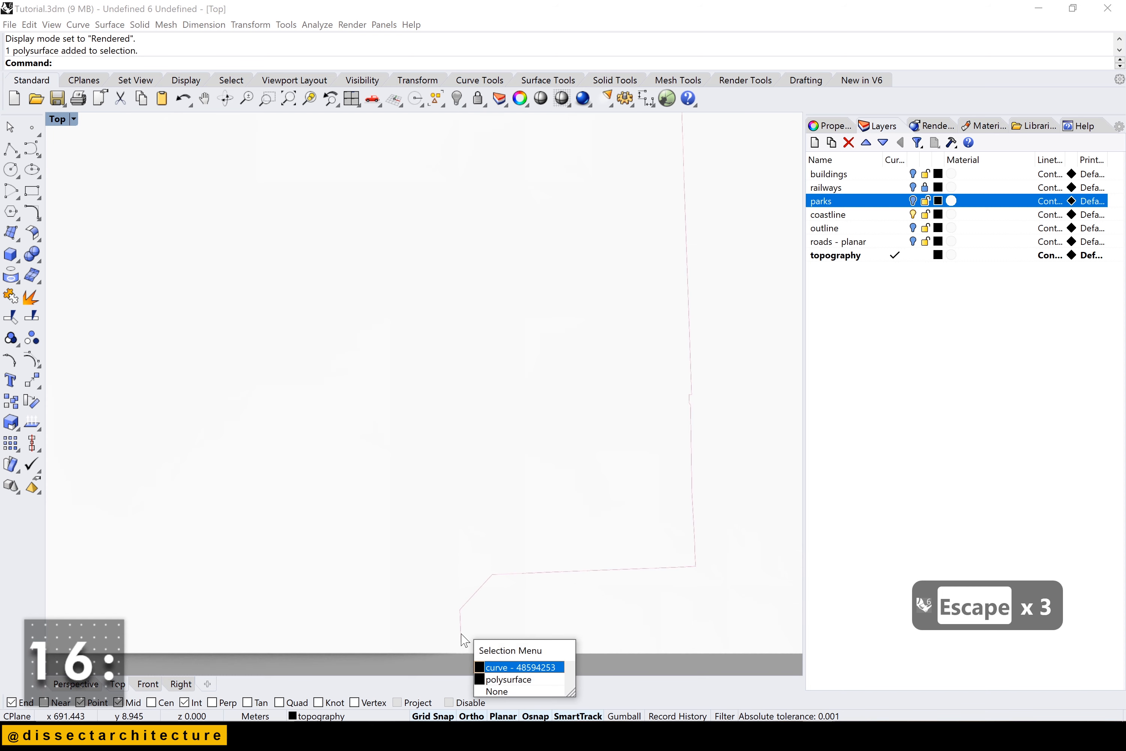
left_click(519, 667)
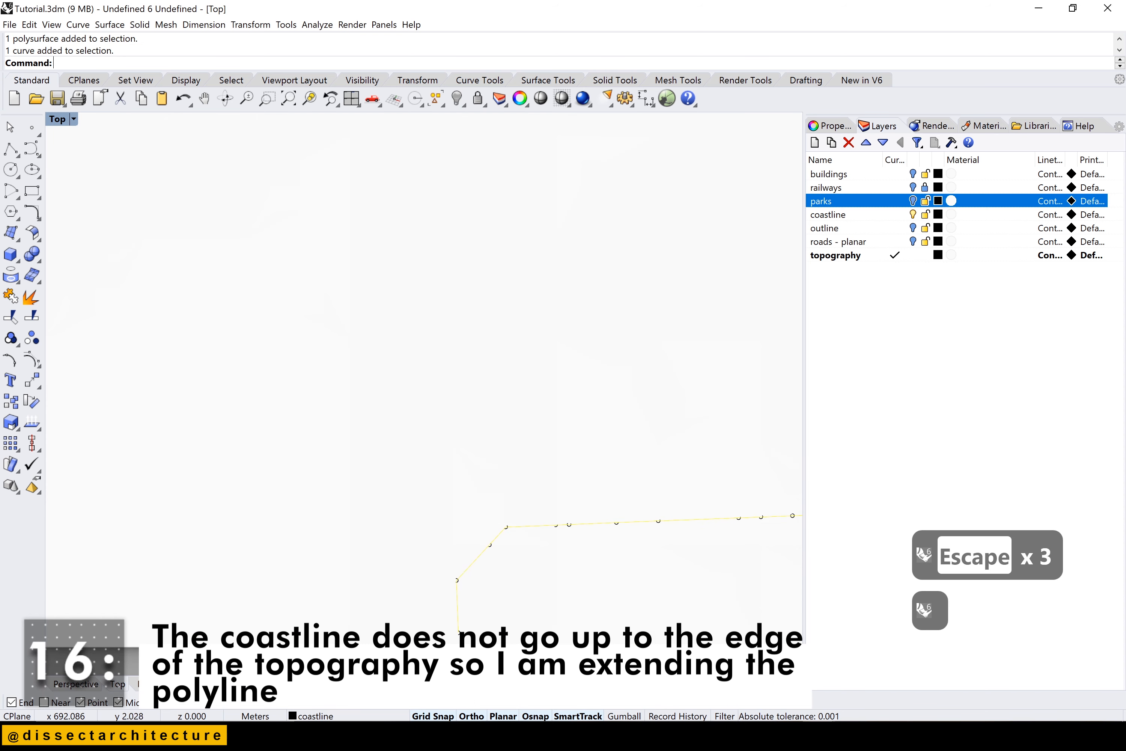
left_click_drag(460, 636, 458, 635)
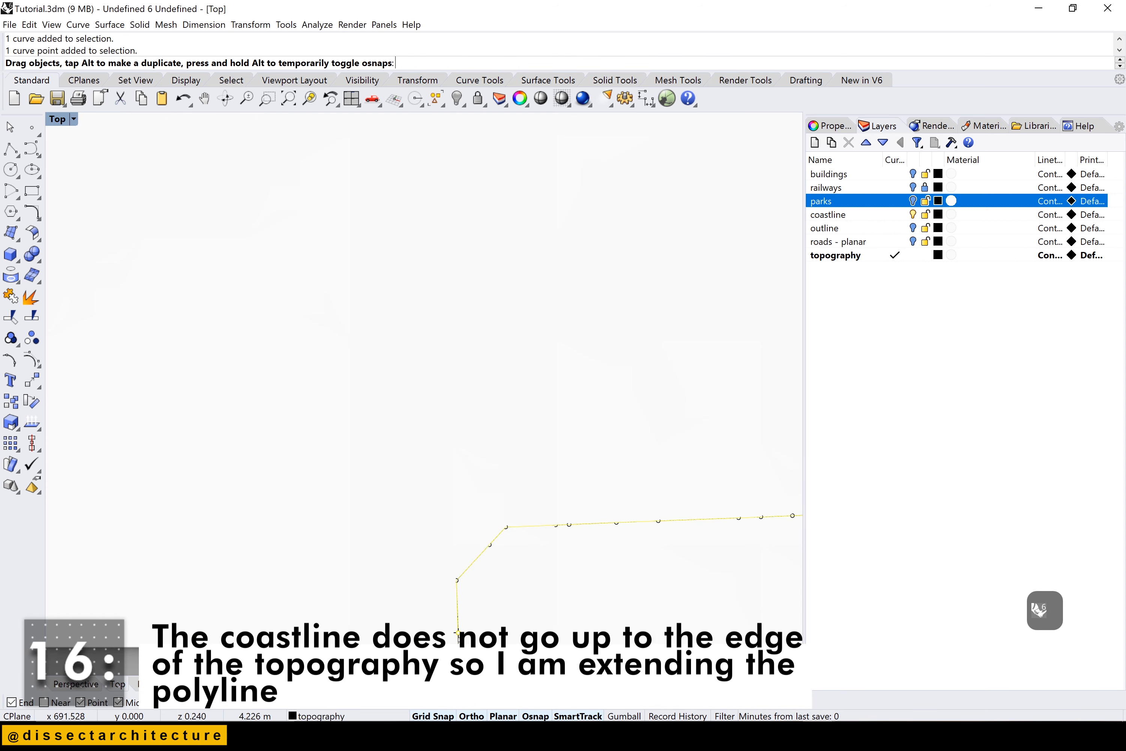
key("Escape")
key("Escape")
key("Escape")
Extend the northern end of the coastline polyline to the intersection with the topography's top edge
scroll(572, 610, "down", 10)
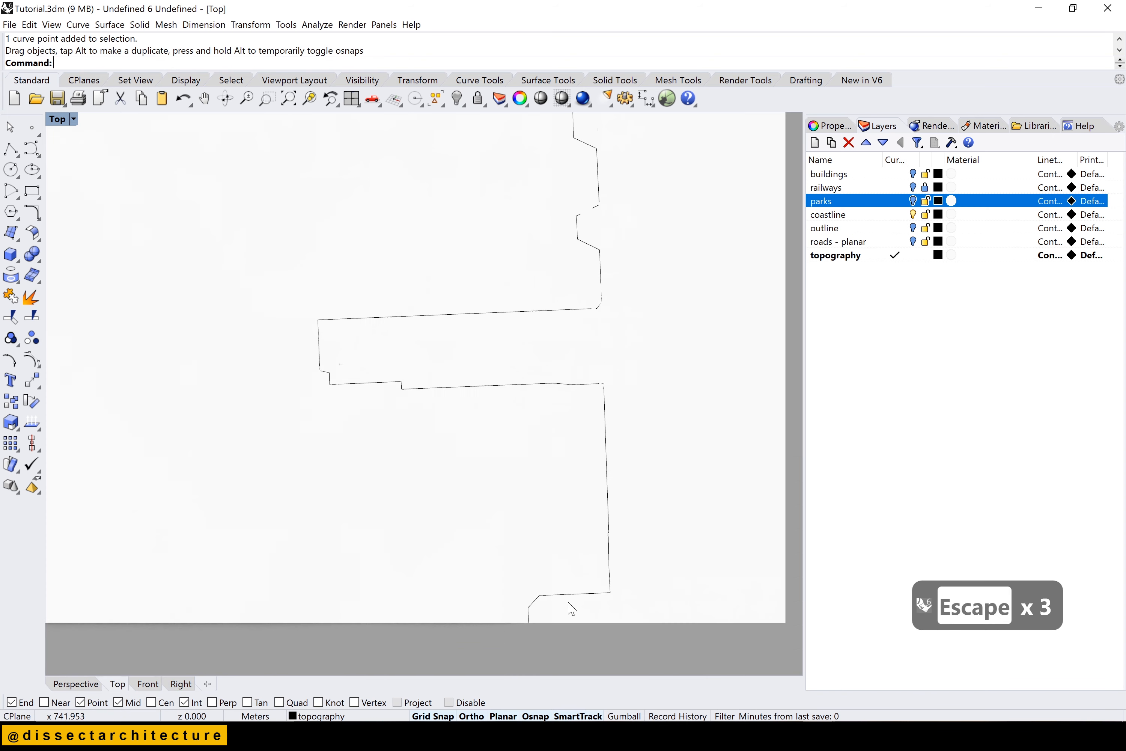
scroll(573, 456, "down", 8)
scroll(623, 261, "up", 3)
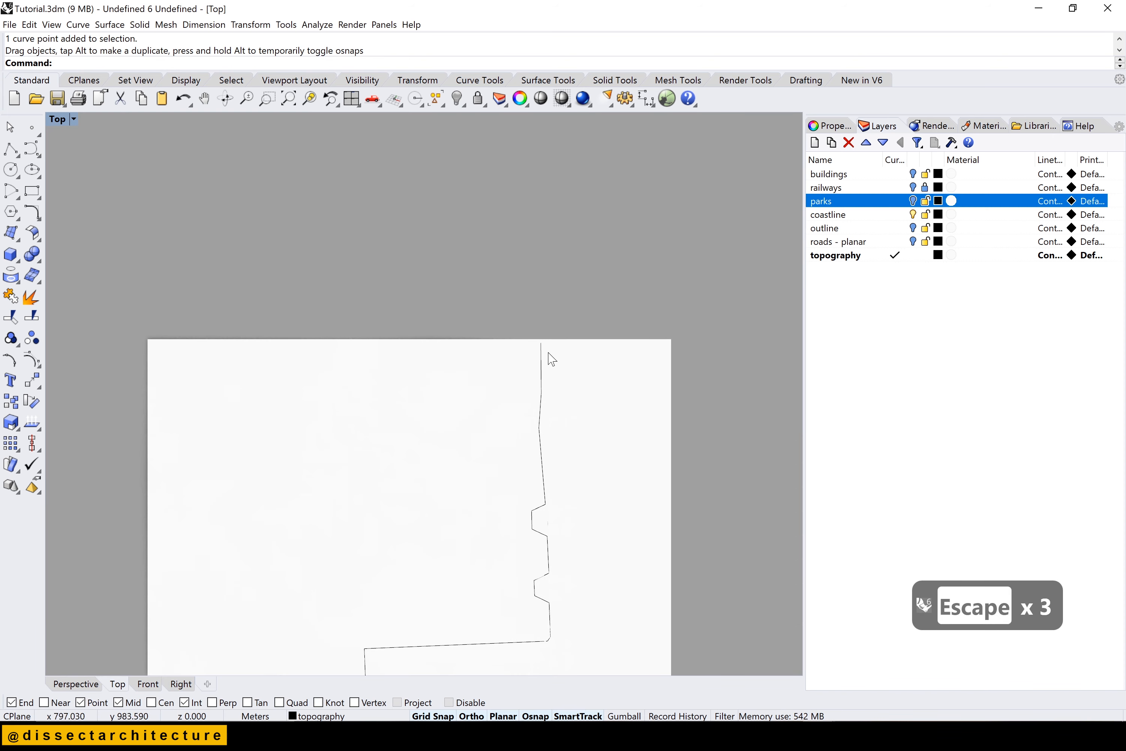
scroll(550, 353, "up", 5)
left_click(548, 347)
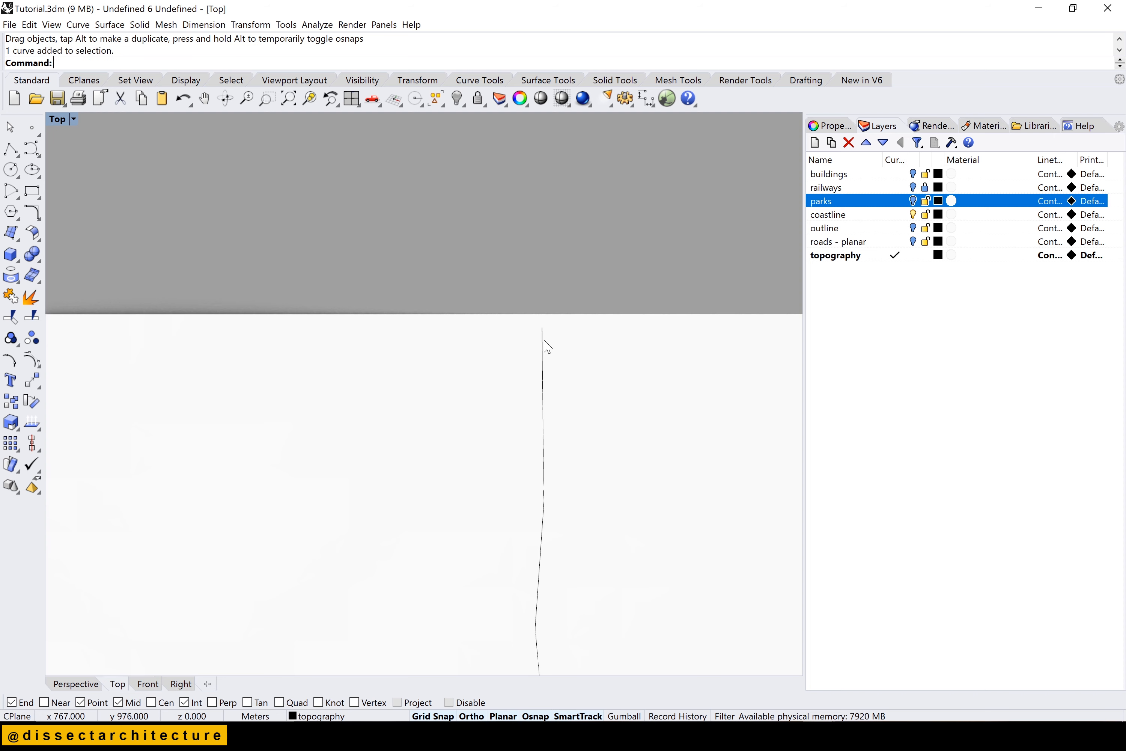
left_click(543, 328)
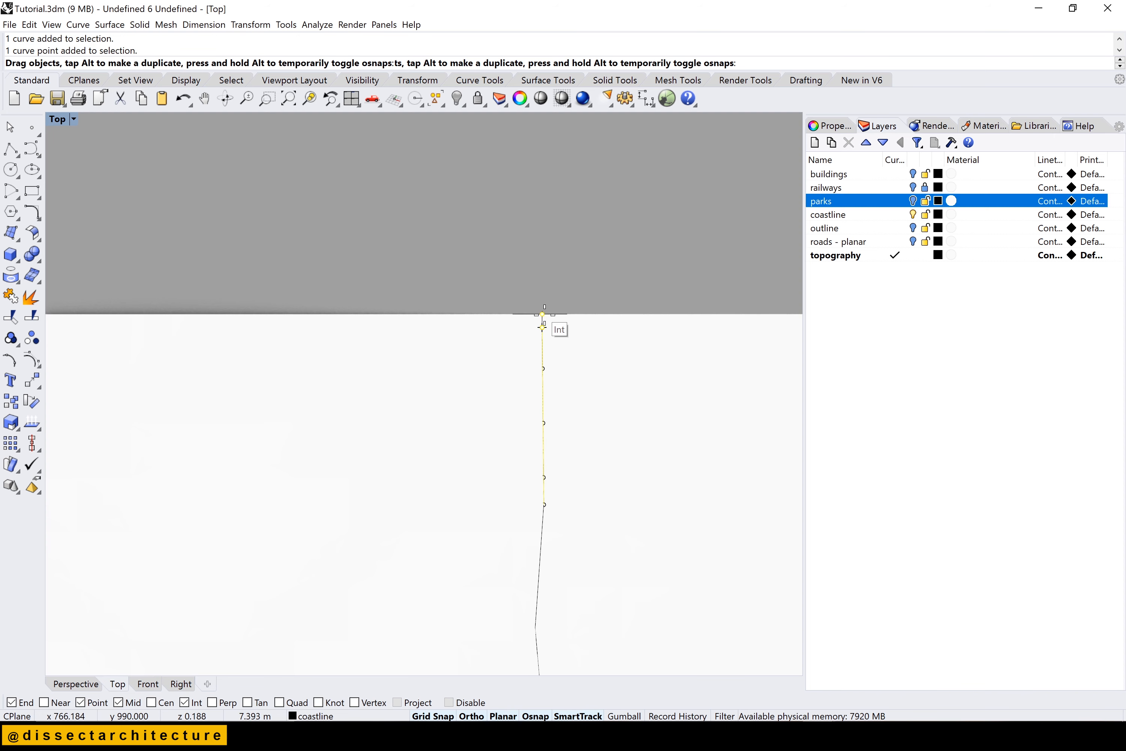
key("Escape")
key("Escape")
key("Escape")
key("Escape")
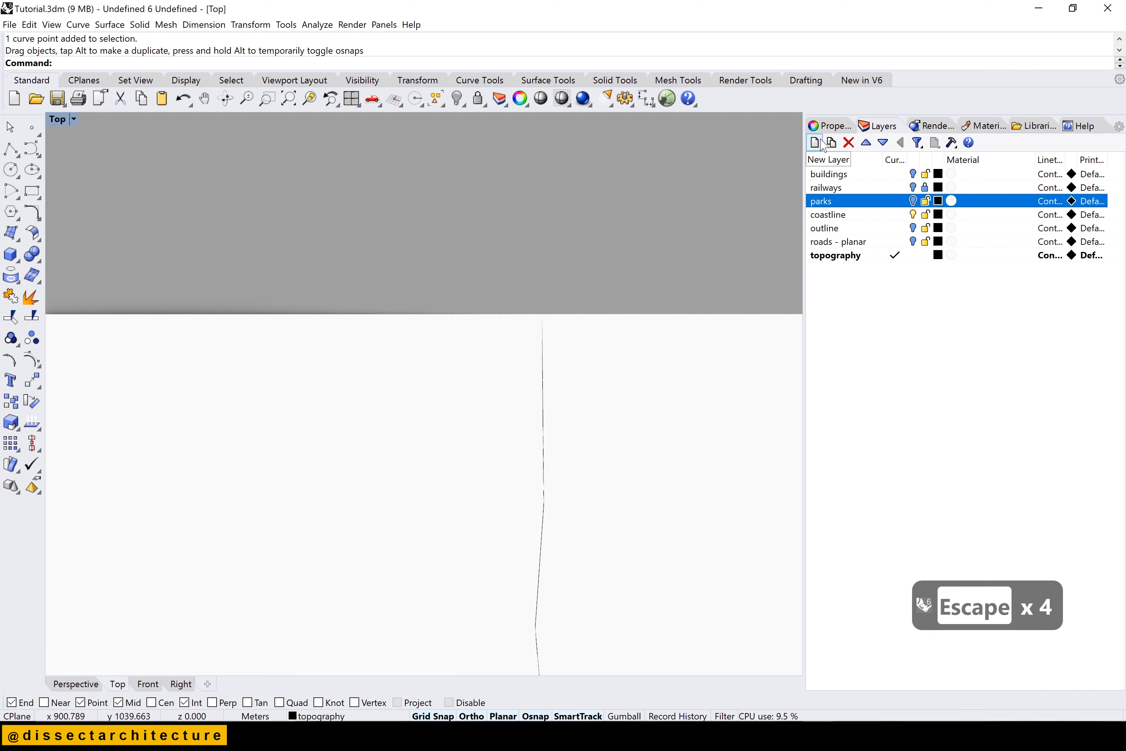
Create a new layer named water
double_click(820, 144)
type("WATER")
key("BackSpace")
key("BackSpace")
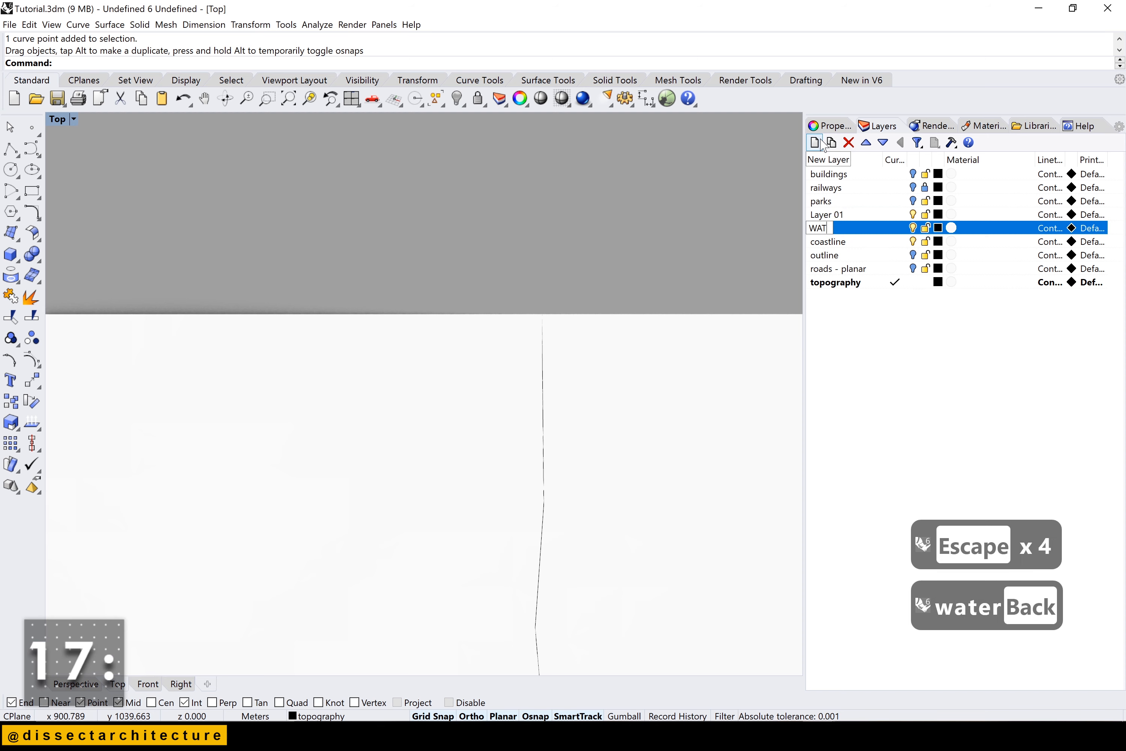
key("BackSpace")
key("BackSpace")
key("BackSpace")
key("Caps_Lock")
type("a")
key("BackSpace")
type("wat")
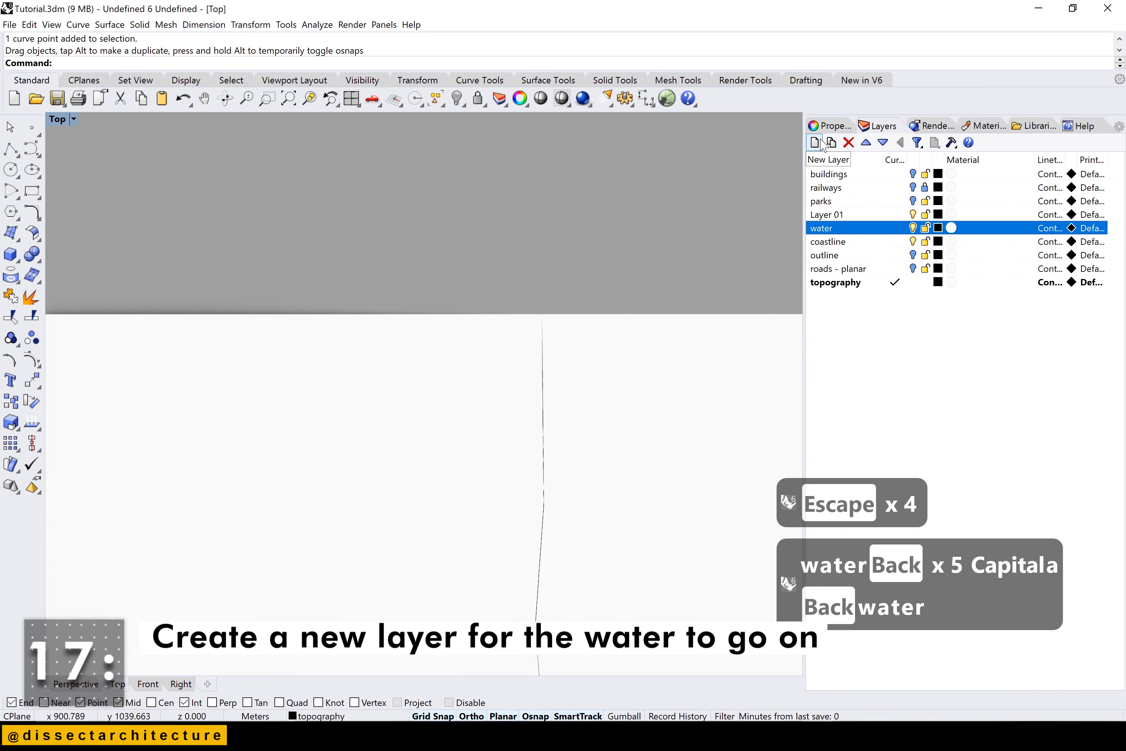
type("er")
key("Return")
Split the topography polysurface using the coastline curves as cutting objects
type("split")
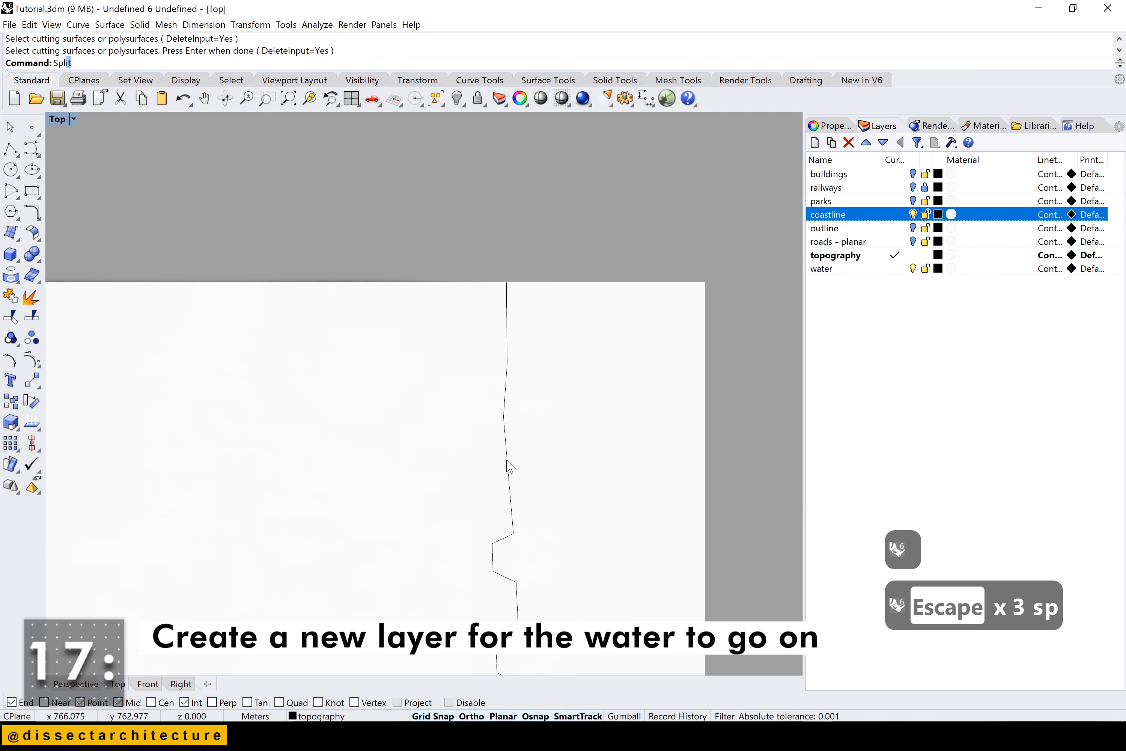
key("Return")
left_click(509, 465)
key("Return")
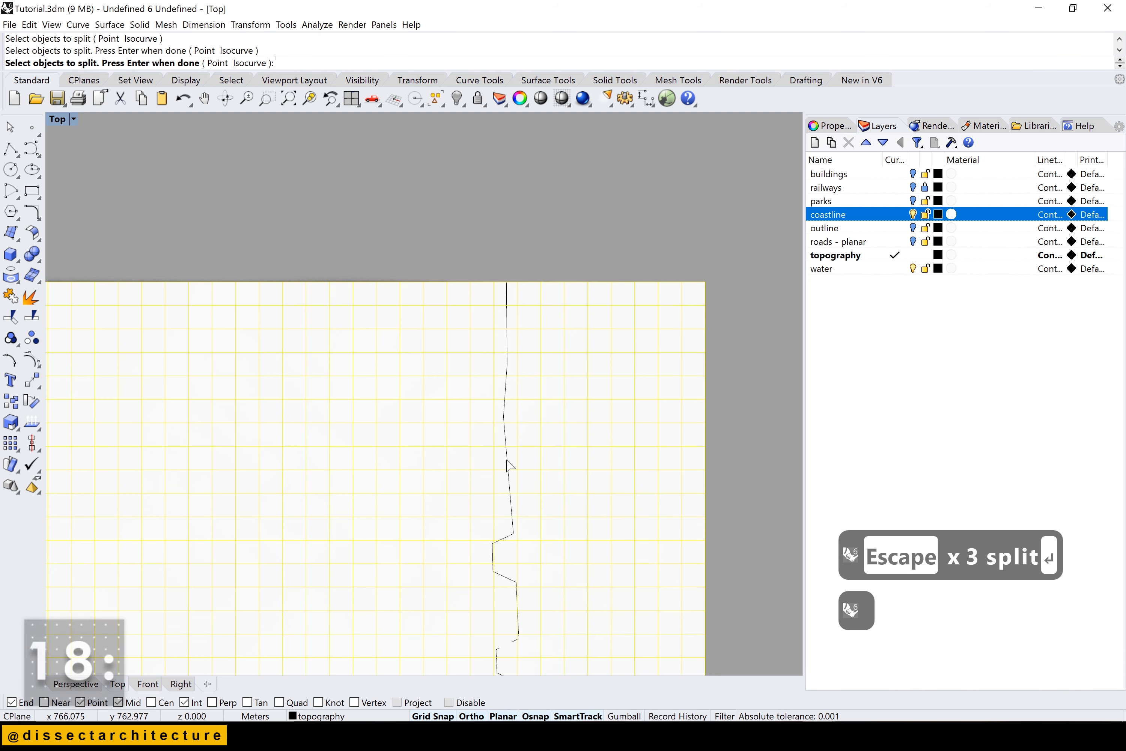
key("space")
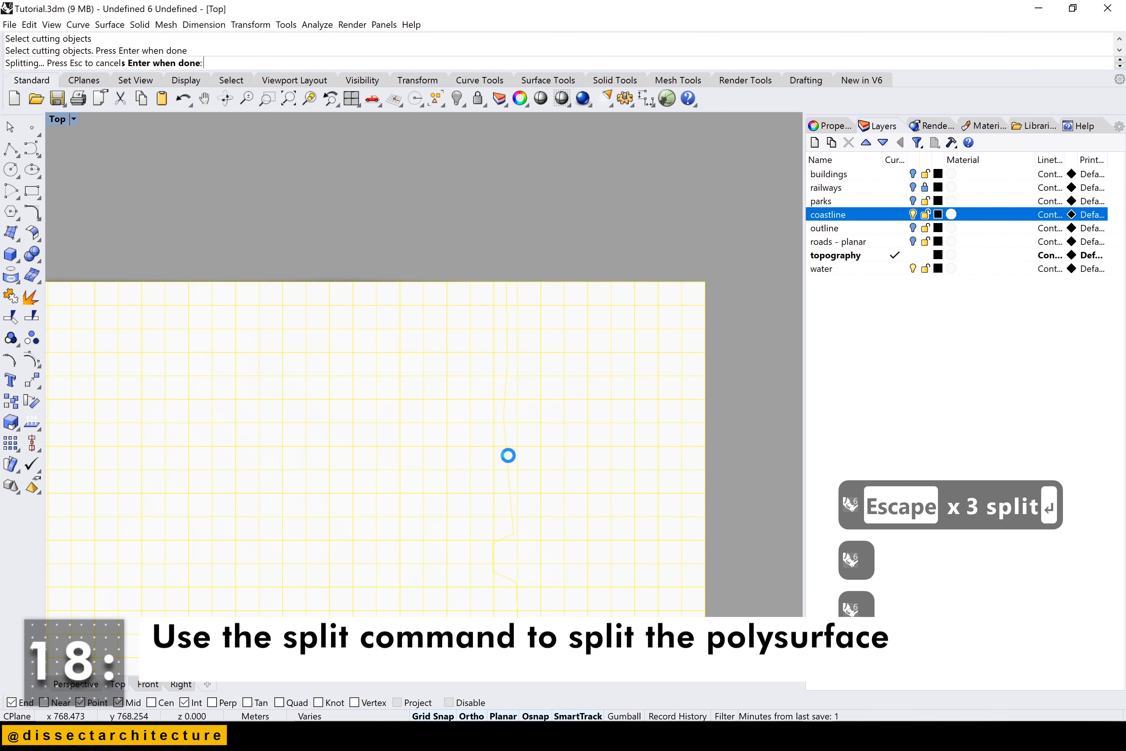
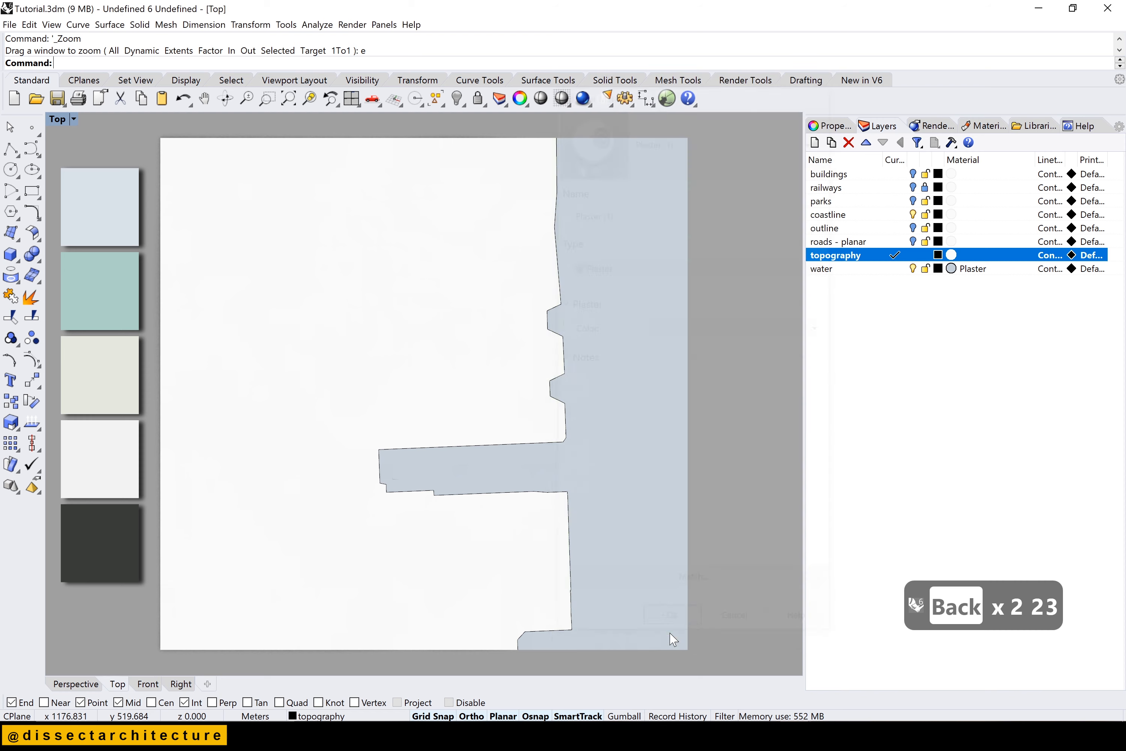
Show the roads - planar layer and give it a Plaster material with the colour RGB 51, 53, 51
left_click(914, 242)
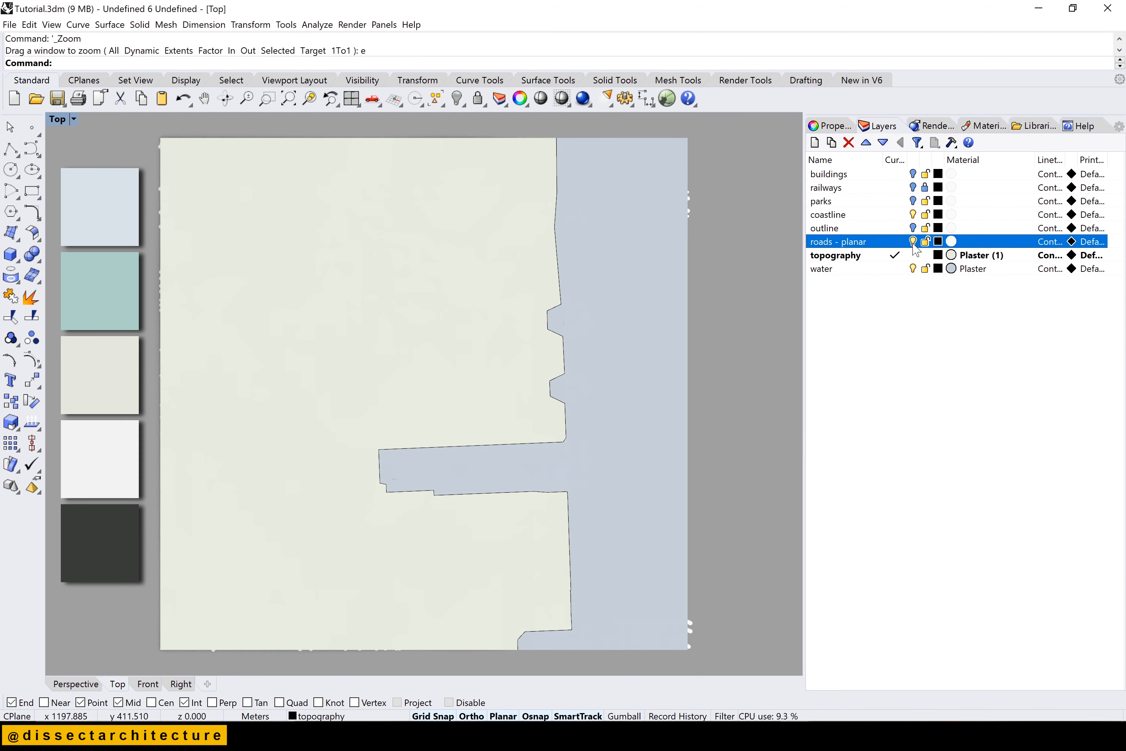
left_click(951, 242)
key("alt+Tab")
left_click(727, 326)
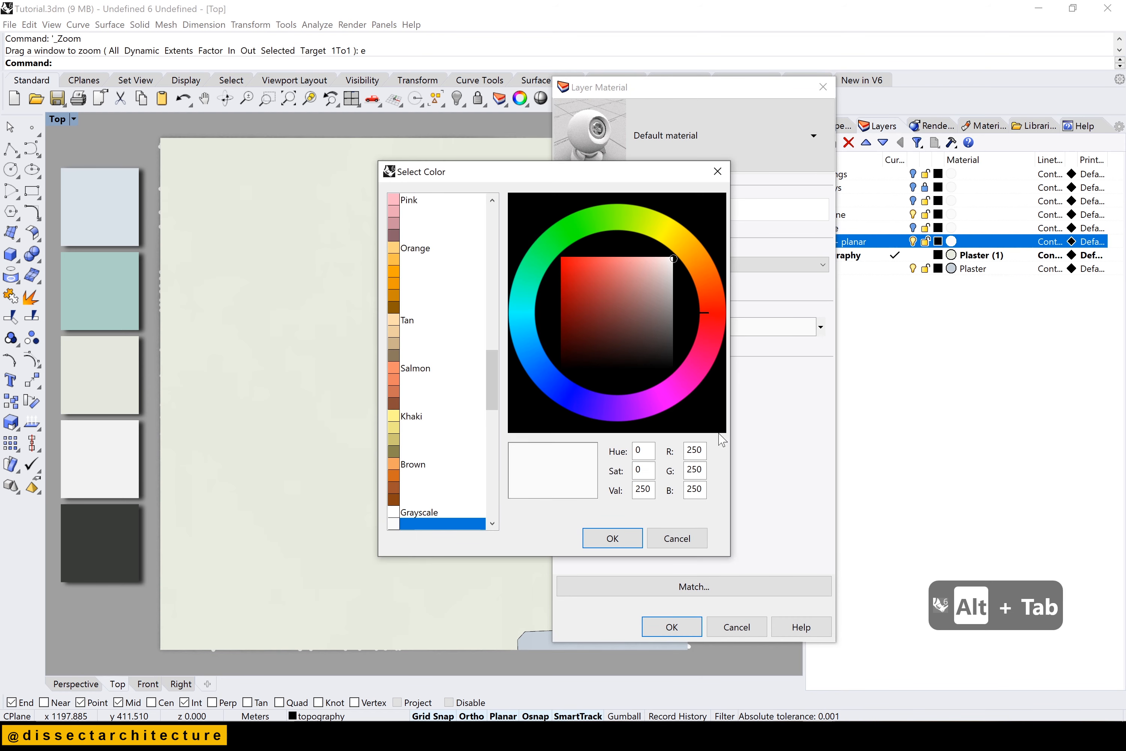
double_click(695, 450)
type("51")
key("Tab")
type("53")
key("Tab")
type("51")
left_click(613, 539)
left_click(671, 627)
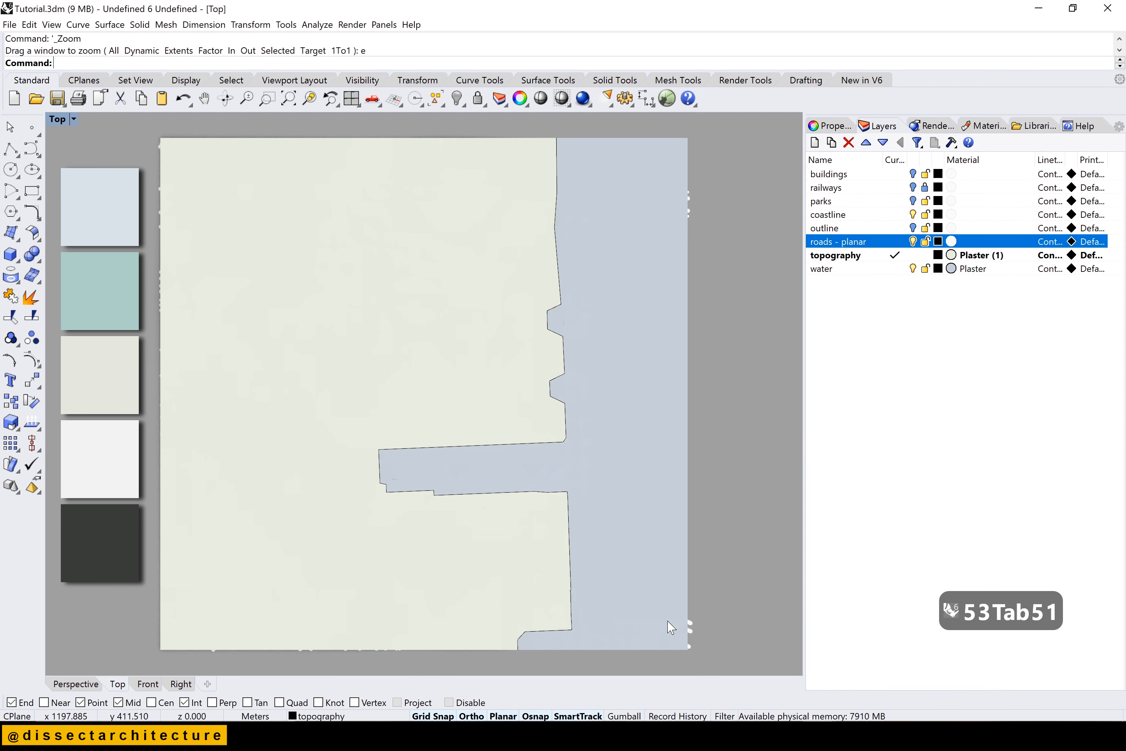
Hide the coastline layer and show the parks layer
left_click(915, 215)
left_click(913, 215)
left_click(913, 201)
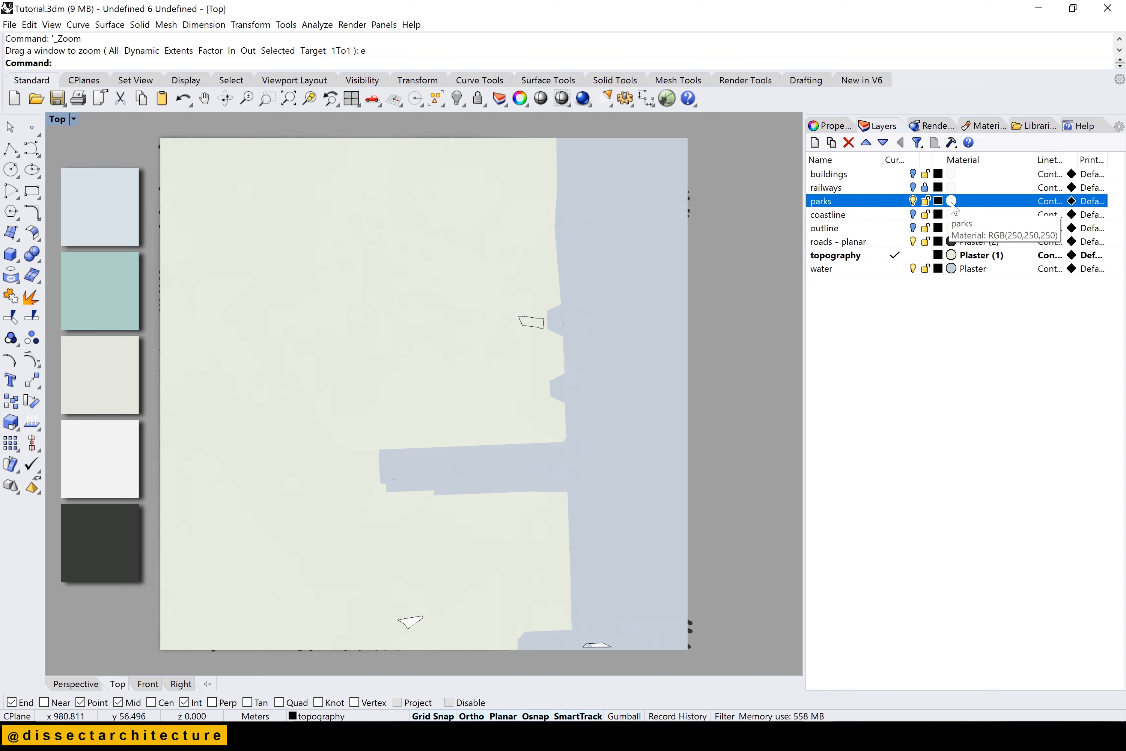
Set the parks layer's material colour to RGB 19, 11, 199
left_click(952, 201)
left_click(769, 326)
key("BackSpace")
key("Right")
key("BackSpace")
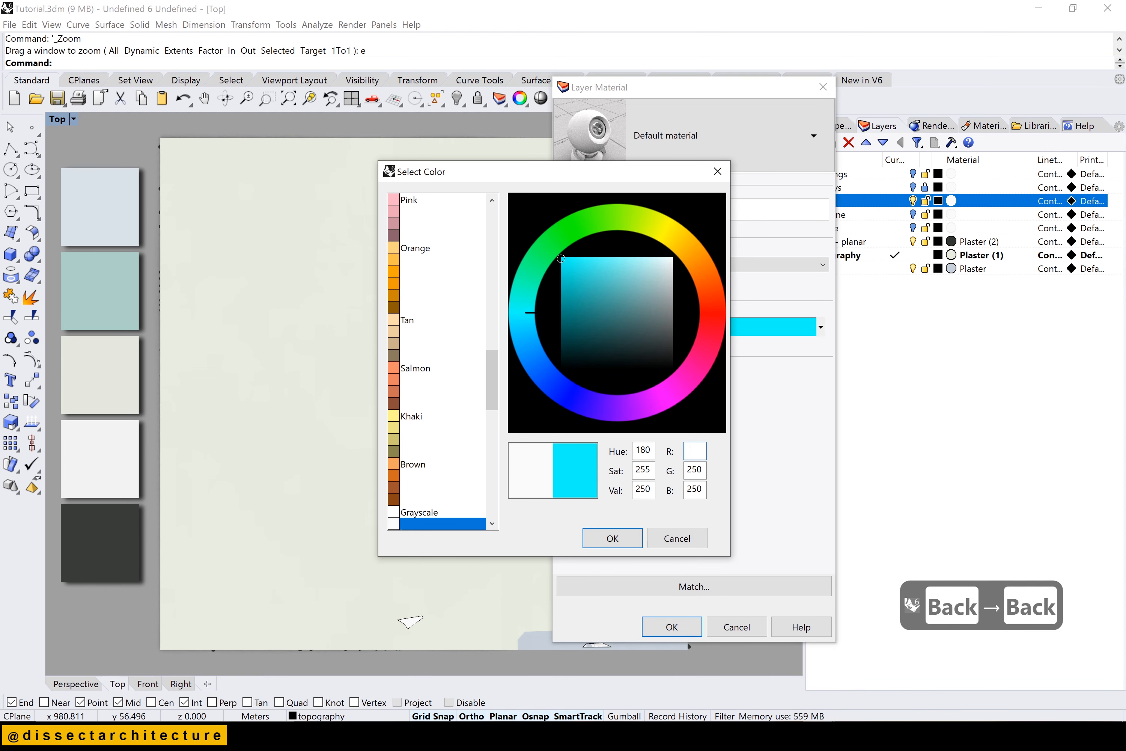
type("18")
key("BackSpace")
type("9")
key("Tab")
type("11")
key("Tab")
type("199")
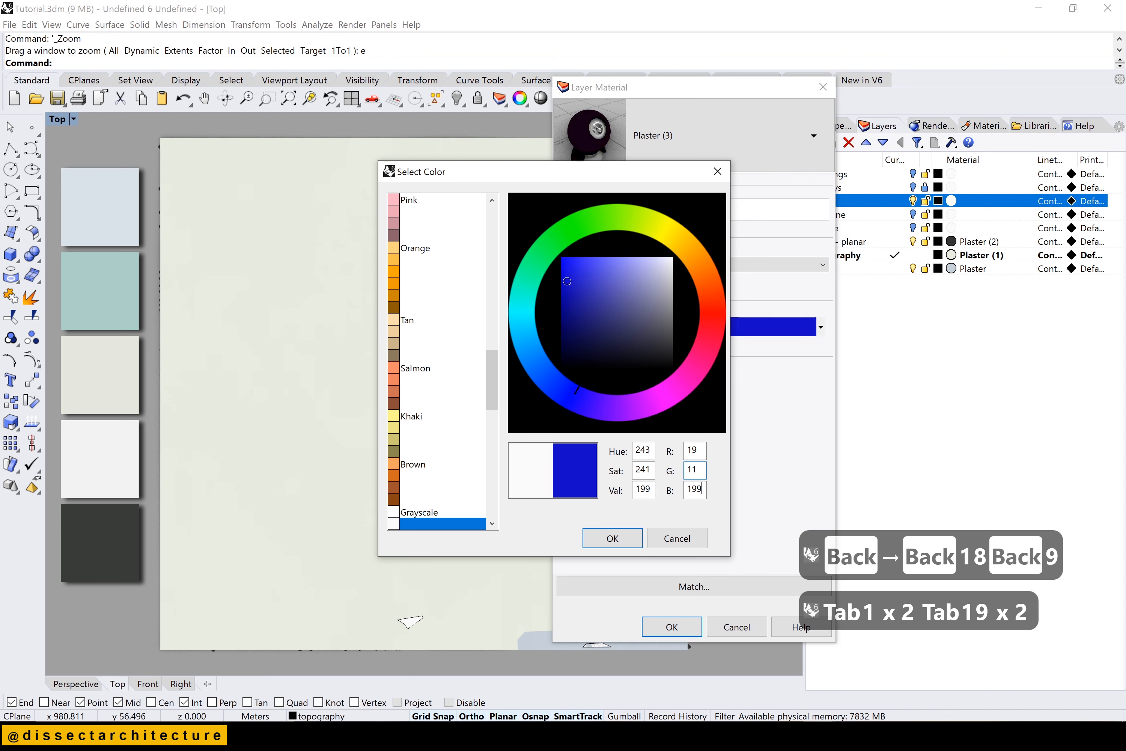
Adjust the parks layer's Plaster colour to a muted teal and apply the material
left_click(696, 469)
type("1")
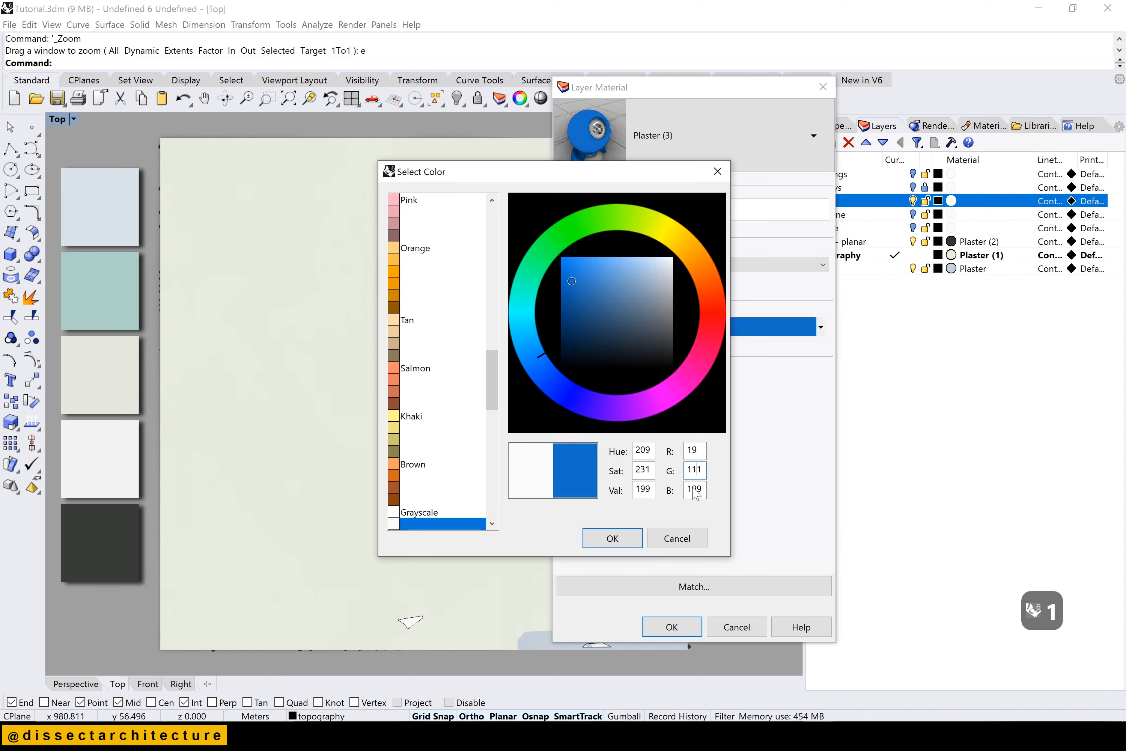
left_click(693, 491)
key("BackSpace")
left_click(644, 289)
left_click_drag(645, 289, 639, 287)
left_click(625, 547)
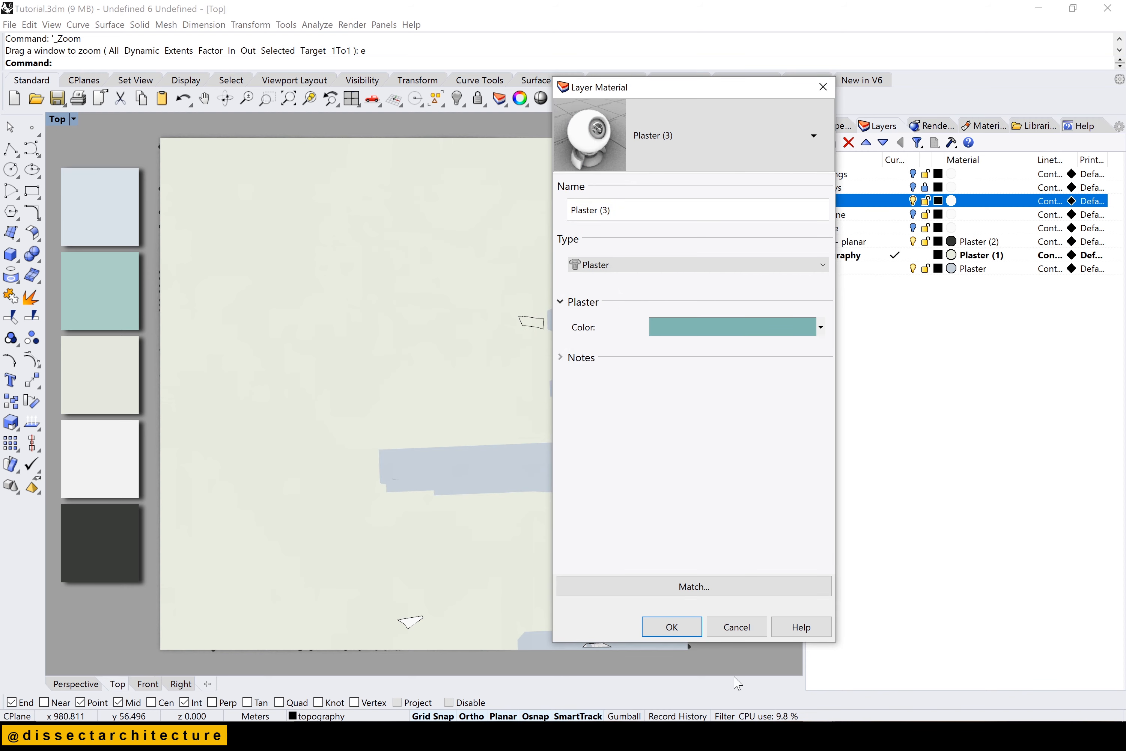
left_click(675, 630)
Show the buildings layer and give it a Plaster material in a very light grey
left_click(913, 174)
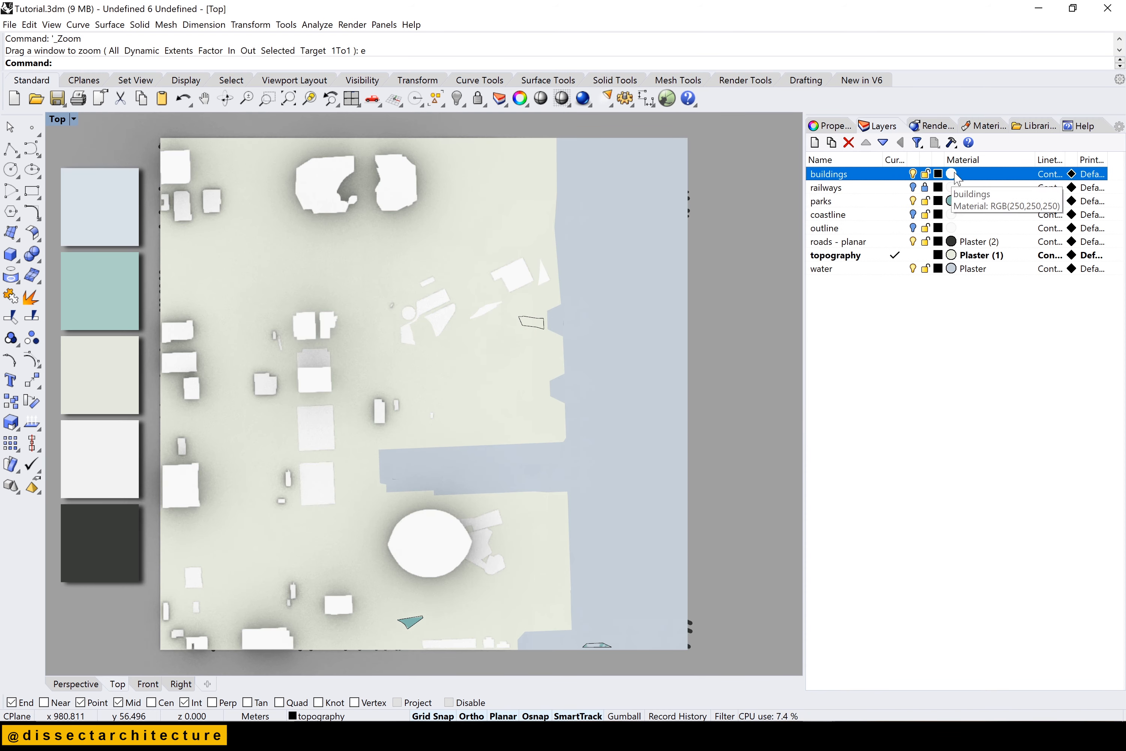
left_click(952, 173)
left_click(729, 325)
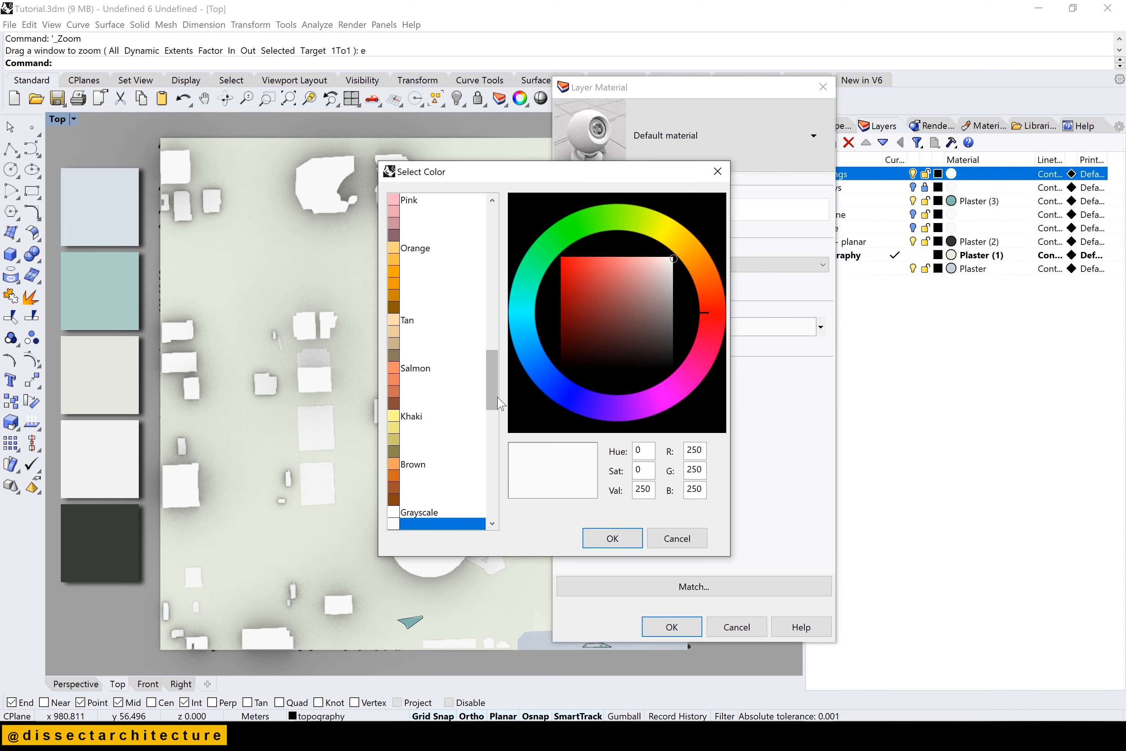
scroll(461, 357, "up", 10)
left_click(416, 216)
left_click(613, 538)
left_click(672, 627)
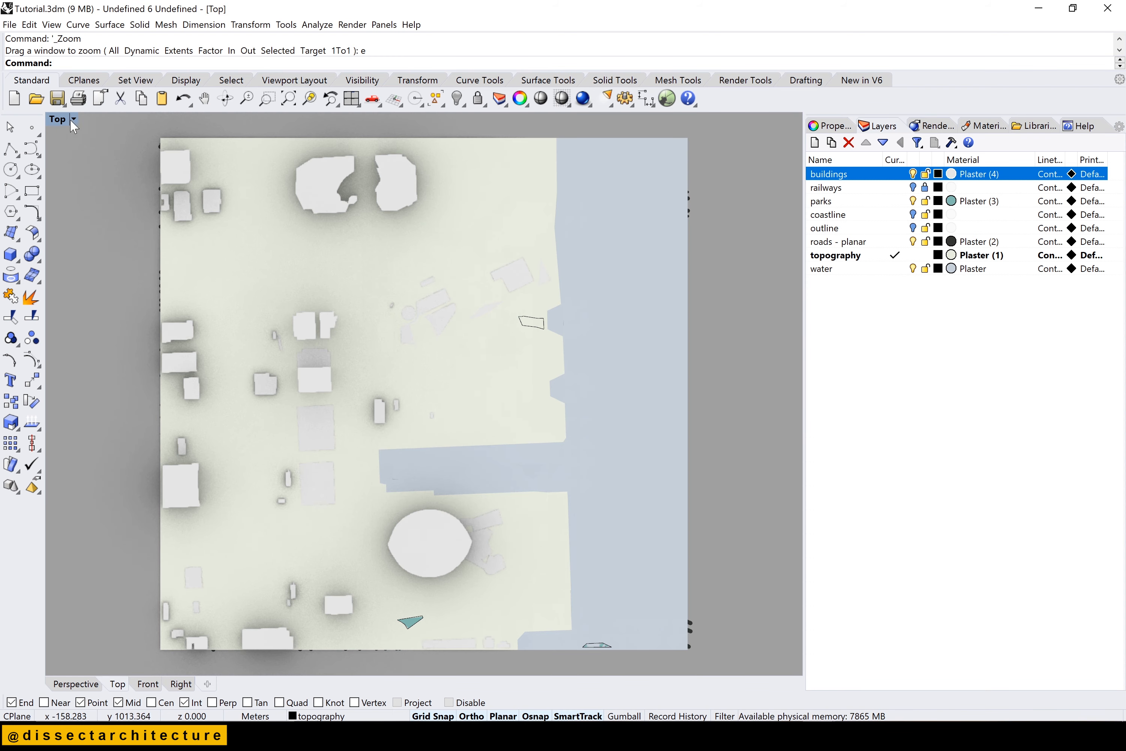
Return to the four-viewport layout with nothing selected and make the roads - planar layer current
left_click(867, 247)
key("Escape")
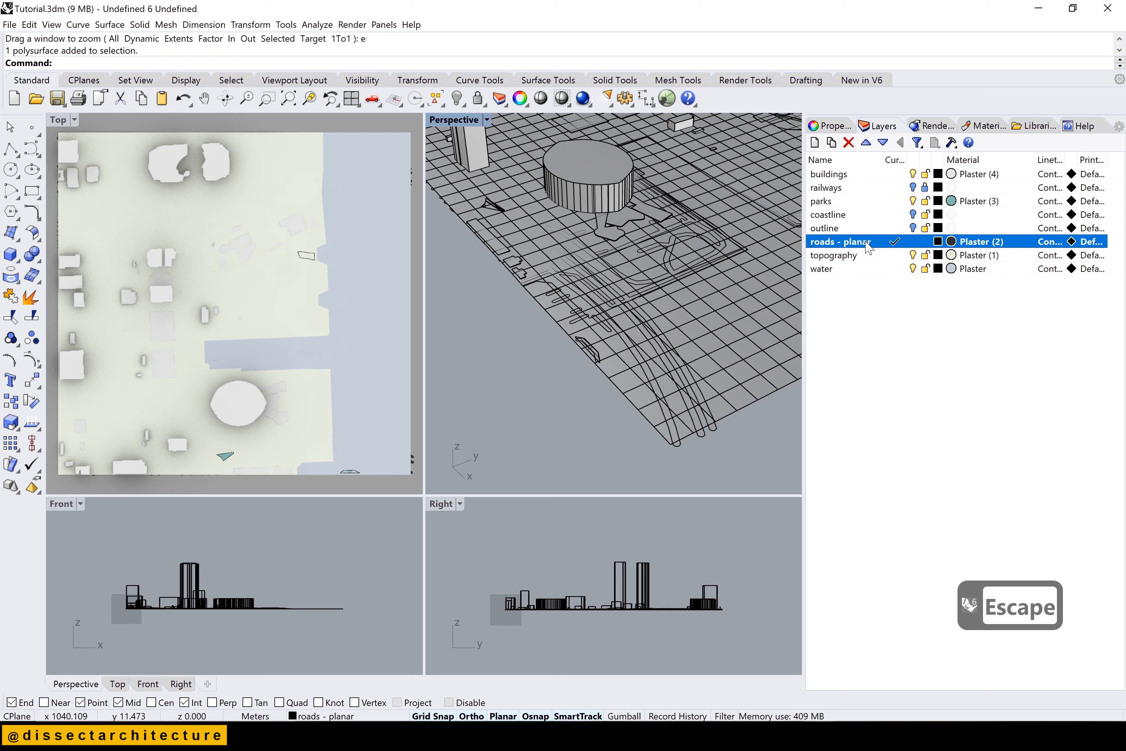
right_click(867, 247)
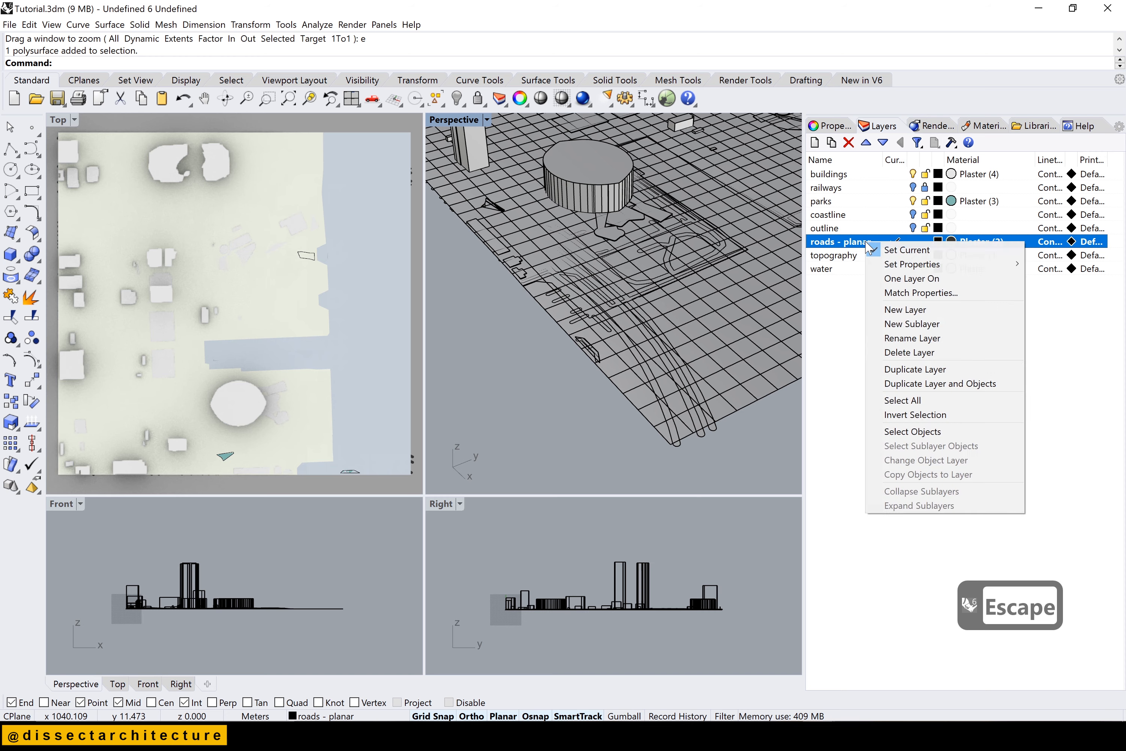
key("Escape")
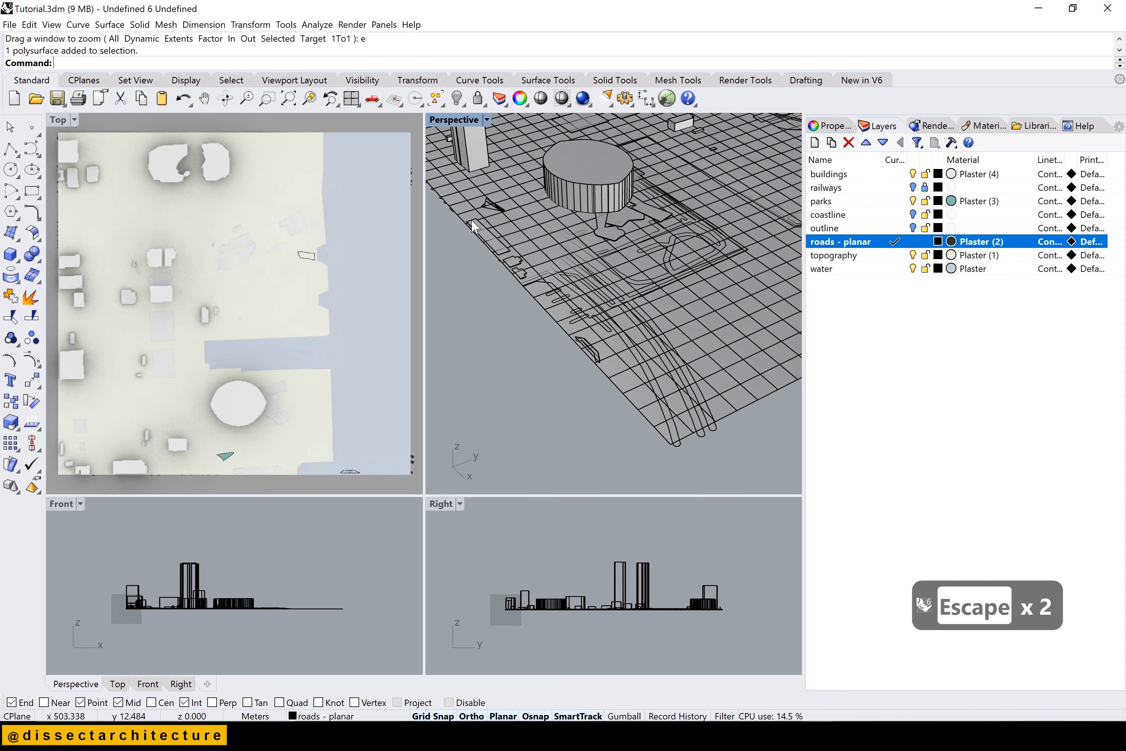
Examine how the road surfaces sit in height relative to the topography in the perspective view
left_click(468, 197)
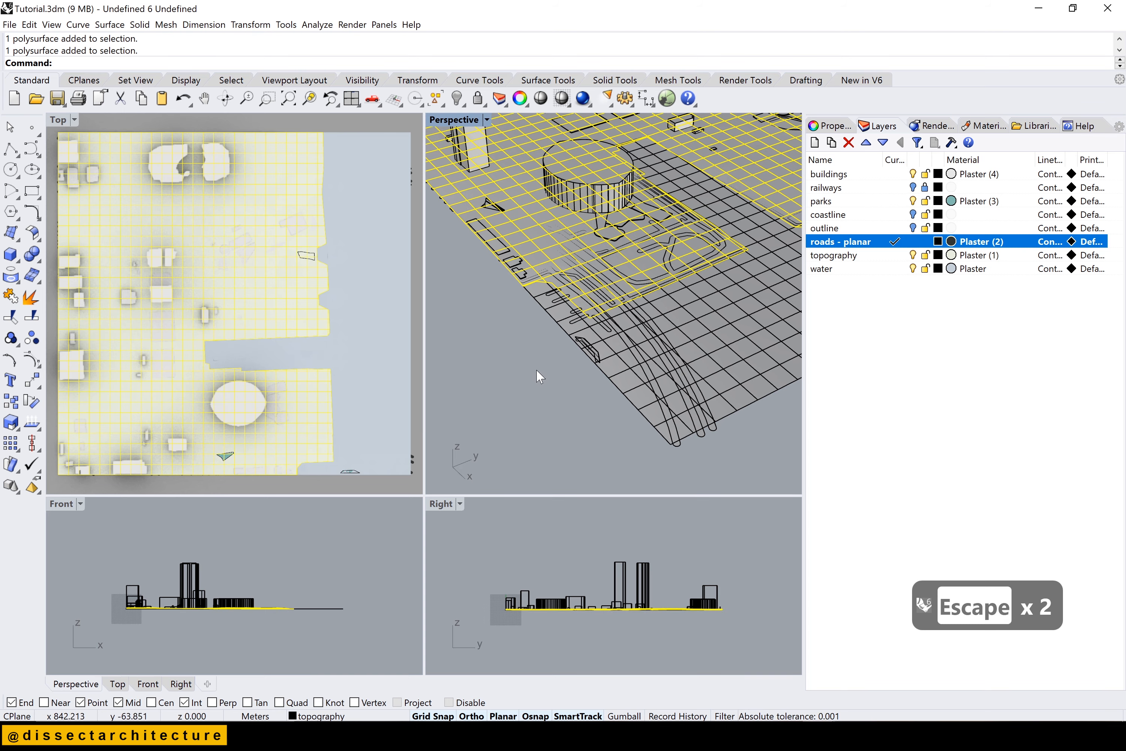
right_click_drag(562, 378, 738, 294)
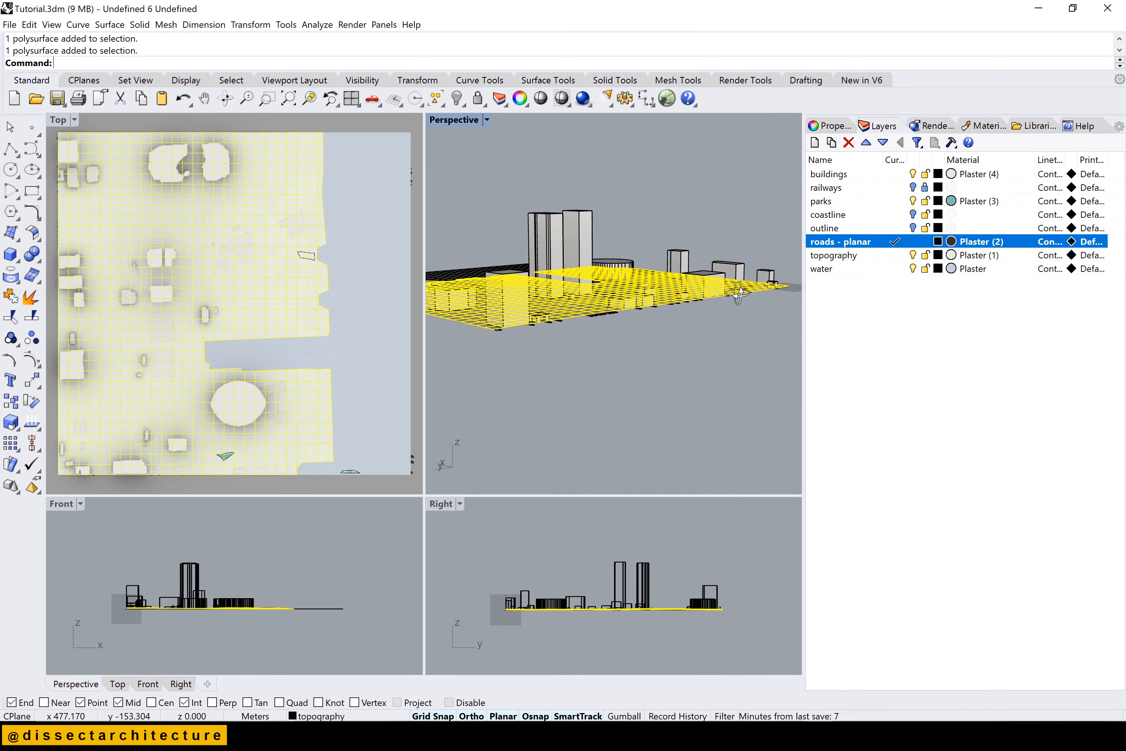
scroll(514, 339, "up", 5)
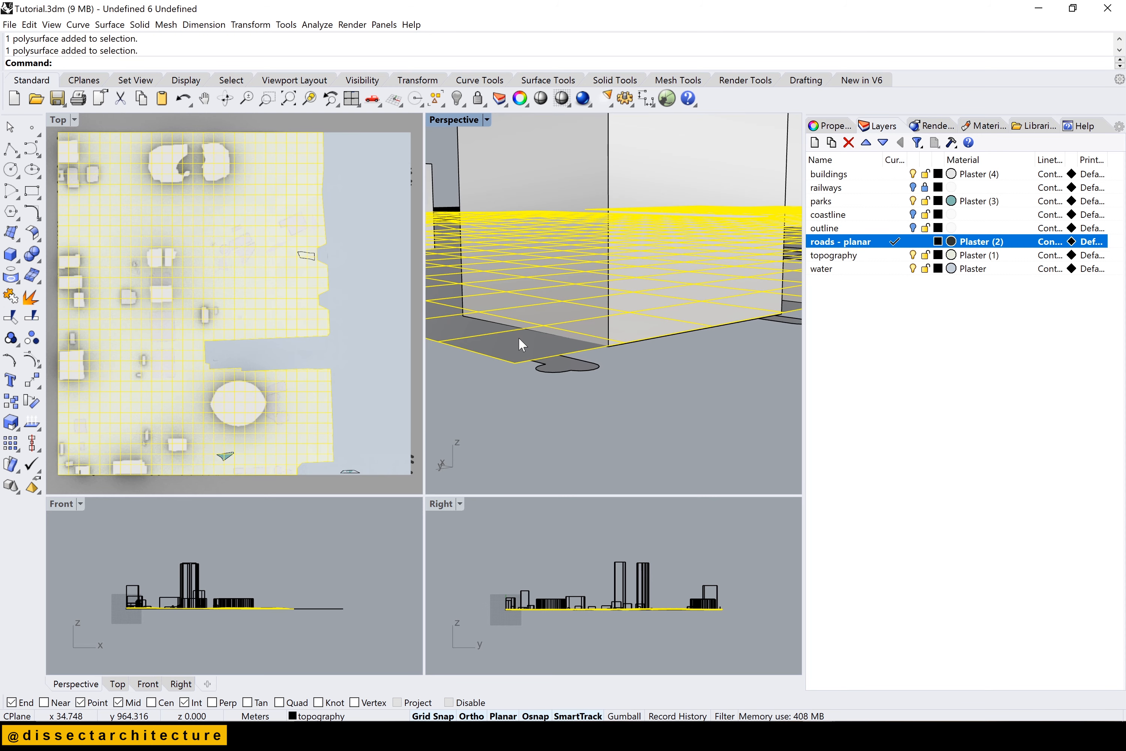
left_click(581, 369)
scroll(548, 368, "up", 3)
scroll(548, 368, "down", 2)
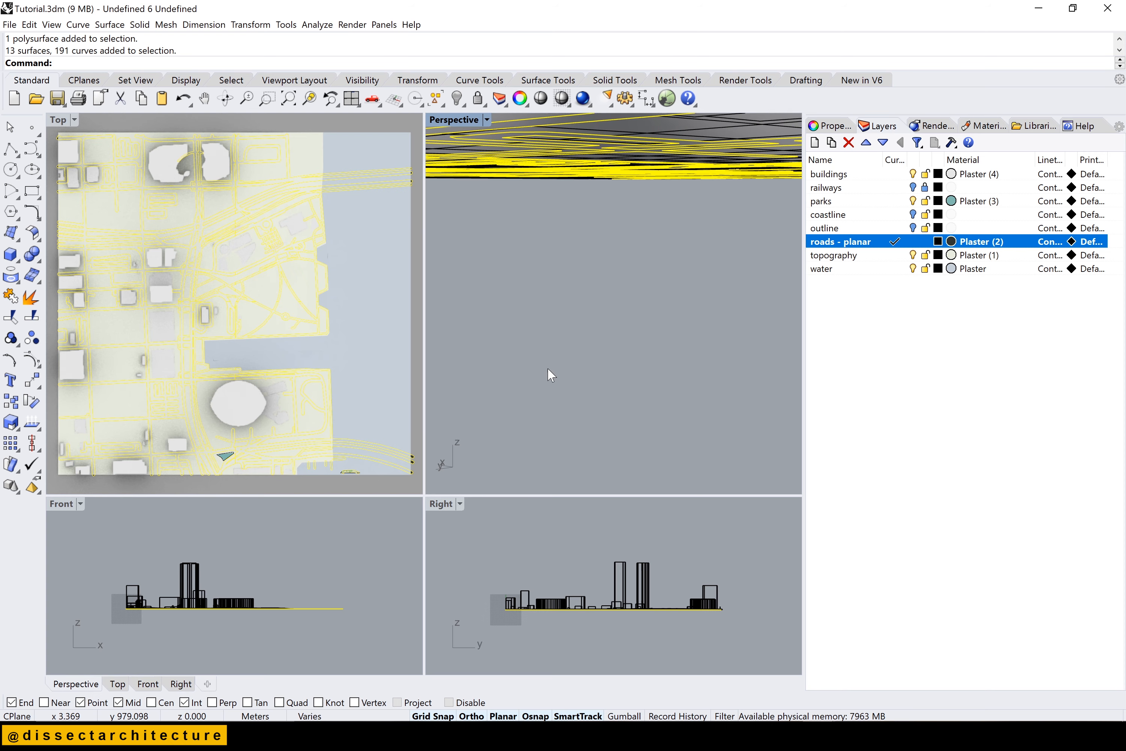
scroll(548, 369, "down", 2)
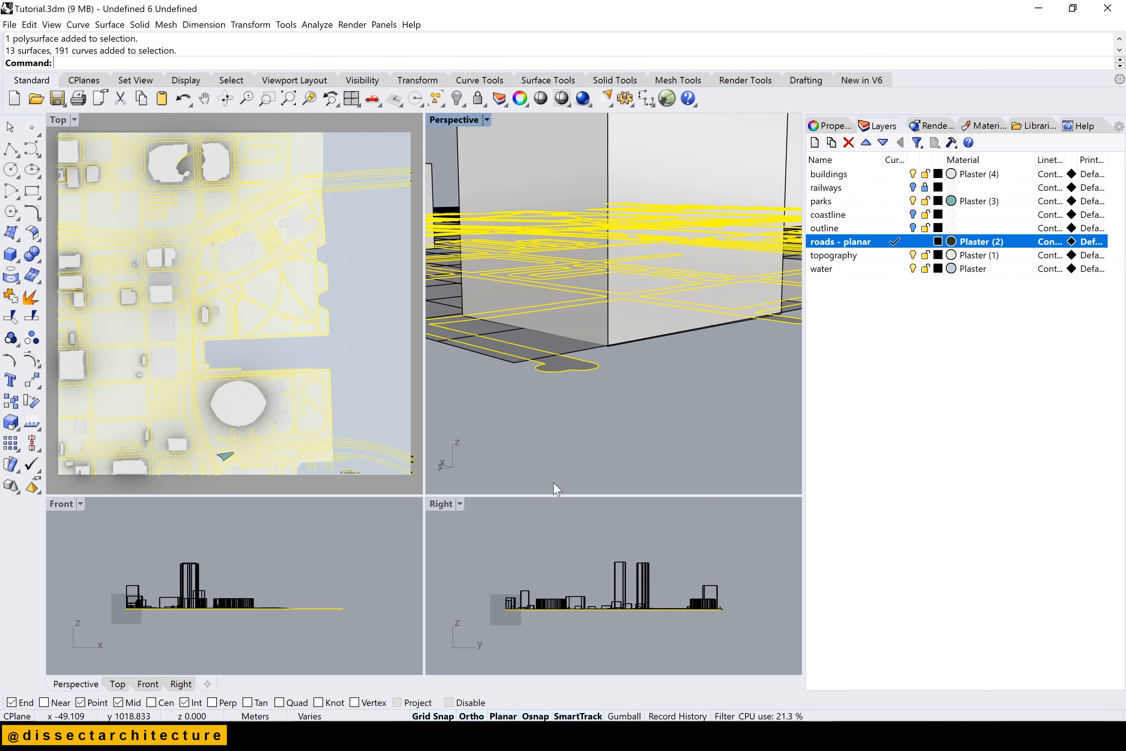
scroll(567, 456, "down", 4)
scroll(678, 421, "up", 3)
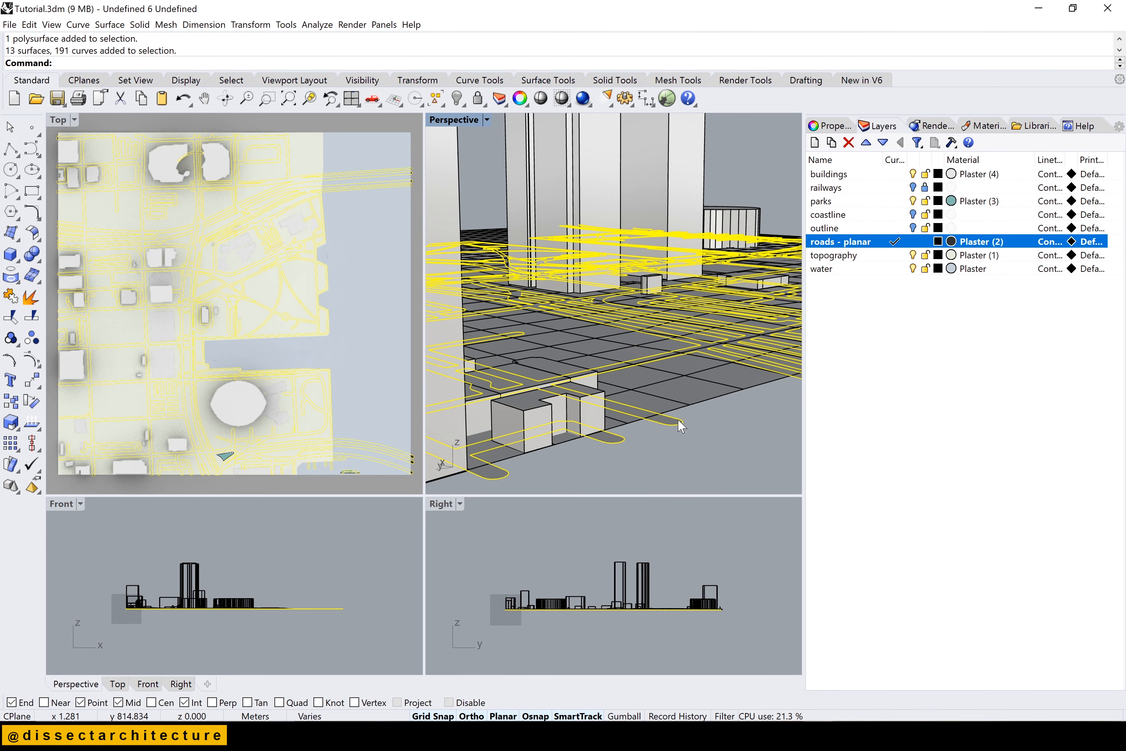
type("Z")
key("Return")
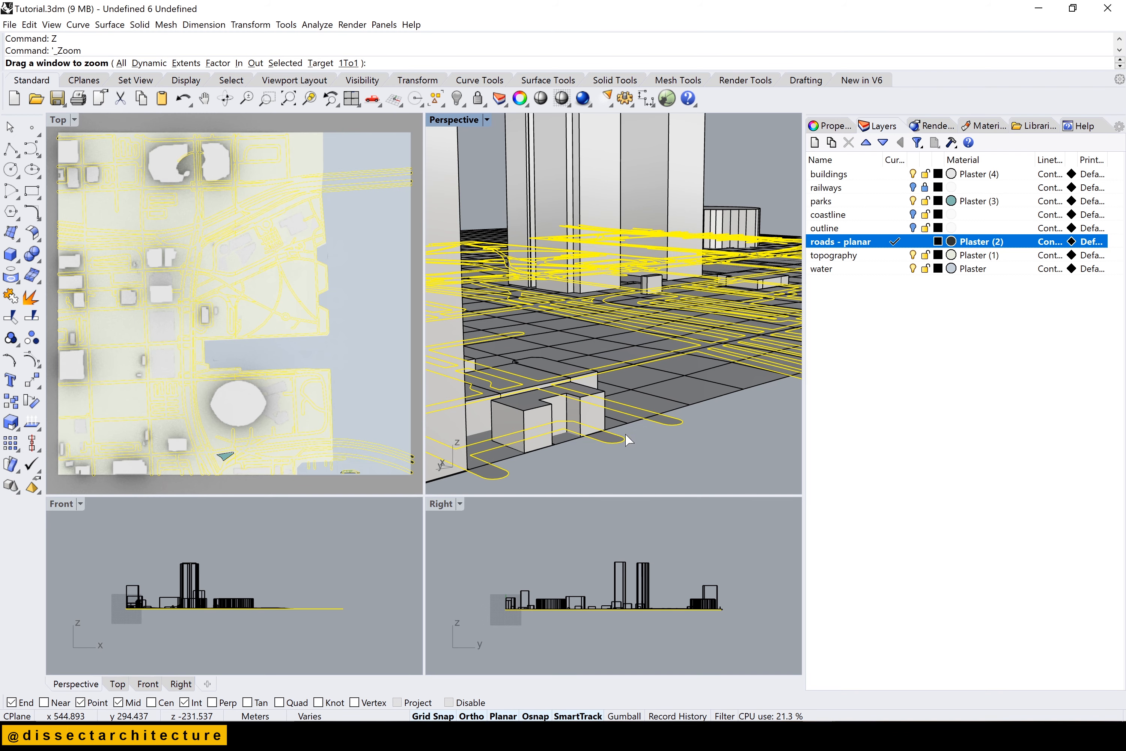
right_click_drag(626, 435, 643, 434)
key("Escape")
key("Escape")
key("Escape")
key("Escape")
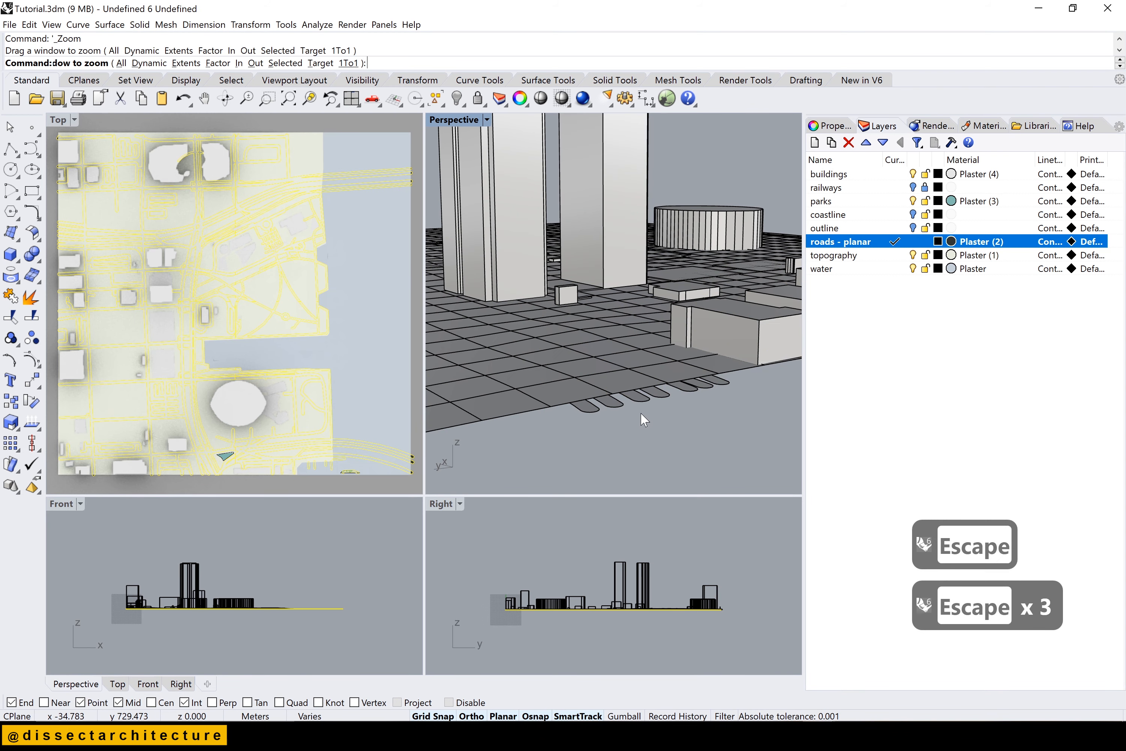
right_click_drag(638, 417, 631, 415)
right_click(633, 419)
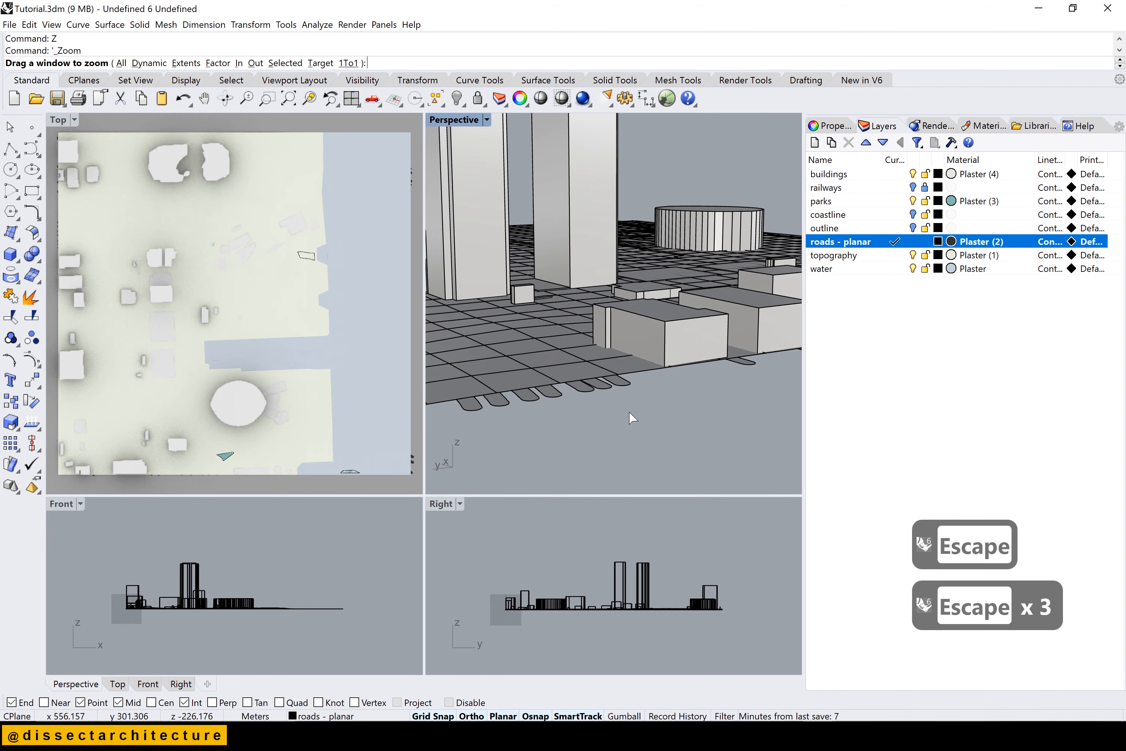
Select the road surfaces and curves and raise them vertically by about 2 m in the Right view
left_click(625, 384)
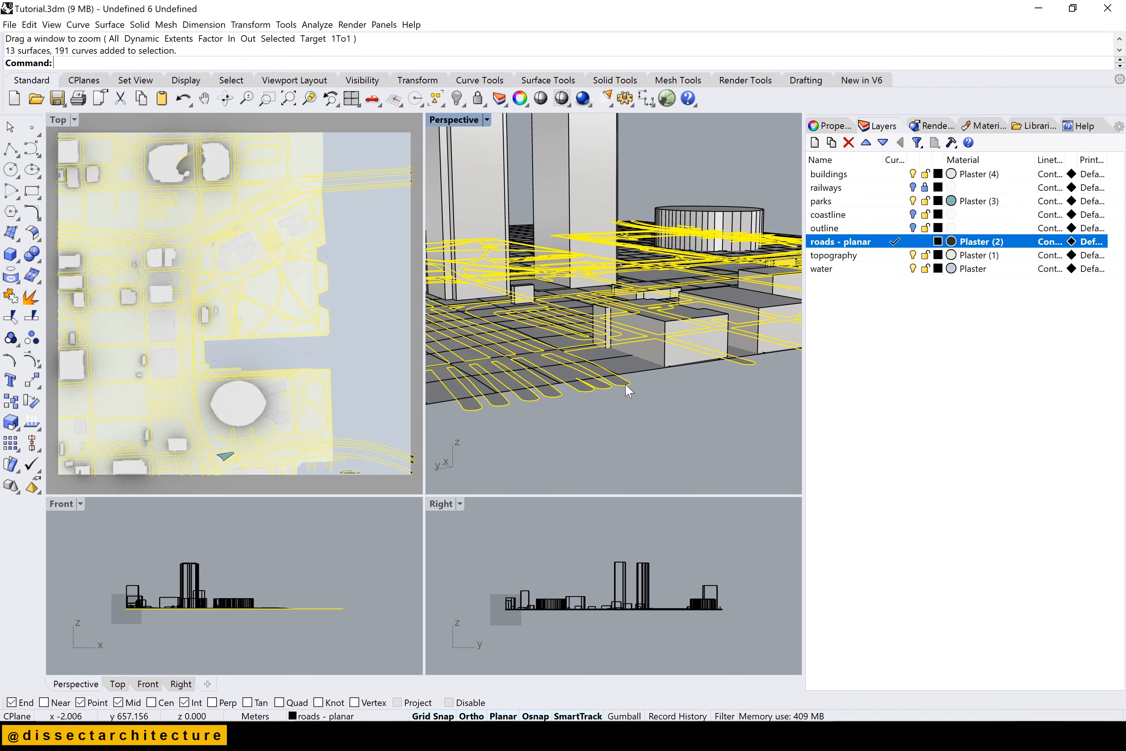
scroll(521, 611, "up", 8)
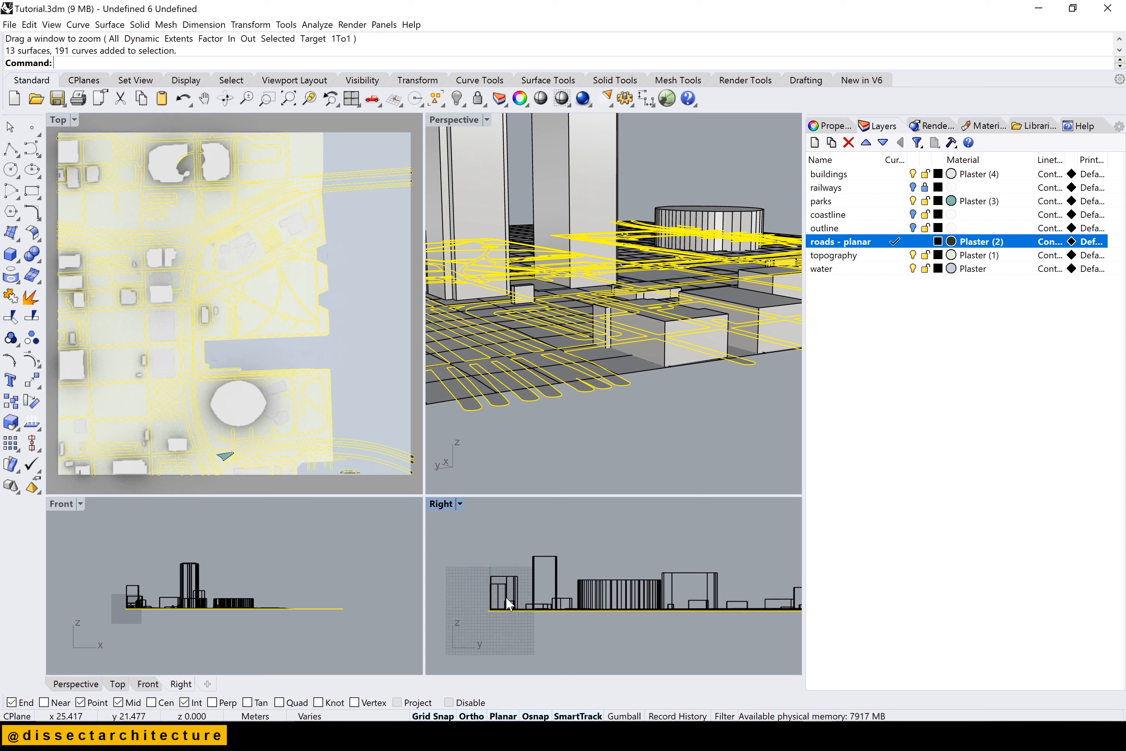
scroll(435, 600, "up", 3)
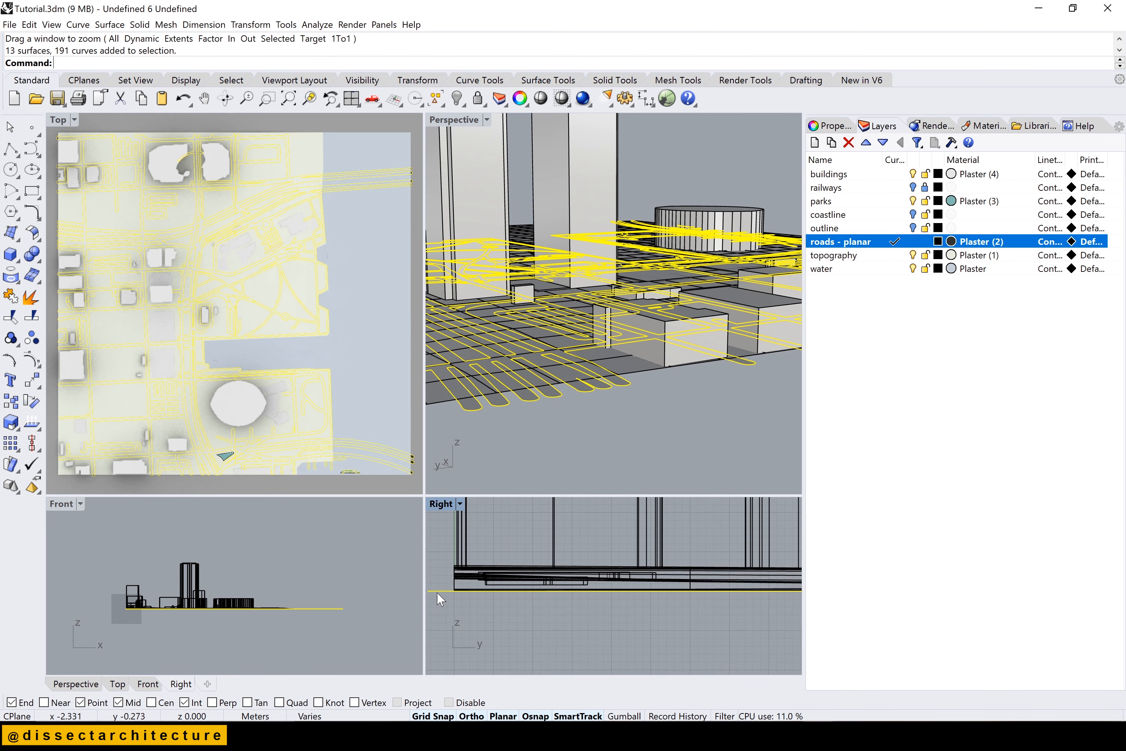
left_click_drag(443, 588, 442, 572)
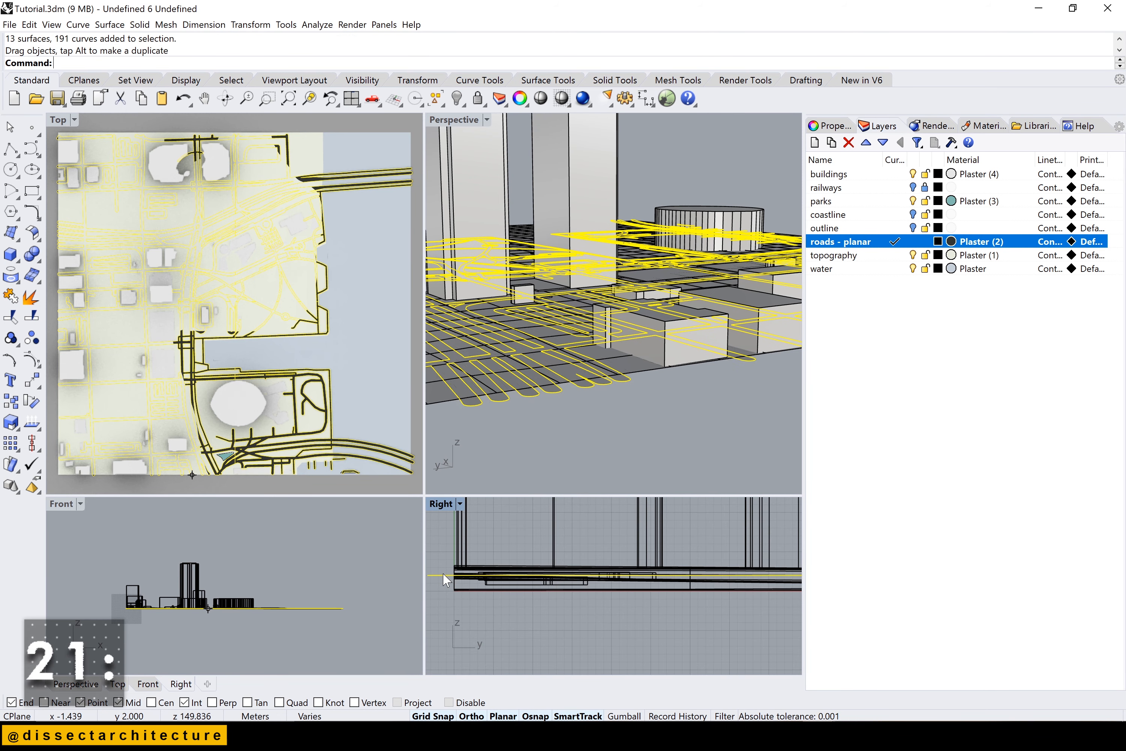
left_click(456, 610)
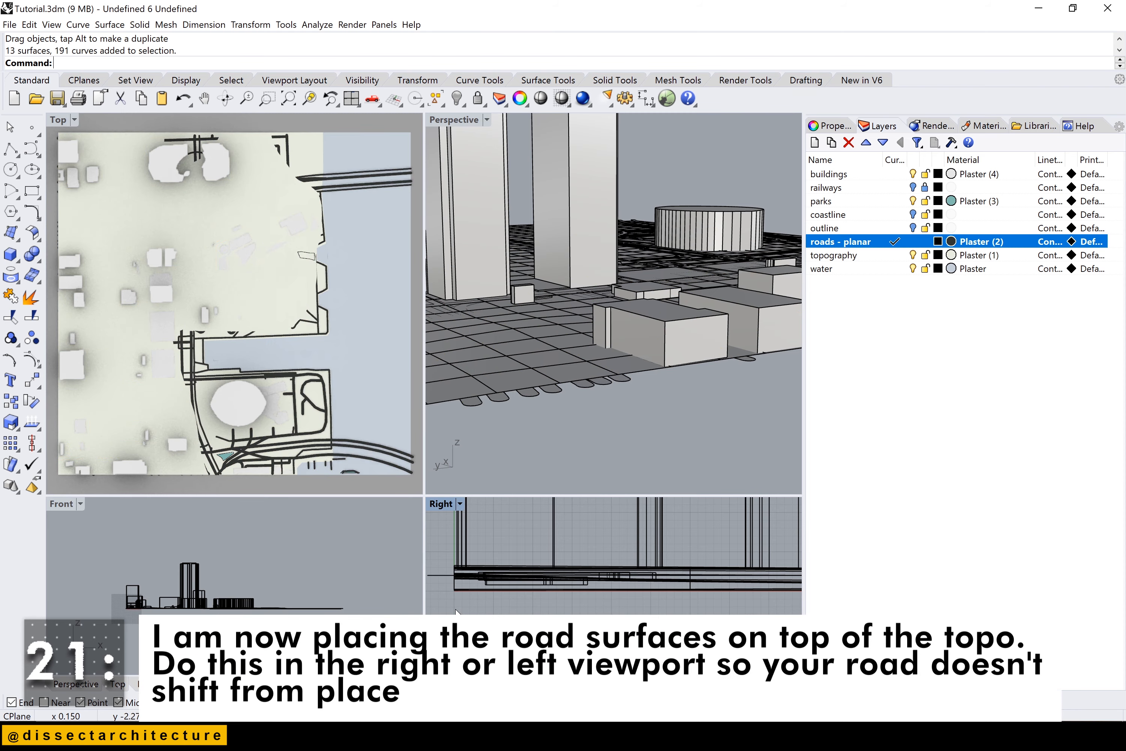
Reselect the roads and raise them vertically to a height of about 3 m in the Right view
left_click(444, 575)
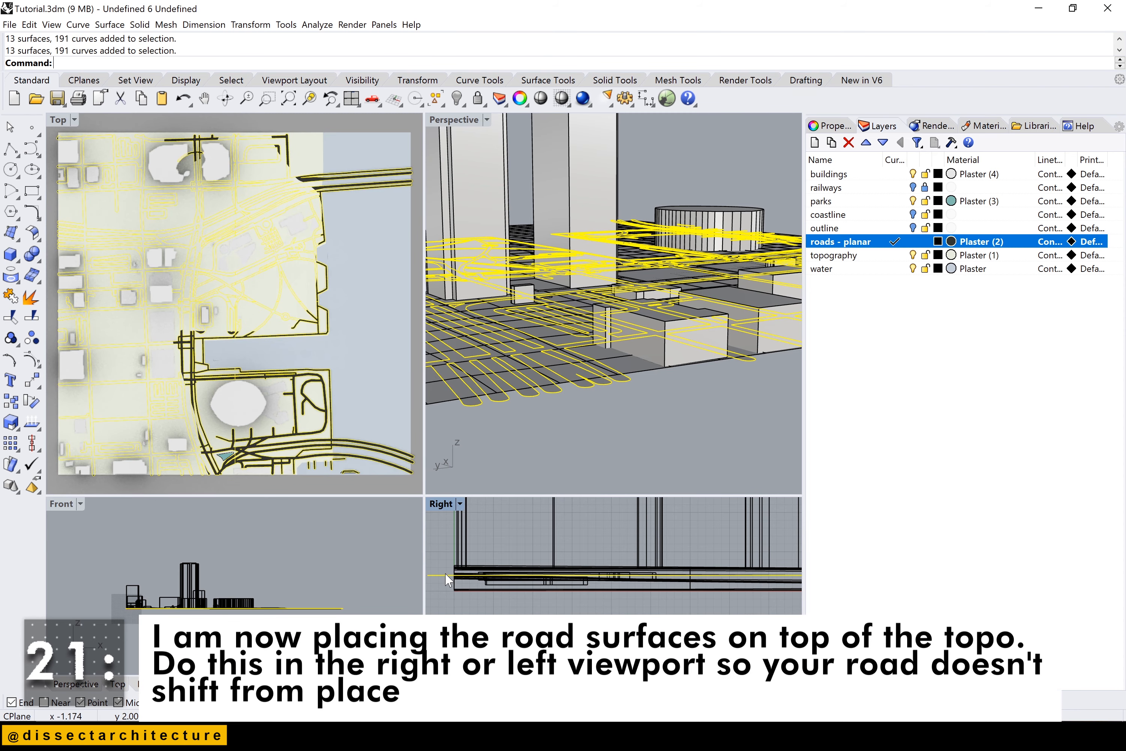
left_click(445, 564)
left_click(443, 576)
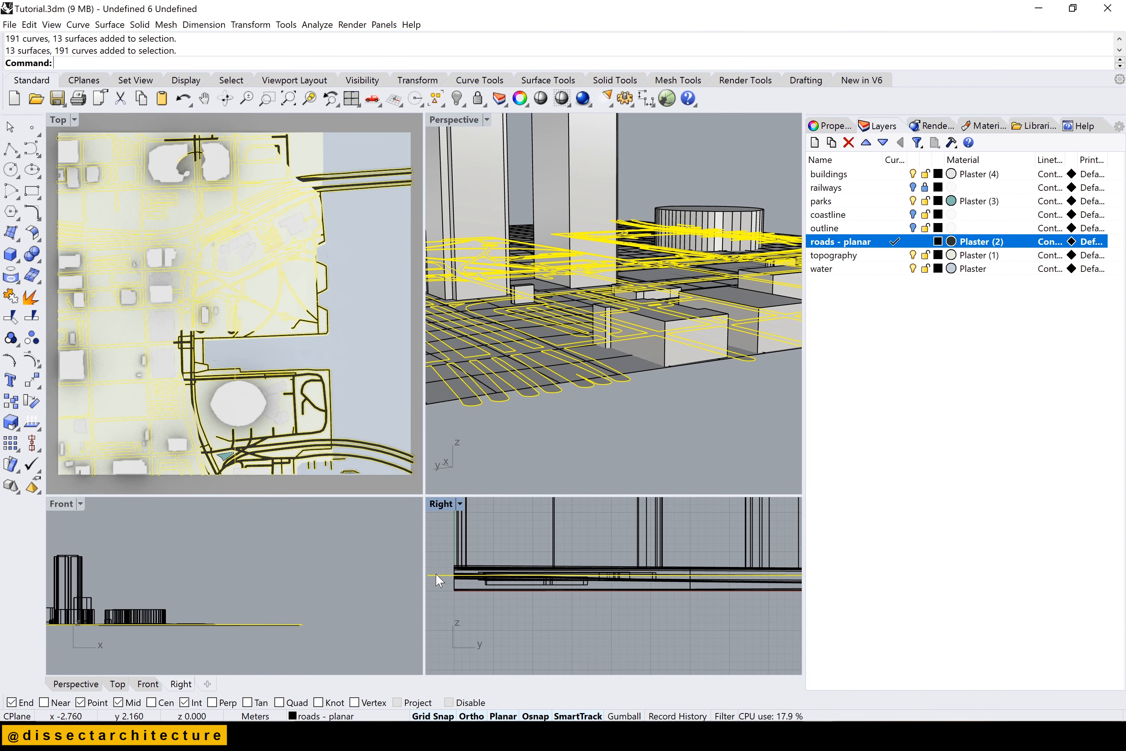
scroll(433, 574, "up", 4)
left_click_drag(471, 571, 467, 511)
left_click(467, 511)
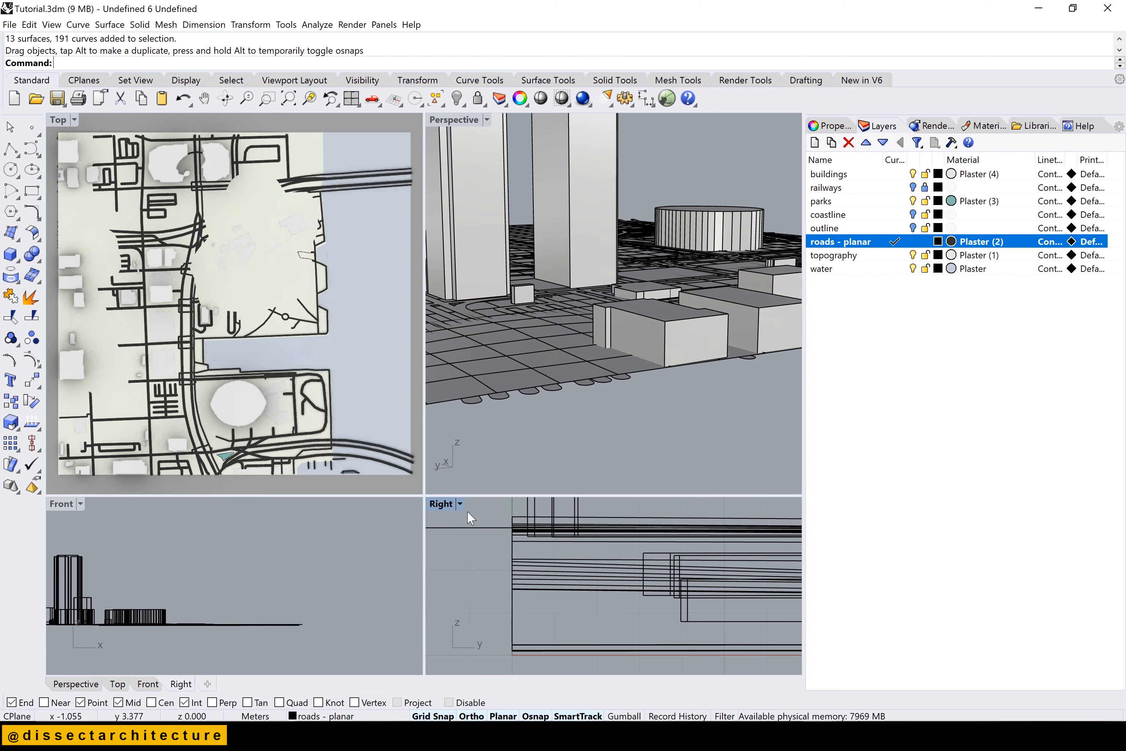
left_click(469, 527)
type("m")
key("space")
left_click(471, 527)
scroll(471, 514, "up", 8)
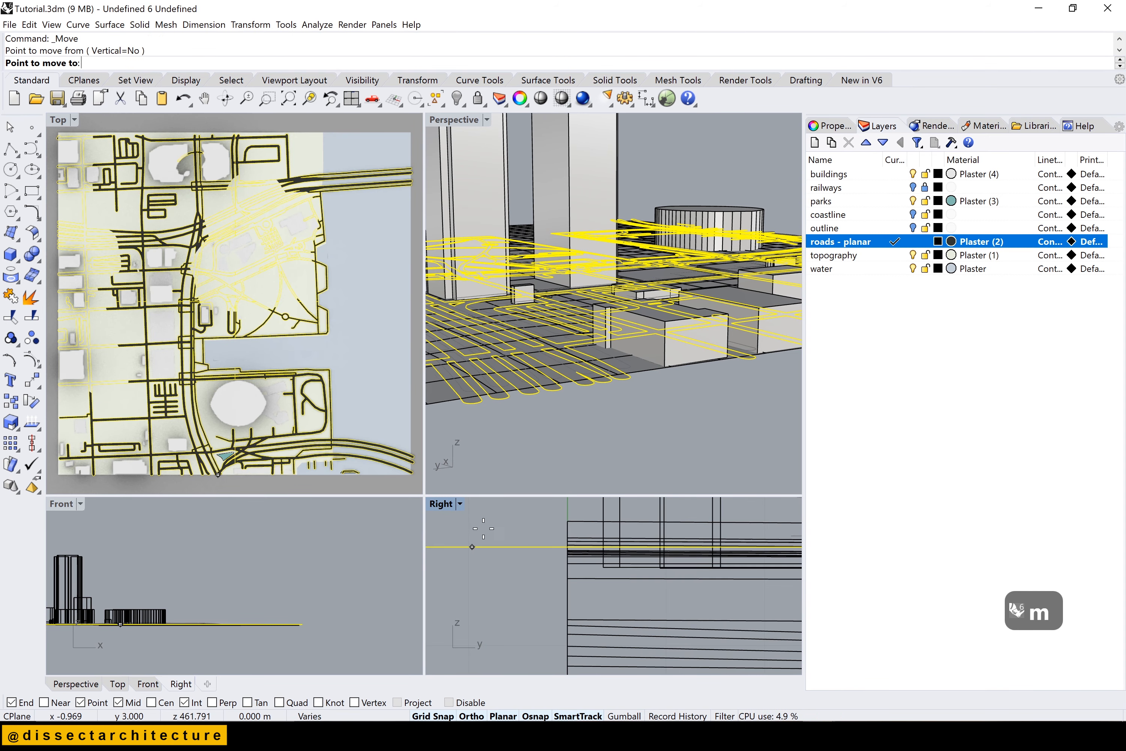
key("Escape")
key("Escape")
key("Escape")
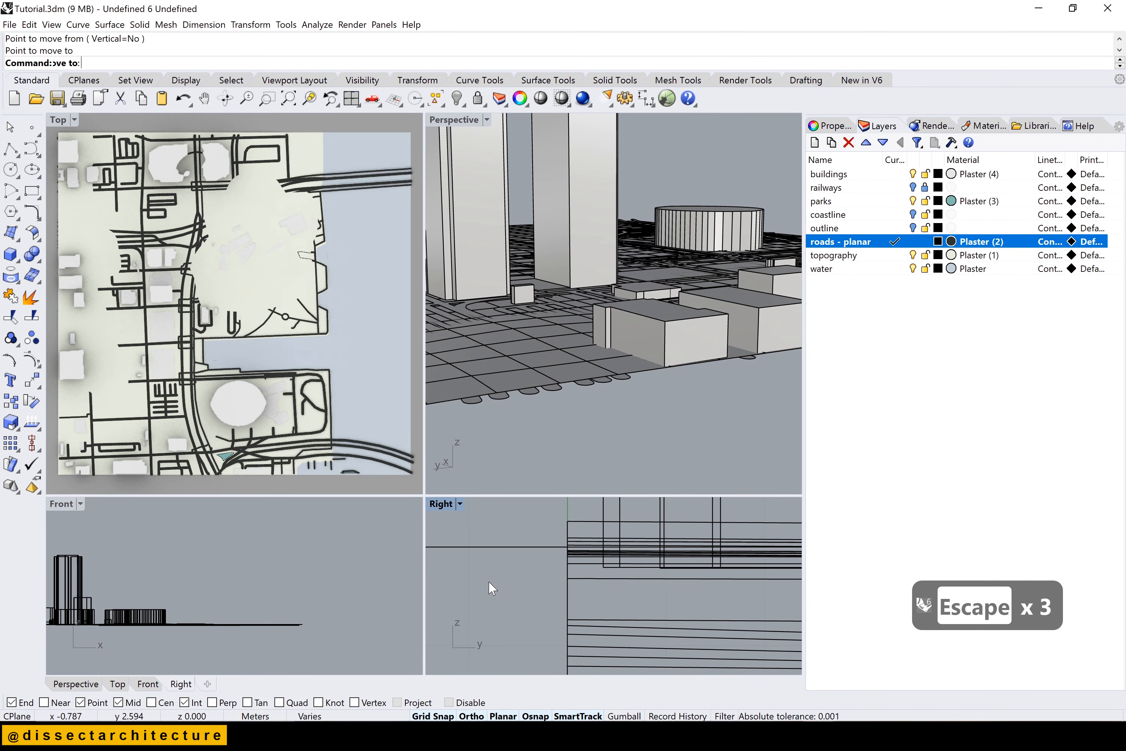
Raise the roads vertically once more in the Right view until they lie clear above the topography
scroll(488, 580, "down", 4)
left_click(494, 565)
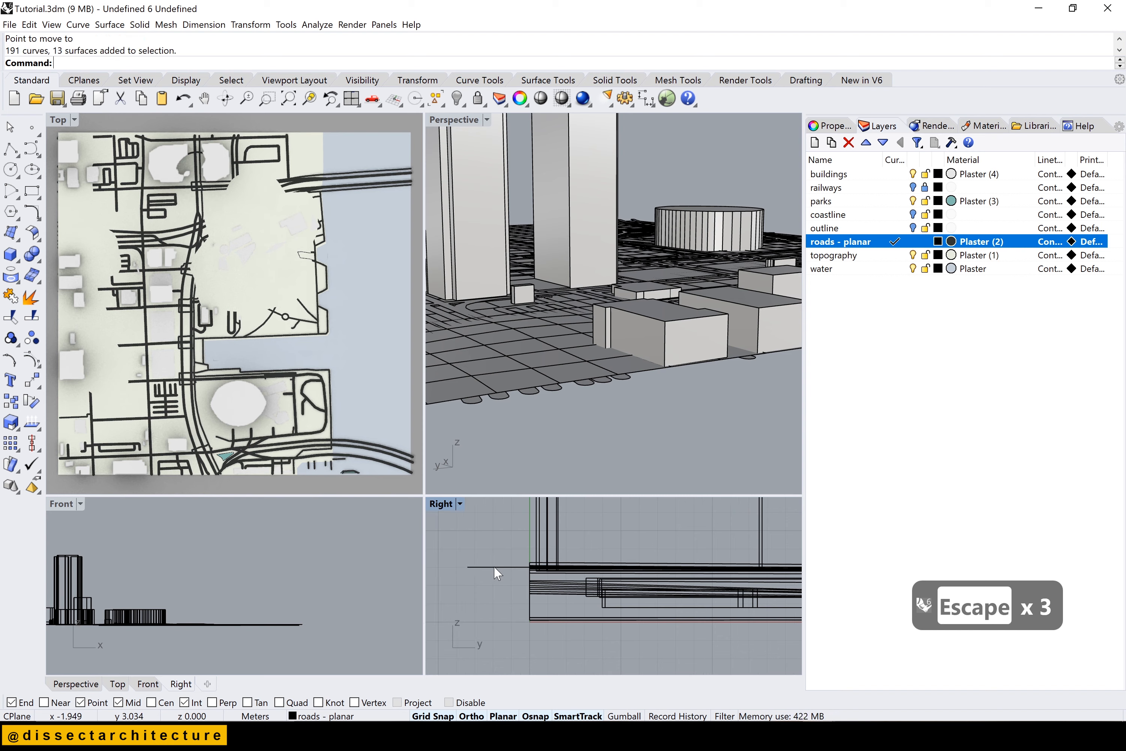
left_click_drag(494, 566, 497, 513)
left_click(498, 570)
left_click(496, 530)
key("Escape")
key("Escape")
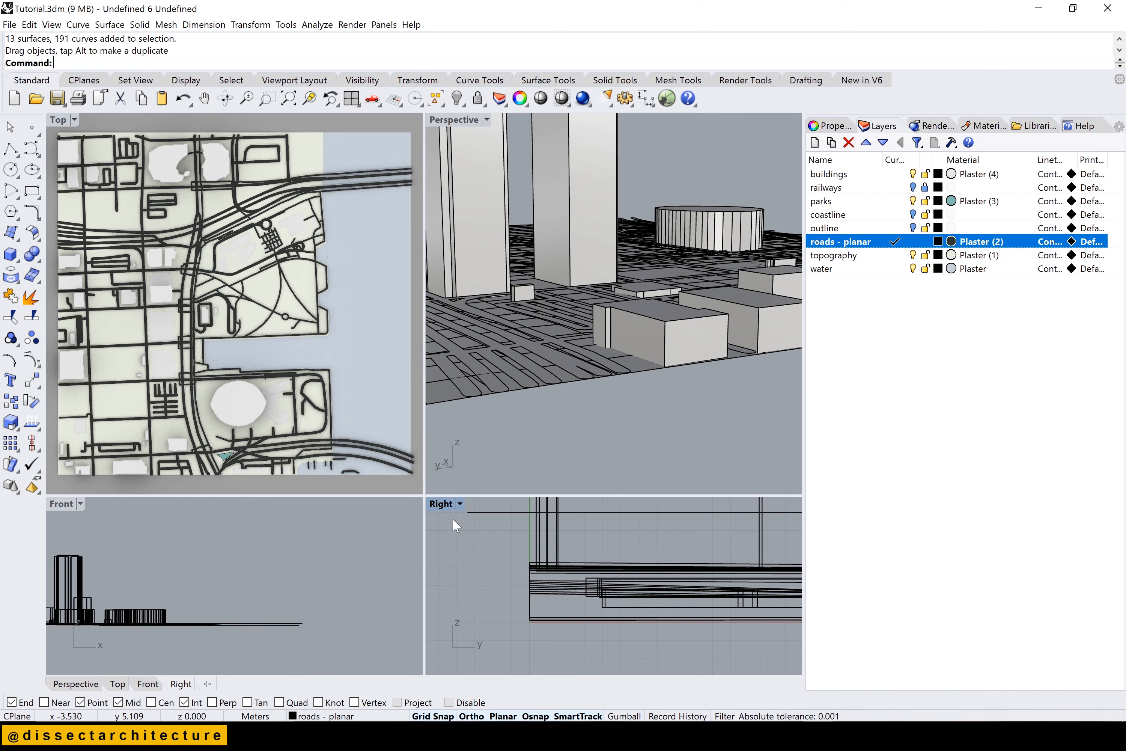
Select the water surface and lower it vertically below the topography in the Front view
left_click(360, 406)
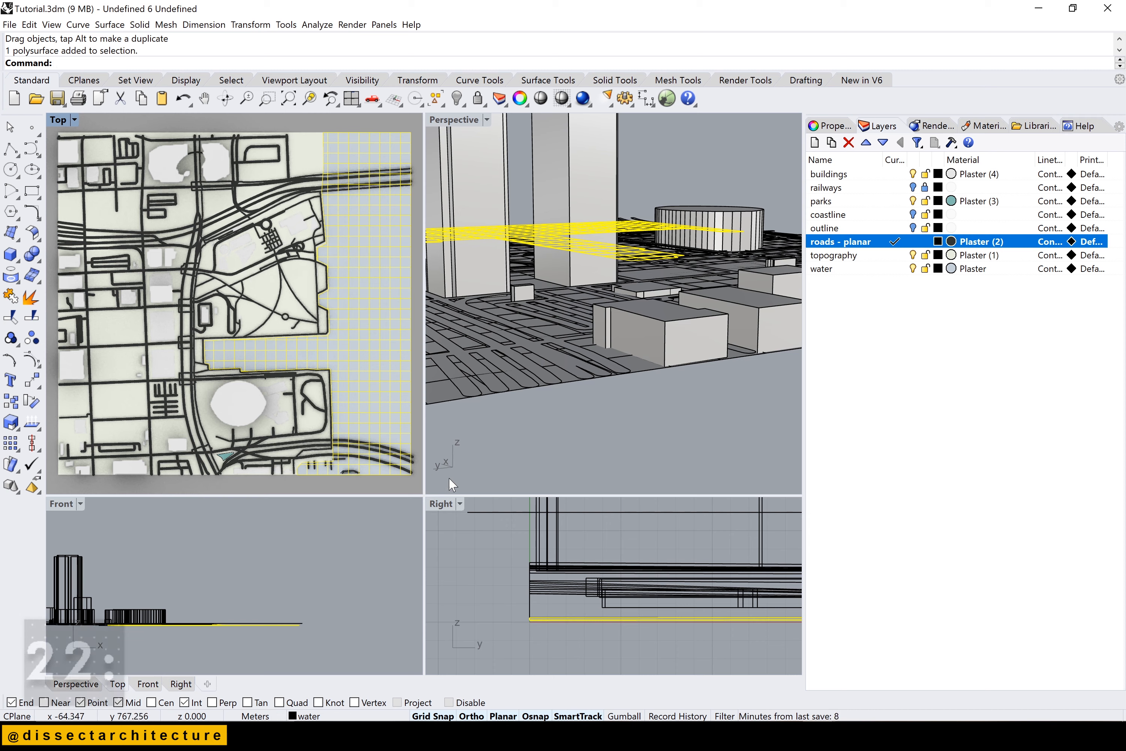
scroll(494, 590, "down", 3)
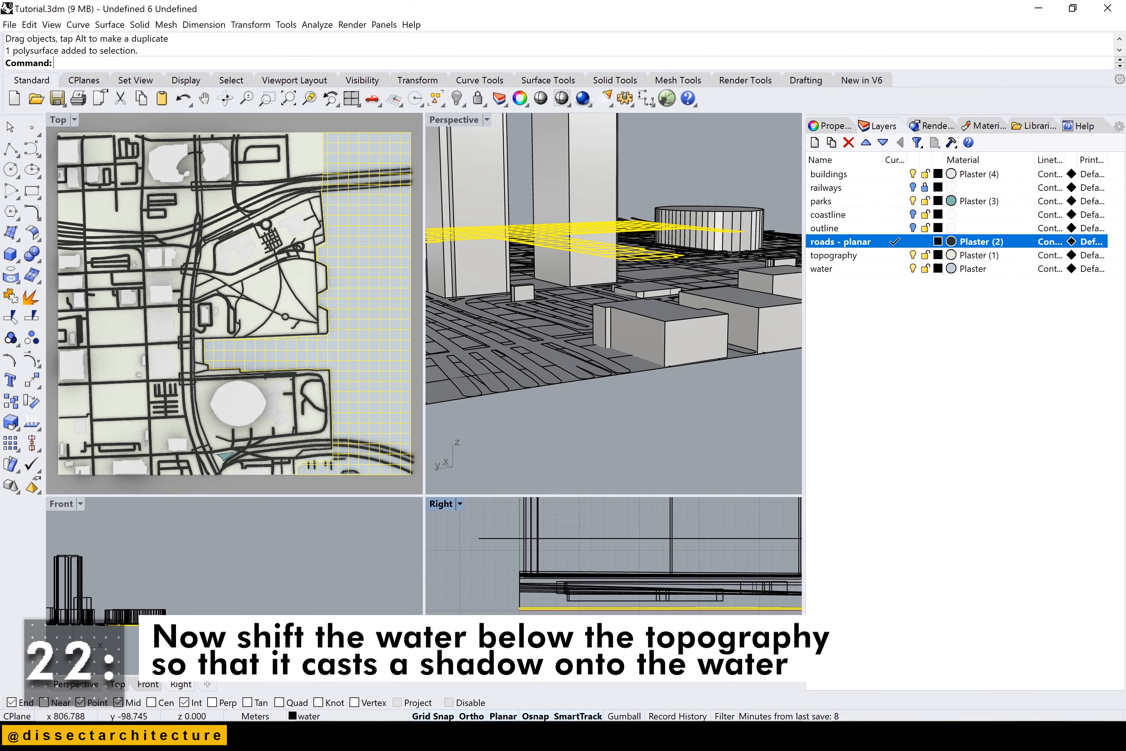
scroll(230, 655, "up", 4)
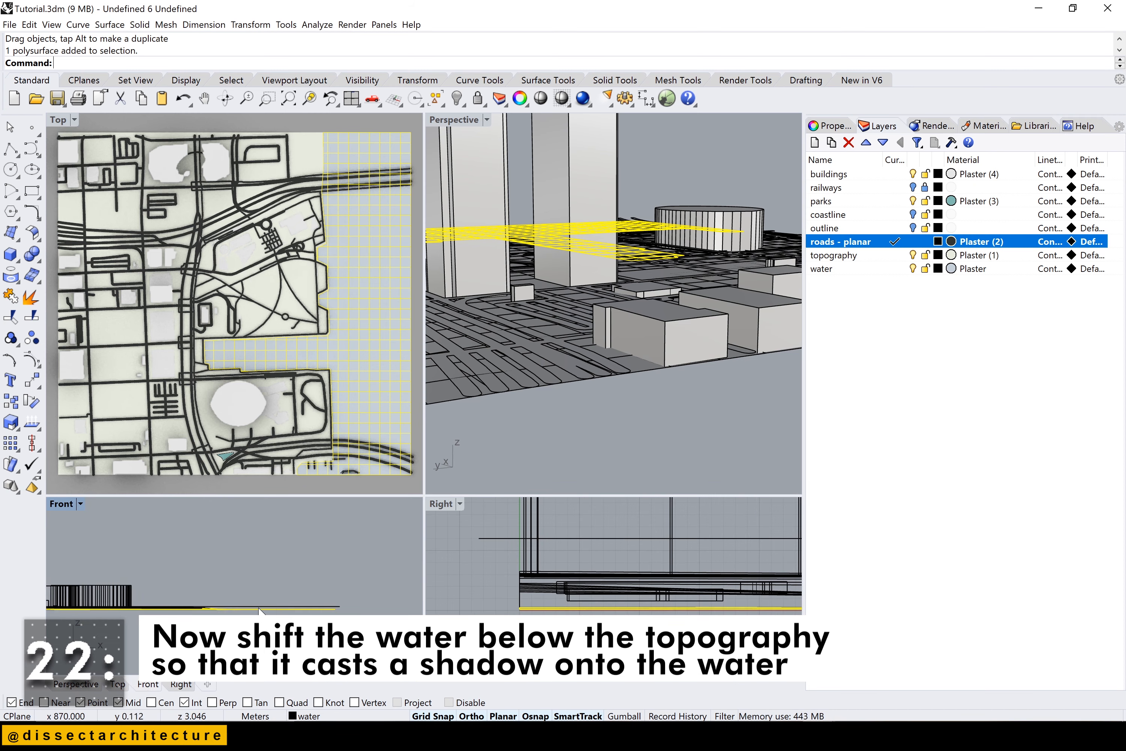
left_click_drag(259, 610, 262, 635)
key("Escape")
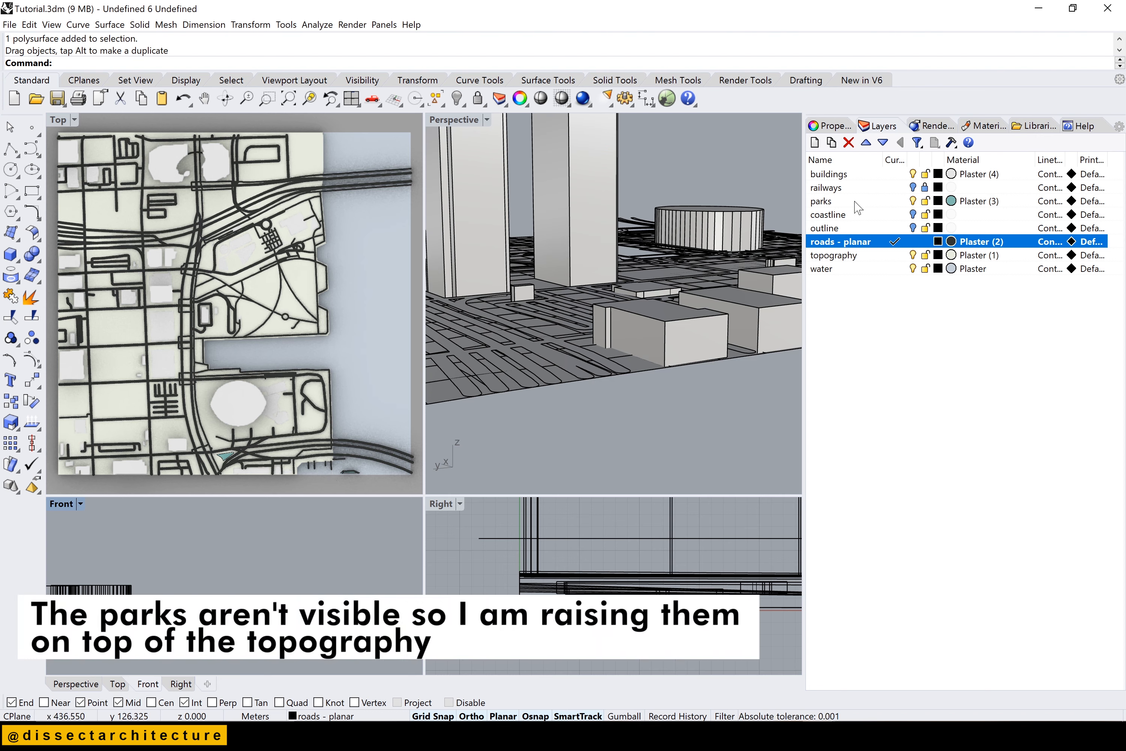
Make the parks layer current, select all its objects and raise them vertically about 4 m above the topography in the Right view
double_click(831, 206)
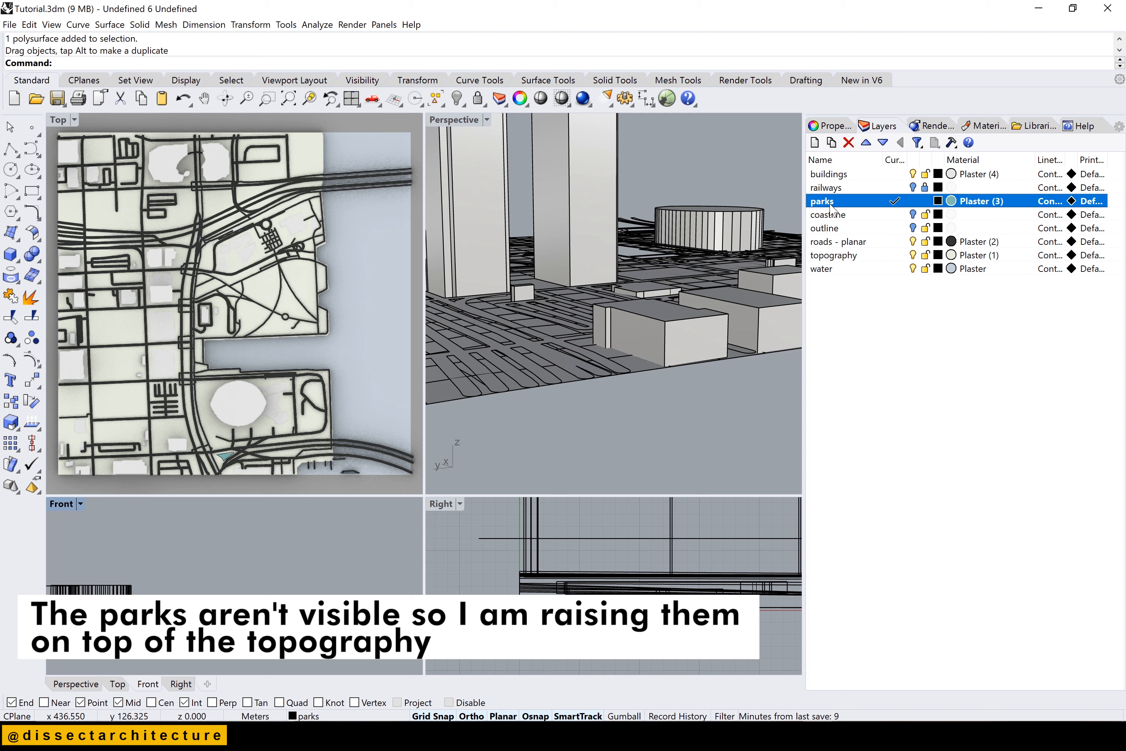
right_click(830, 208)
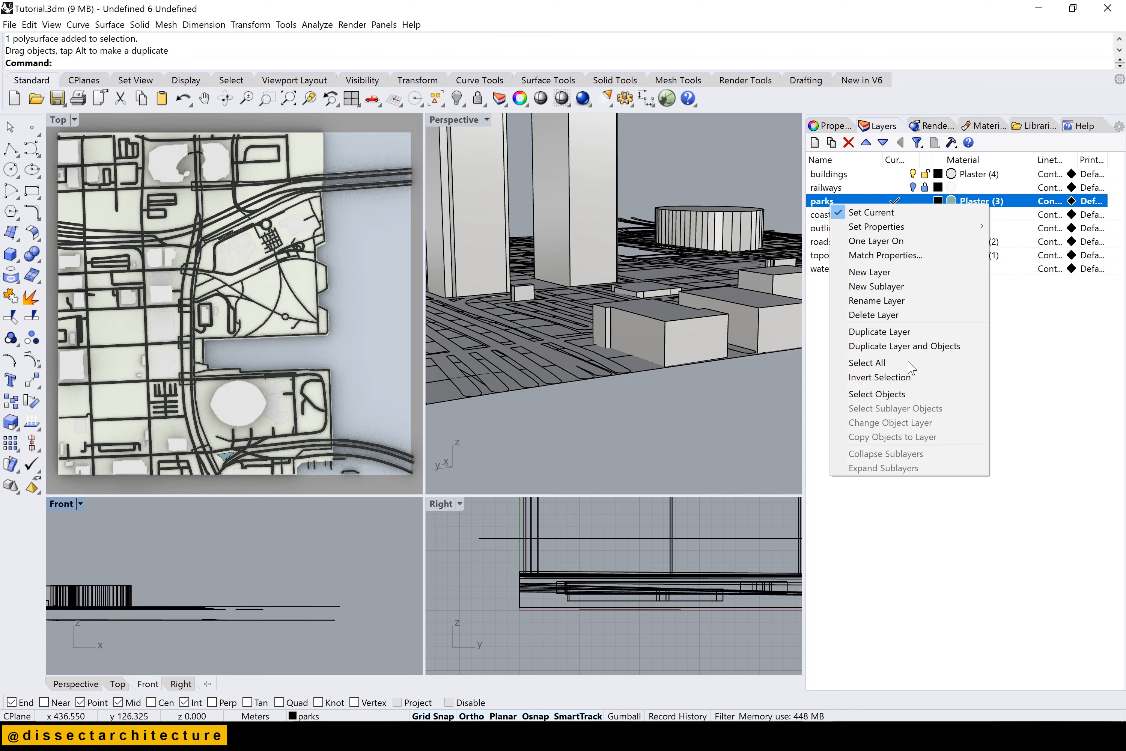
left_click(885, 394)
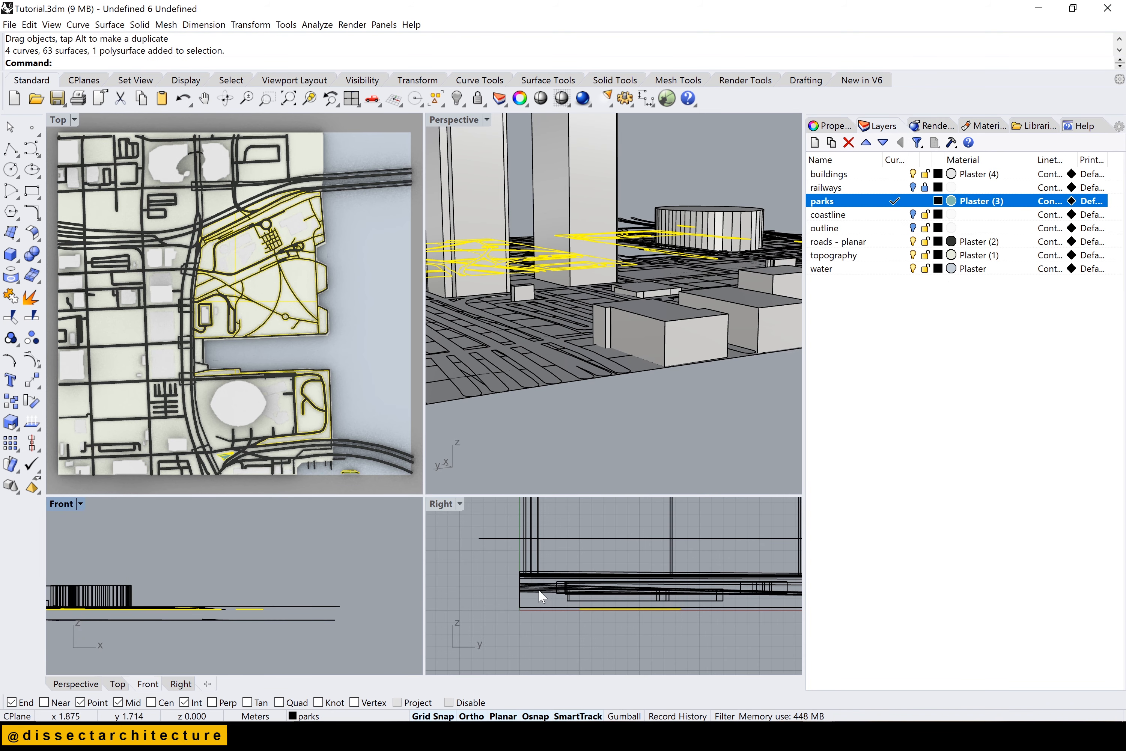
scroll(511, 595, "up", 2)
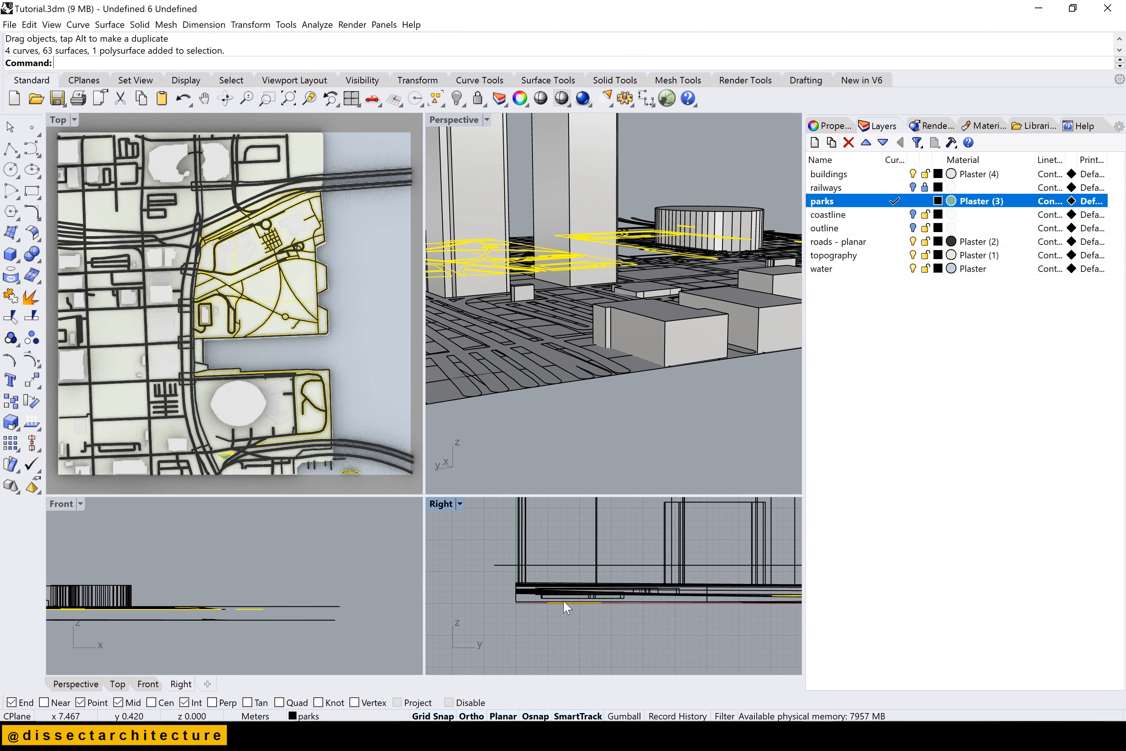
left_click_drag(570, 602, 561, 574)
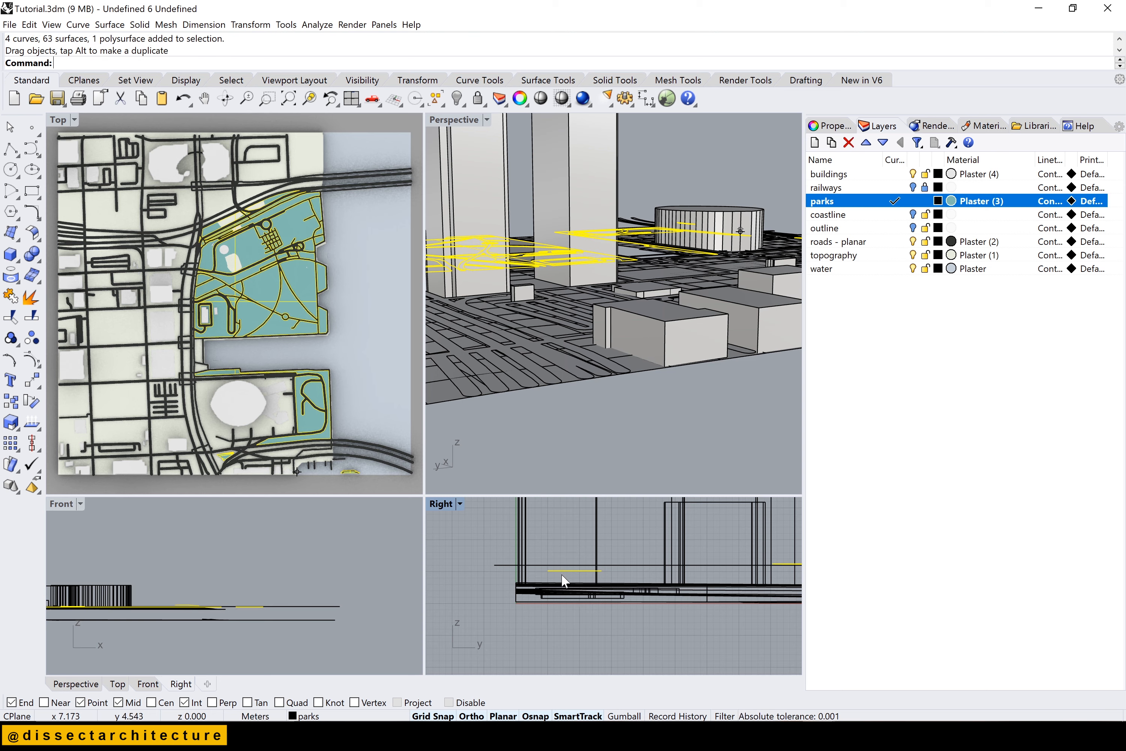
left_click(561, 622)
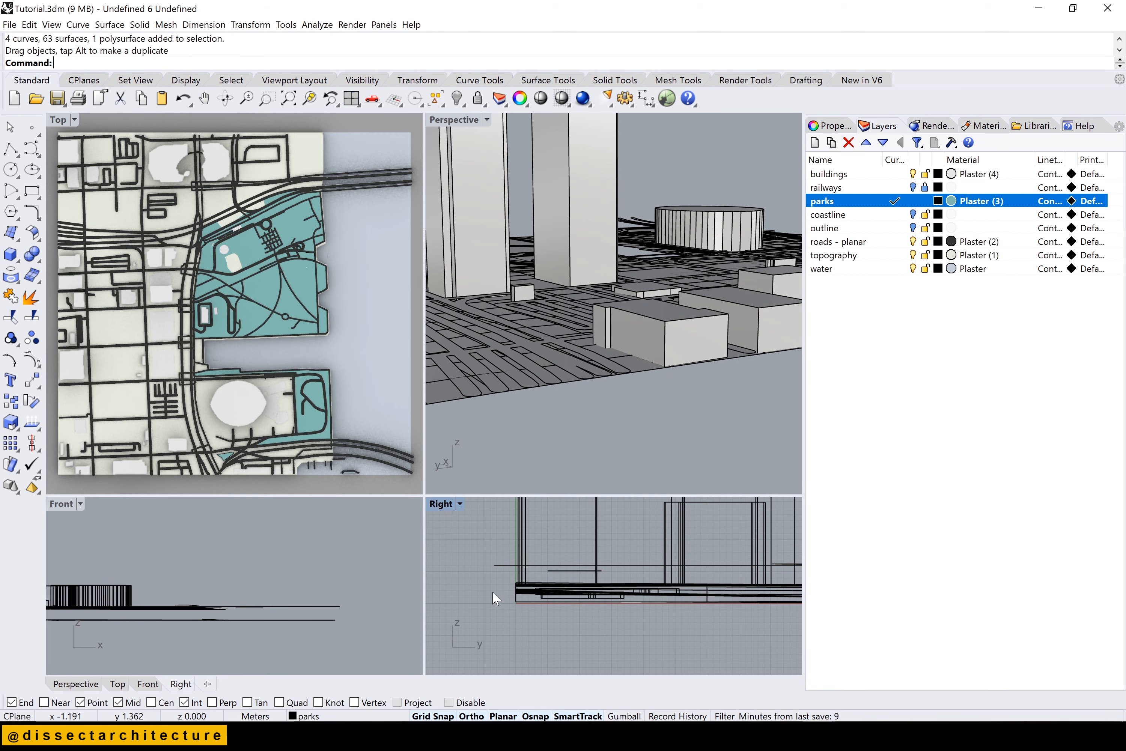
scroll(270, 274, "up", 5)
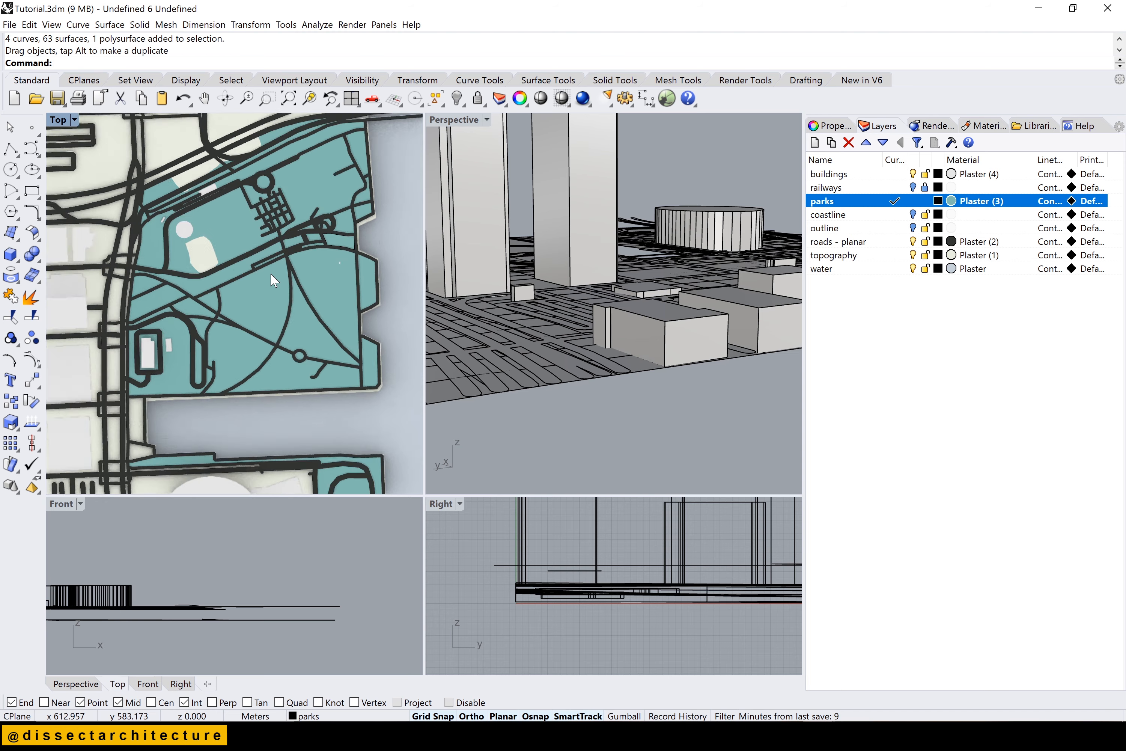
scroll(270, 273, "up", 1)
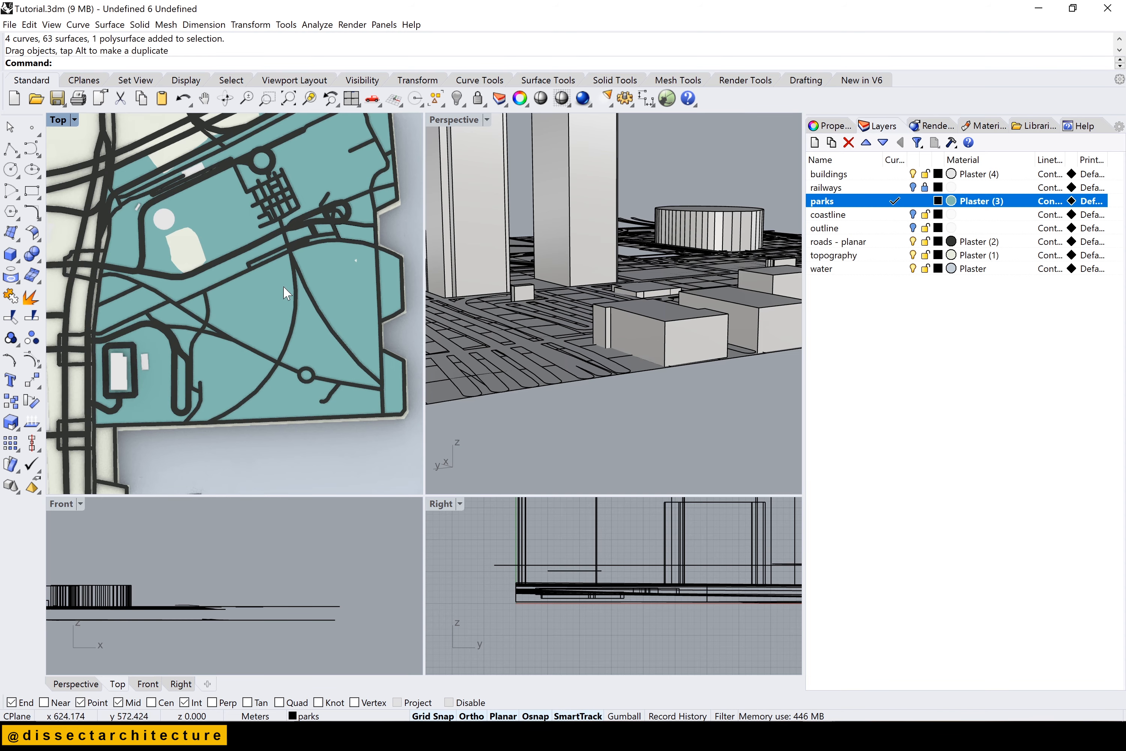
double_click(56, 120)
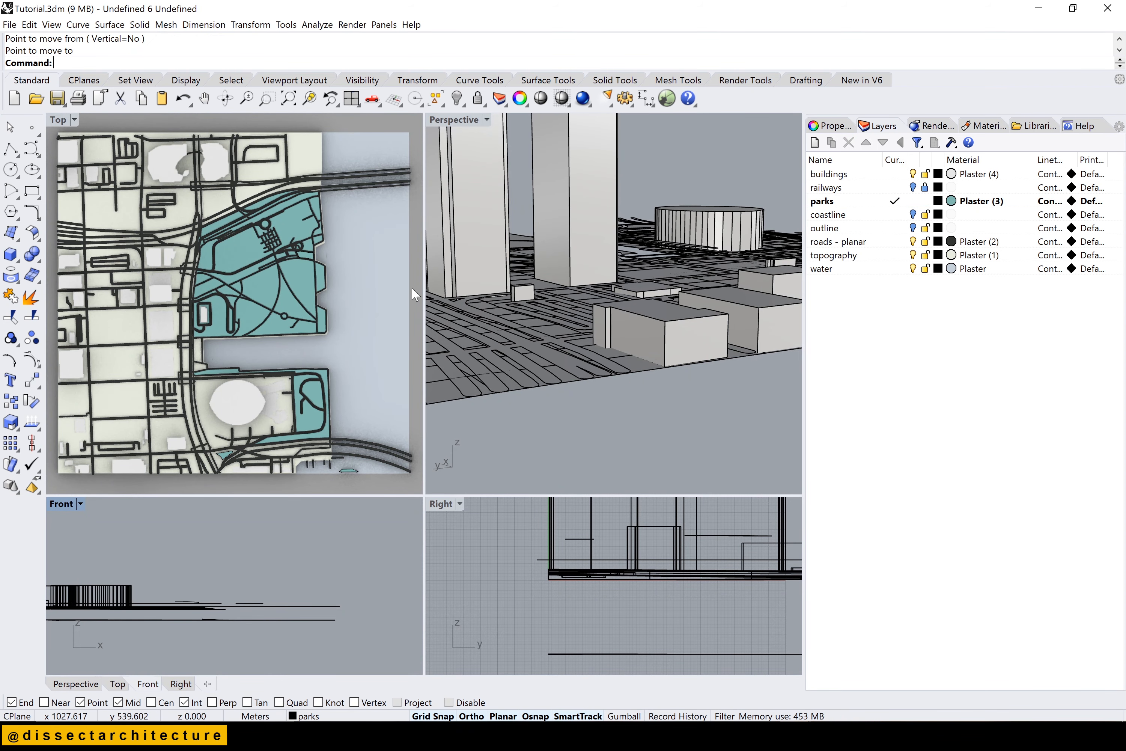
left_click(62, 122)
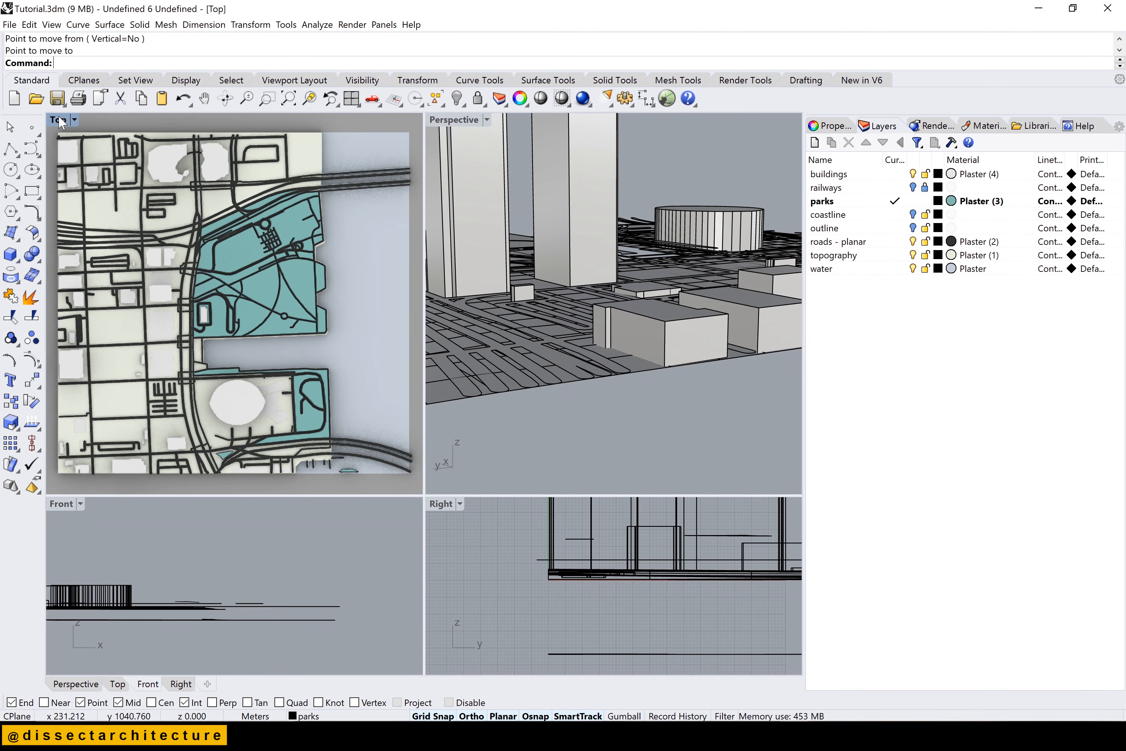
double_click(62, 122)
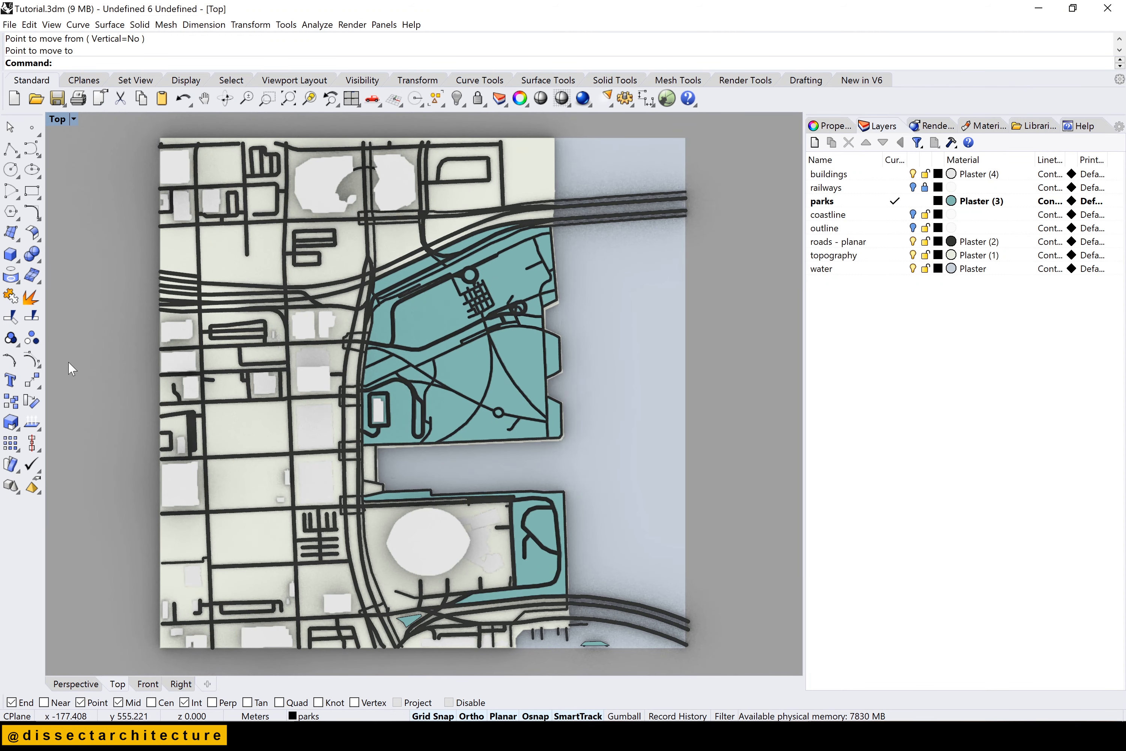
Make the coastline layer visible and current, and hide the parks layer
left_click(911, 213)
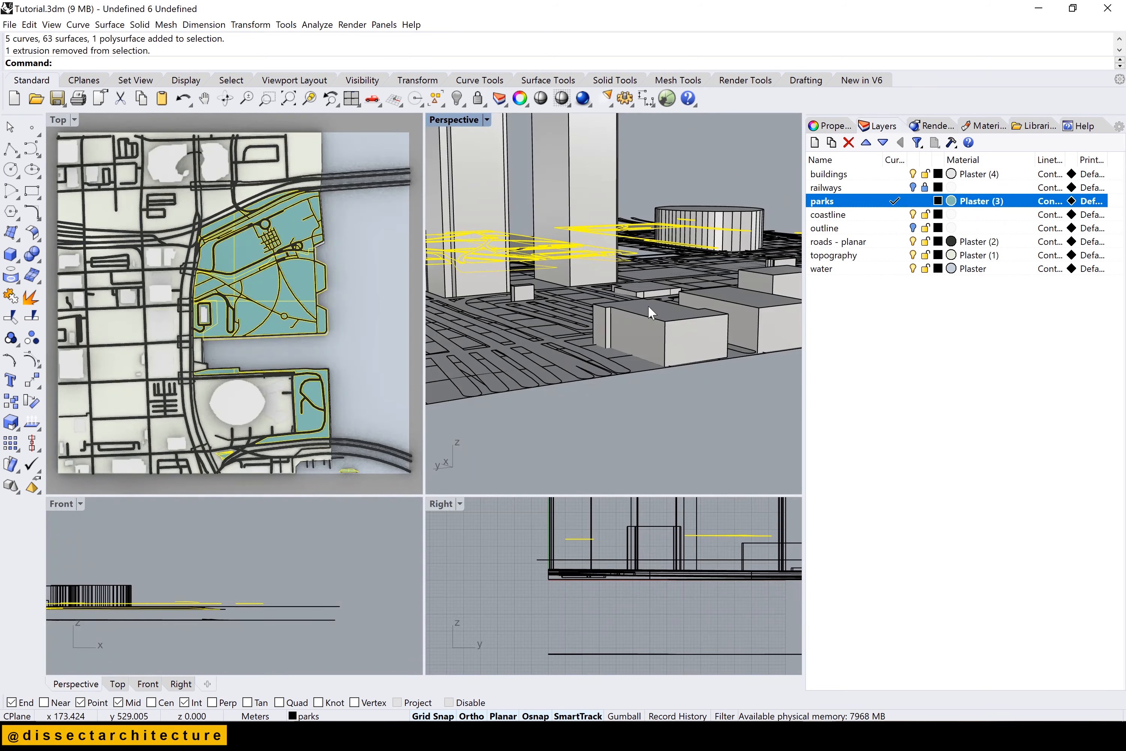
scroll(648, 305, "down", 5)
right_click_drag(647, 305, 540, 329)
scroll(567, 296, "up", 10)
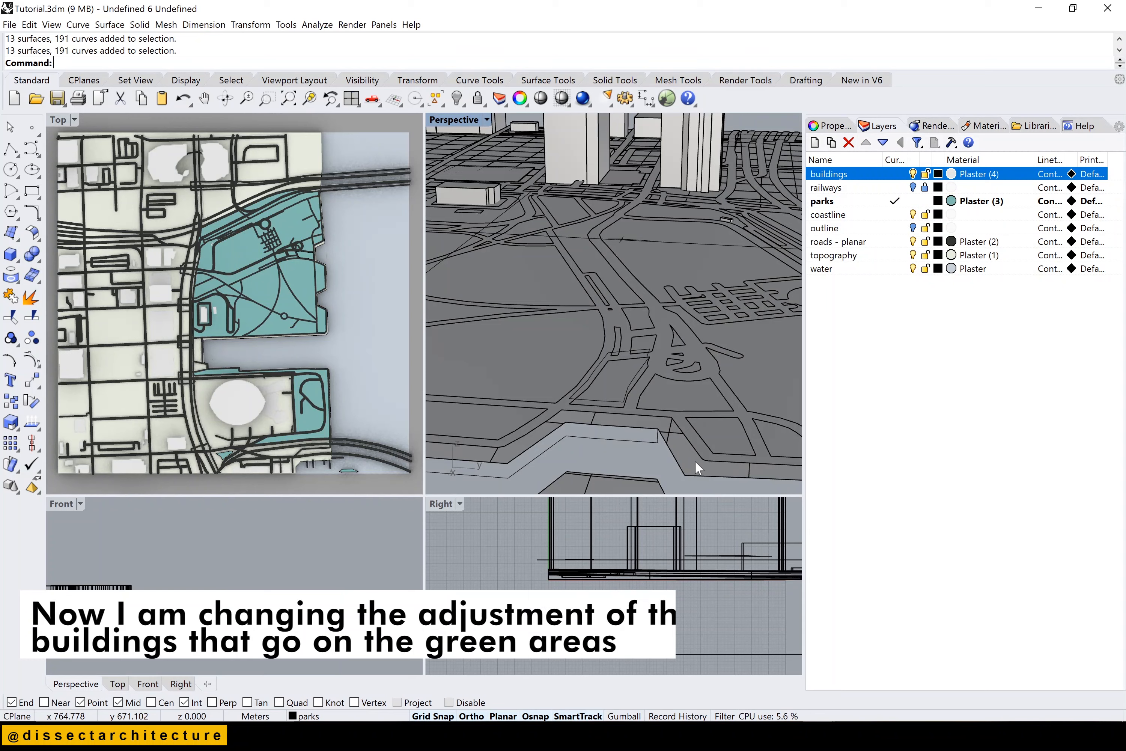
left_click(695, 461)
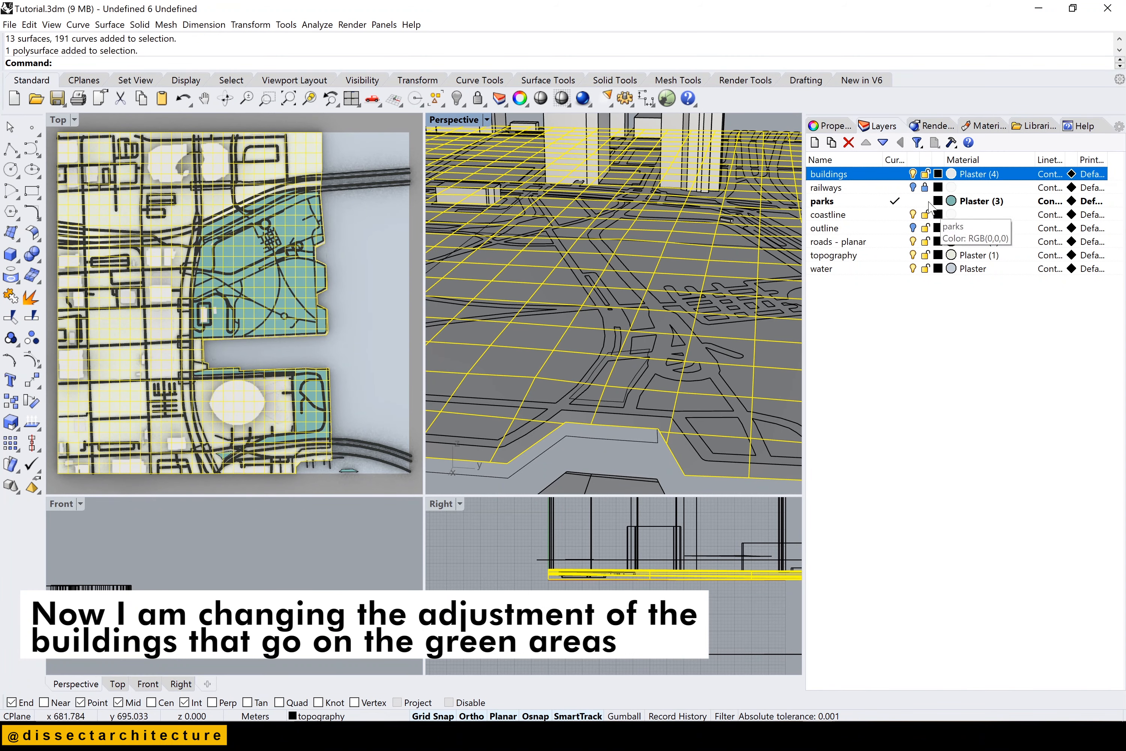
left_click(900, 214)
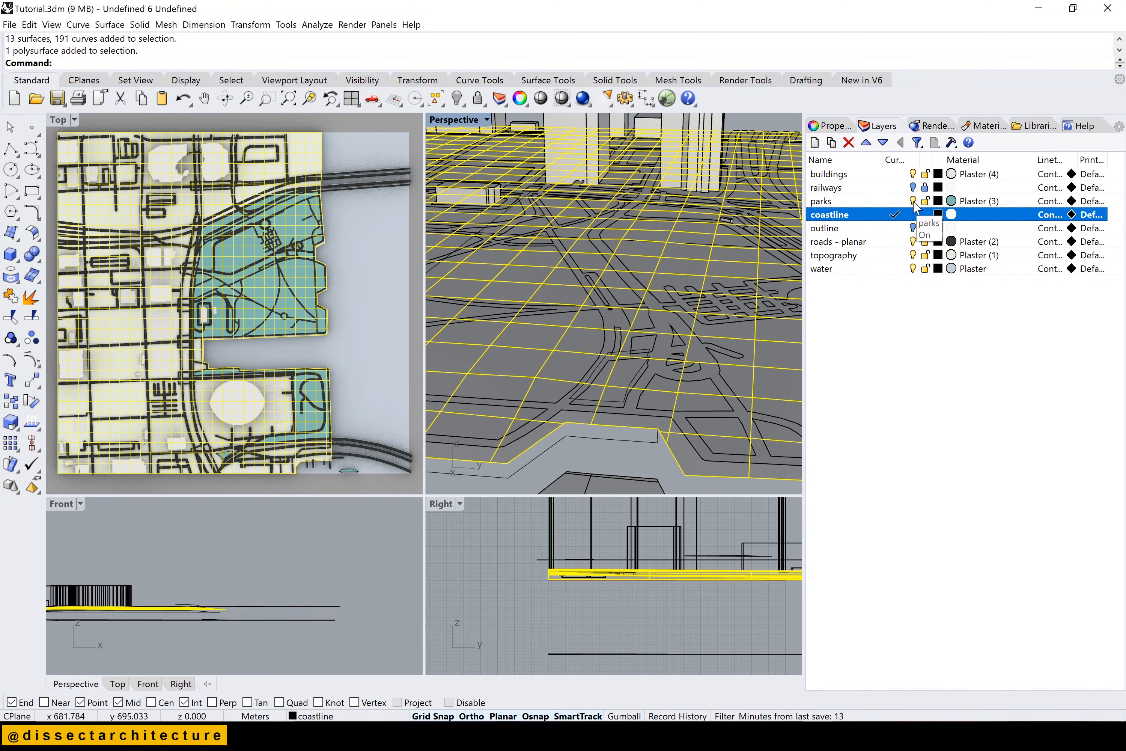
left_click(913, 202)
left_click(635, 441)
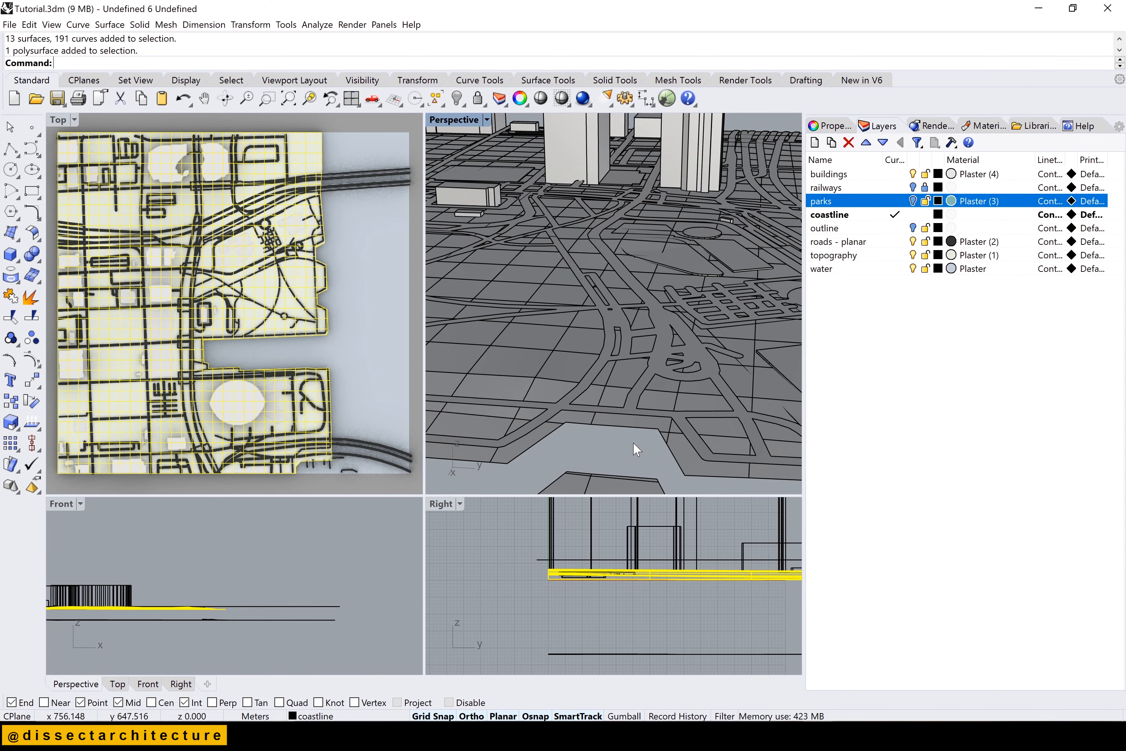
scroll(234, 257, "up", 2)
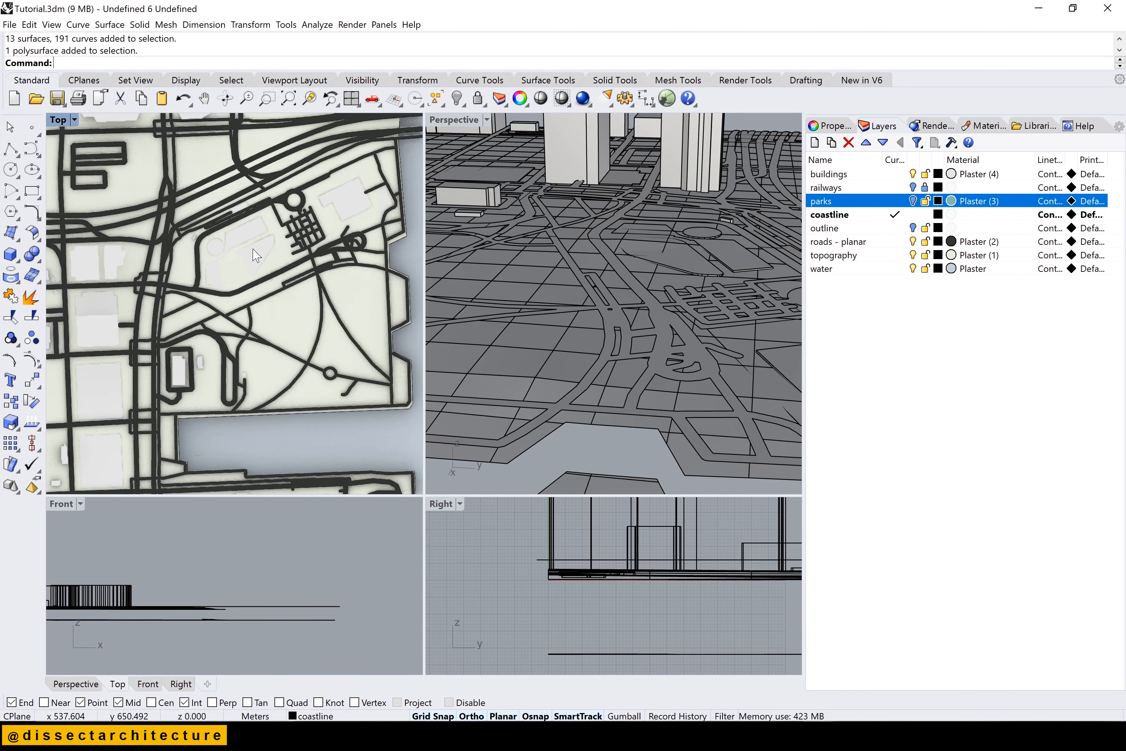
left_click(259, 241)
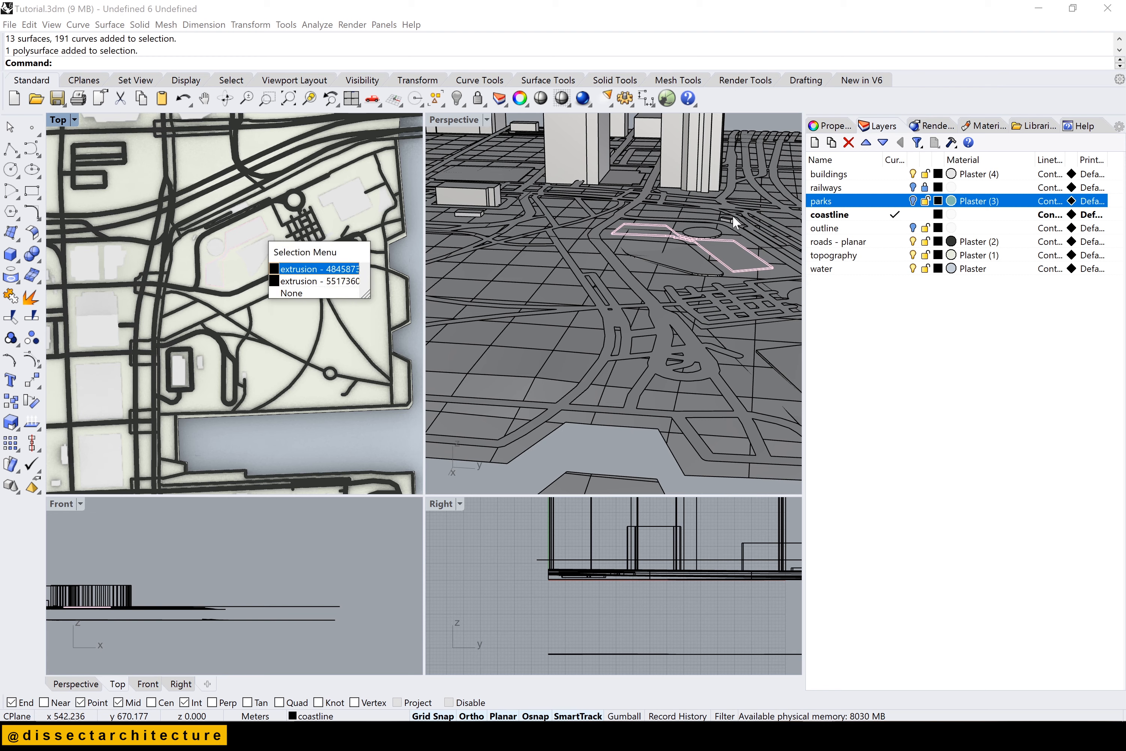
key("Escape")
key("Escape")
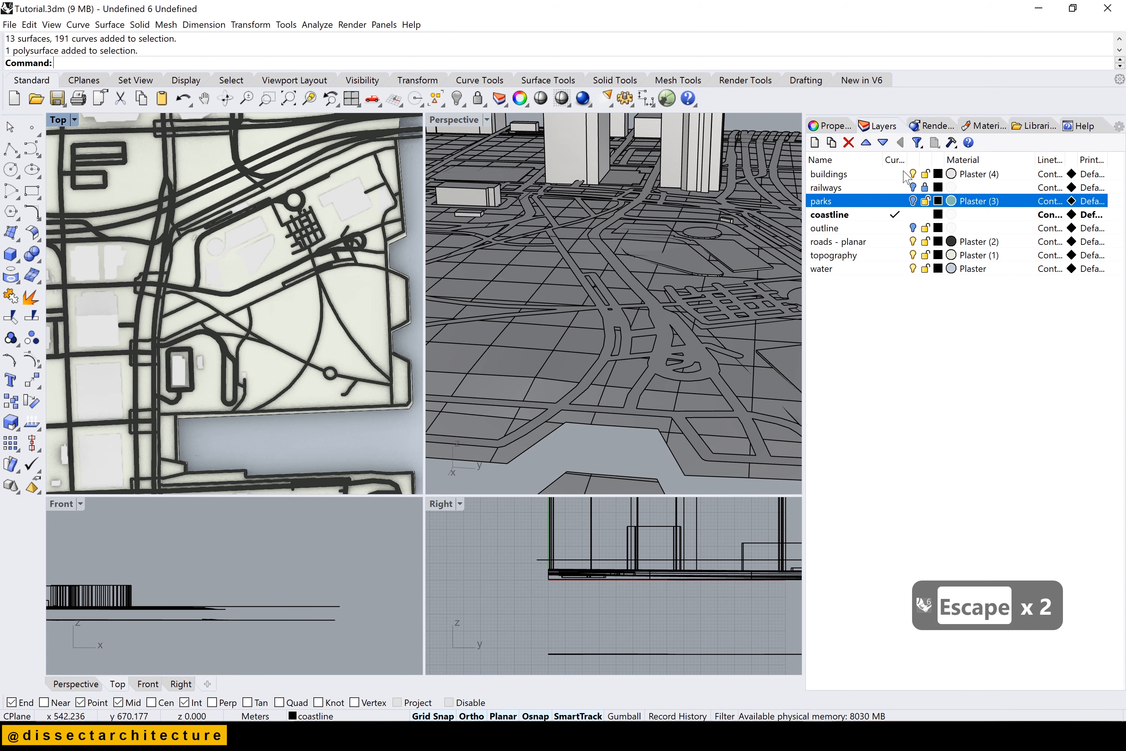
left_click(353, 210)
left_click(390, 207)
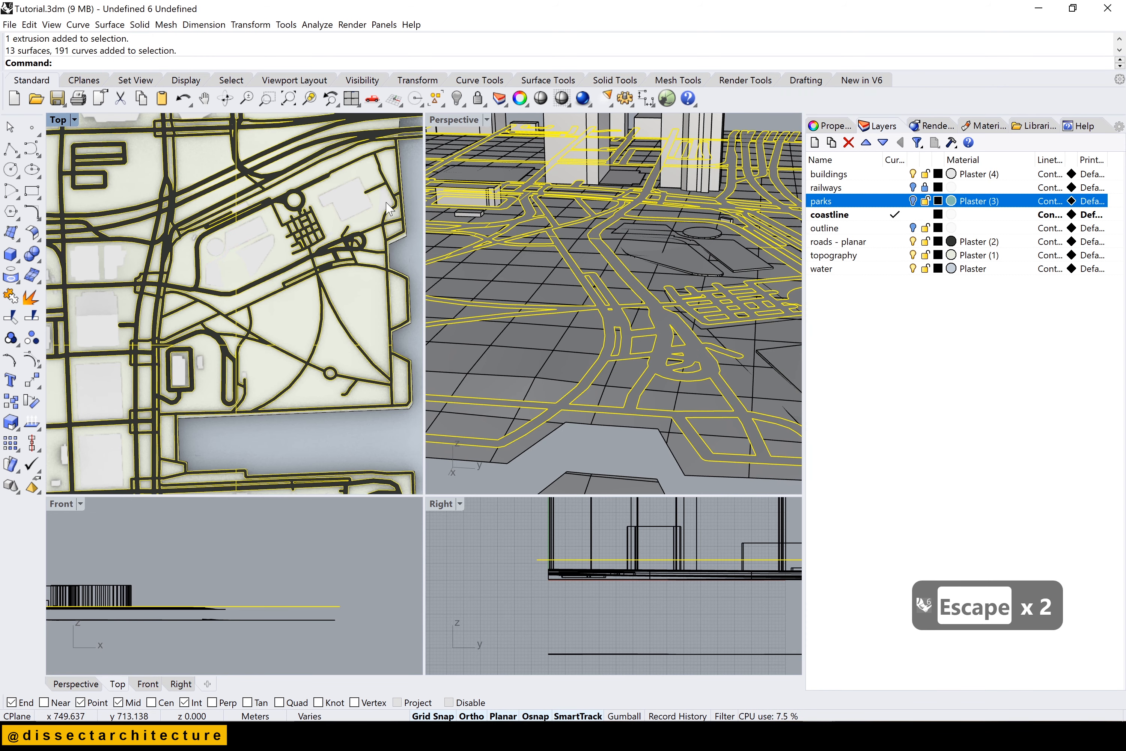
key("Escape")
key("Escape")
scroll(388, 197, "up", 2)
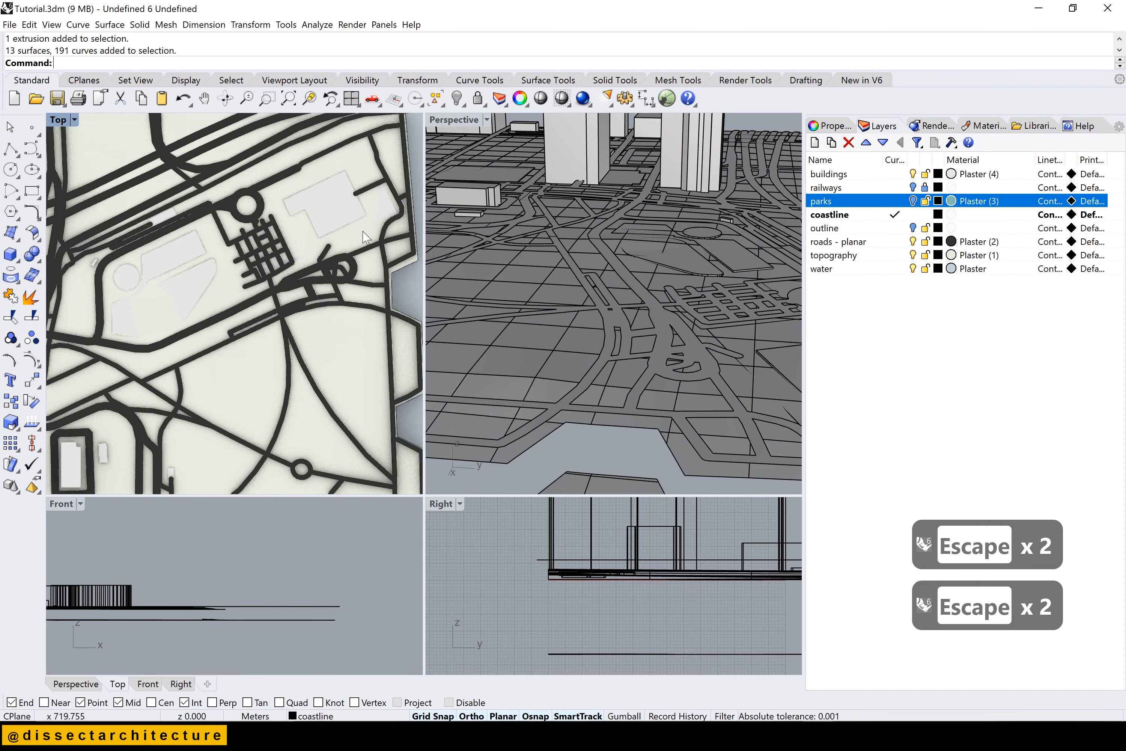
left_click(324, 222)
left_click(390, 212)
key("Escape")
key("Escape")
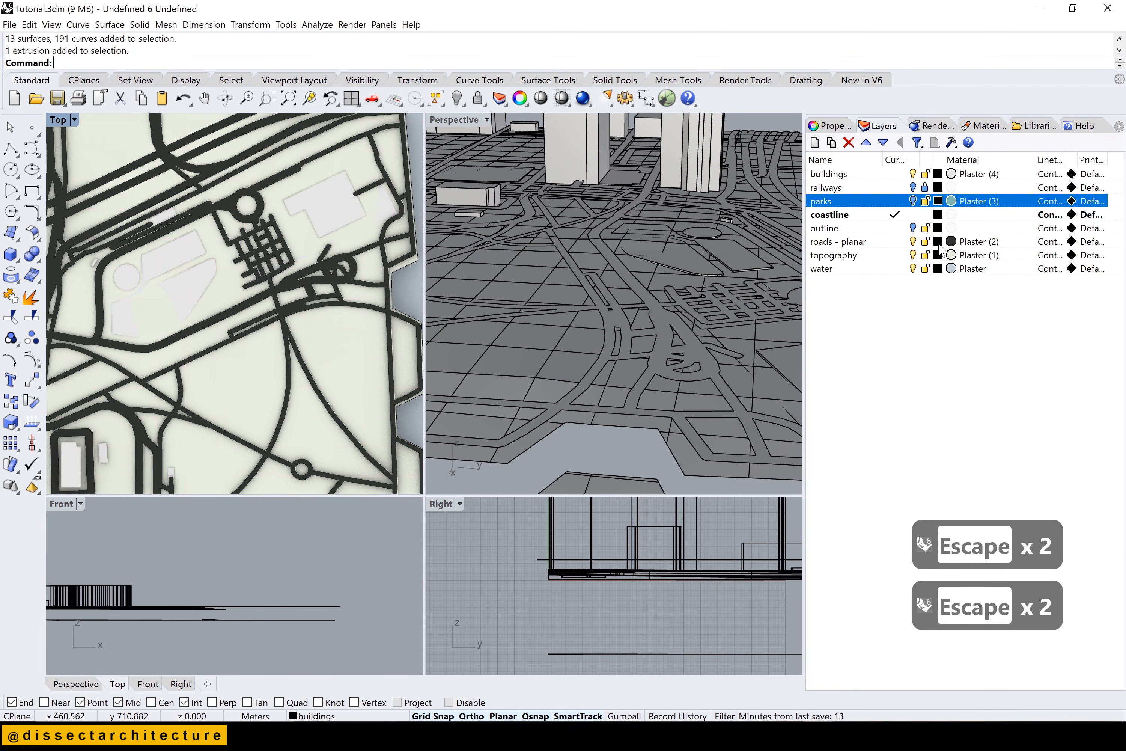
Lock the topography and roads - planar layers against selection
left_click(923, 256)
left_click(387, 212)
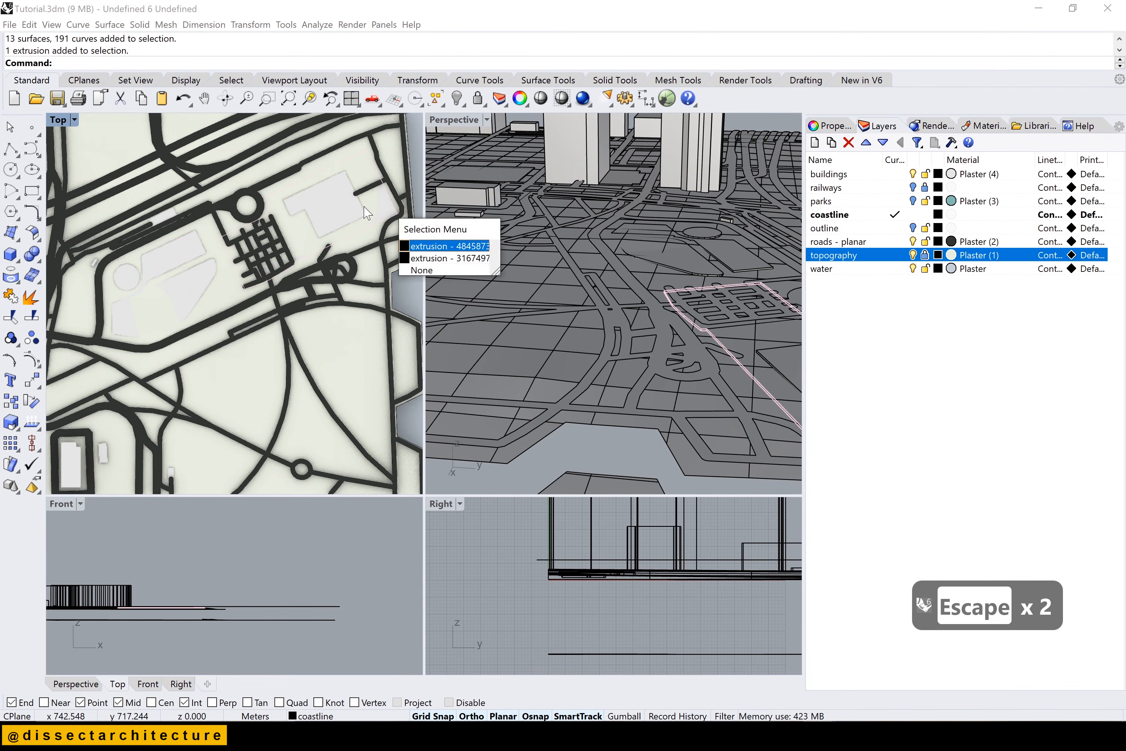
key("Escape")
key("Escape")
key("Escape")
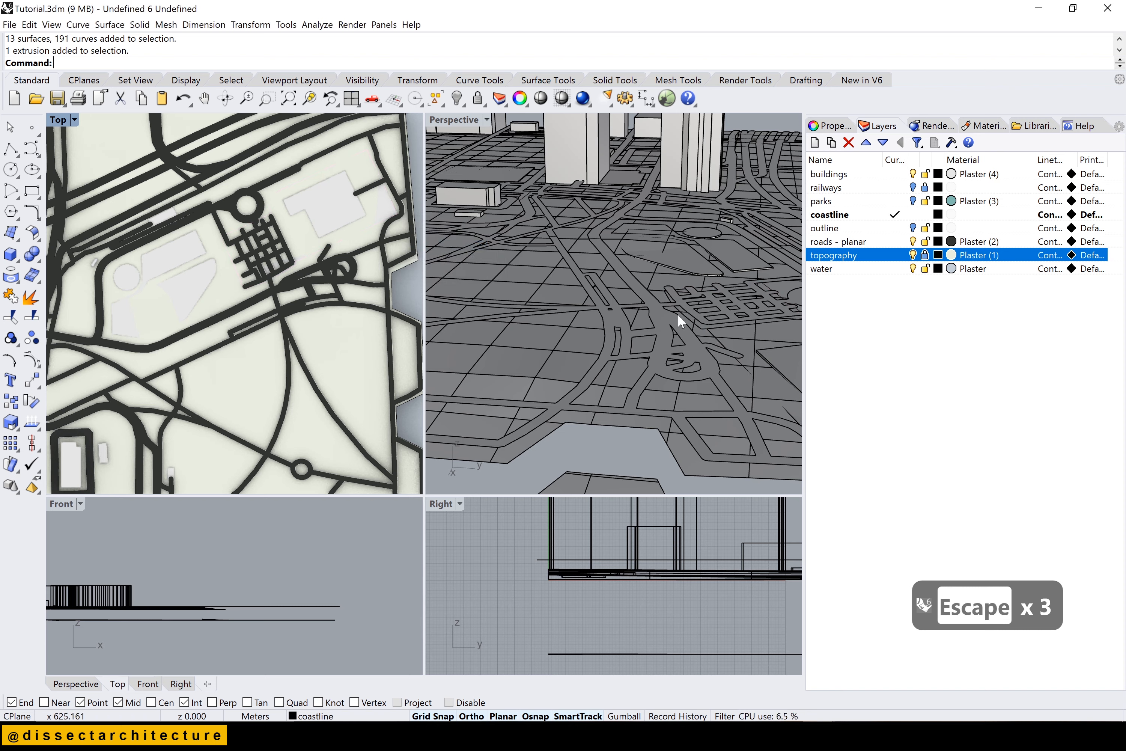
left_click(929, 242)
left_click(927, 242)
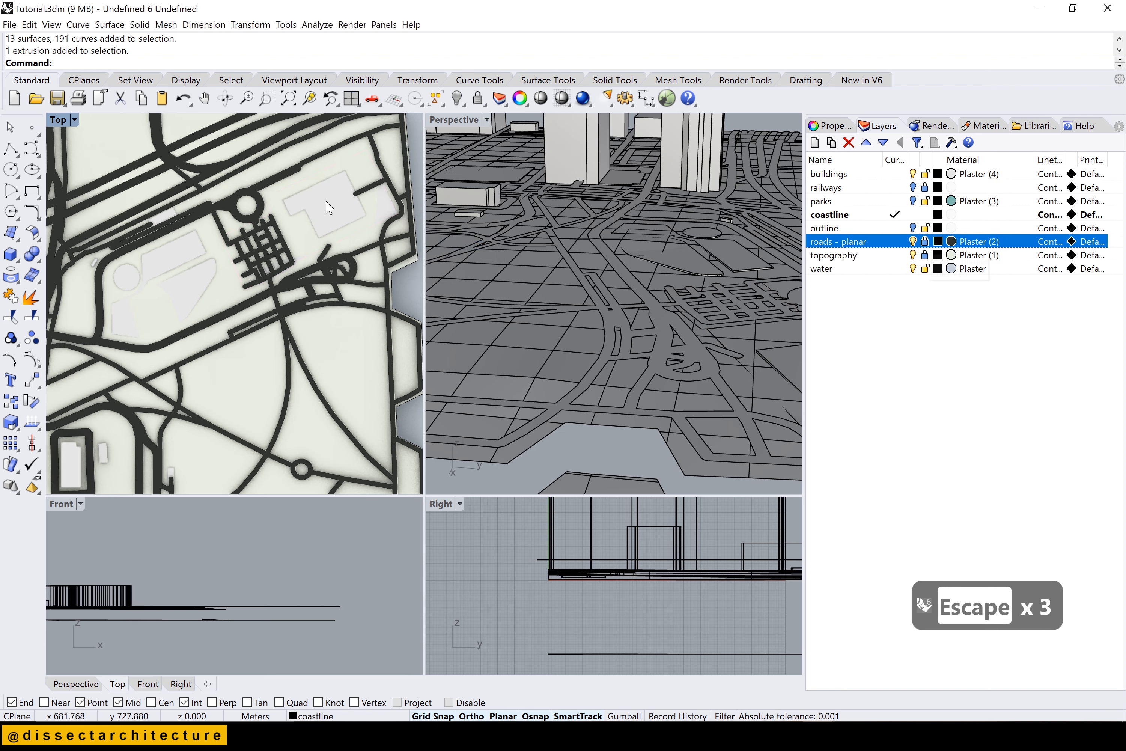
Select the low buildings standing in the northern park area in the Top view and show the parks layer again
left_click(327, 206)
left_click(385, 215)
key("Return")
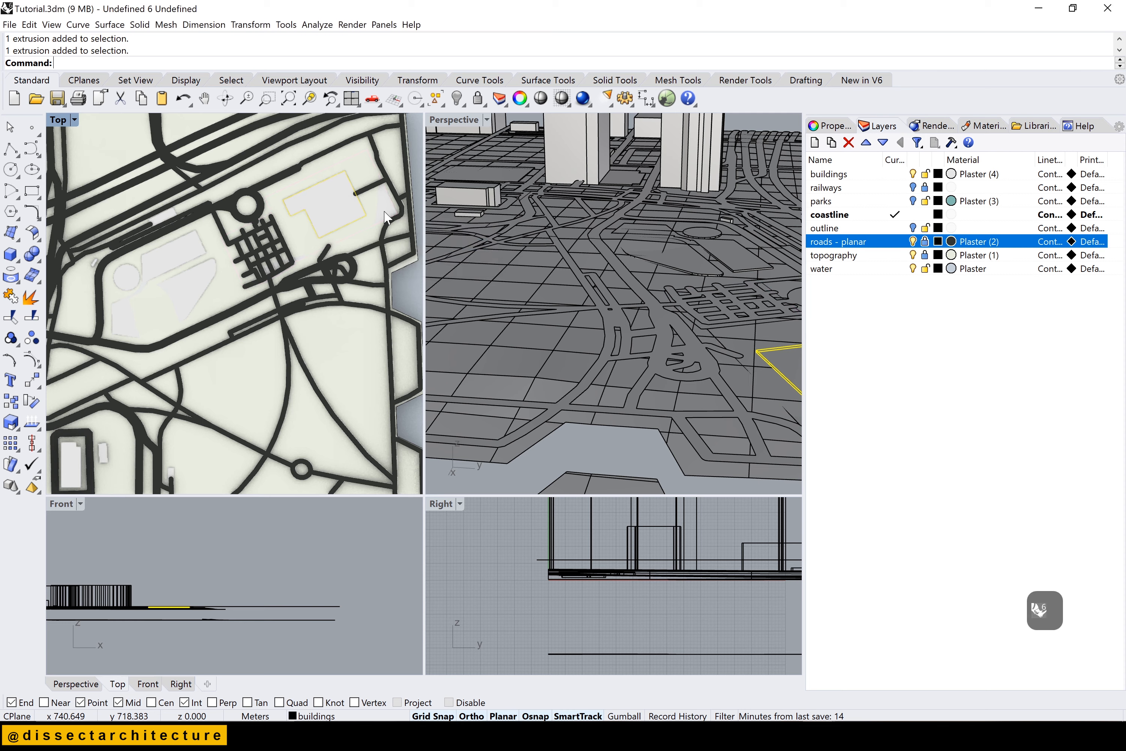
left_click(185, 294, "shift")
left_click(162, 260, "shift")
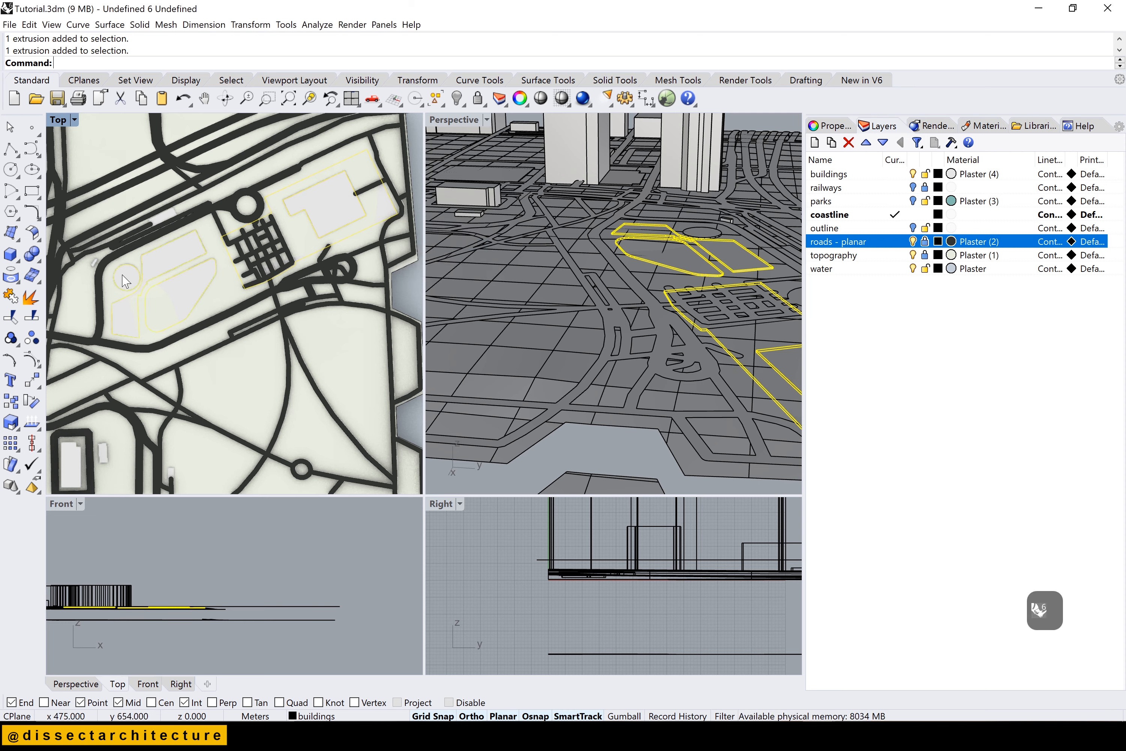
left_click(122, 275, "shift")
scroll(323, 248, "down", 3)
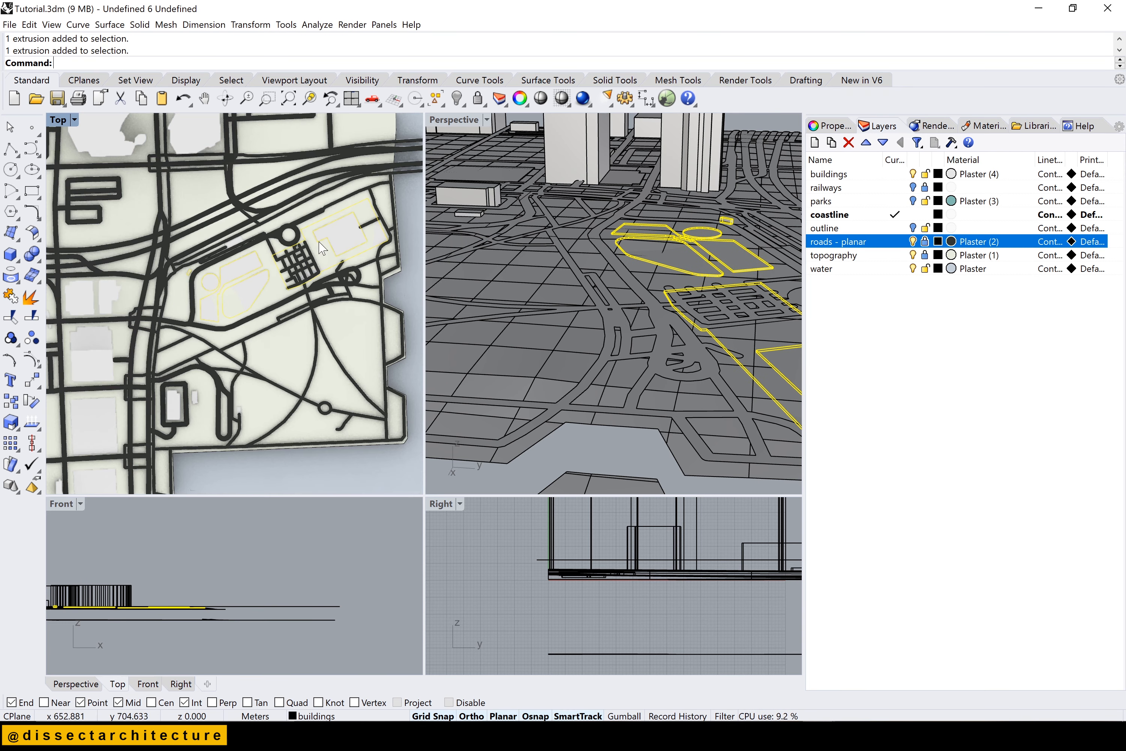
left_click(913, 200)
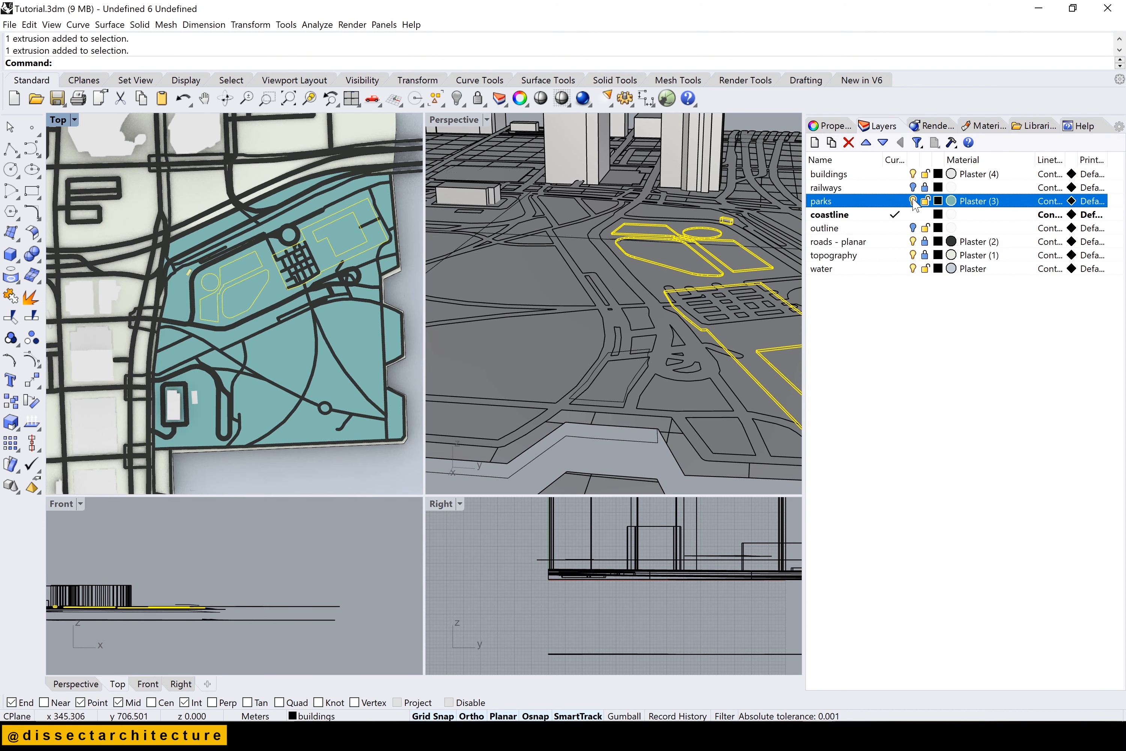
scroll(82, 641, "up", 6)
scroll(112, 644, "up", 8)
scroll(112, 644, "down", 2)
scroll(378, 576, "down", 6)
left_click_drag(372, 562, 374, 562)
key("ctrl+z")
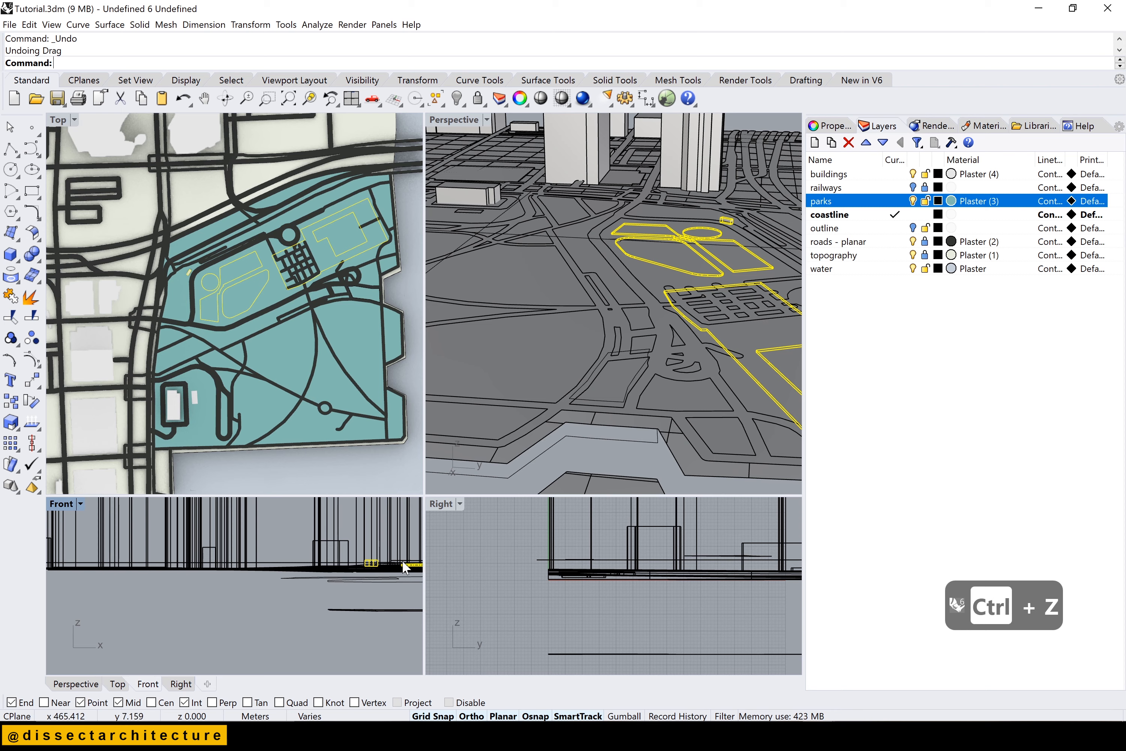
Raise the selected park buildings vertically in the Front view until they lie above the parks surfaces
scroll(350, 589, "down", 3)
scroll(384, 619, "up", 8)
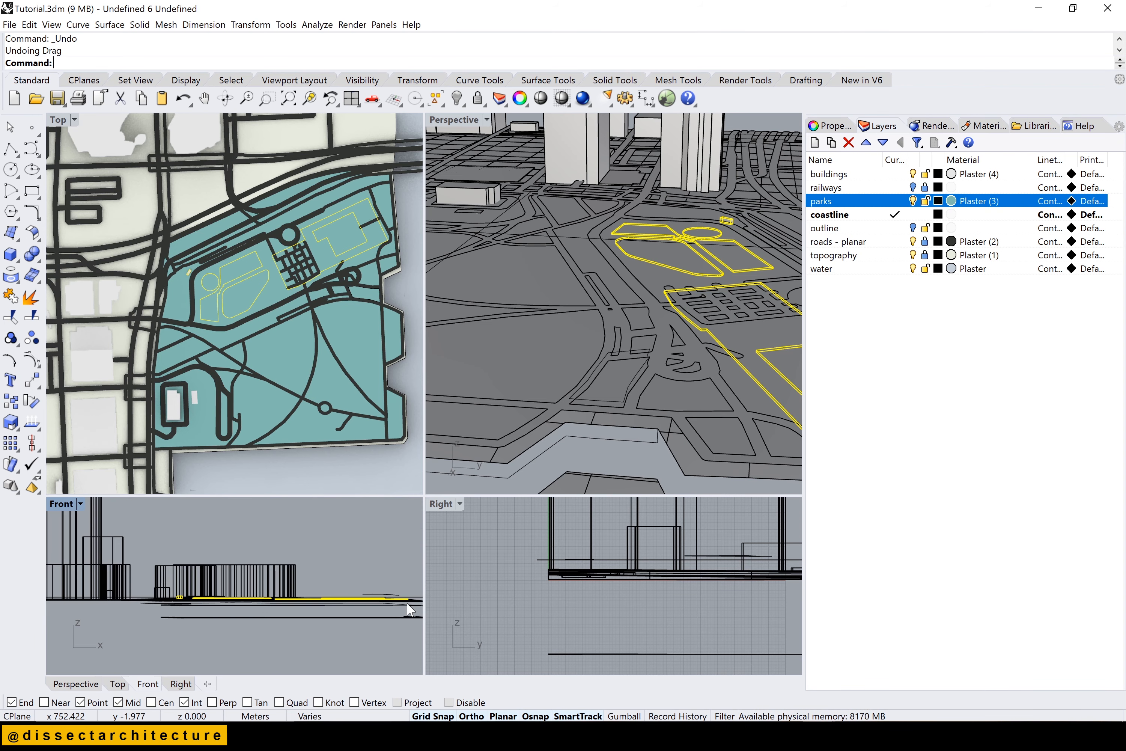
left_click_drag(339, 592, 360, 574)
scroll(342, 587, "up", 3)
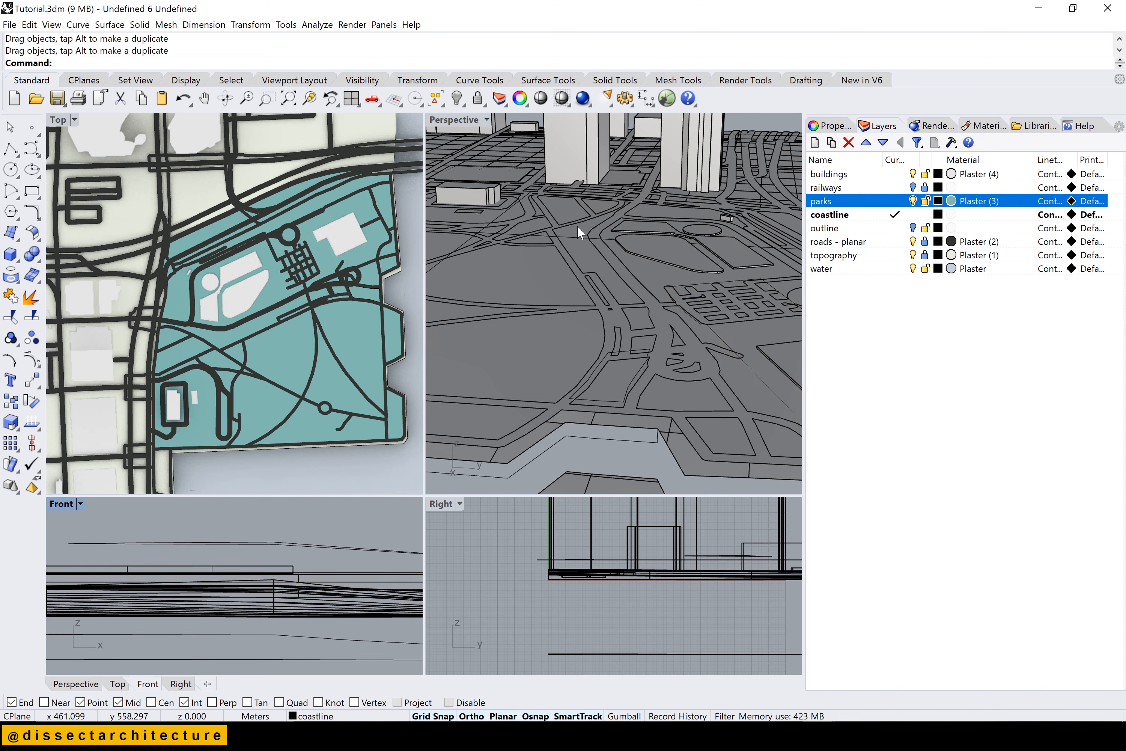
Maximize the Top view, zoom to the extents of the map and open the rendering settings
double_click(59, 120)
type("z")
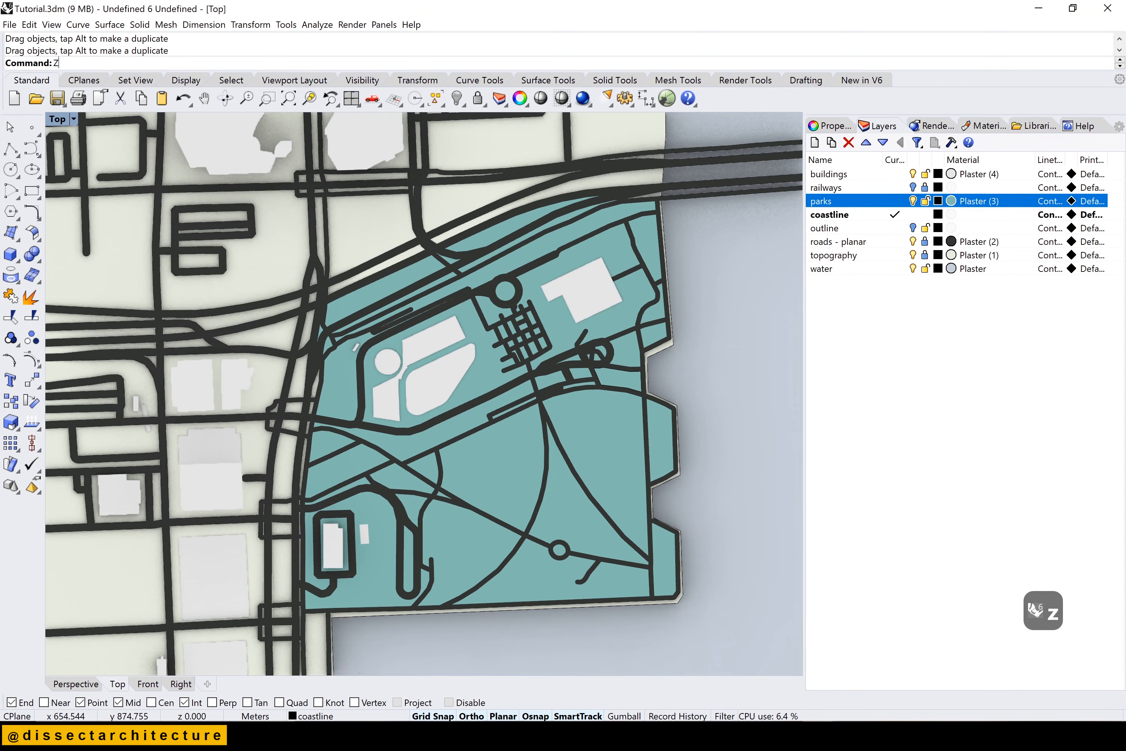
key("Return")
type("e")
key("Return")
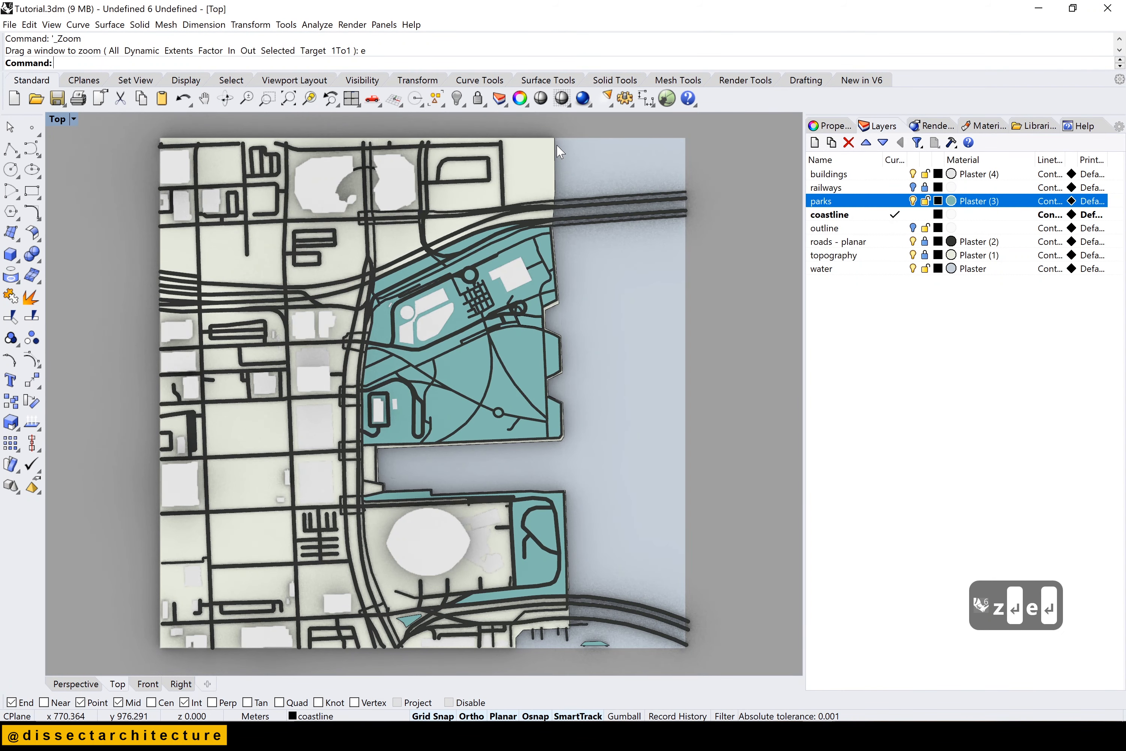
left_click(926, 126)
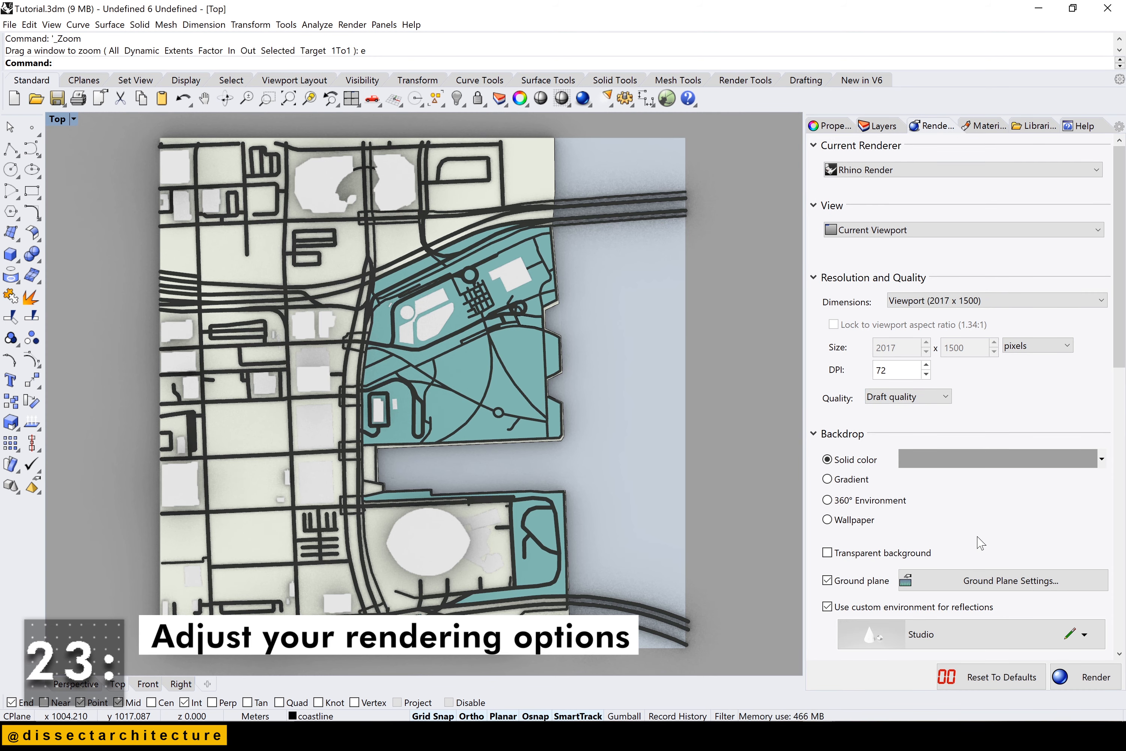
Set the render quality to Good quality and the resolution to 150 DPI
left_click(933, 400)
left_click(913, 432)
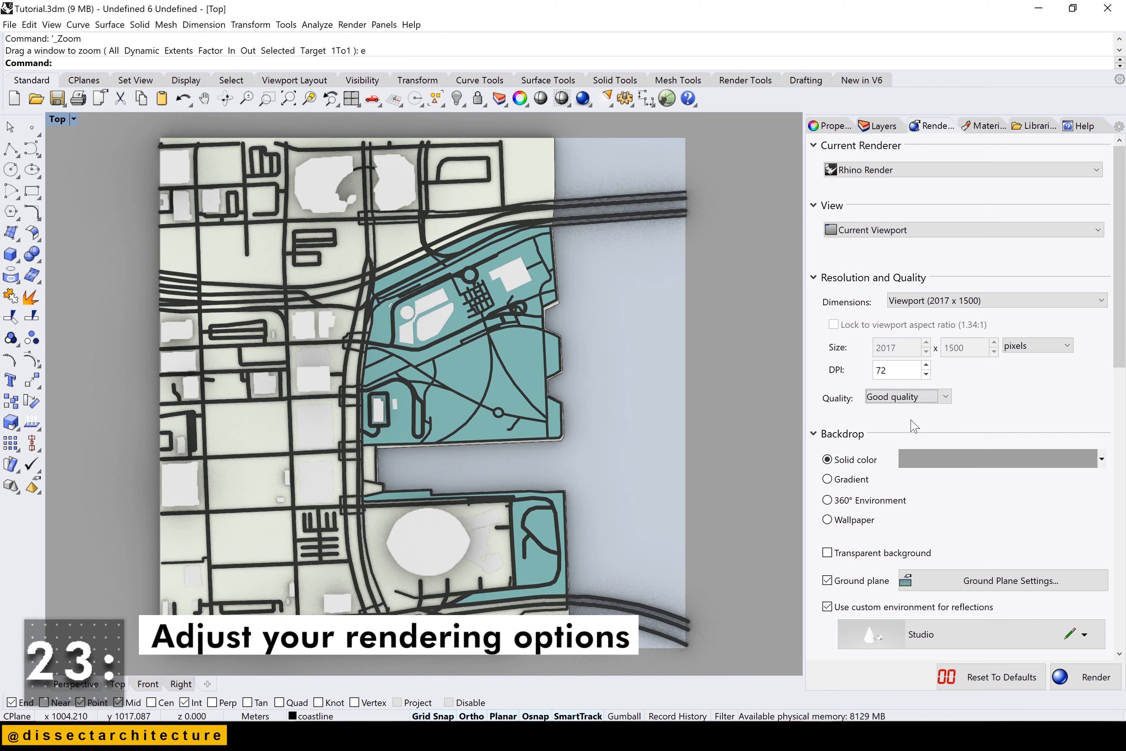
double_click(894, 368)
type("150")
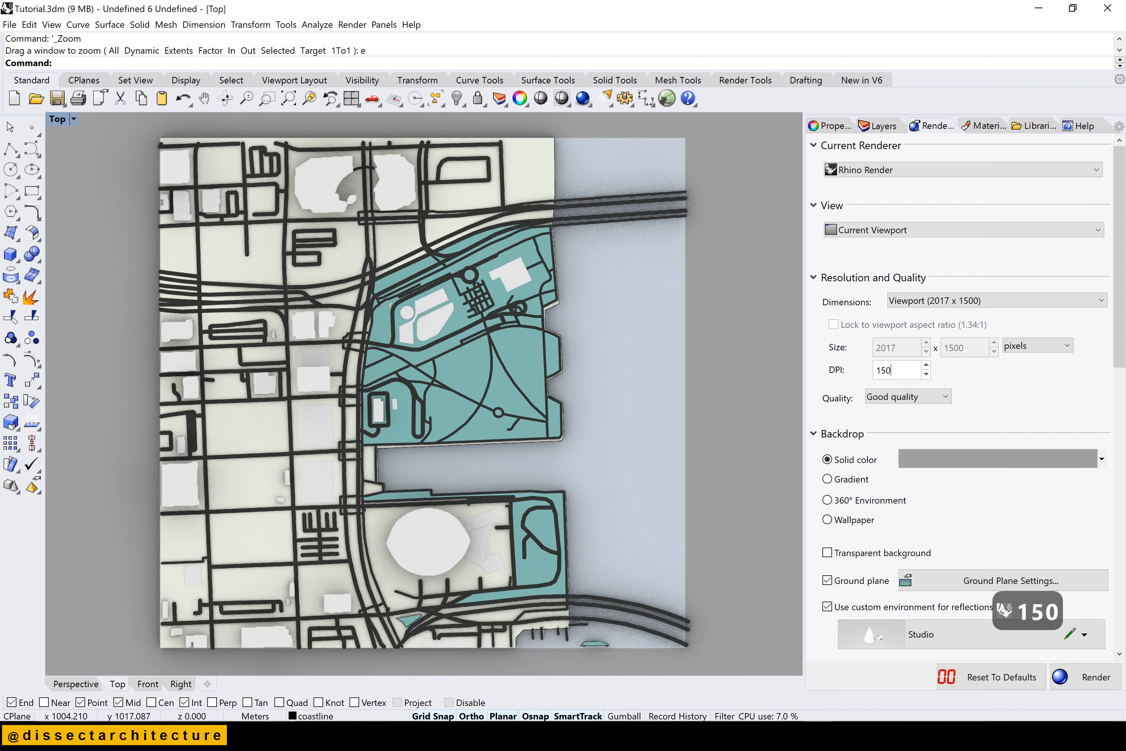
Set custom render dimensions of 3000 x 2000 pixels
left_click(996, 301)
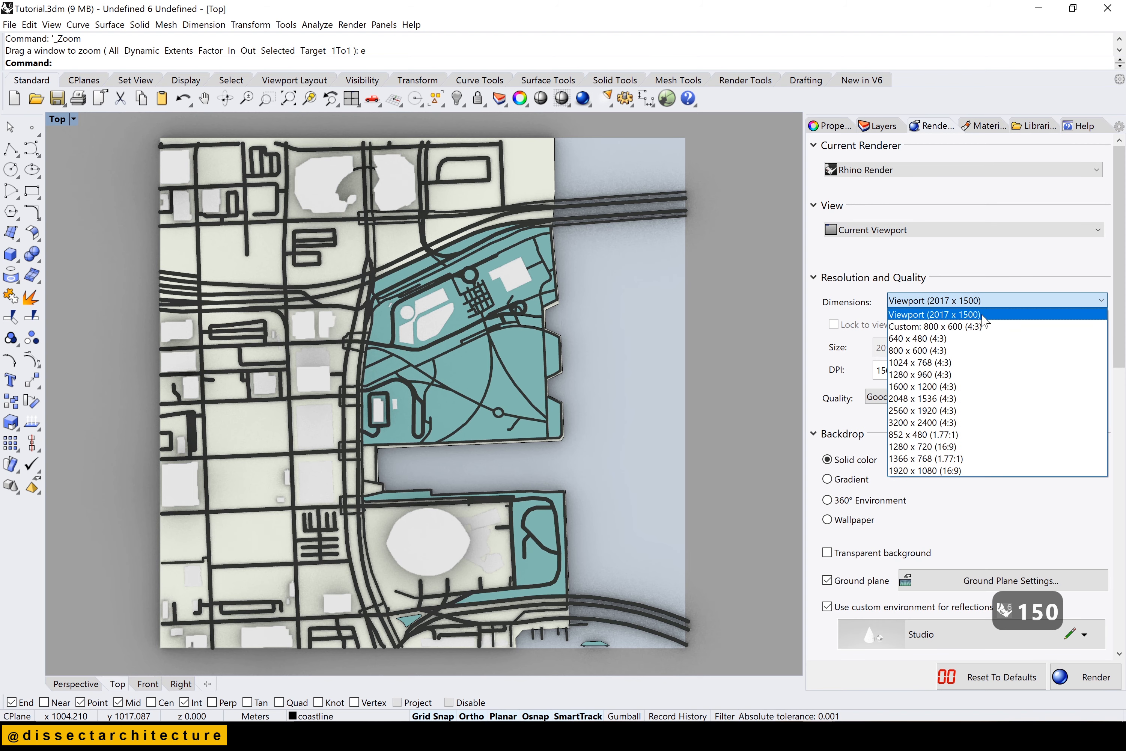
left_click(950, 326)
double_click(902, 349)
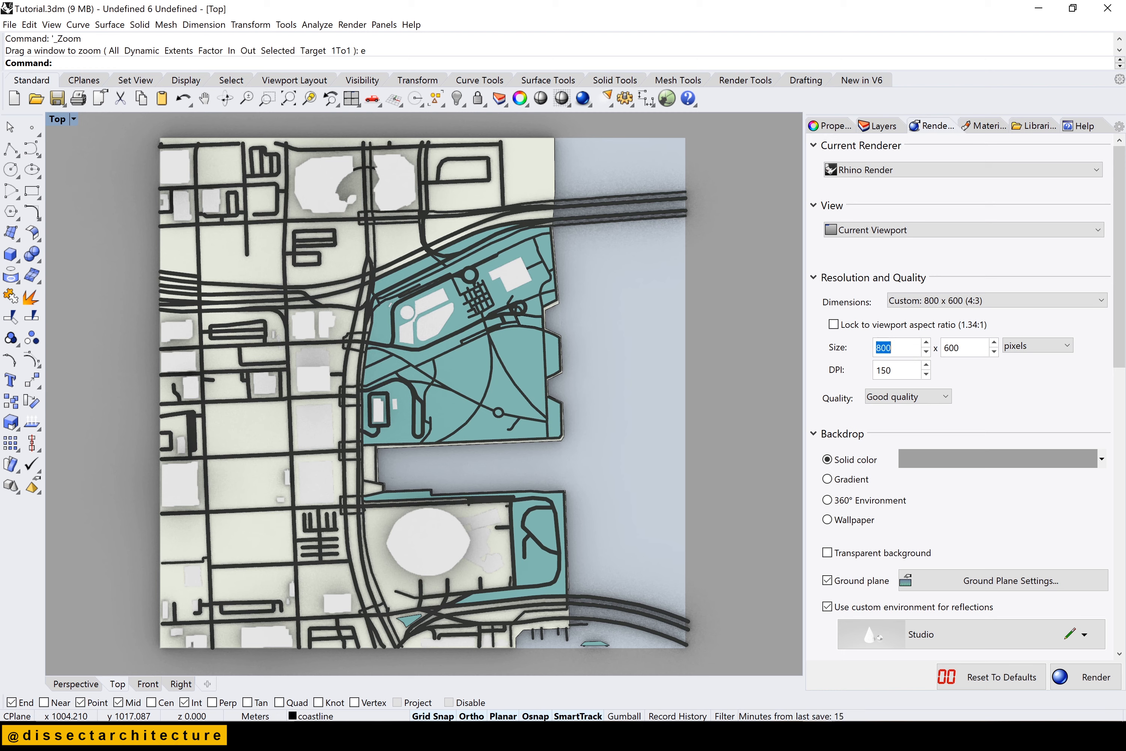
type("3000")
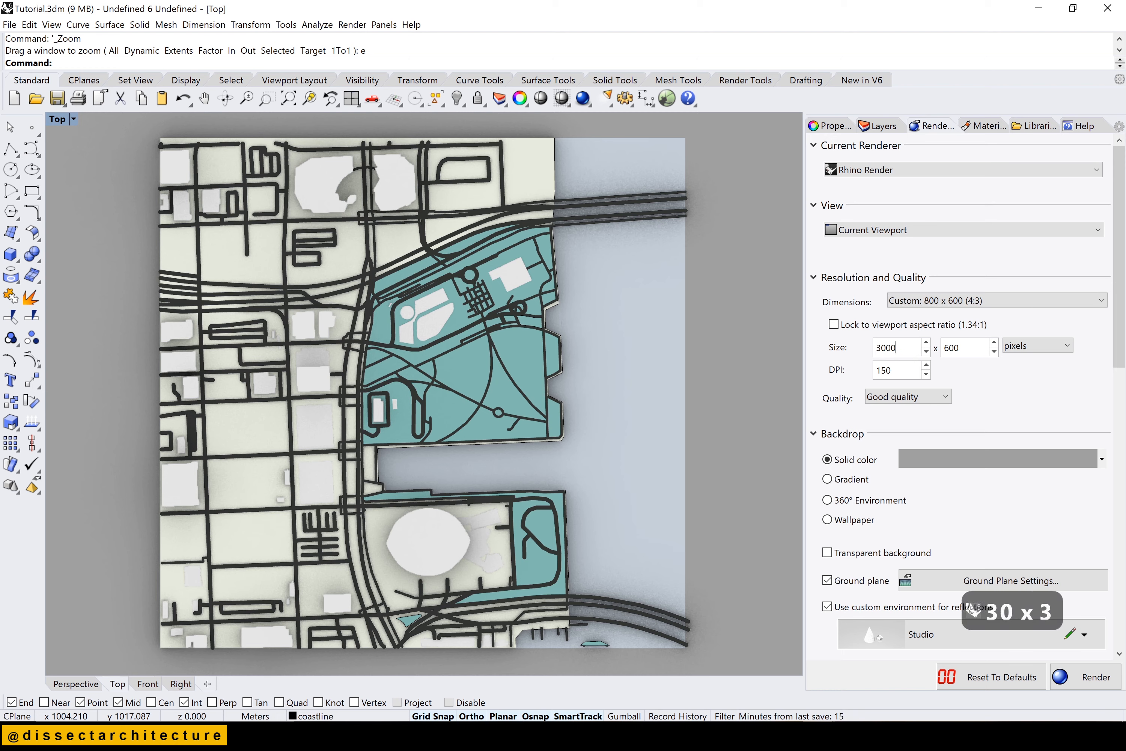
key("Tab")
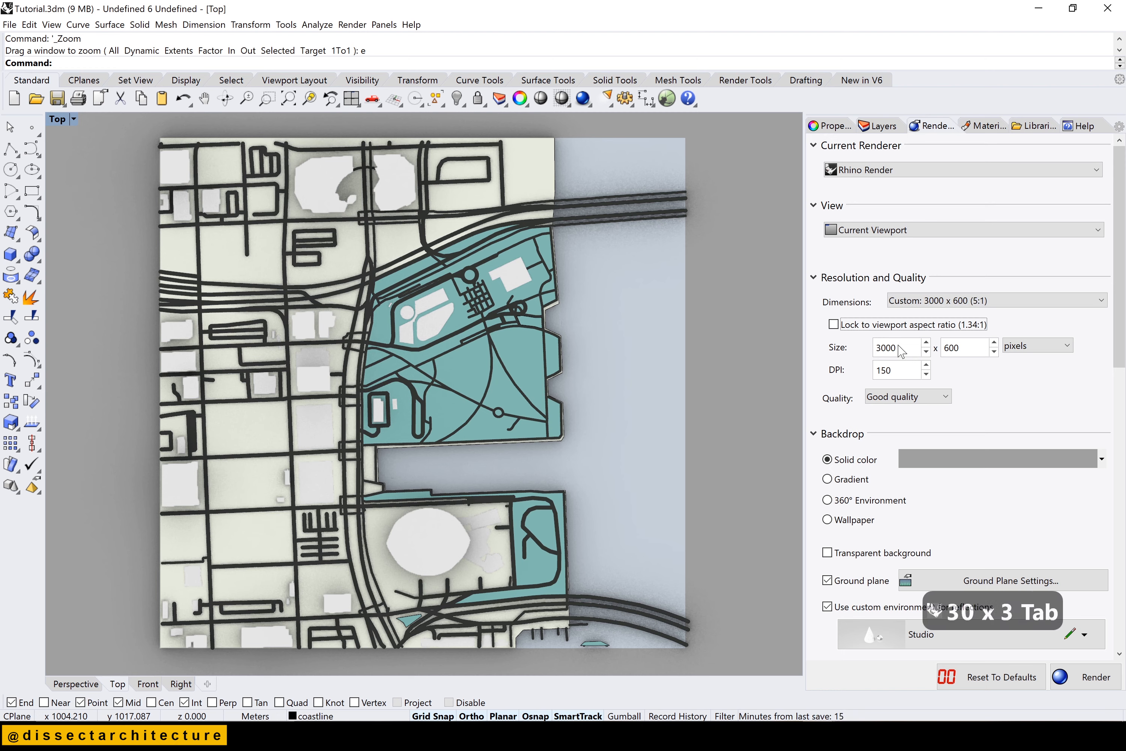
double_click(967, 352)
type("2000")
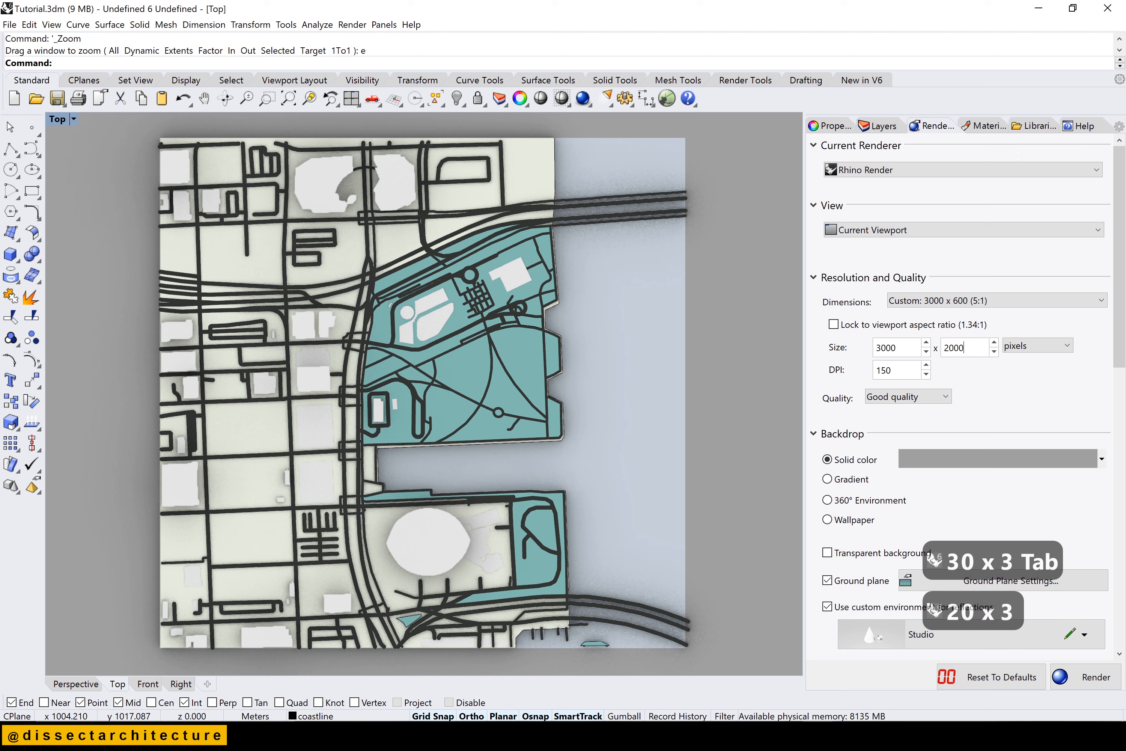
double_click(900, 352)
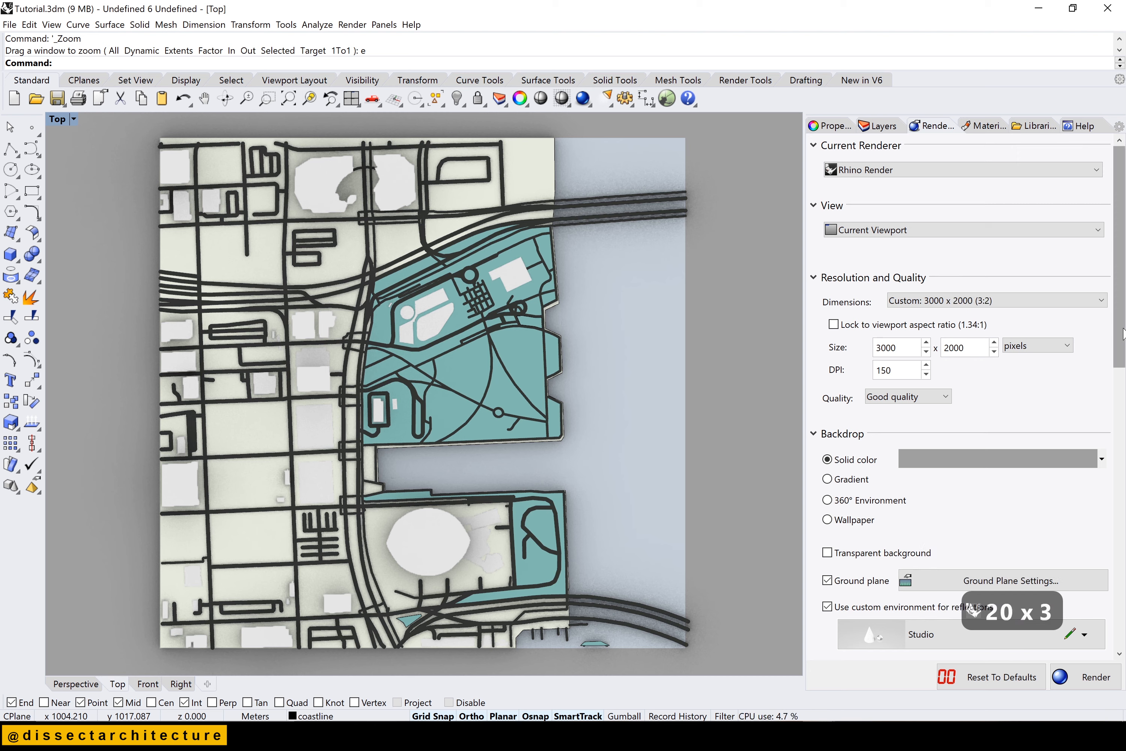
Enable the transparent background for the render and turn off the ground plane and the custom environment for reflections
scroll(966, 372, "down", 5)
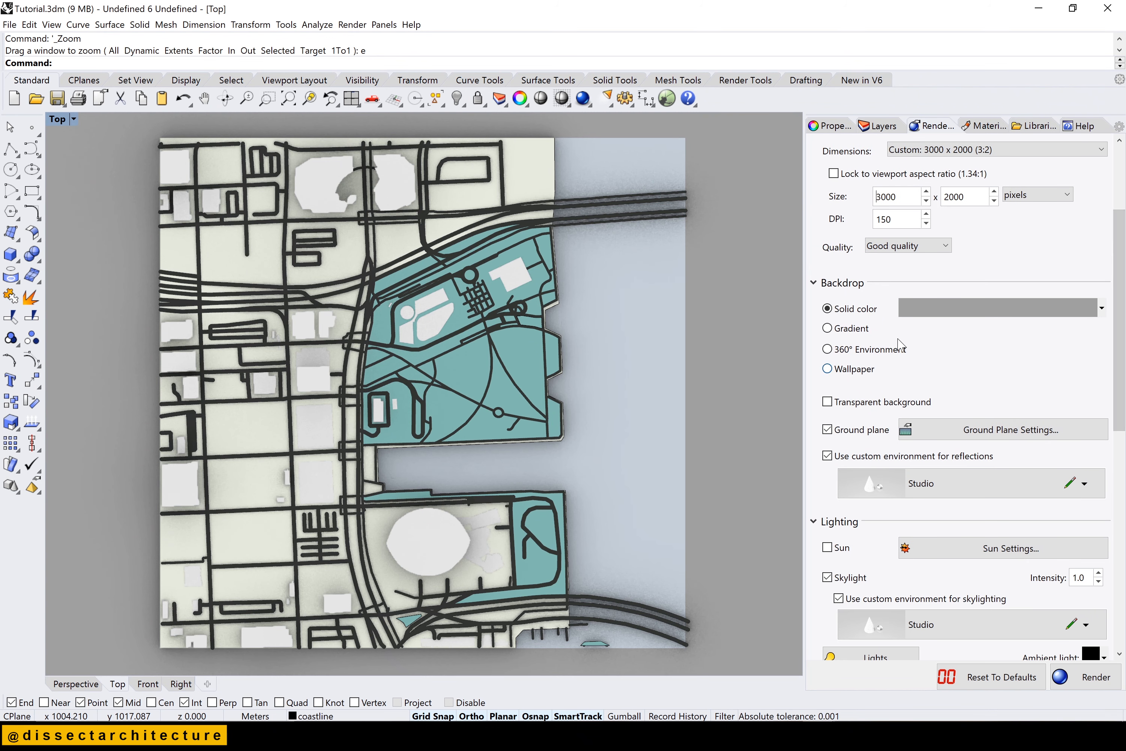
left_click(877, 403)
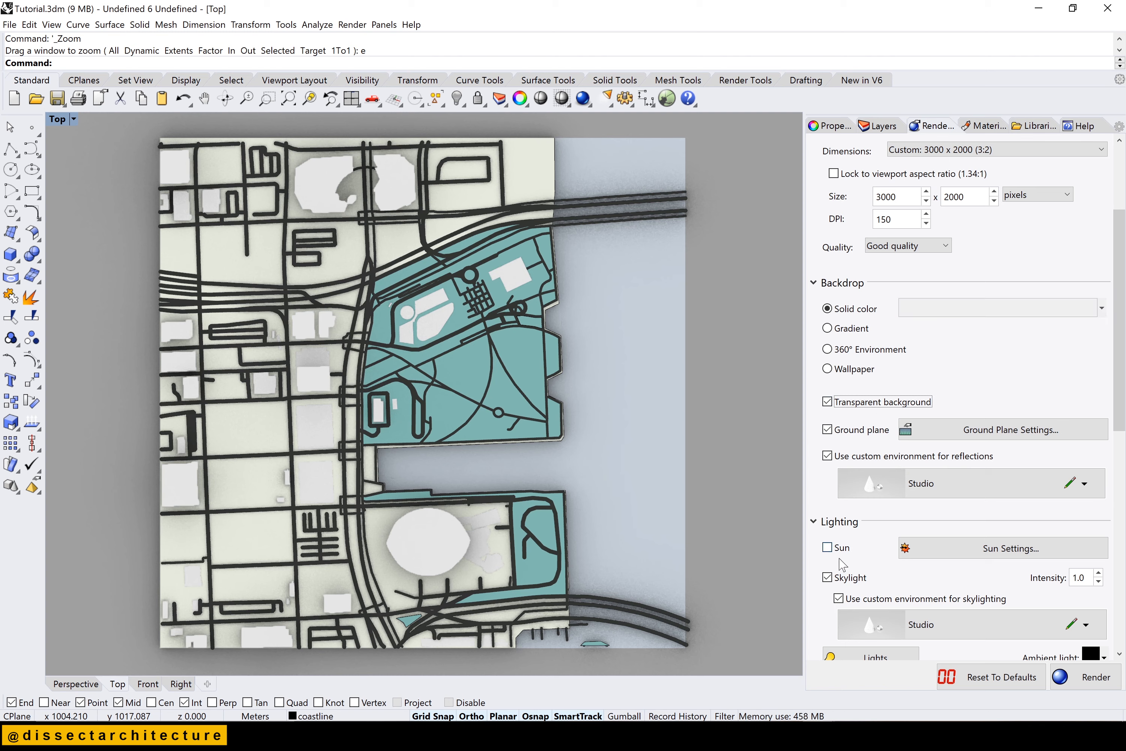
left_click(833, 435)
left_click(832, 434)
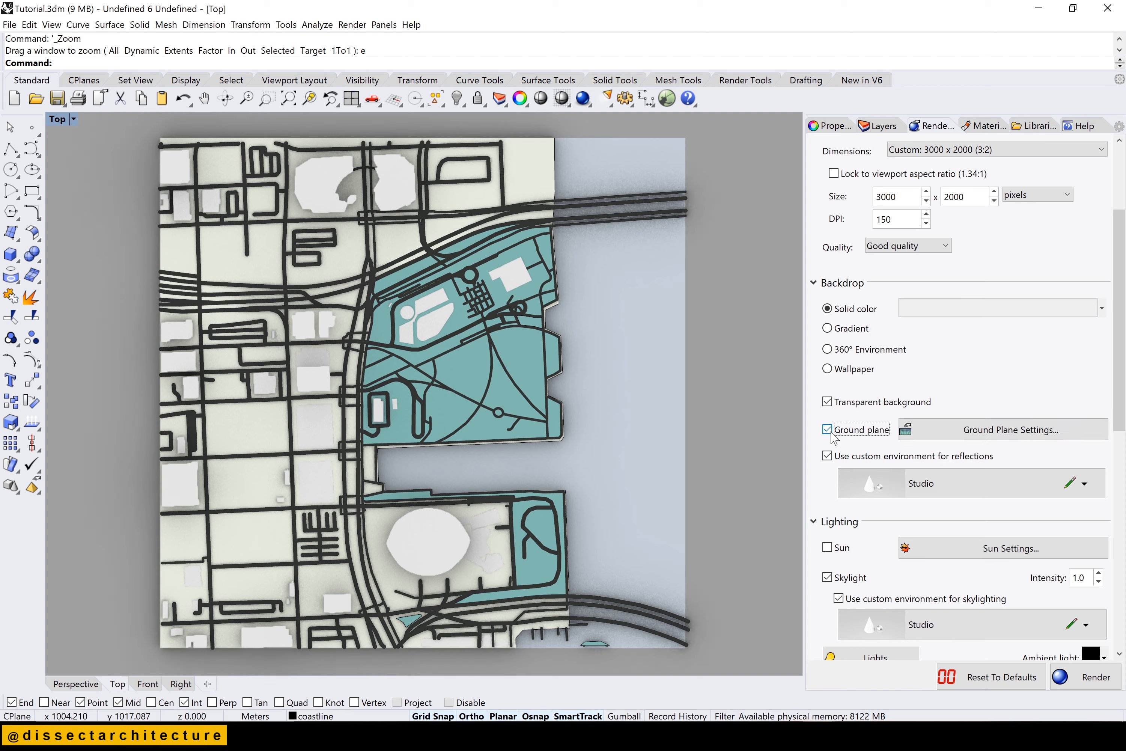
Go through the remaining lighting and advanced render settings and start rendering the Top view
left_click_drag(1124, 320, 1125, 406)
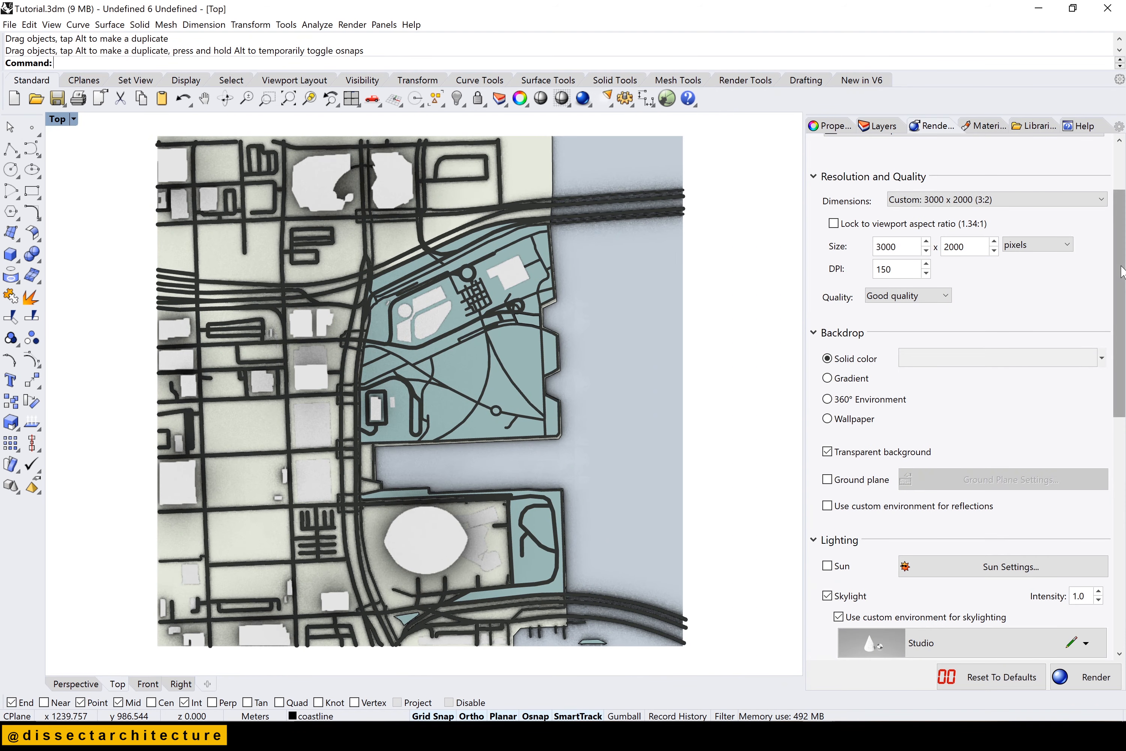
left_click_drag(1123, 271, 1124, 437)
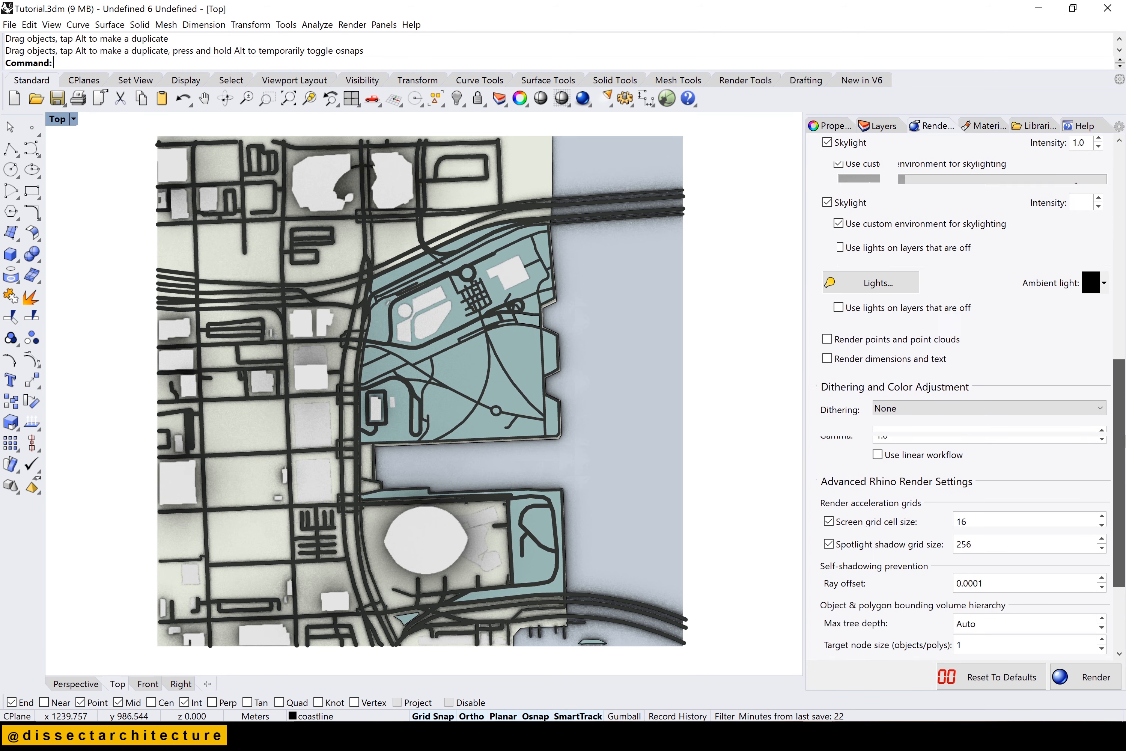
left_click(1060, 676)
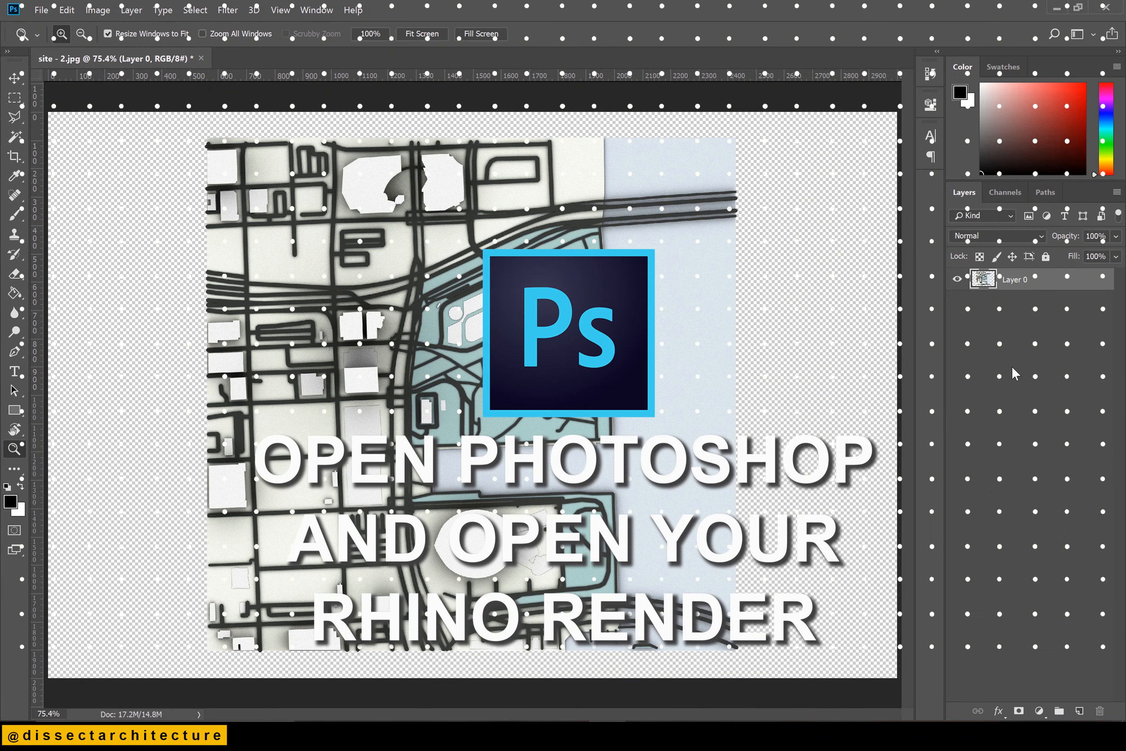
Switch to Photoshop with the Rhino render open and rename its layer to site
double_click(1008, 280)
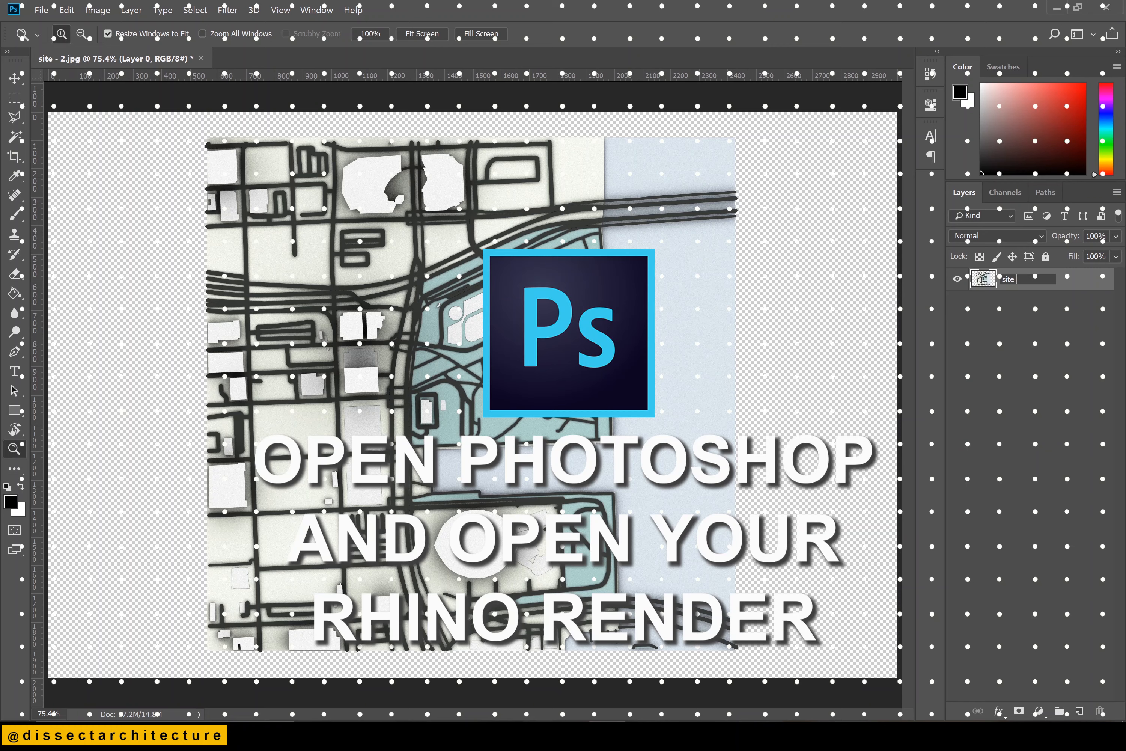
type("site")
key("BackSpace")
key("Return")
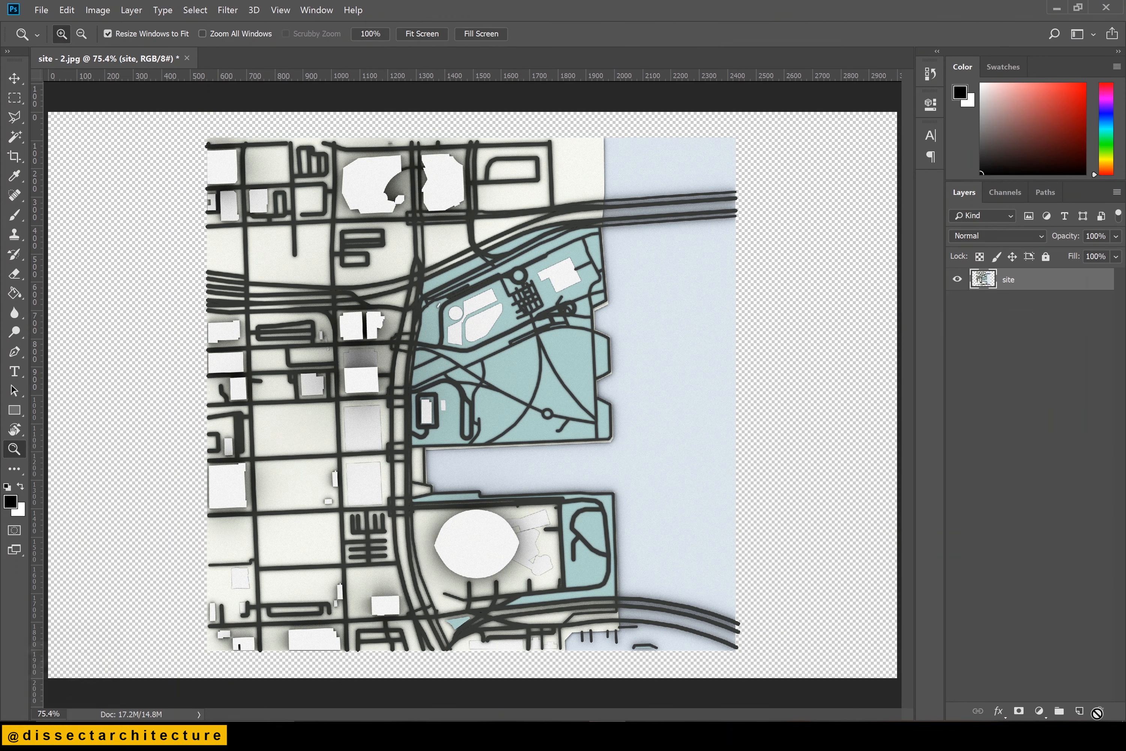
Create a new layer named background and place it below the site layer
left_click(1079, 711)
double_click(1012, 280)
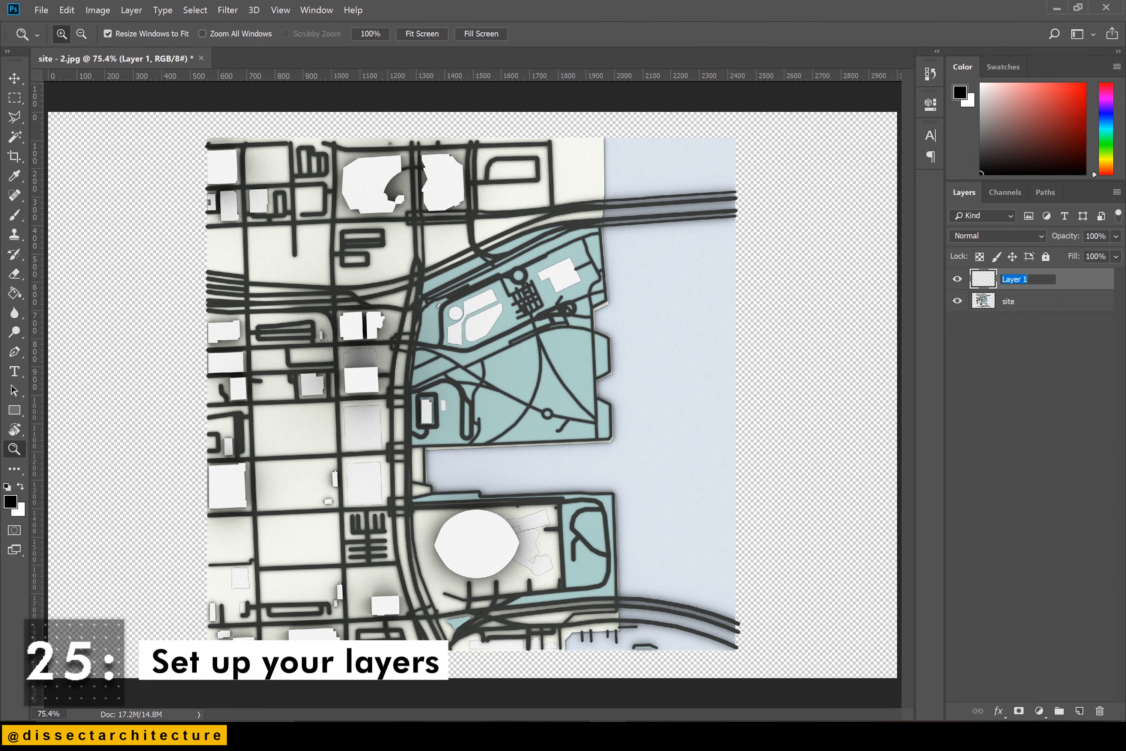
type("background")
key("Return")
left_click_drag(1013, 280, 1016, 315)
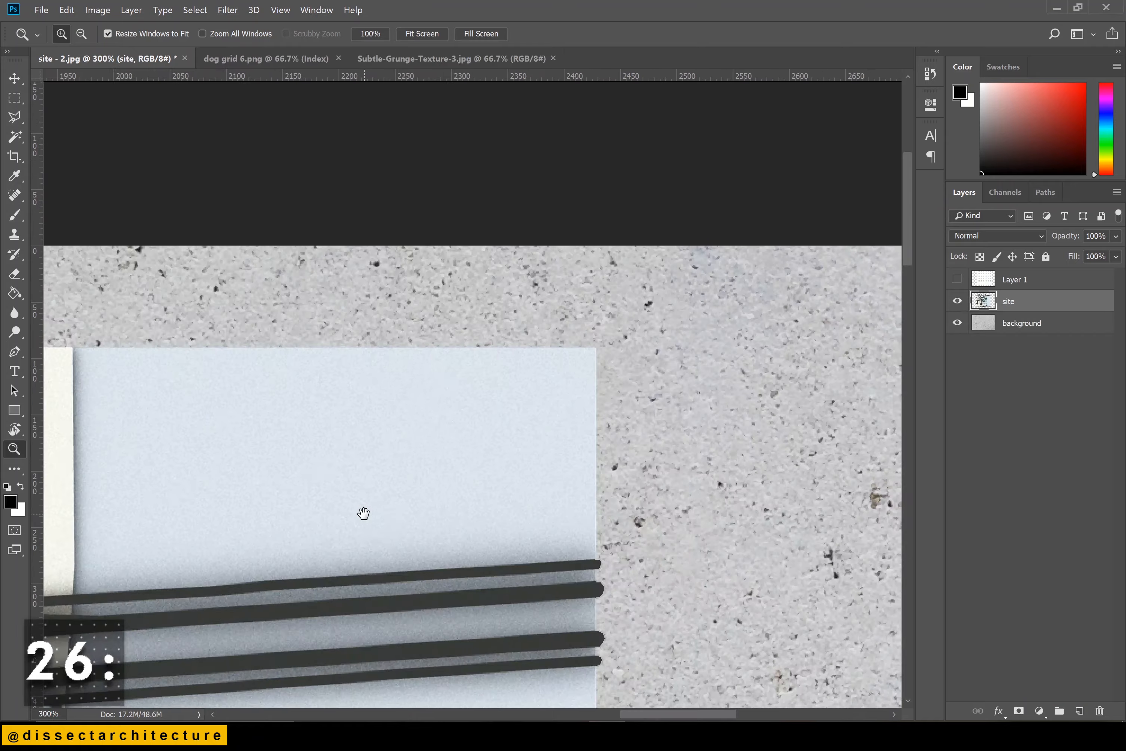
Select the open water north of the upper bridge on the site layer with the Magic Wand at tolerance 35
left_click_drag(365, 512, 459, 342)
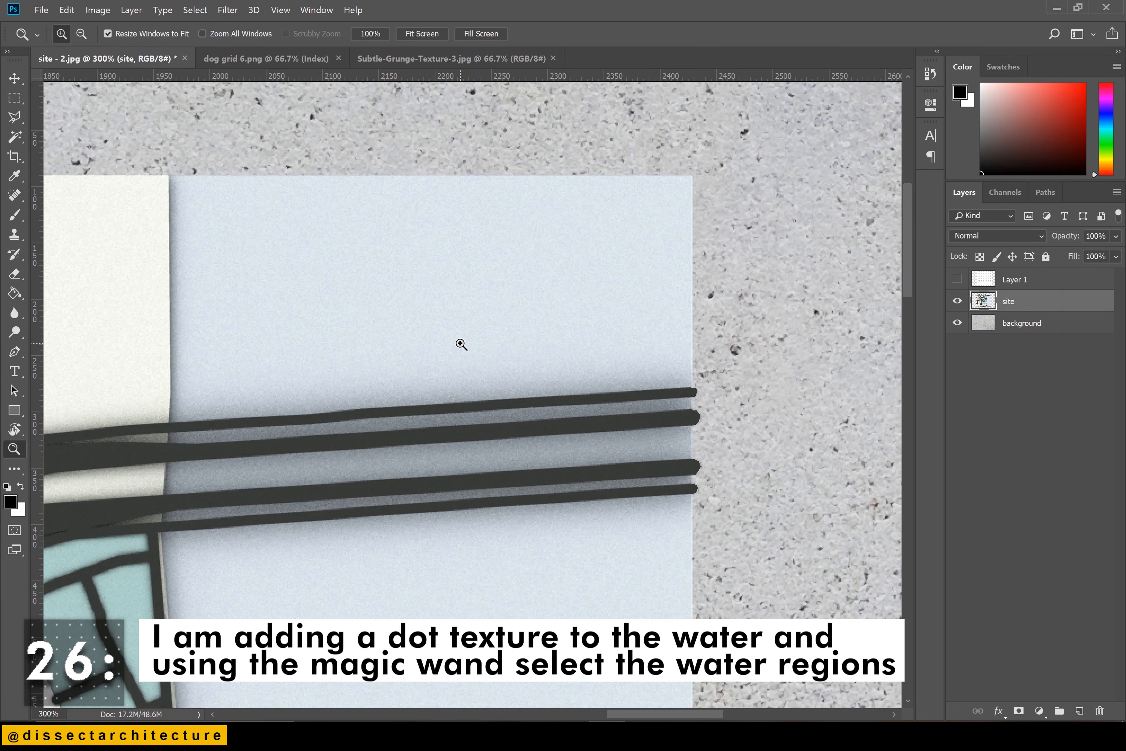
key("w")
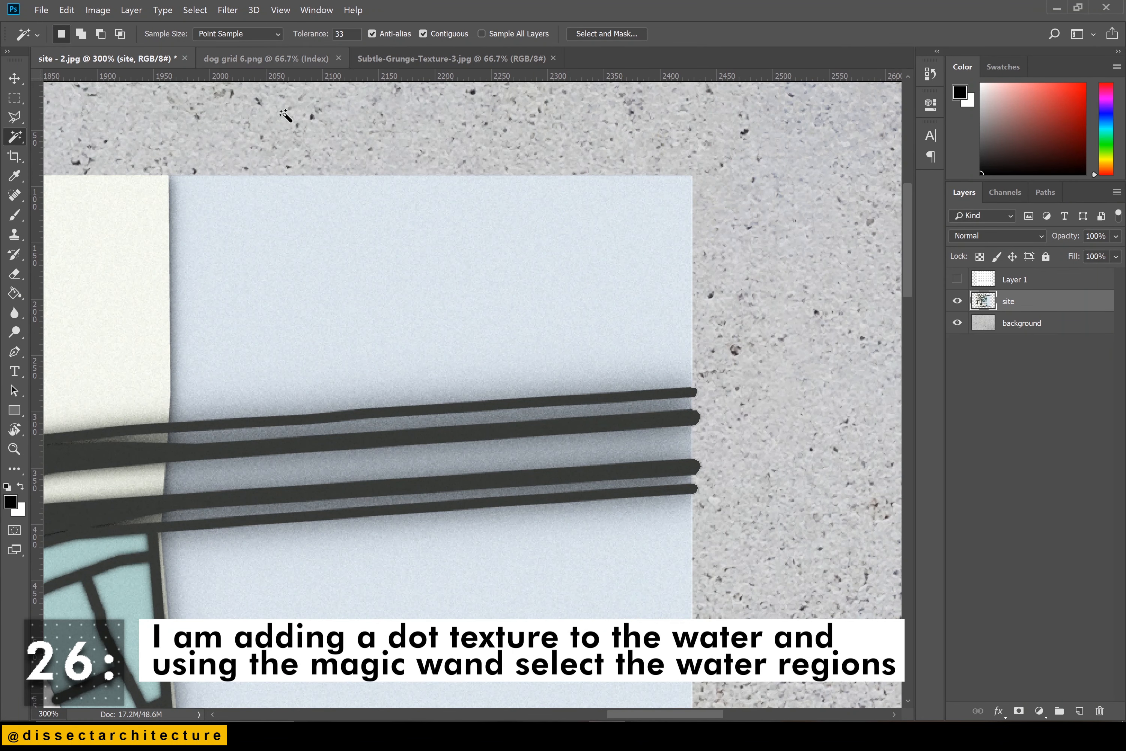
left_click(270, 218)
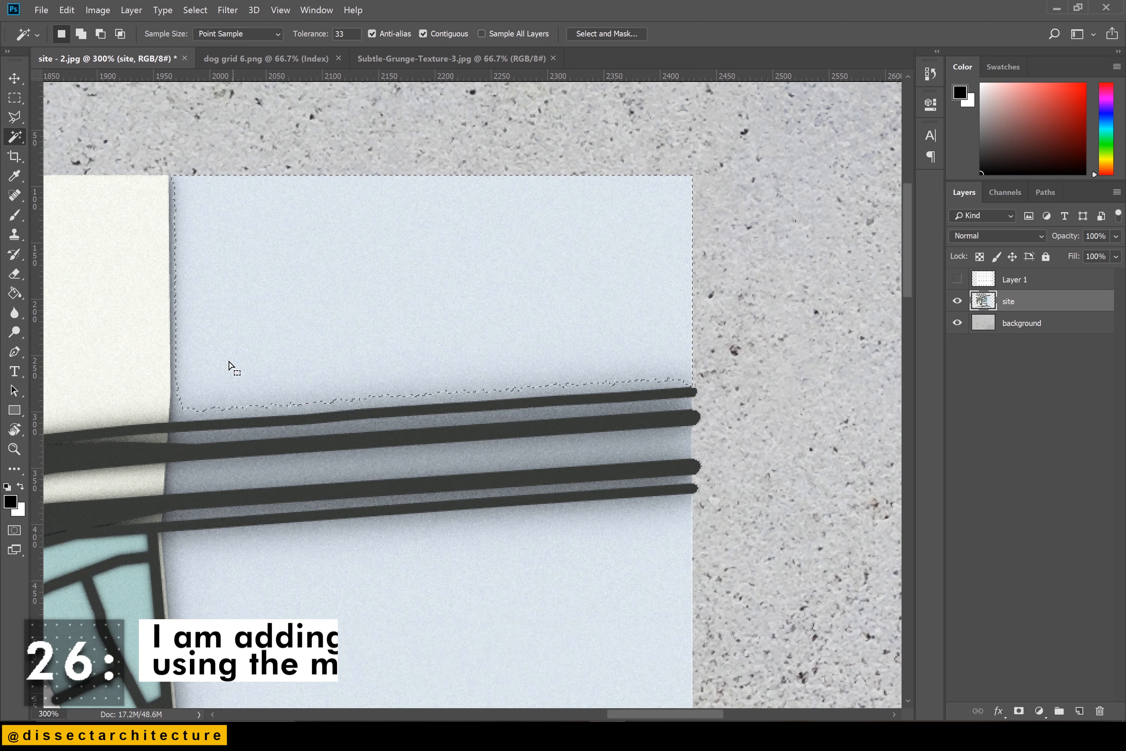
key("ctrl+d")
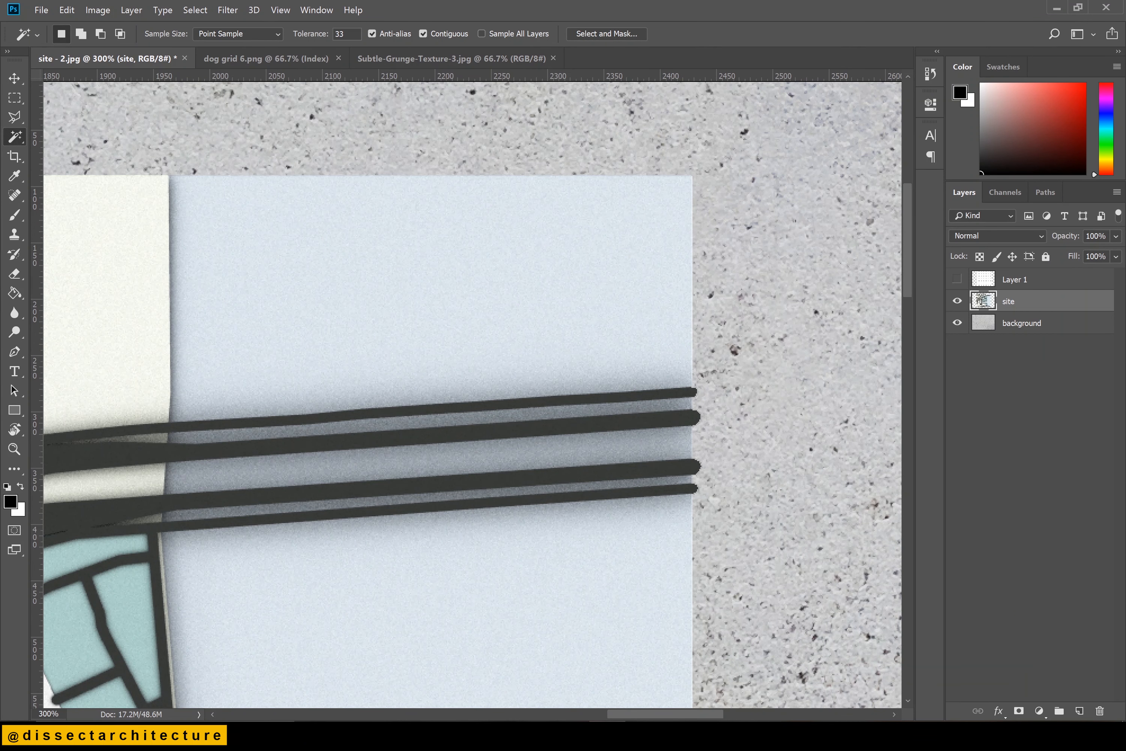
left_click(341, 34)
key("Return")
left_click(315, 274)
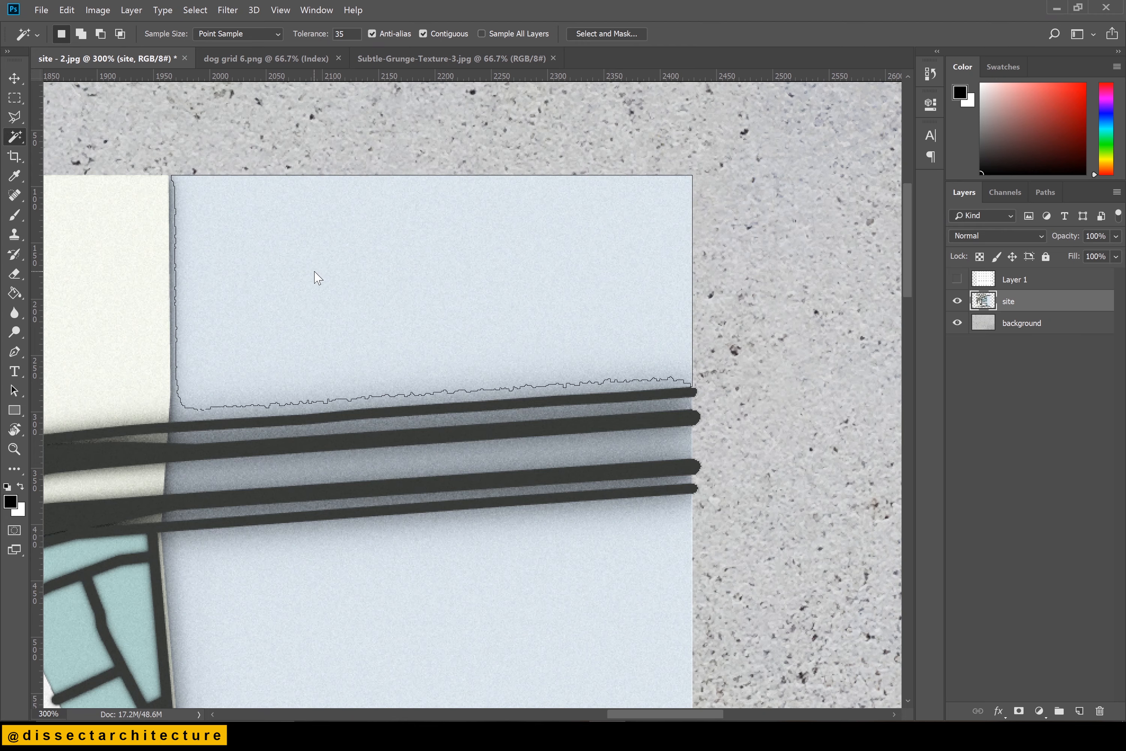
Add the water strips between the upper bridge's roads and the large water area south of it to the selection
left_click(221, 437, "shift")
left_click(220, 473, "shift")
left_click(219, 510, "shift")
left_click(208, 557, "shift")
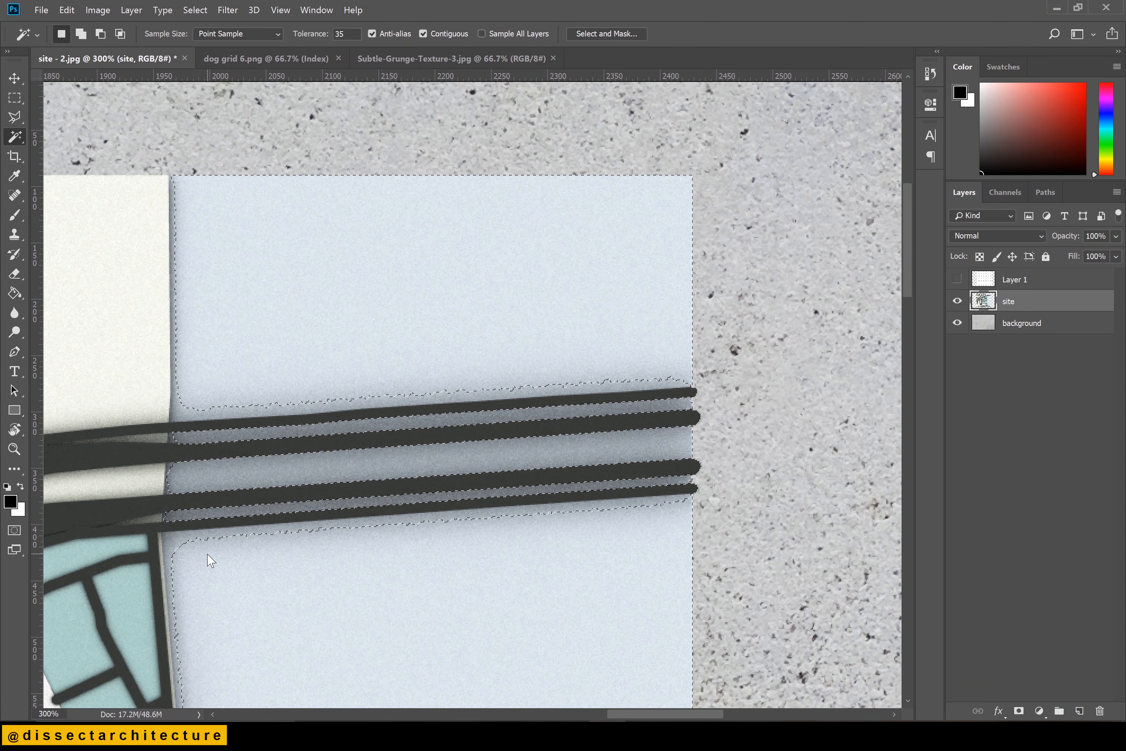
Add the water strips between the southern bridge's curved roads and the water below them to the selection
key("ctrl+0")
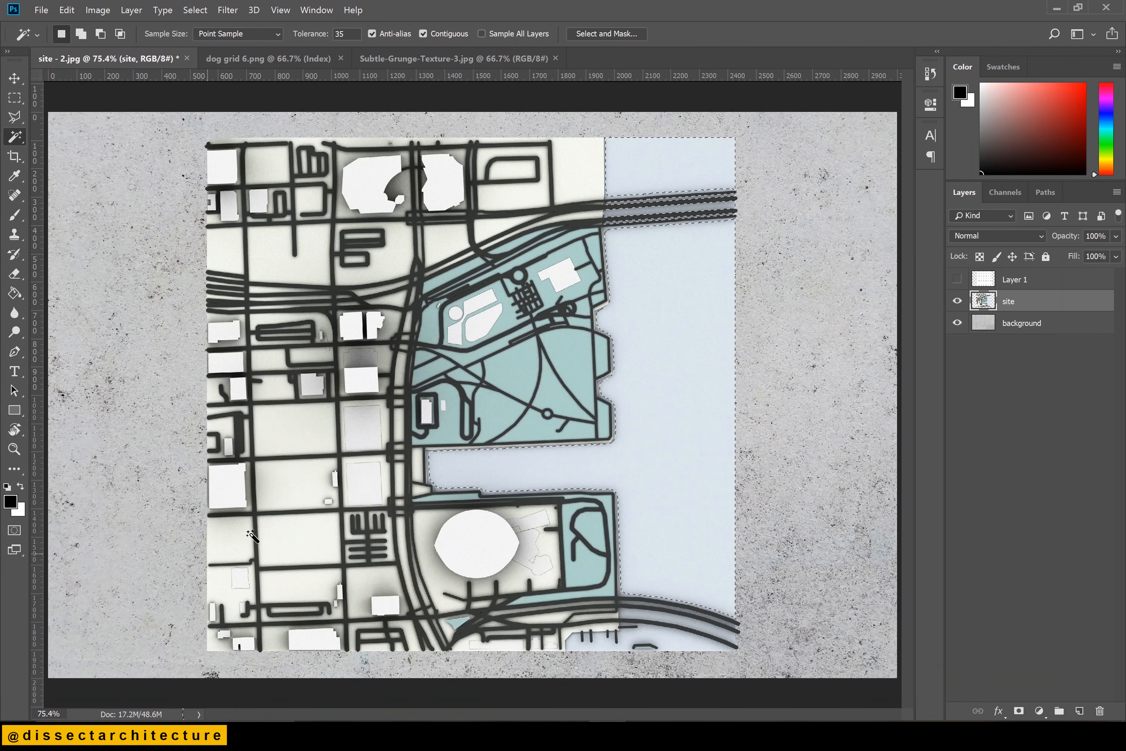
key("z")
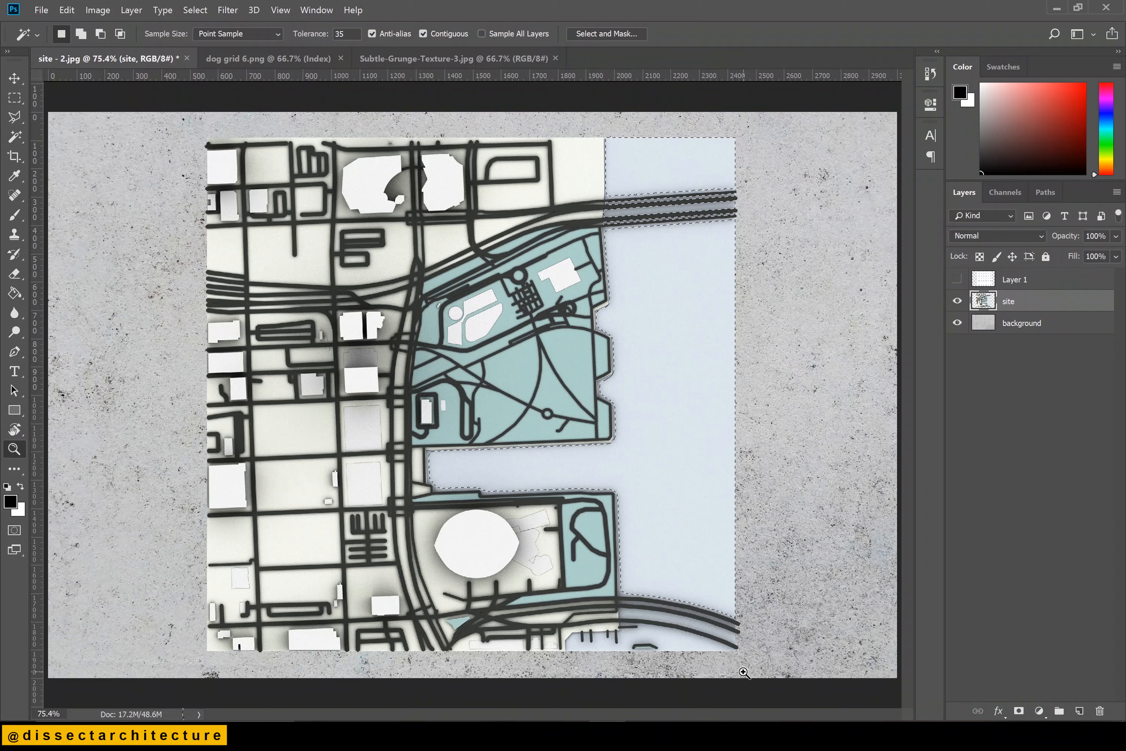
left_click_drag(742, 670, 583, 578)
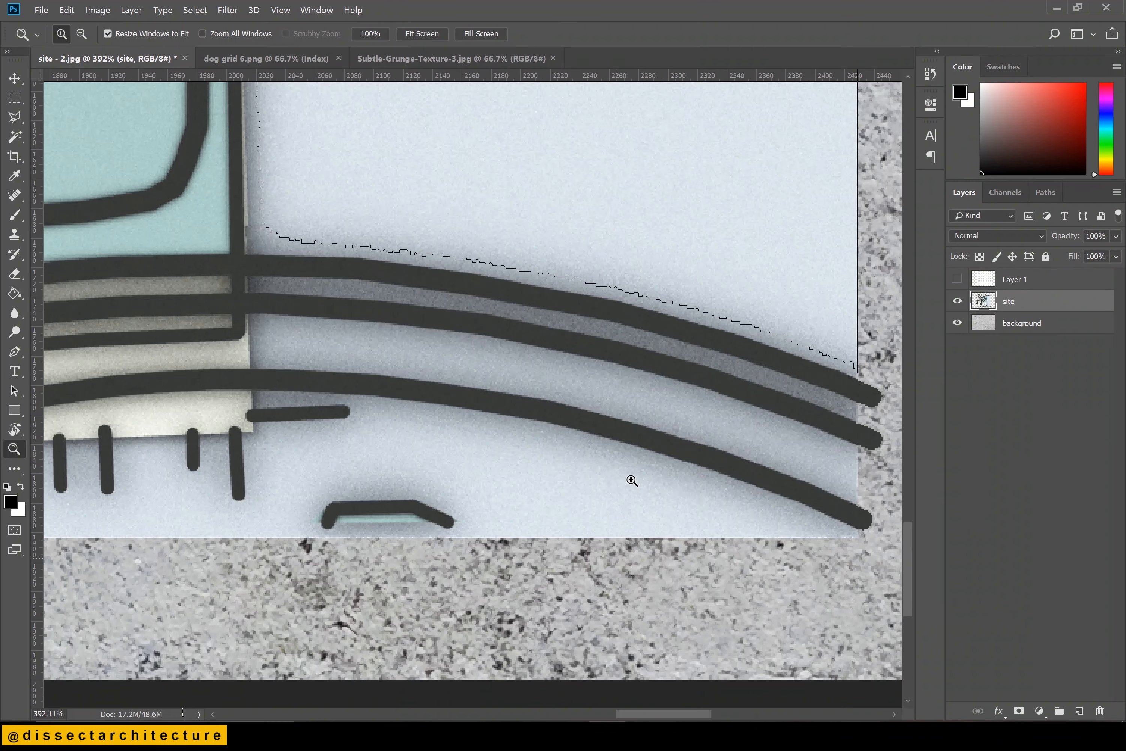
left_click(10, 137)
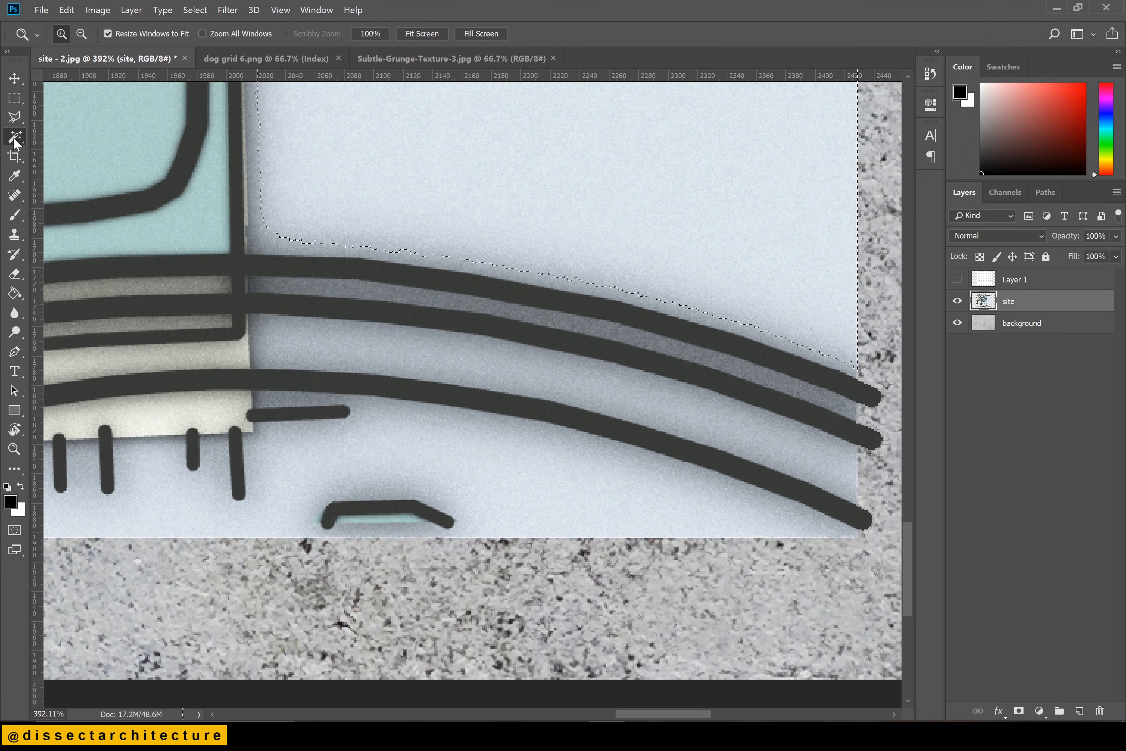
left_click(363, 292, "shift")
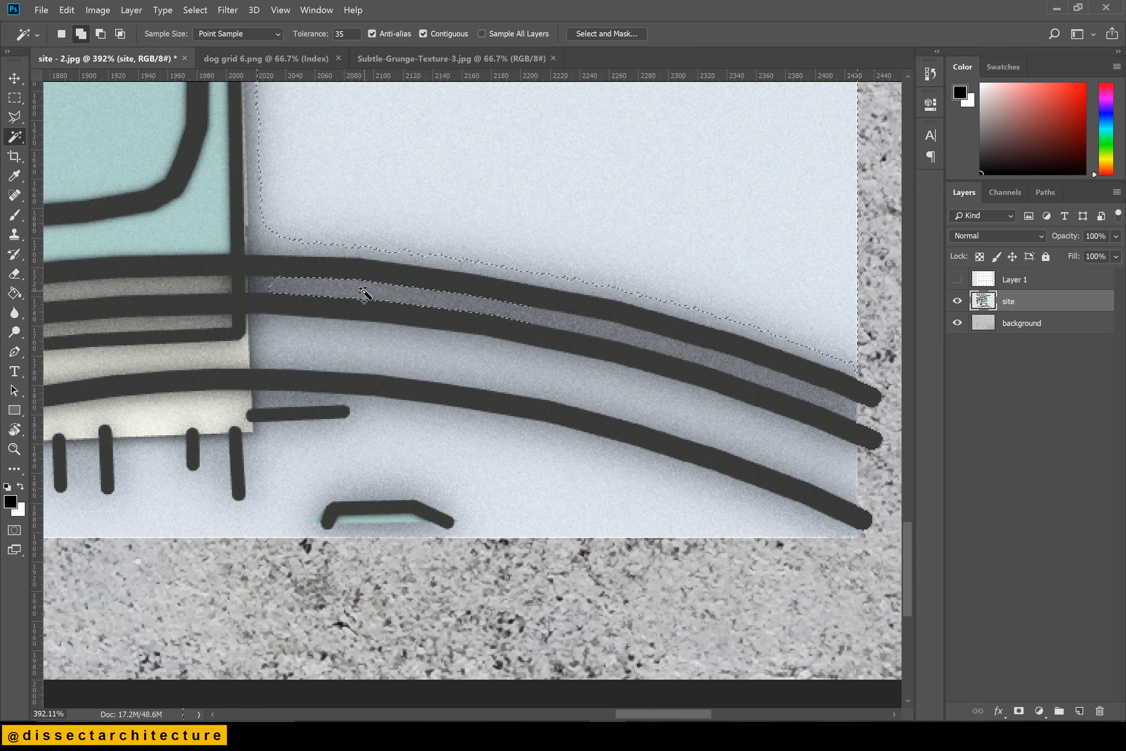
left_click(359, 343, "shift")
left_click(321, 447, "shift")
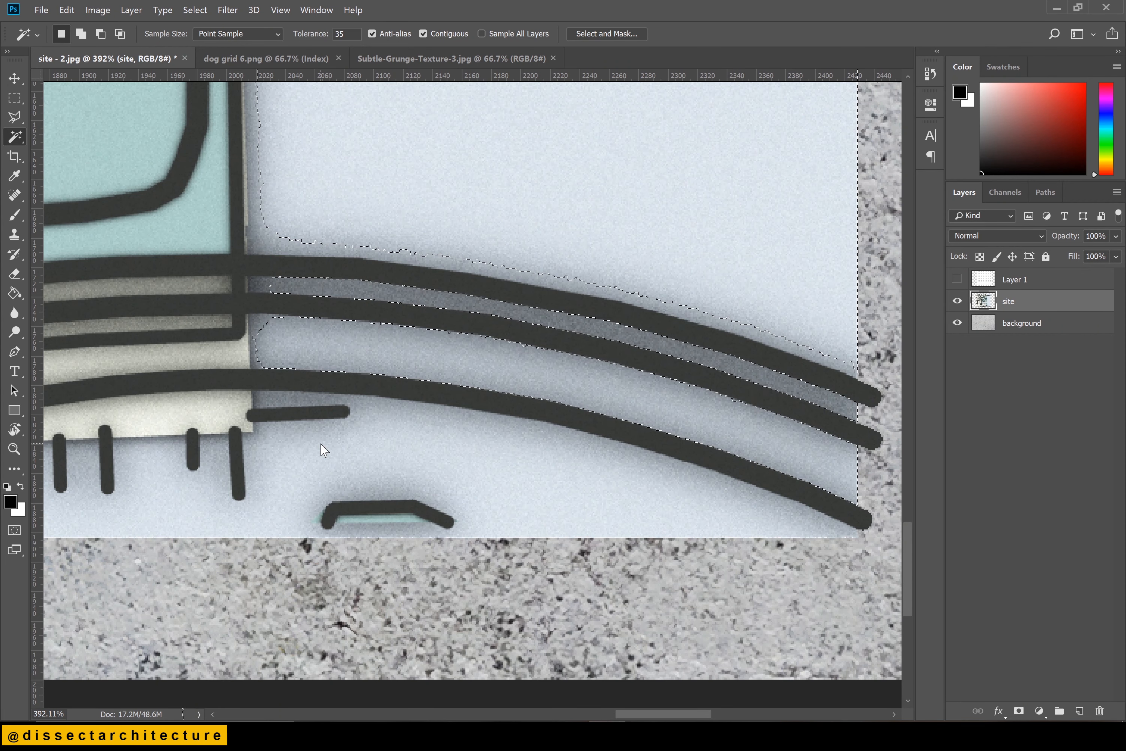
key("ctrl+minus")
key("ctrl+0")
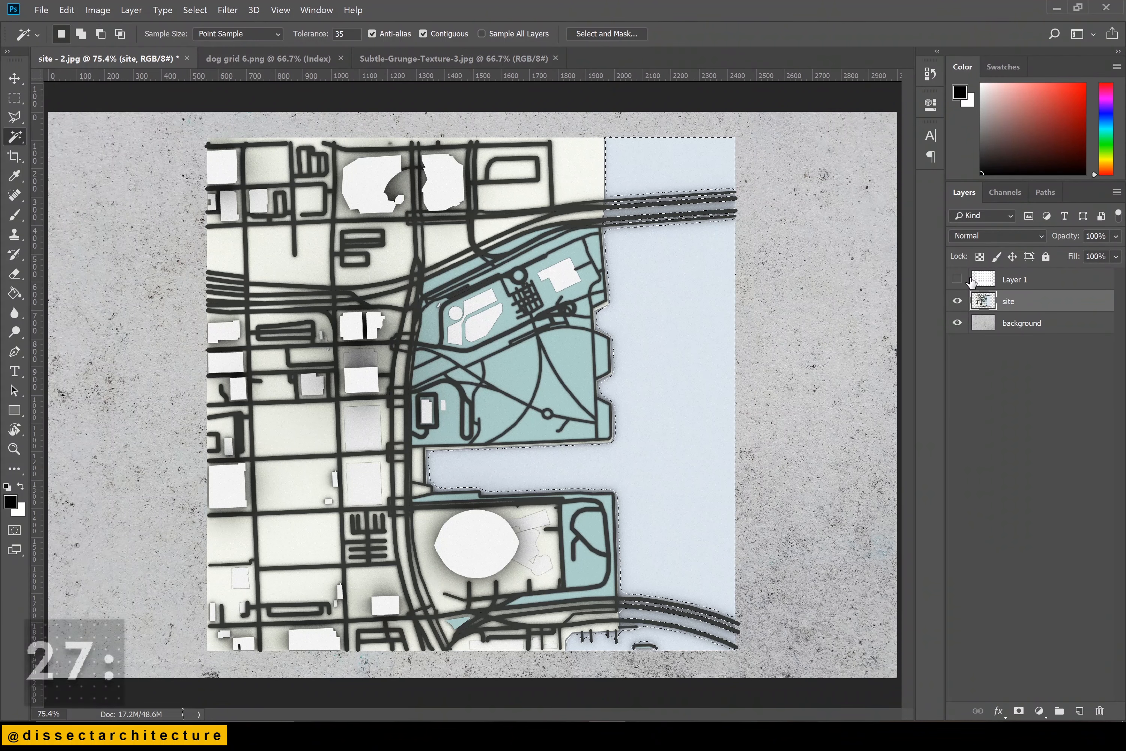
Show the dot texture layer, mask it to the selected water and set its blending mode to Multiply
left_click(957, 279)
left_click(988, 284)
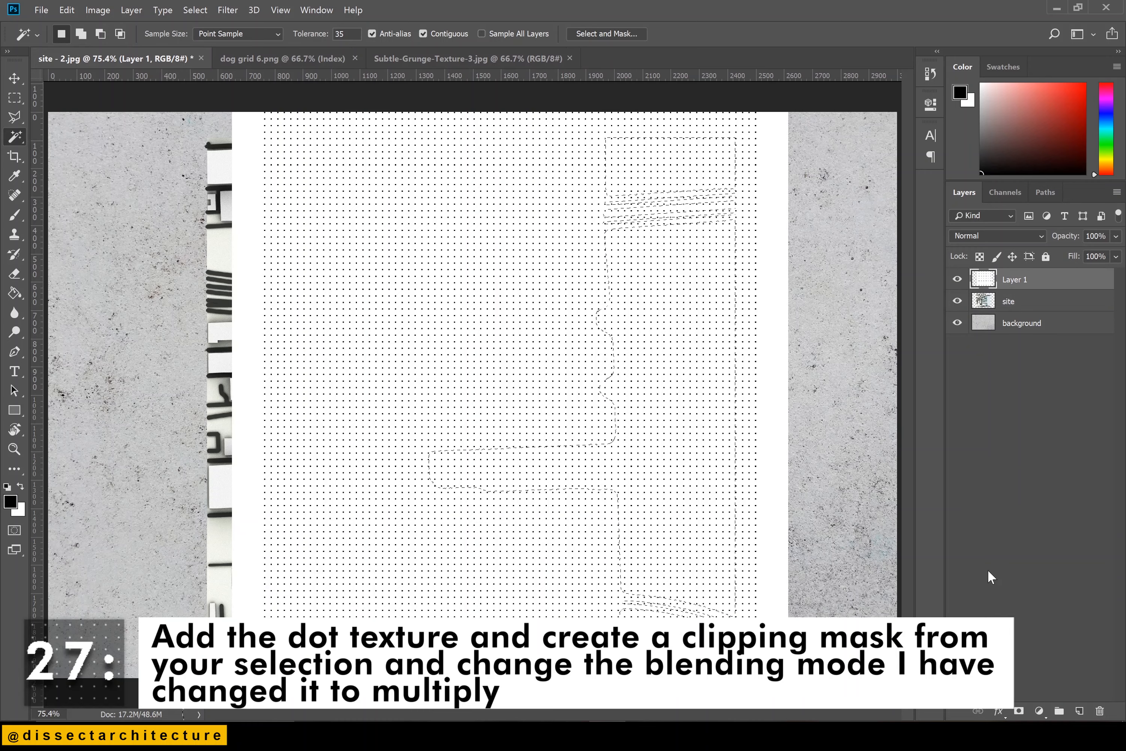
left_click(1018, 711)
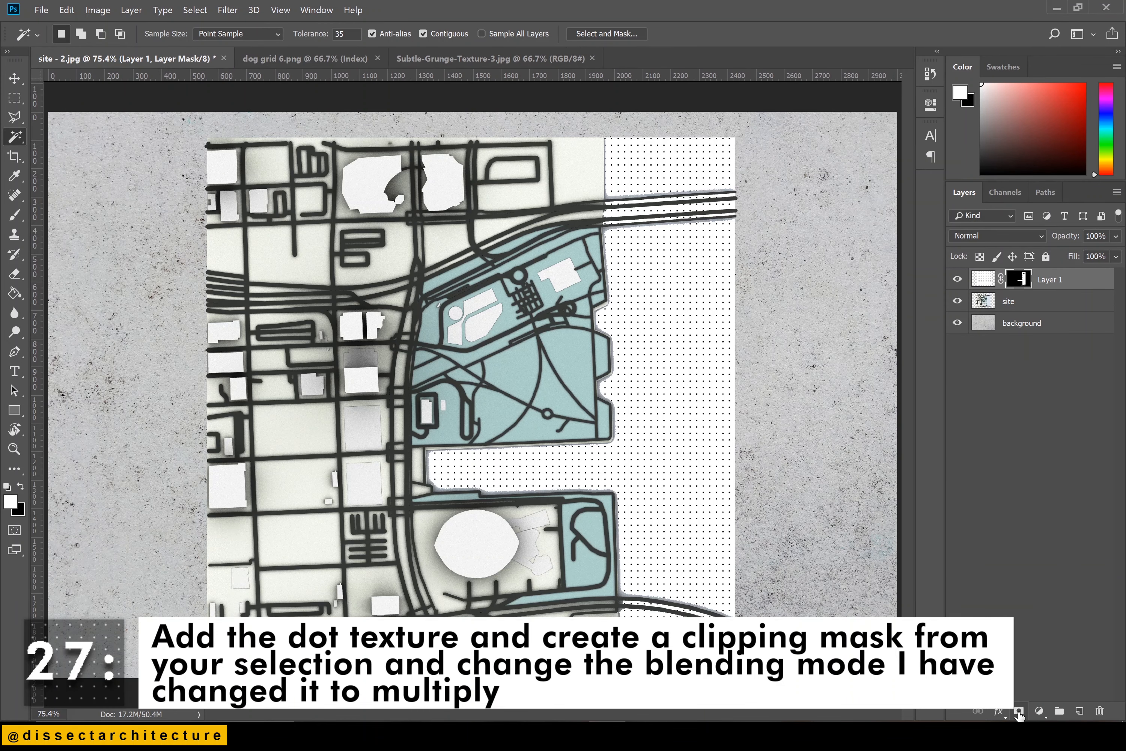
left_click(1006, 238)
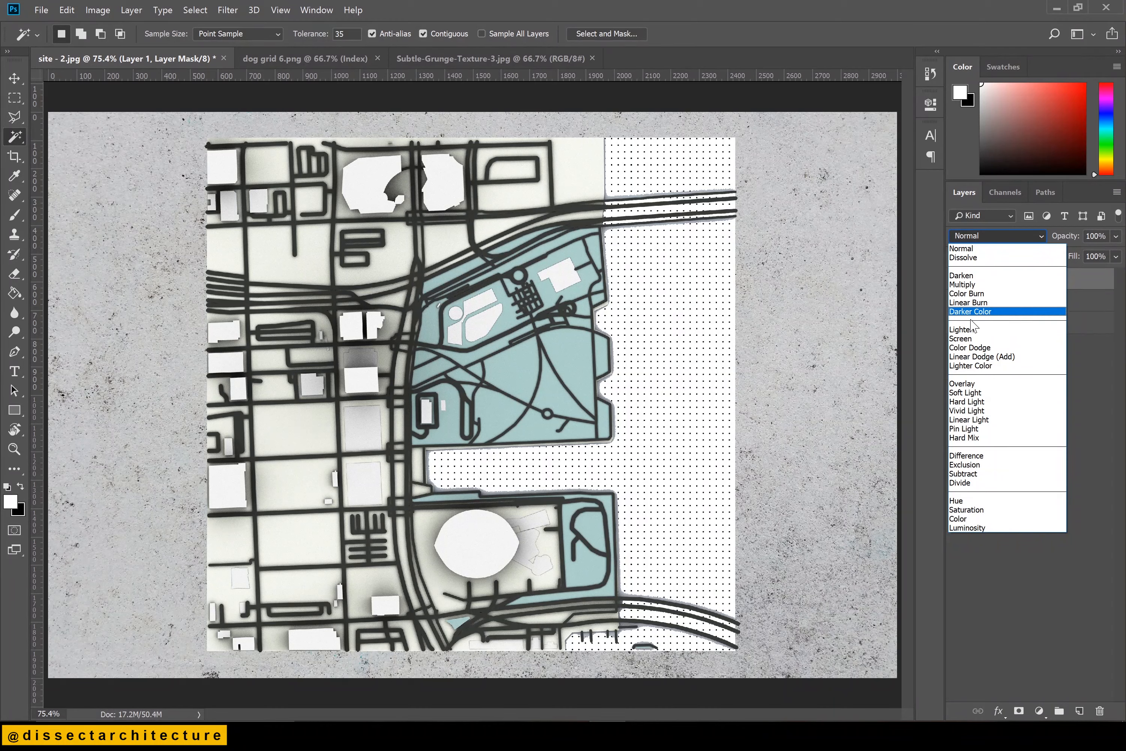
left_click(971, 285)
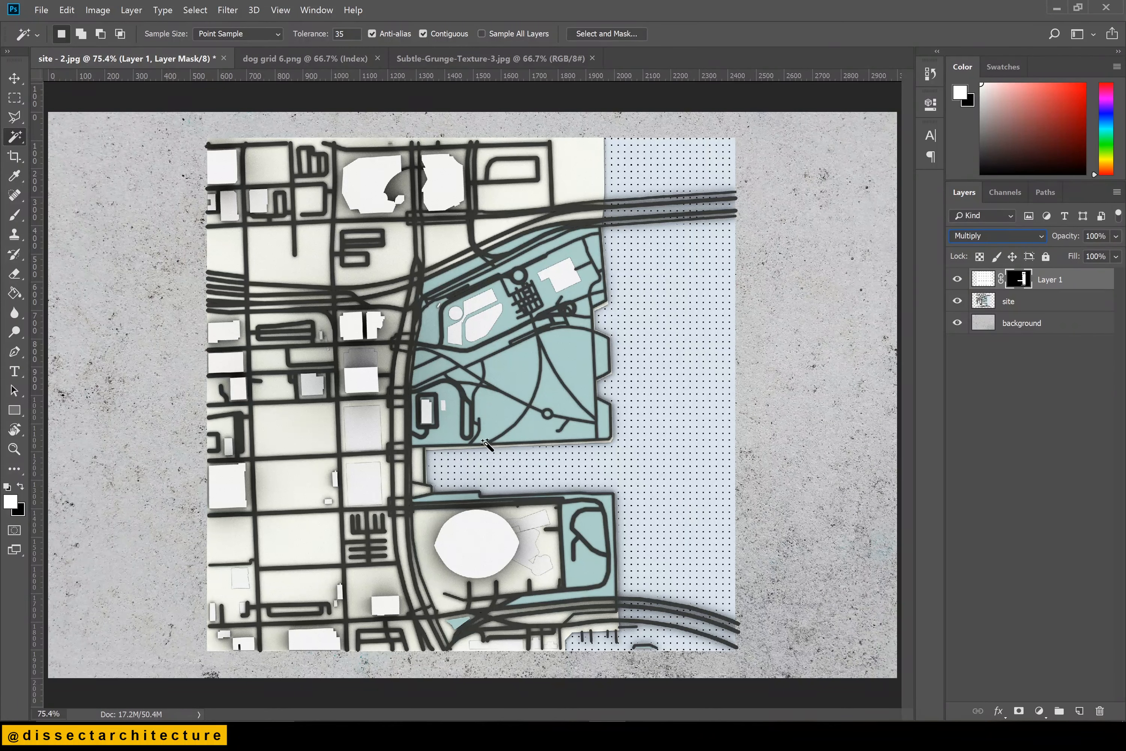
left_click(17, 79)
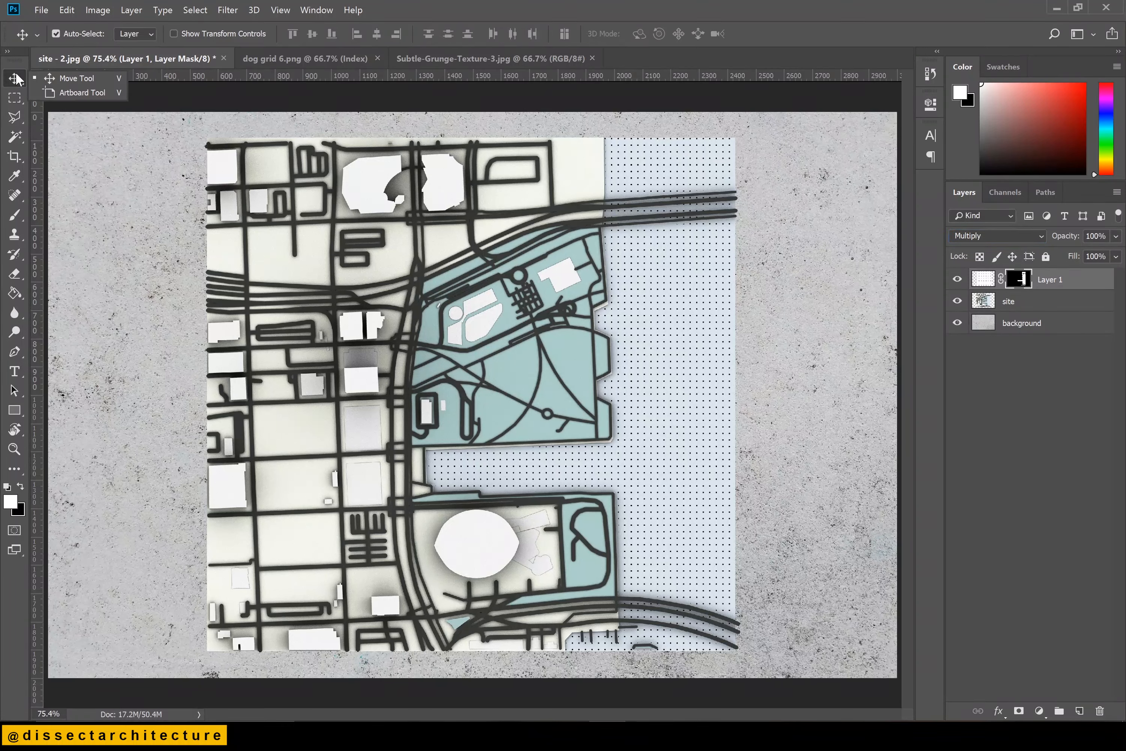
left_click(137, 264)
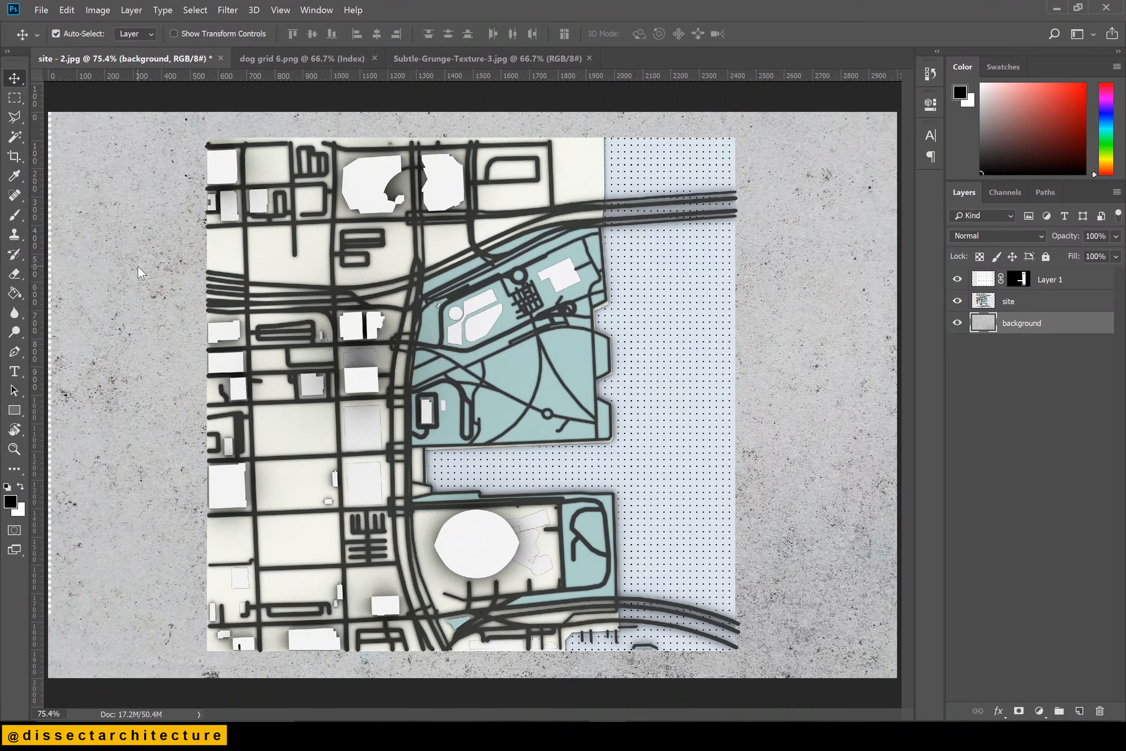
left_click_drag(137, 265, 164, 265, "ctrl")
key("ctrl+z")
Nudge the masked dot texture layer right and back left in small increments to adjust its alignment with the water
left_click(984, 280)
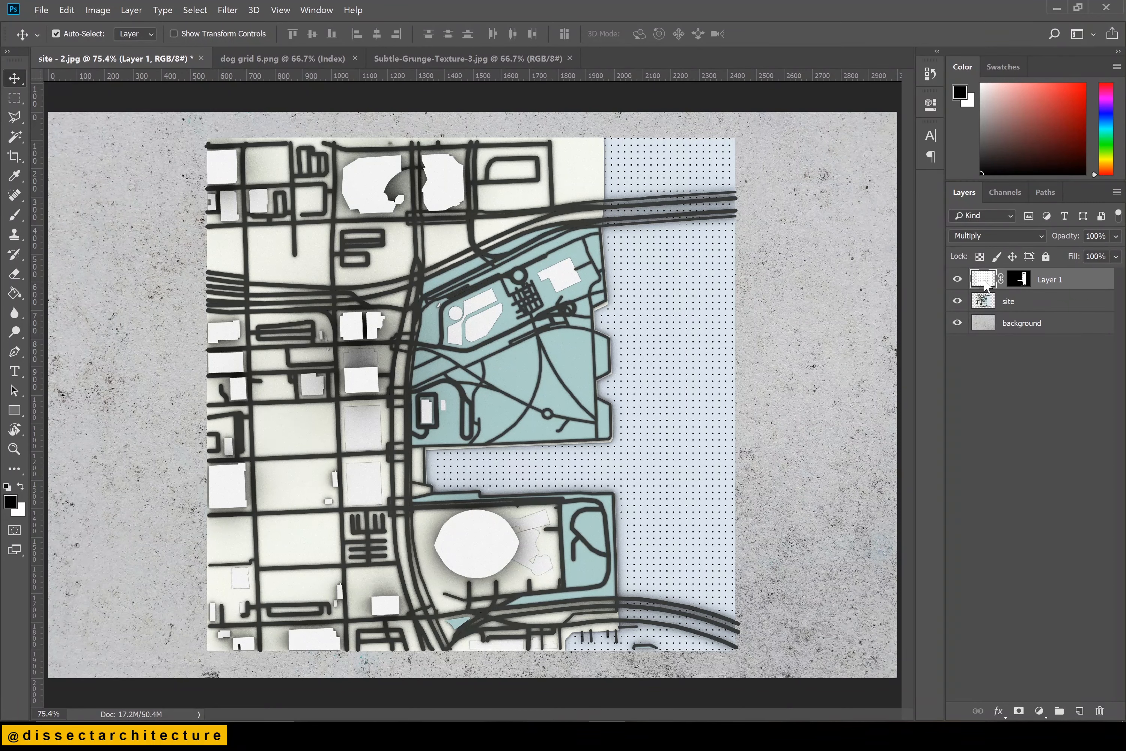
key("shift+Right")
key("shift+Right")
key("shift+Right")
key("shift+Right")
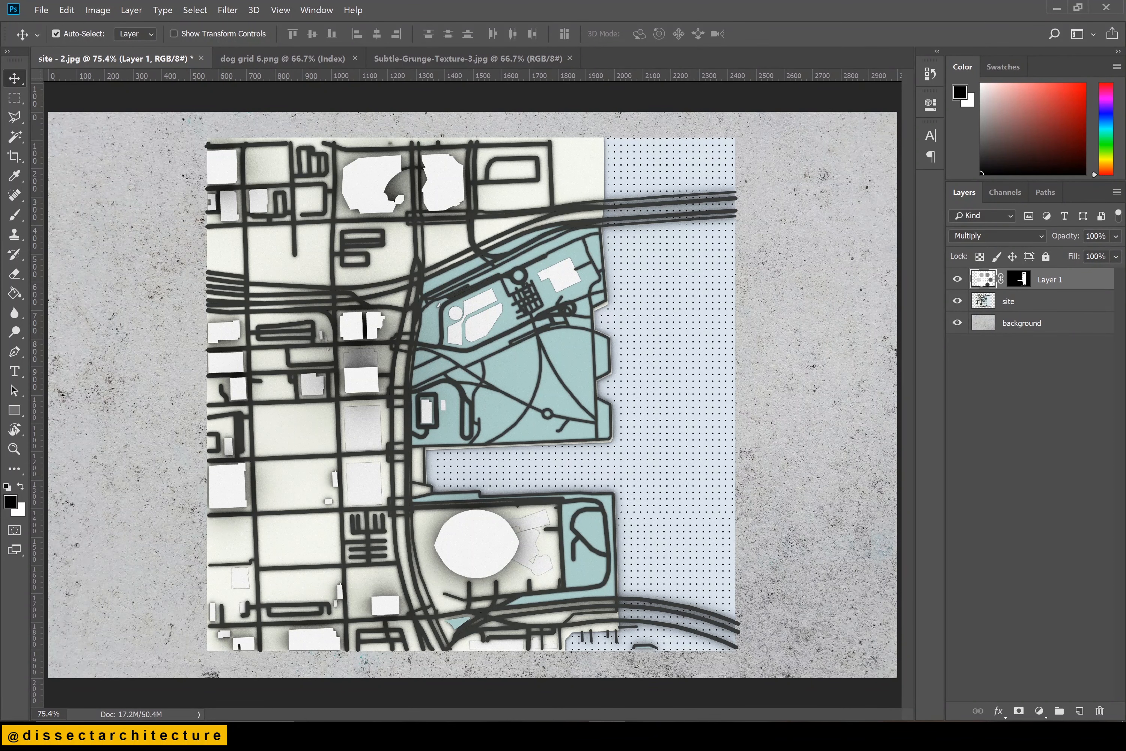
key("shift+Right")
key("shift+Right")
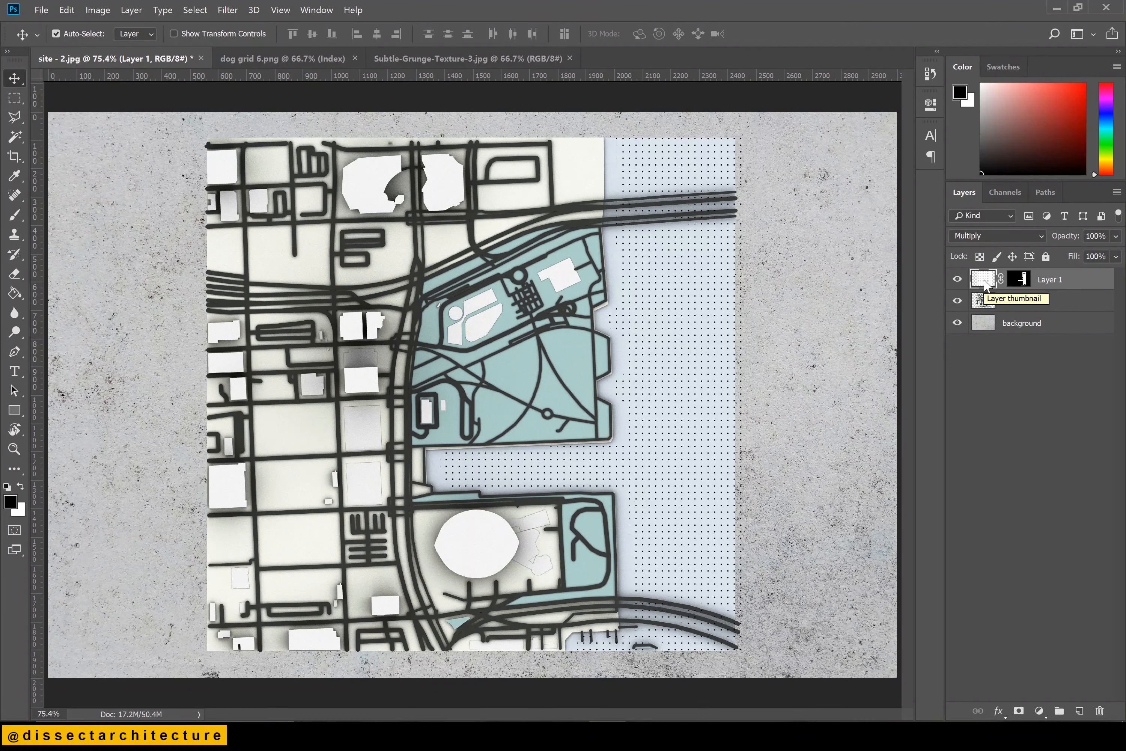
key("ctrl")
key("Left")
key("Left")
key("Left")
key("Left")
key("Left")
key("Left")
key("shift+Right")
key("Left")
key("Left")
key("Left")
key("Left")
key("Left")
key("Left")
key("Left")
key("Left")
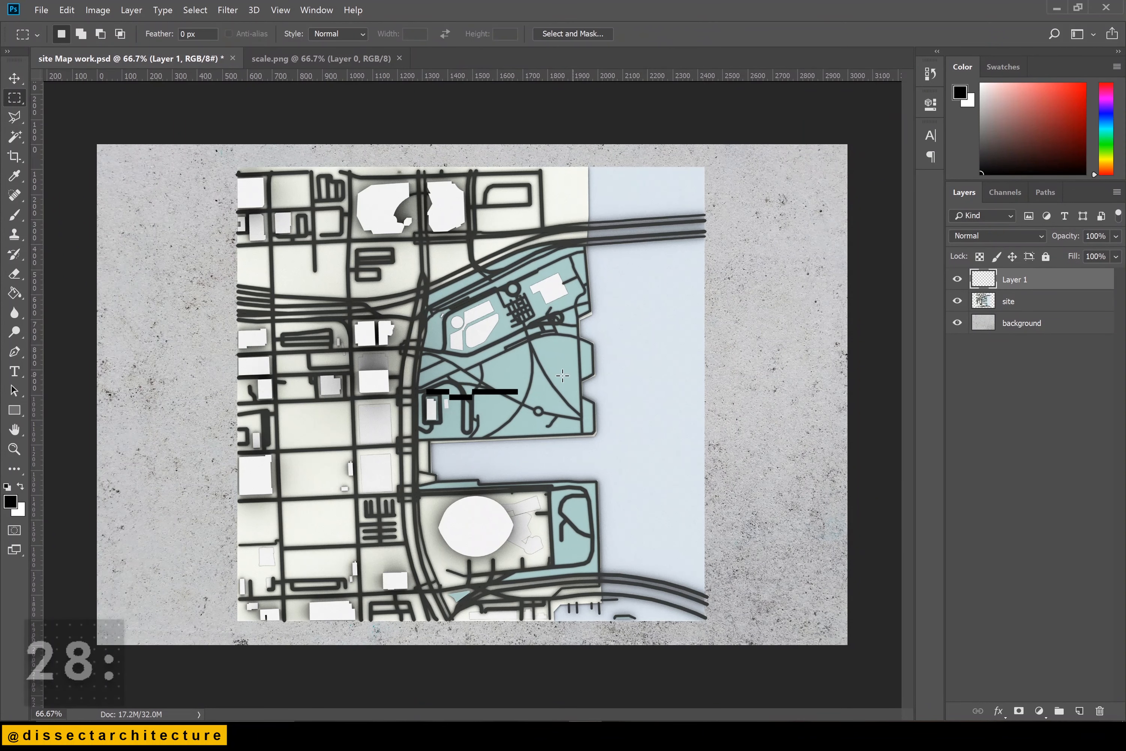
Move the scale bar to the water's east edge and crop outward above and below the plan to a canvas height of about 2652 px
key("v")
left_click_drag(509, 398, 753, 495)
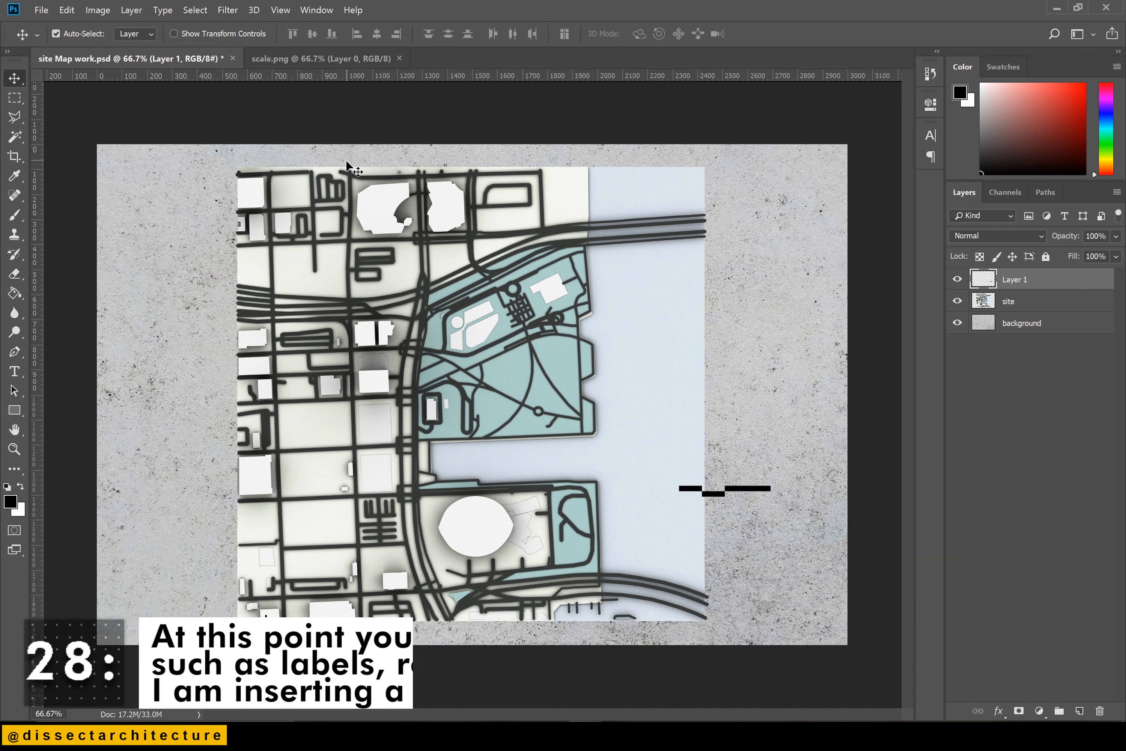
left_click(14, 156)
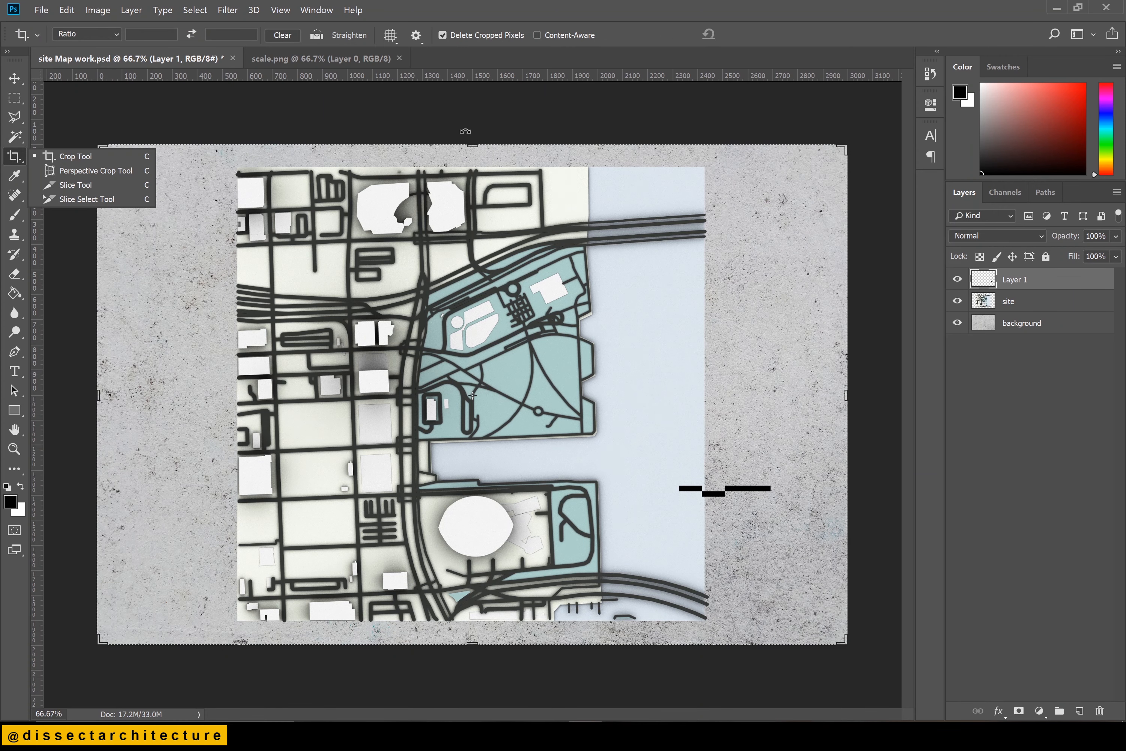
left_click_drag(468, 145, 462, 111)
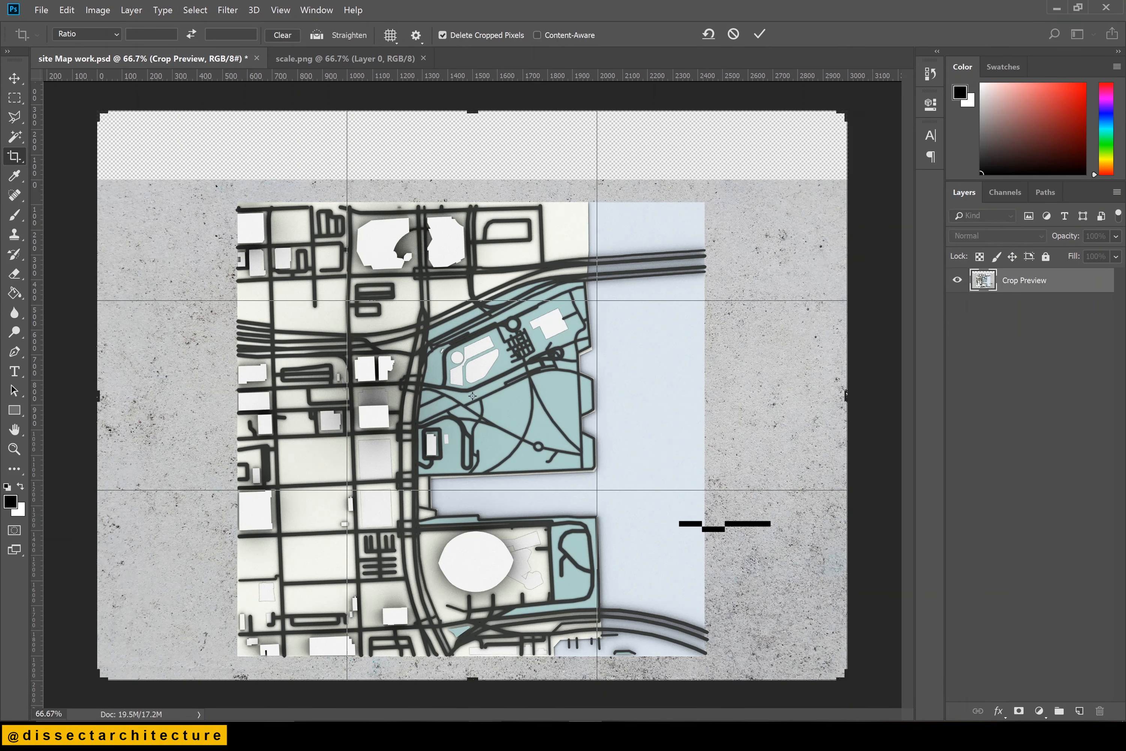
key("ctrl+minus")
left_click_drag(478, 611, 472, 643)
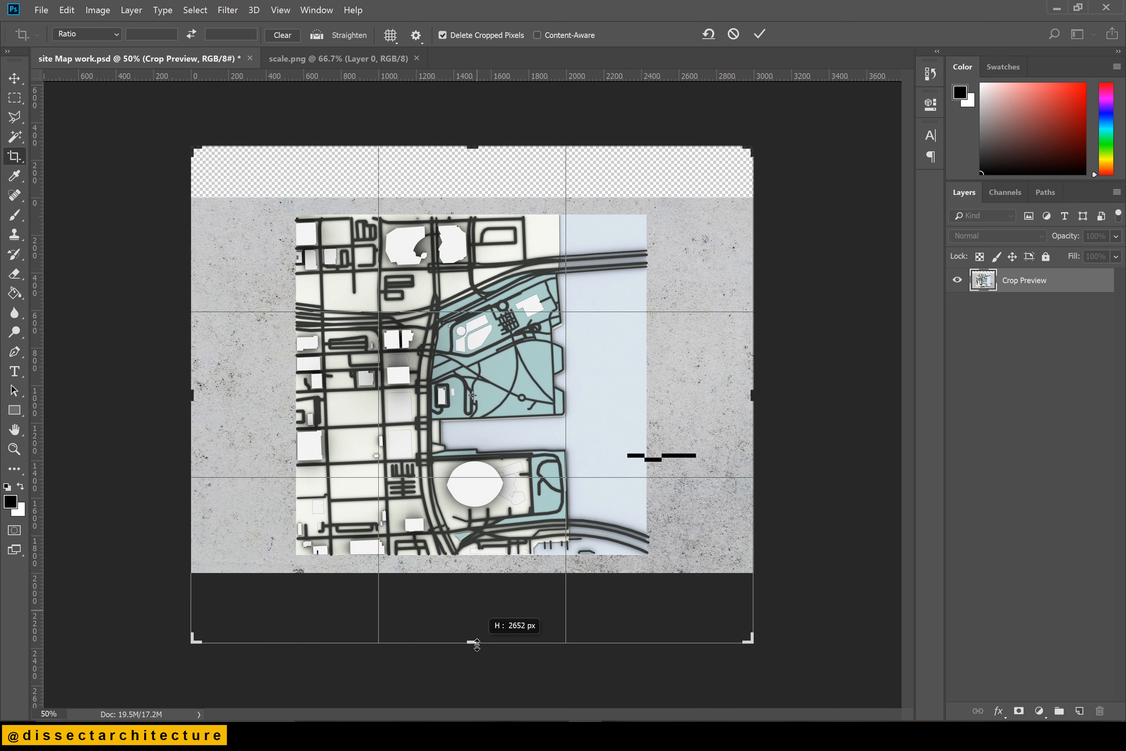
key("Return")
Enlarge the background texture layer with Free Transform until it covers the whole extended canvas
left_click(997, 333)
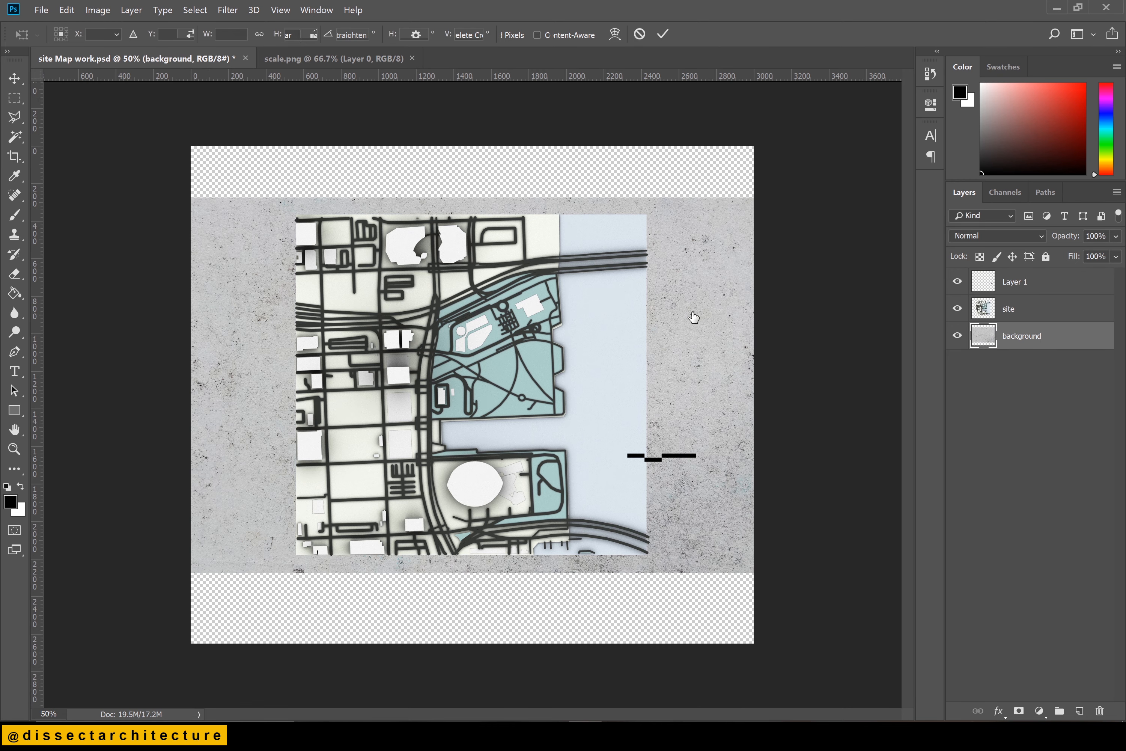
key("ctrl+t")
left_click_drag(192, 197, 97, 127)
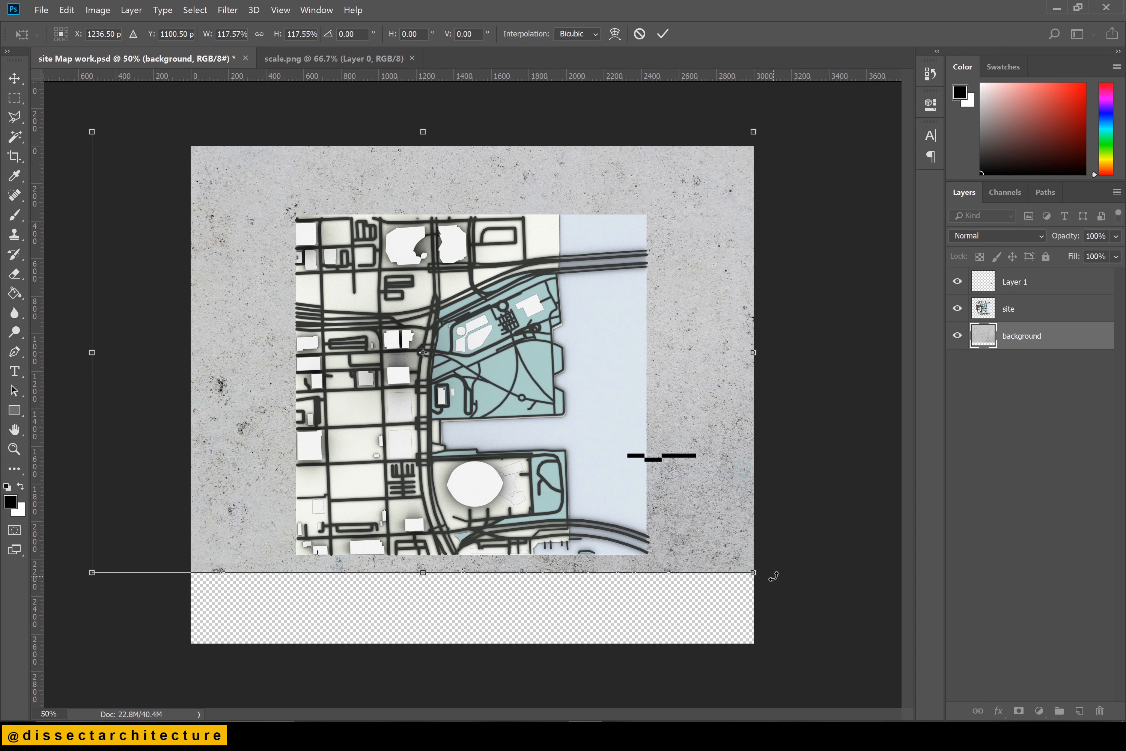
left_click_drag(757, 572, 895, 638)
key("Return")
Place the scale bar just below the plan's southeast corner and rename its layer scale
key("c")
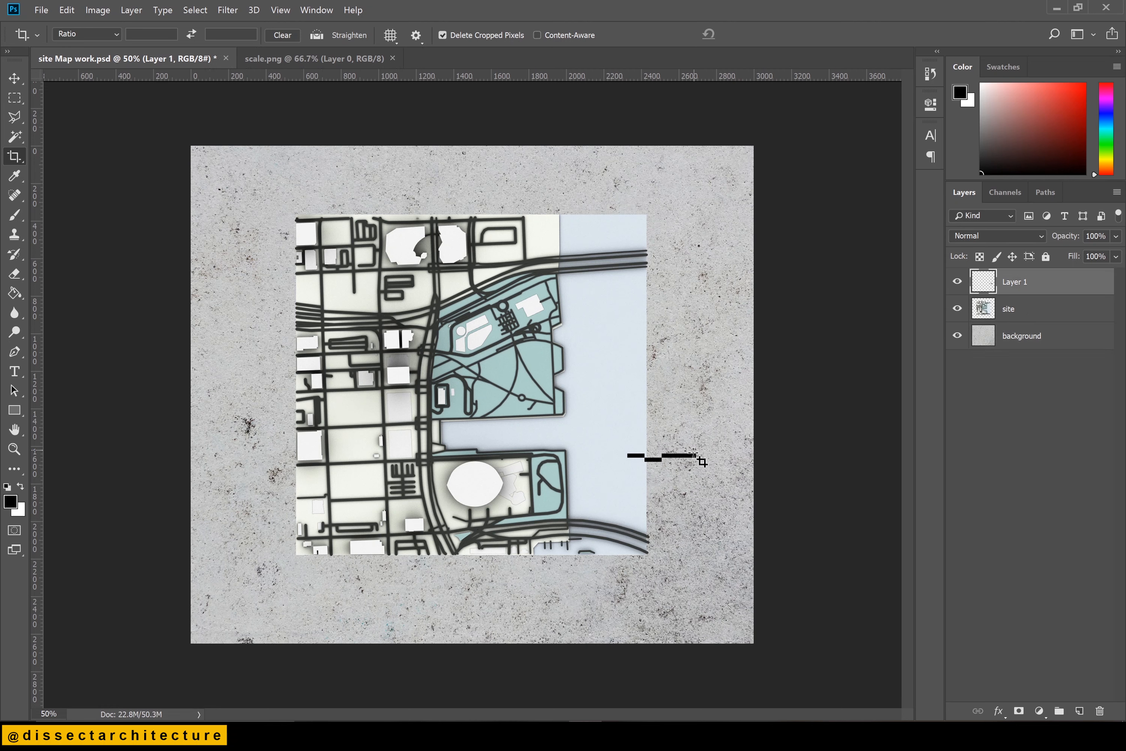
key("v")
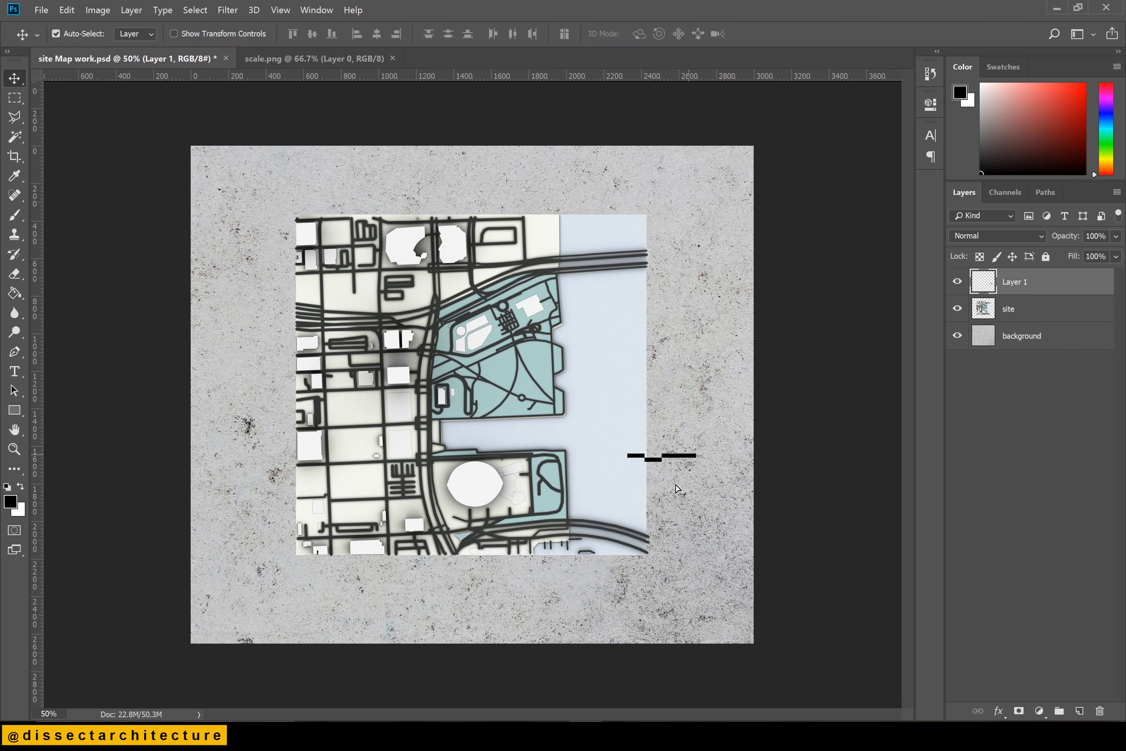
left_click_drag(678, 455, 625, 576)
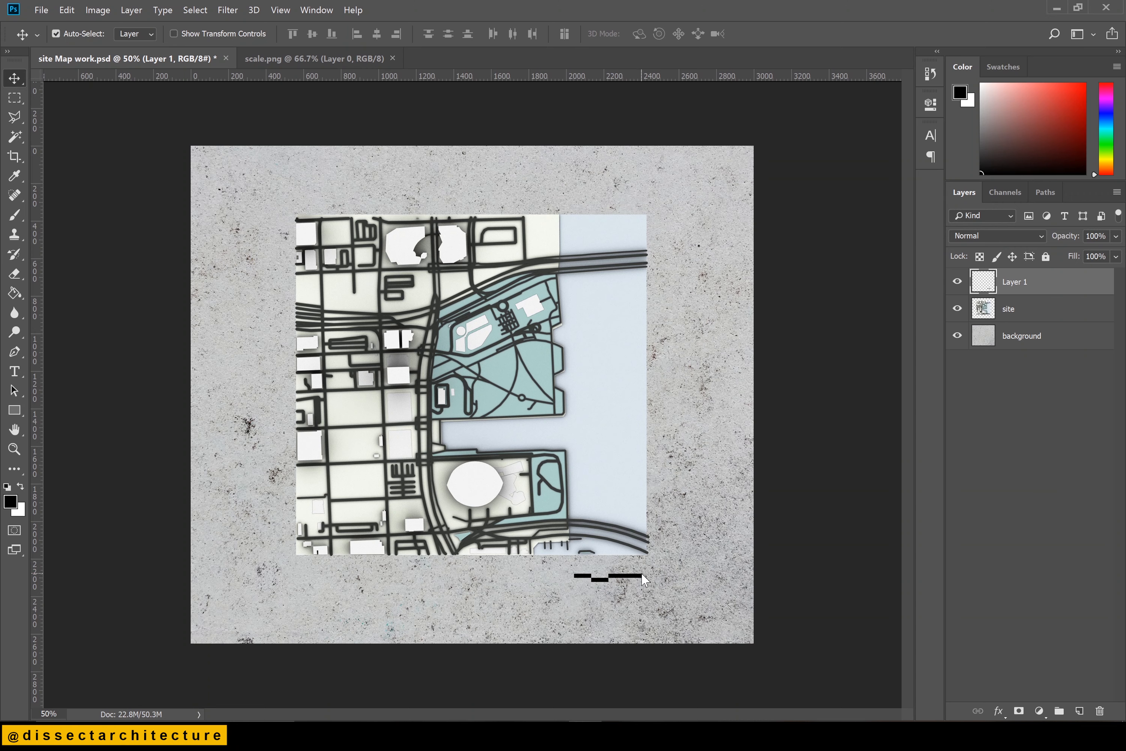
double_click(1016, 283)
type("scale")
key("Return")
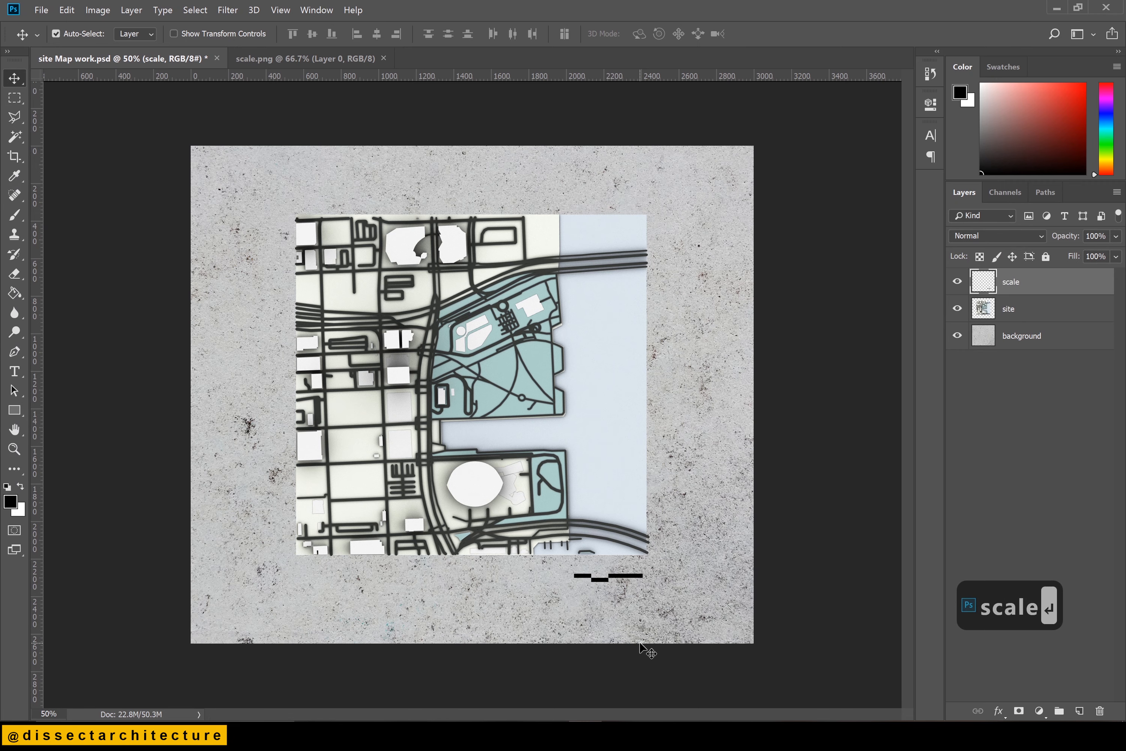
Create a text box below the scale bar containing 50 in Futura Hv BT Heavy
key("z")
left_click_drag(681, 611, 534, 524)
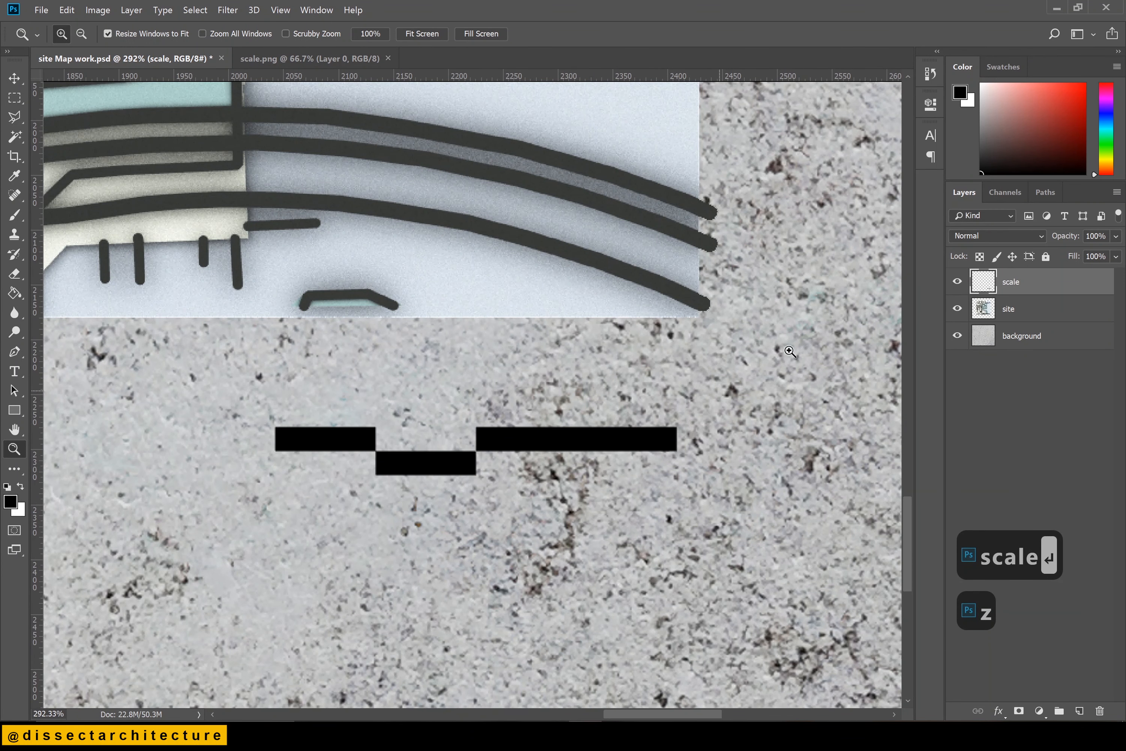
key("t")
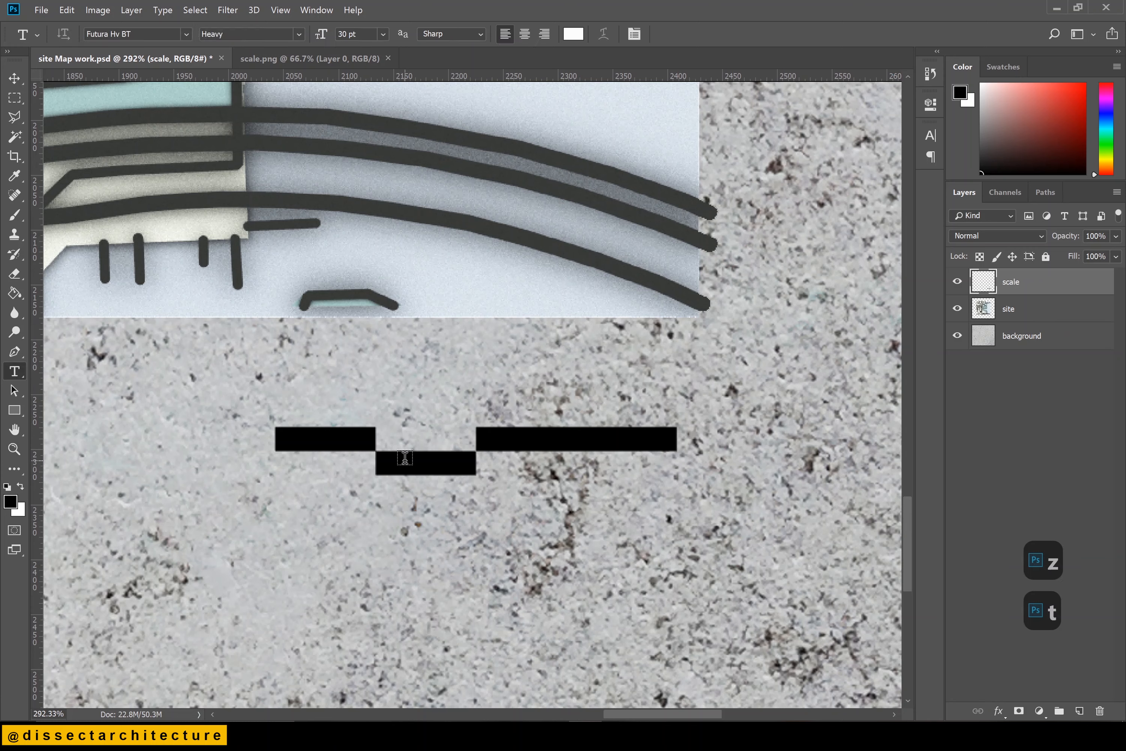
left_click_drag(335, 512, 428, 594)
type("50")
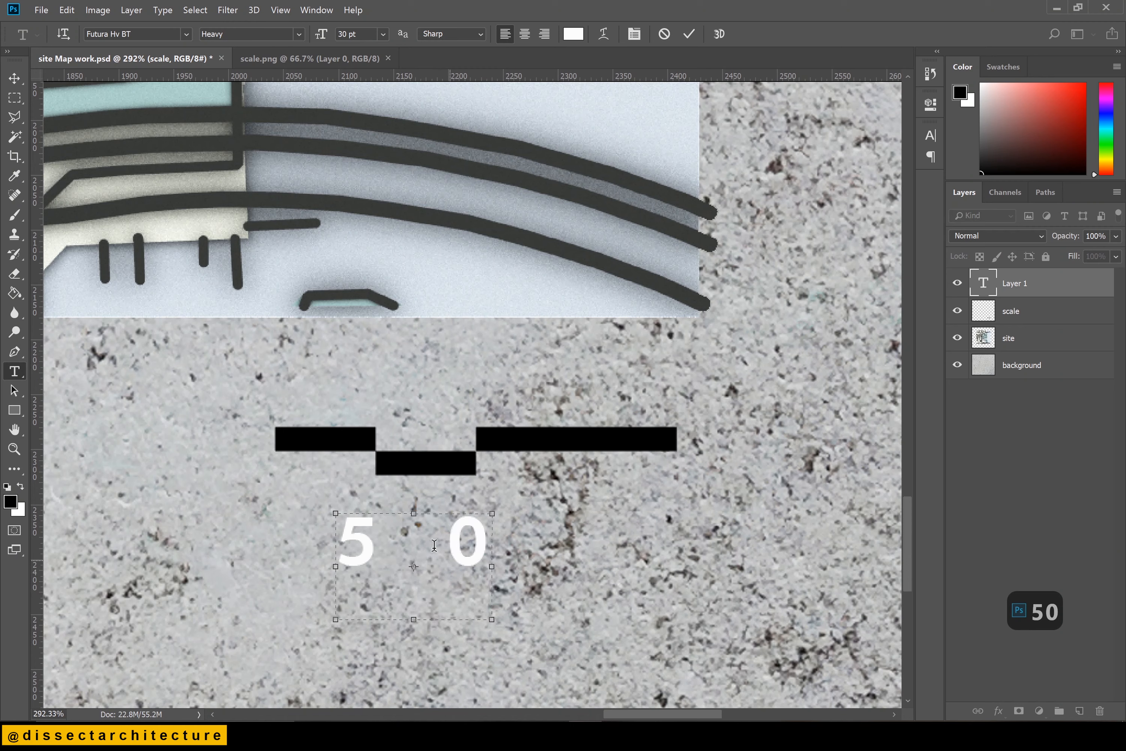
Set the label's font size to 14 pt and complete its text as 50m
key("ctrl+a")
left_click(385, 35)
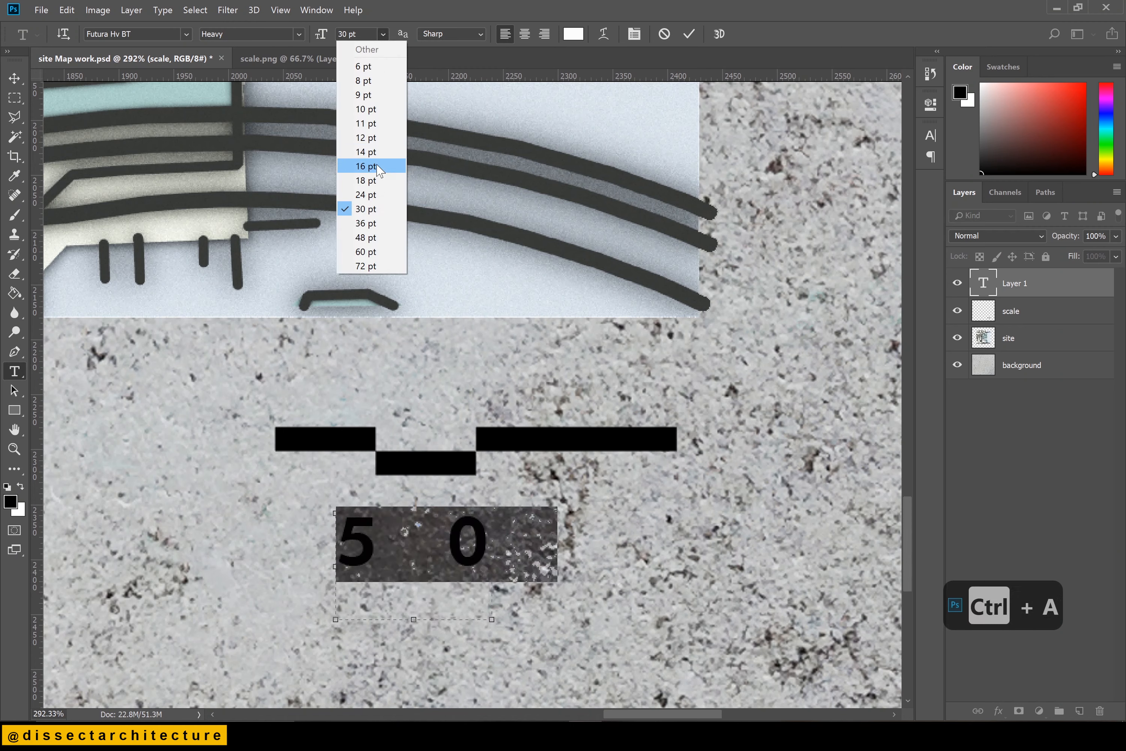
left_click(370, 156)
left_click(426, 532)
type("m")
Set the 50m label's tracking to 75 and place it and two copies under the ends of the scale bar's three segments
key("ctrl+a")
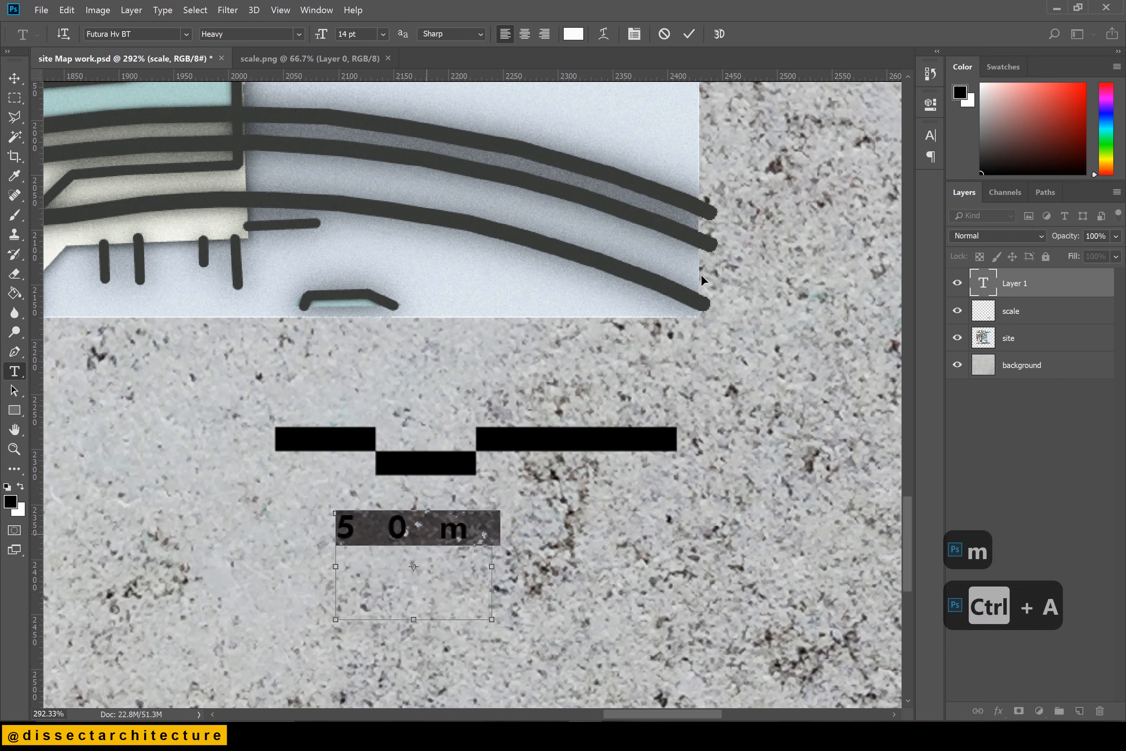
left_click(930, 137)
left_click(902, 191)
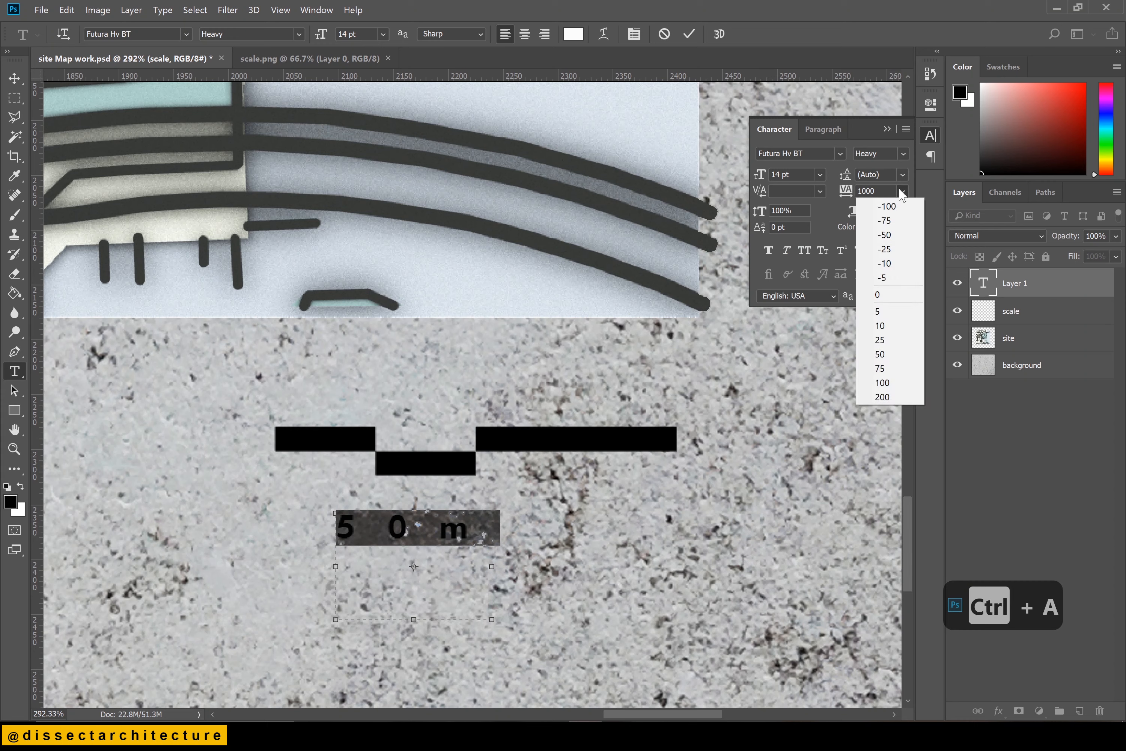
left_click(885, 374)
left_click(16, 77)
left_click_drag(417, 529, 676, 492)
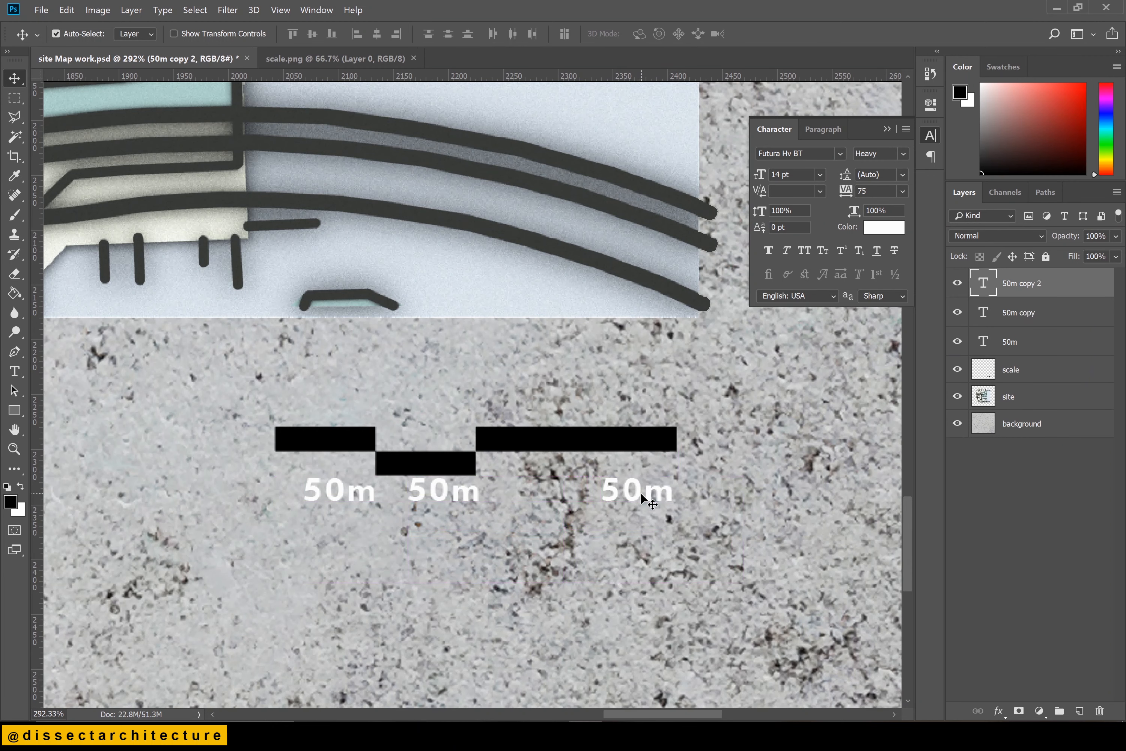
Change the label under the longest segment to 200m and align it with the scale bar's east end
key("t")
left_click(630, 494)
key("Right")
key("BackSpace")
key("BackSpace")
type("200")
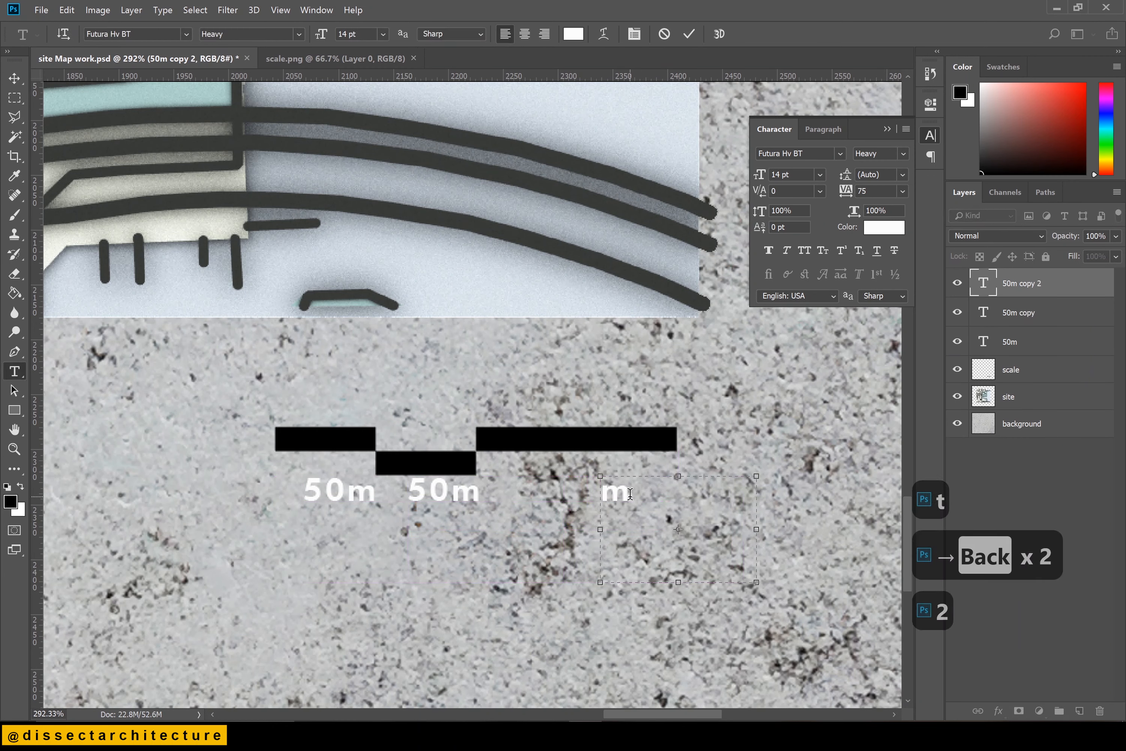
type("v")
left_click_drag(670, 490, 650, 489)
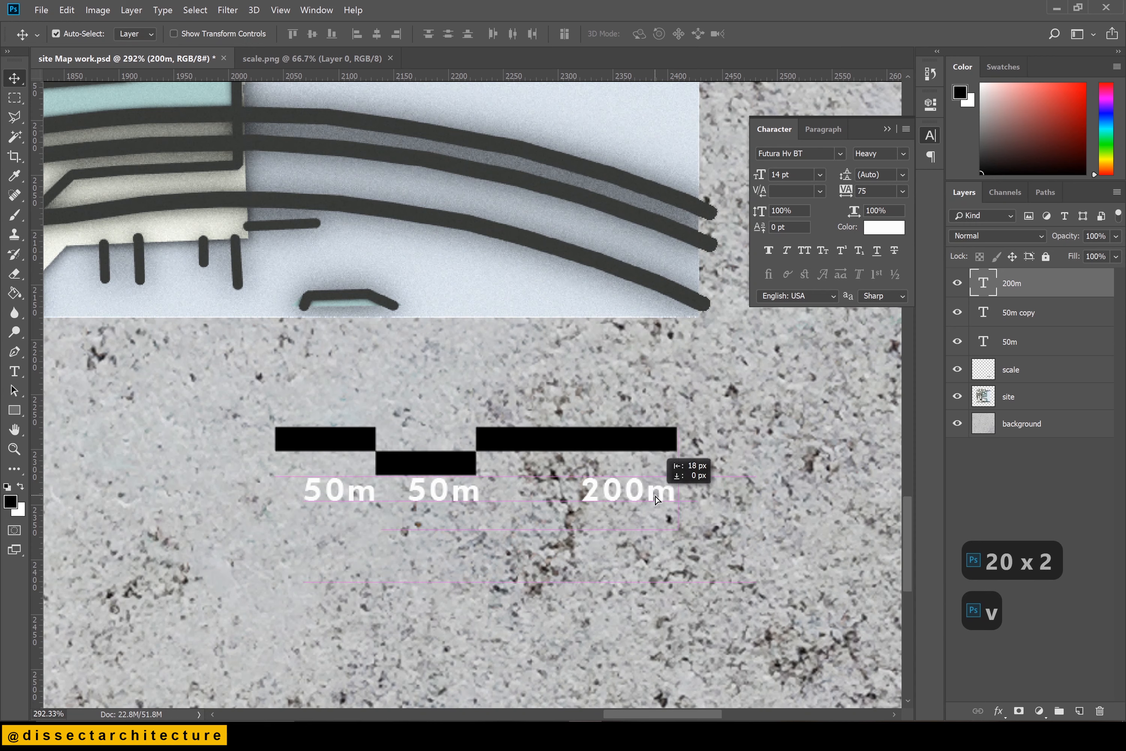
Change the middle label to 100m and shift it west to line up with the end of the middle segment
key("t")
left_click(453, 493)
key("BackSpace")
key("BackSpace")
type("100")
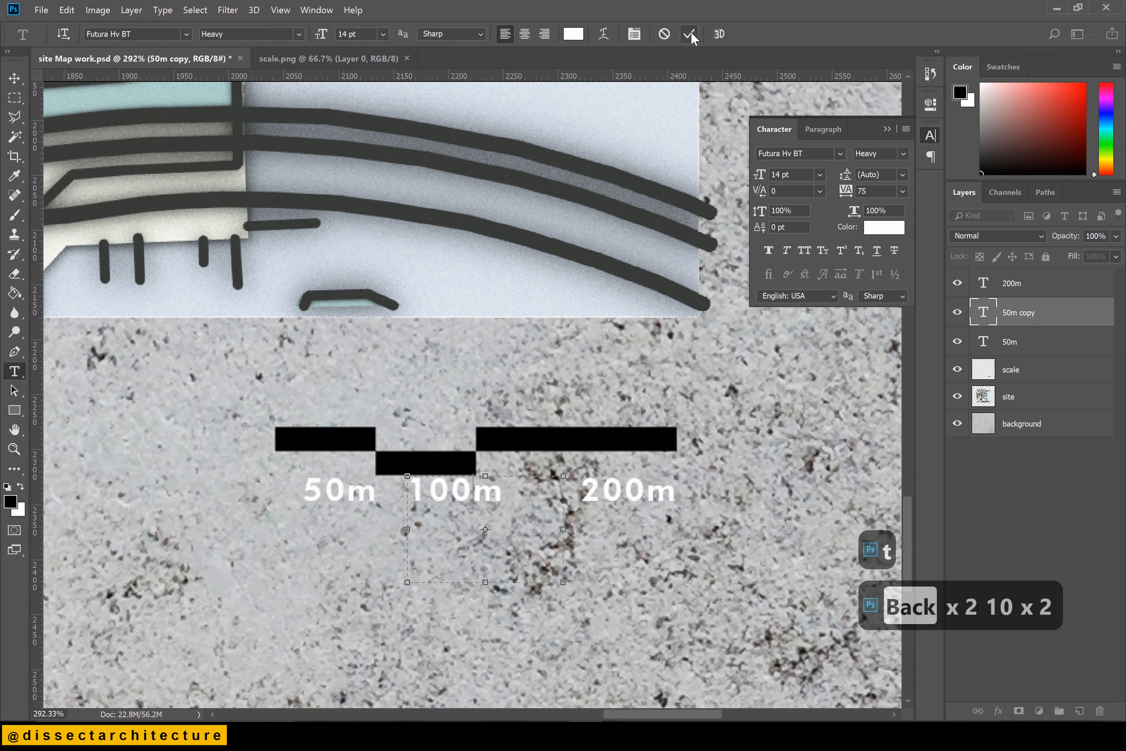
left_click(689, 33)
key("v")
left_click_drag(477, 499, 458, 499)
Move the 50m, 100m and 200m labels together slightly further down from the scale bar
left_click(600, 497)
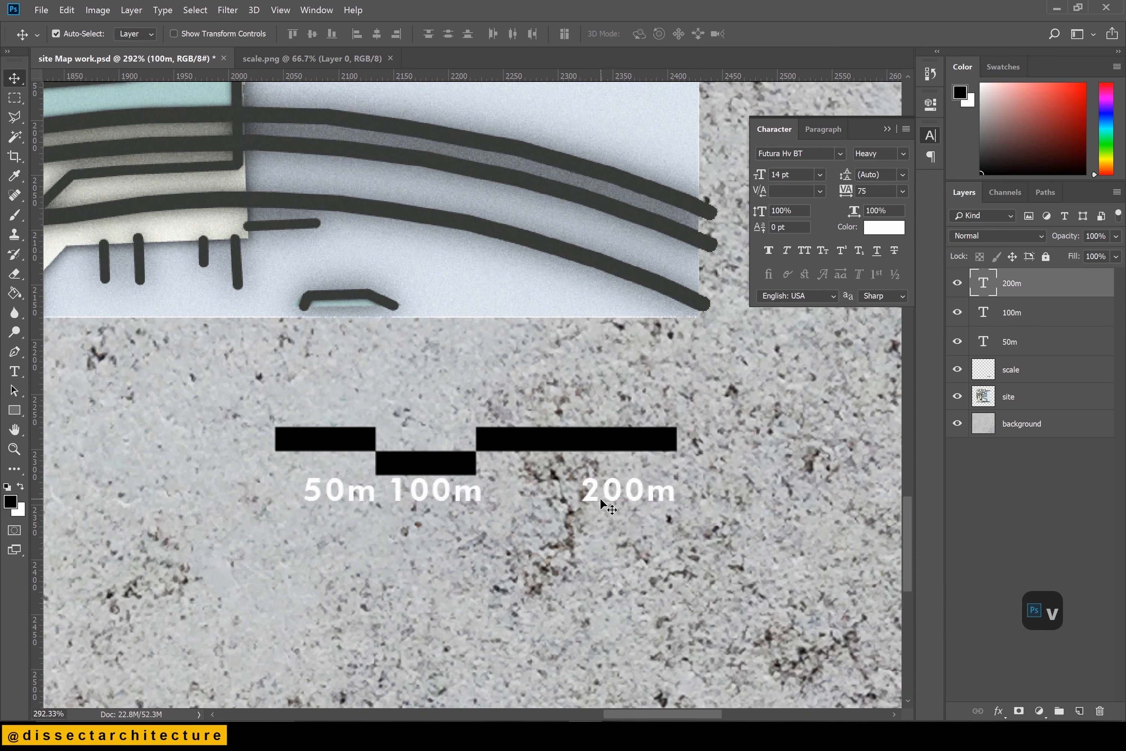
key("v")
left_click(1017, 342, "shift")
key("shift+Down")
key("shift+Down")
key("shift+Up")
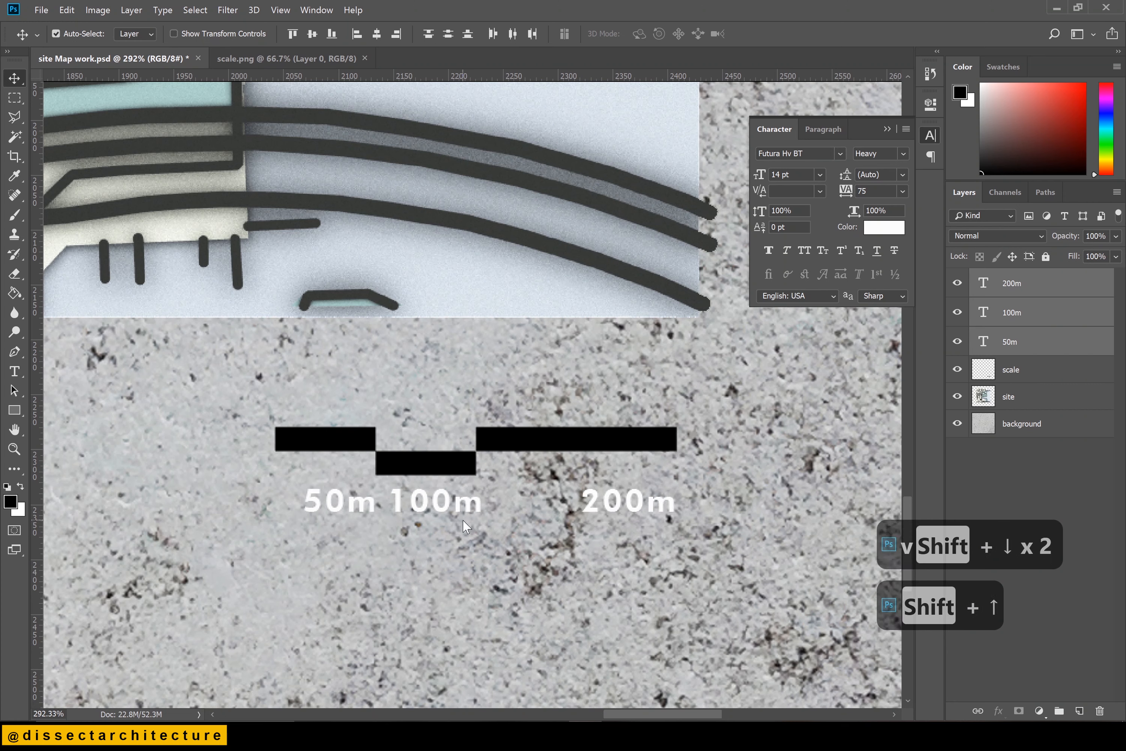
left_click(528, 494)
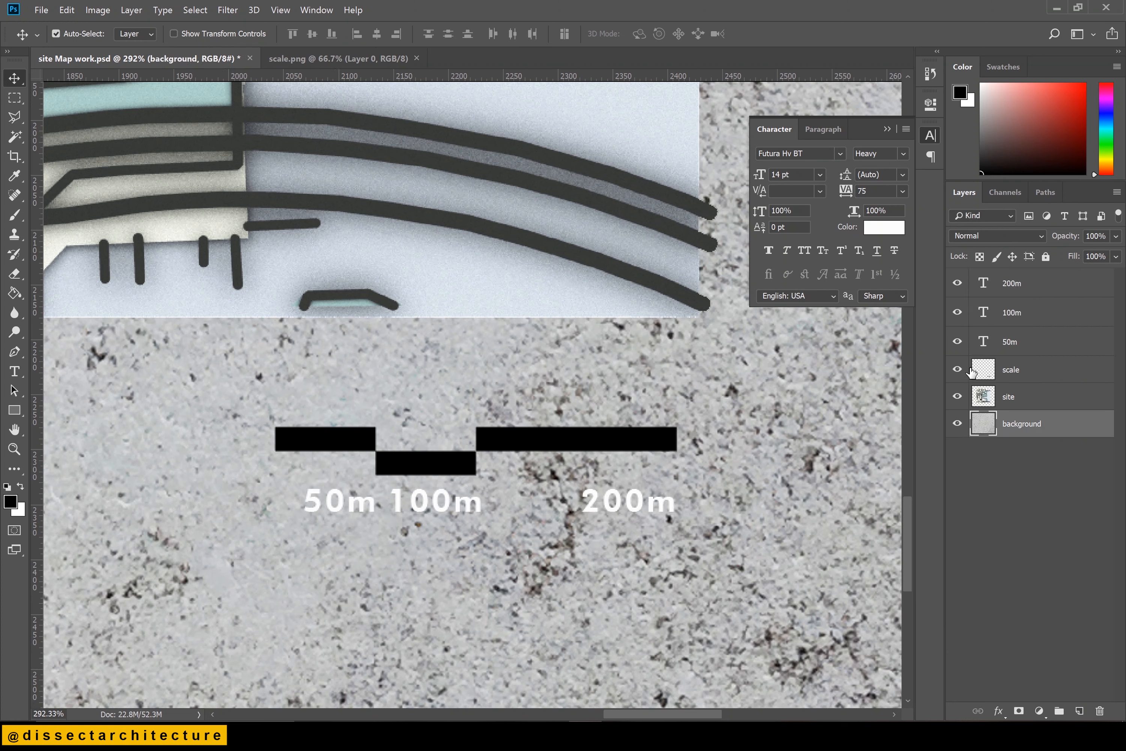
Recolour the 50m label black (000000) by sampling the scale bar
left_click(1017, 342)
key("t")
key("ctrl+a")
left_click(342, 501)
key("ctrl+a")
left_click(575, 34)
left_click(307, 437)
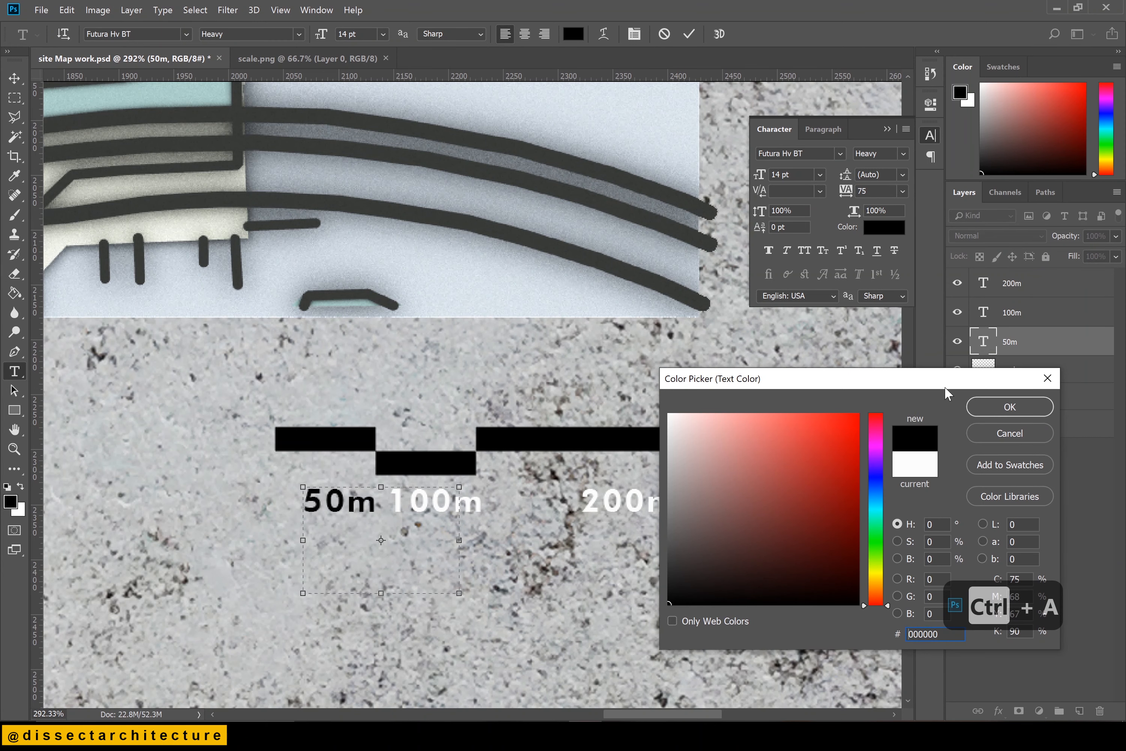
left_click(997, 409)
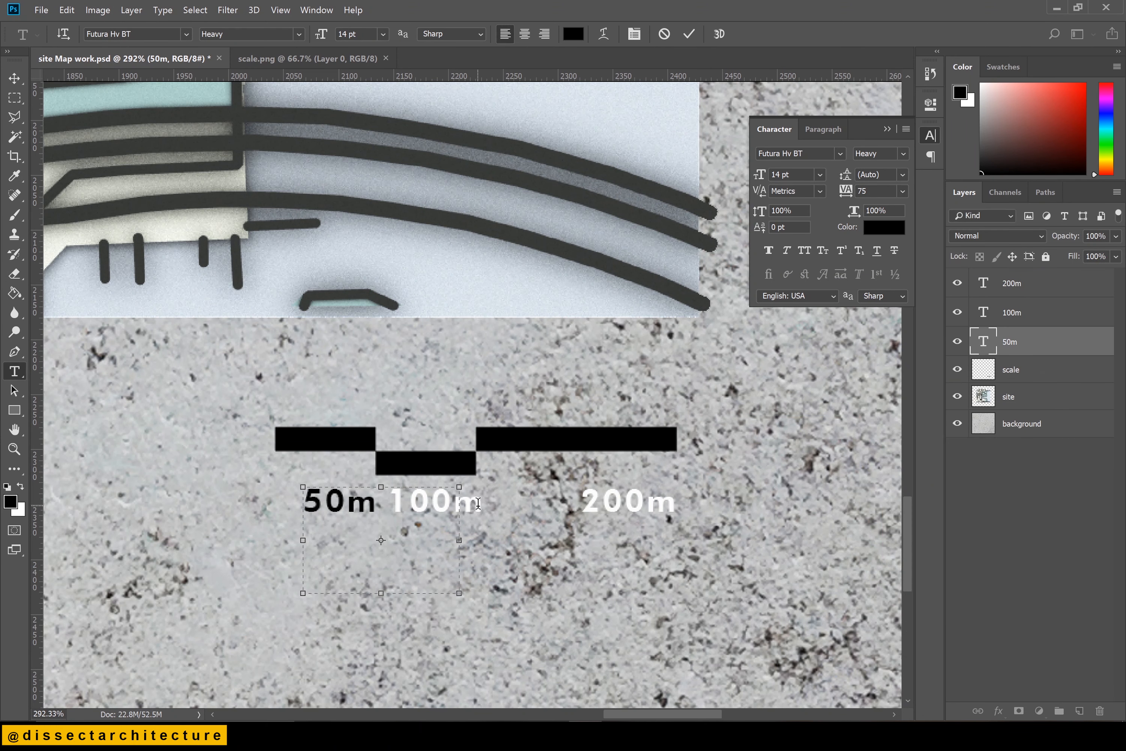
Undo the colour change on the 50m label
type("v")
key("ctrl+z")
key("ctrl+z")
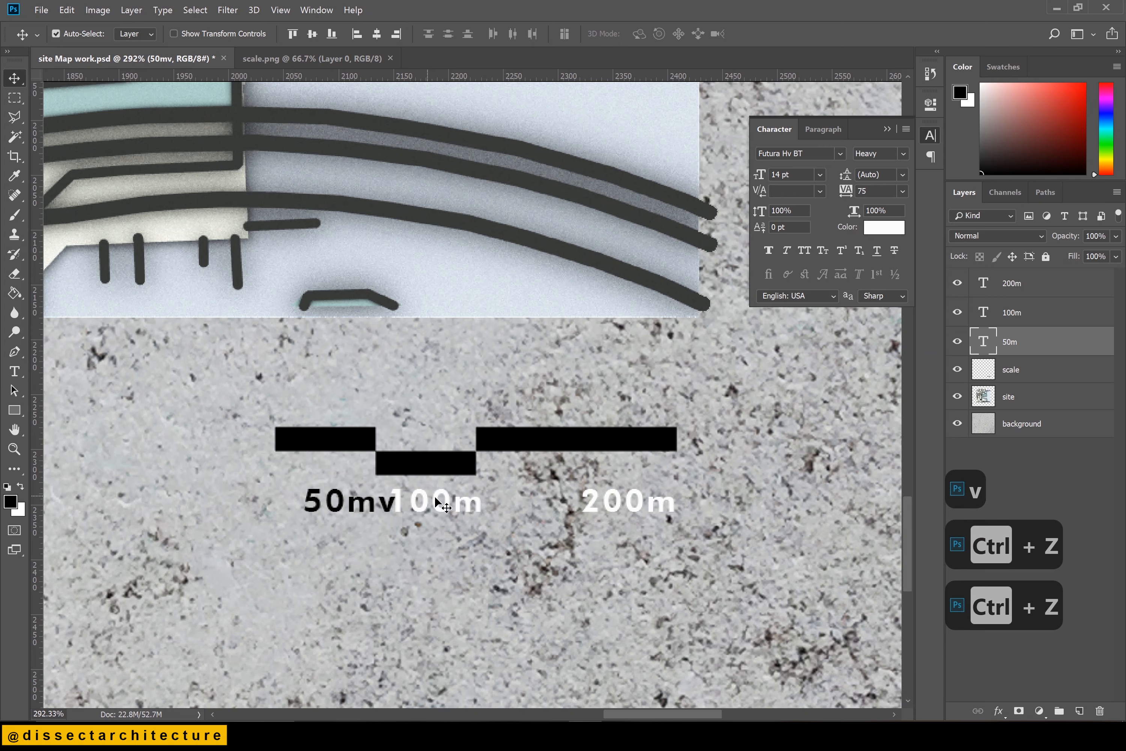
Group the 200m, 100m and 50m text layers and name the group Text
key("ctrl+0")
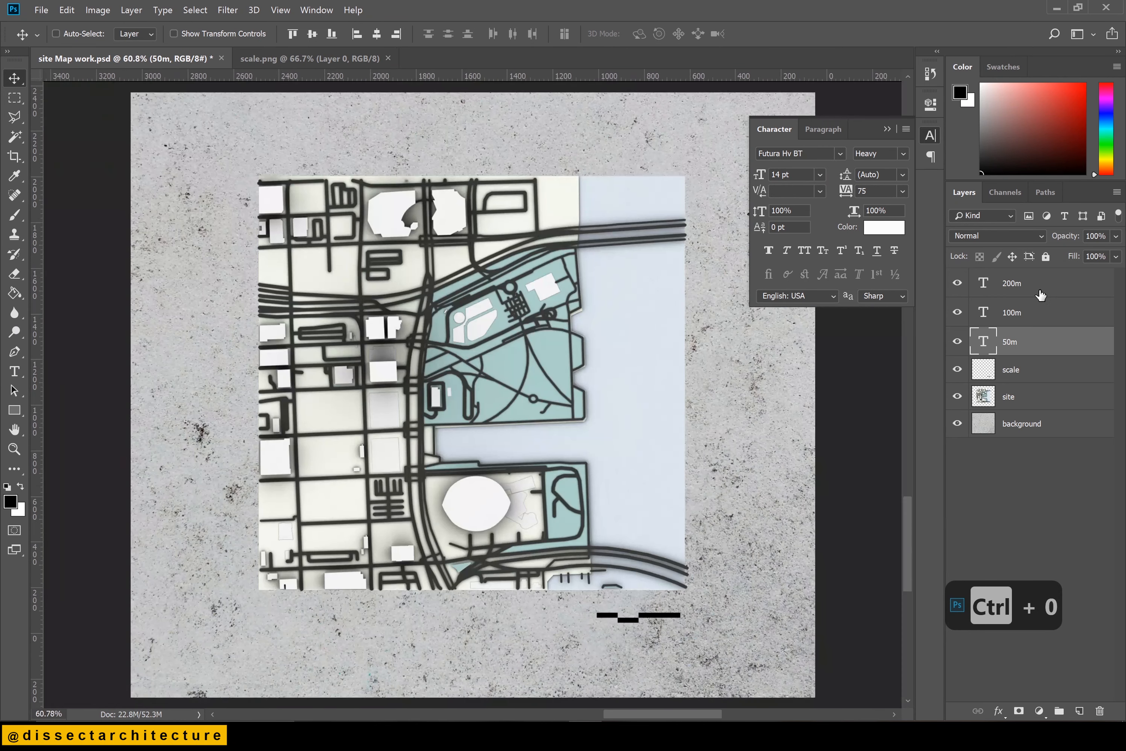
key("ctrl+d")
left_click(1015, 295, "shift")
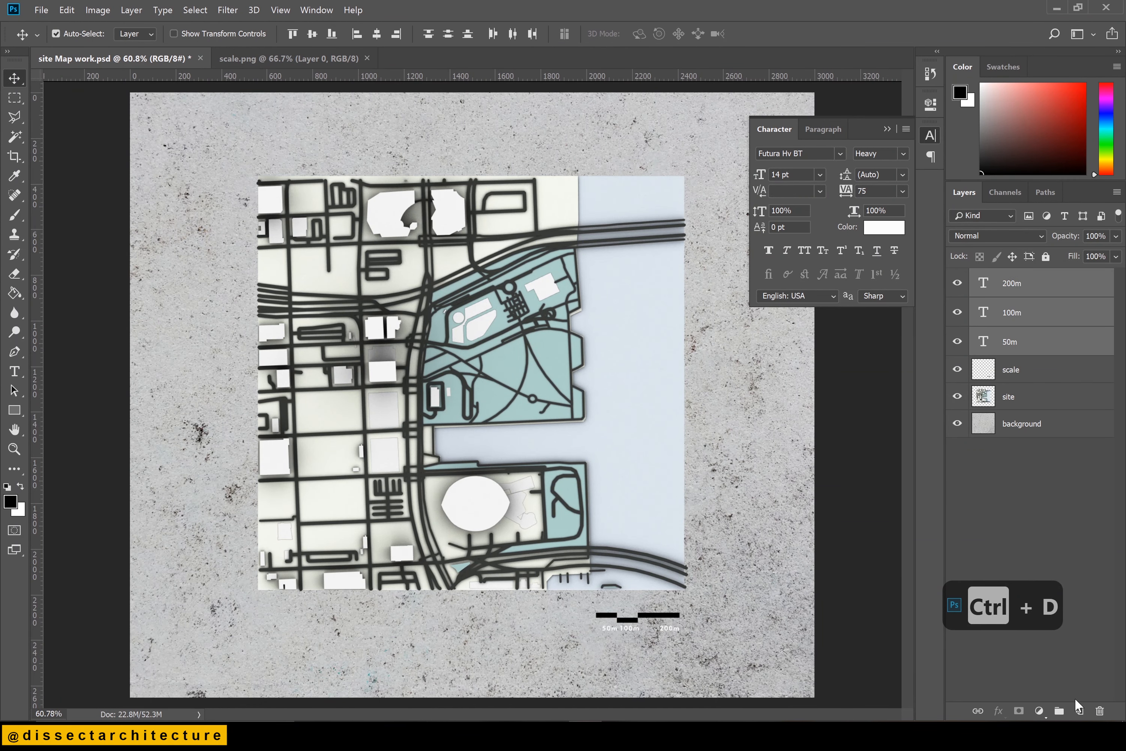
left_click(1075, 699)
left_click(1013, 312)
left_click(1012, 345)
left_click(1009, 283, "shift")
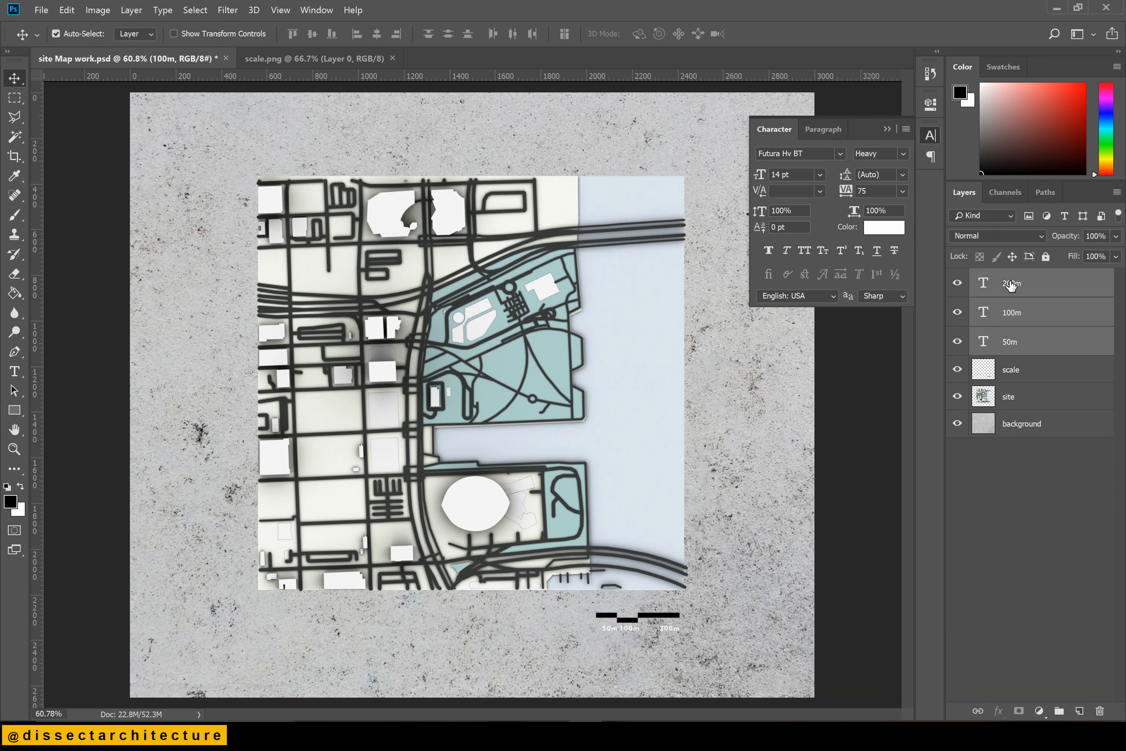
left_click(1059, 710)
double_click(1008, 279)
type("Text")
key("Return")
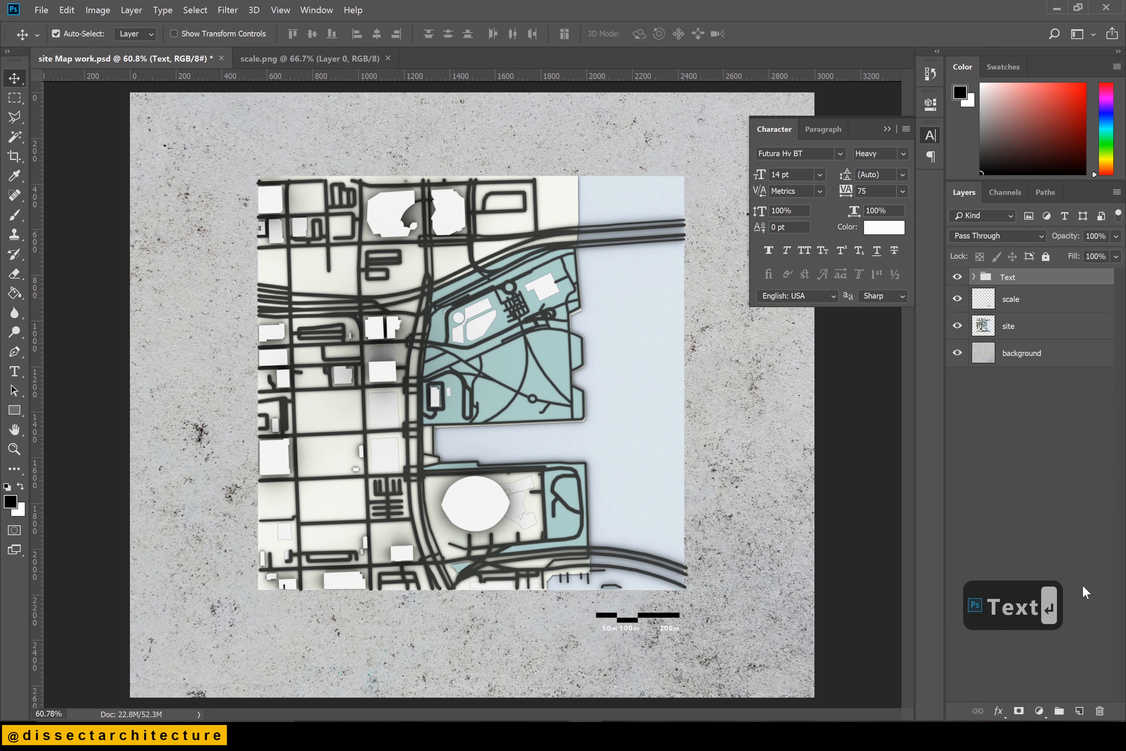
Add a new layer clipped to the Text group and fill it with black to recolour the scale labels
left_click(1080, 711)
left_click(1008, 292, "alt")
left_click(1069, 165)
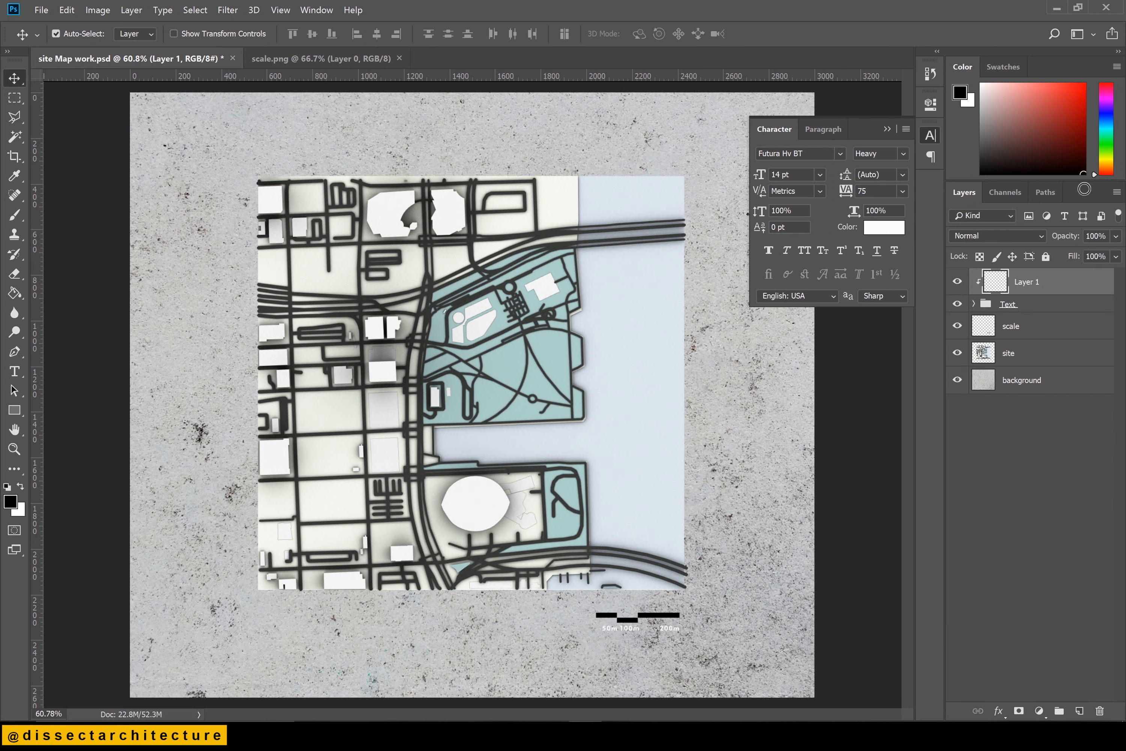
left_click_drag(1080, 179, 1086, 176)
key("g")
key("v")
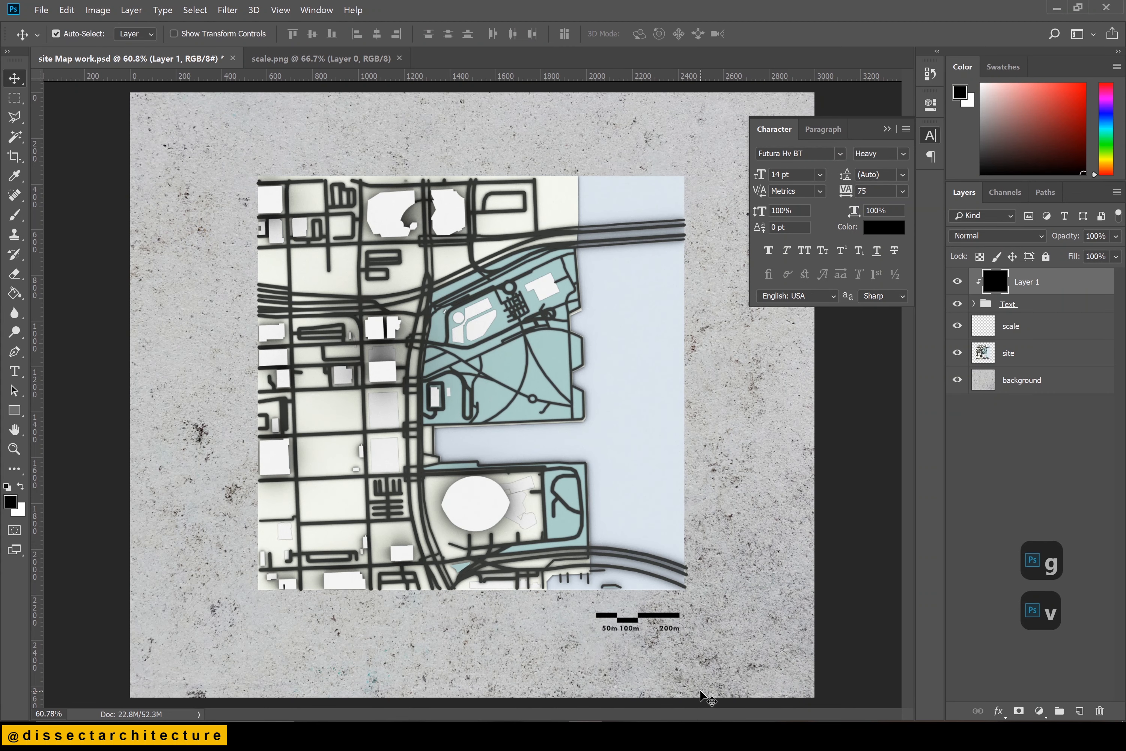
Move the scale labels down about 20 px from the scale bar
key("shift+Down")
key("shift+Down")
left_click(1014, 304)
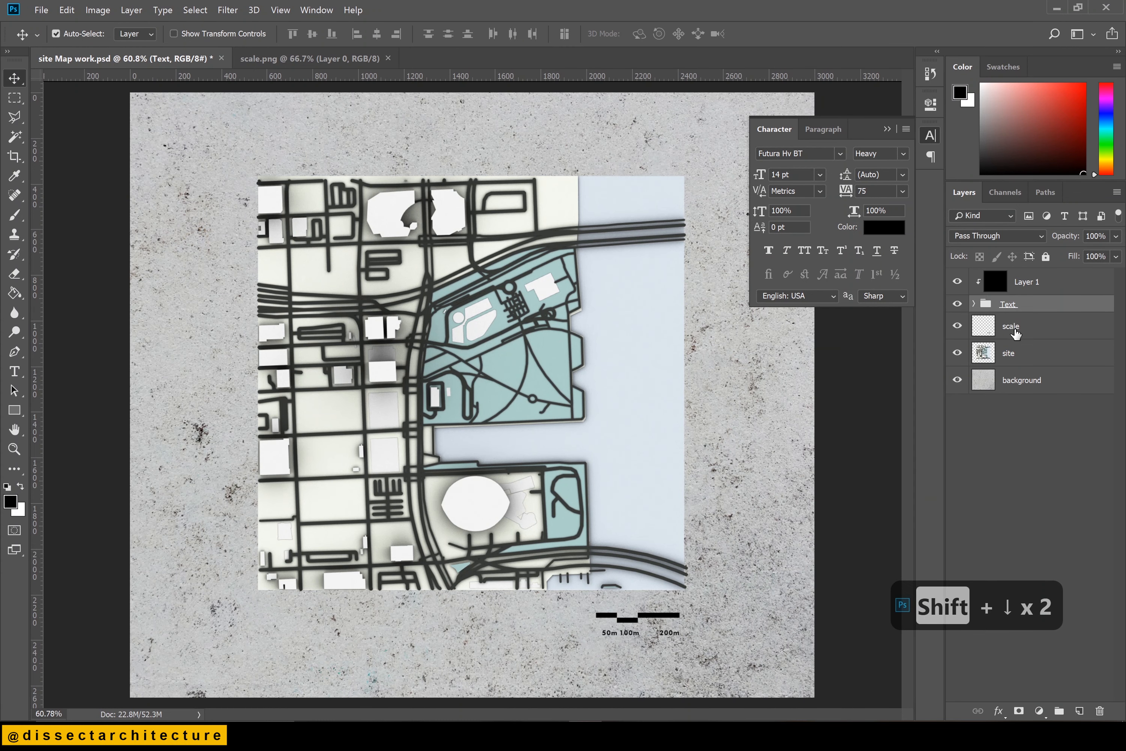
Reorder the scale layer so that it sits below the site layer
left_click(1022, 283)
key("v")
key("ctrl+equal")
key("space")
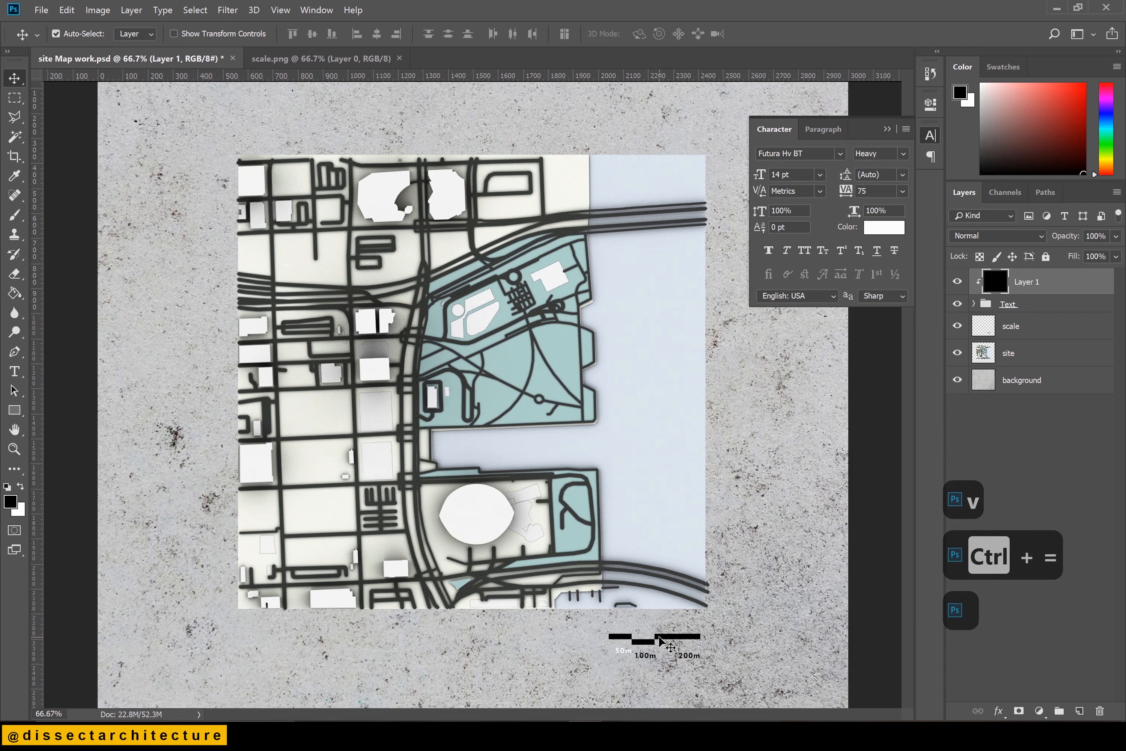
left_click_drag(1016, 327, 1013, 361)
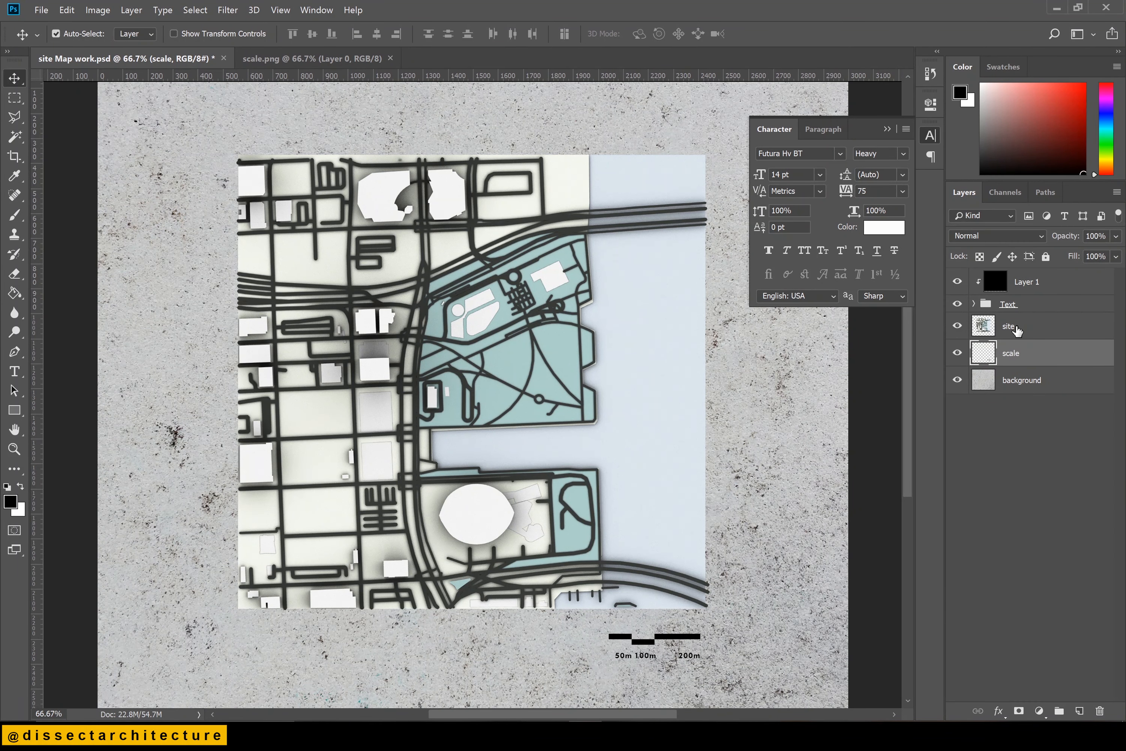
key("alt+bracketright")
key("alt+bracketright")
key("alt+bracketright")
left_click_drag(674, 630, 673, 613)
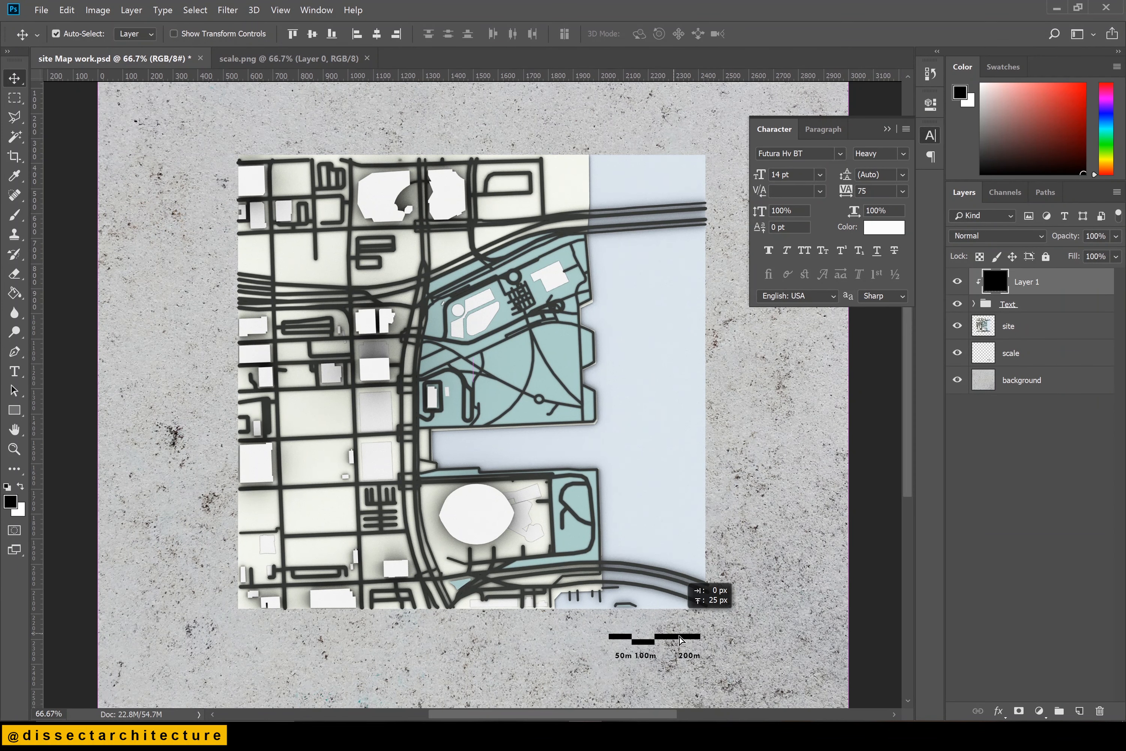
key("ctrl+z")
Move the scale bar up about 40 px towards the lower edge of the site plan
left_click(974, 303)
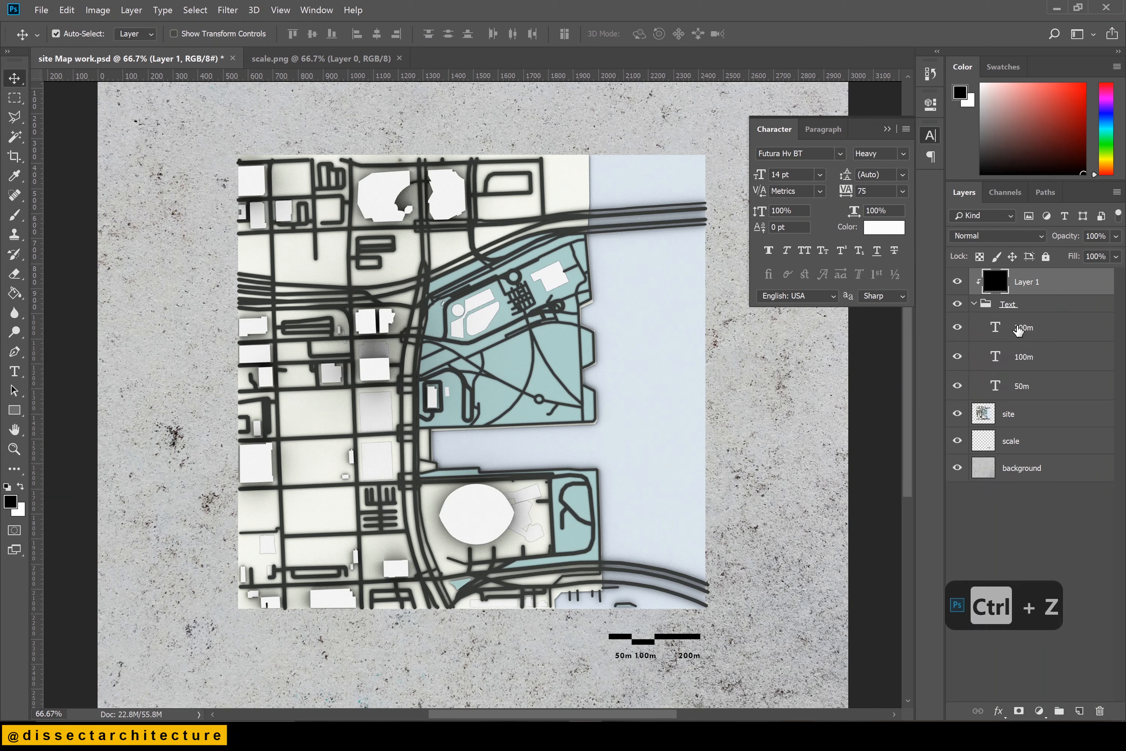
key("ctrl+z")
left_click(1011, 440)
left_click_drag(675, 633, 763, 618, "ctrl")
key("v")
left_click(1009, 421)
left_click(1015, 444)
key("v")
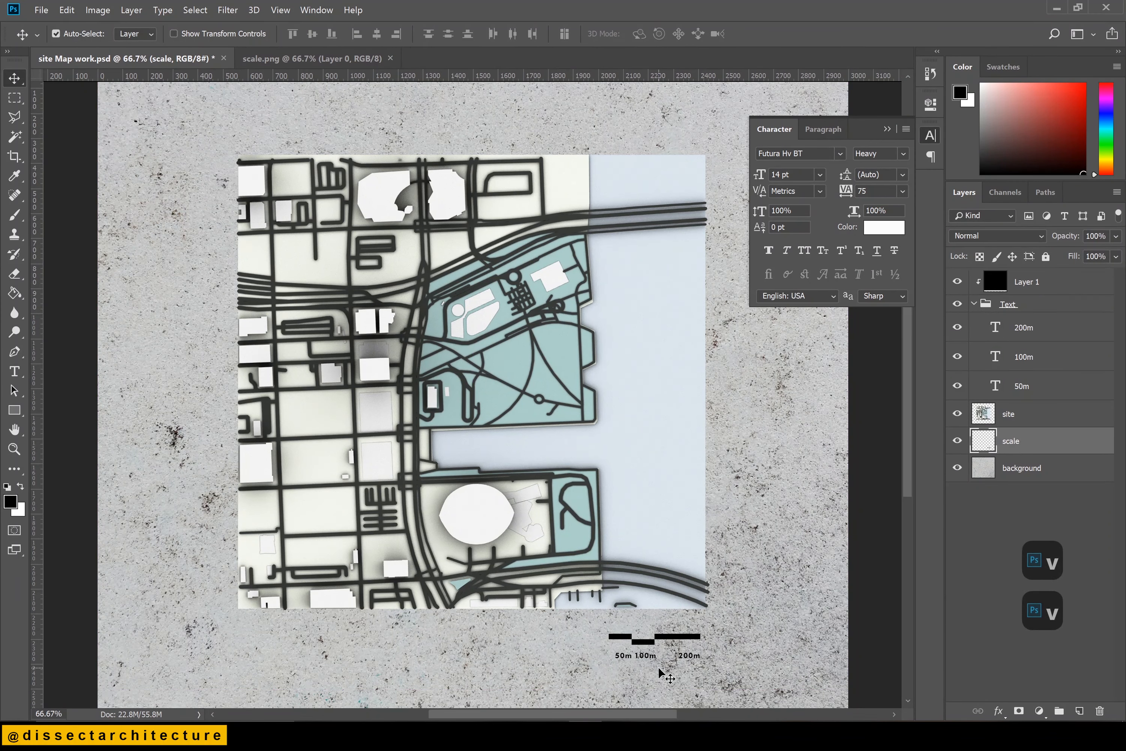
key("shift+Up")
key("shift+Up")
key("shift+Up")
key("shift+Up")
Move the 50m, 100m and 200m labels together up about 40 px, closer to the scale bar, and collapse the Text group
left_click(1028, 304)
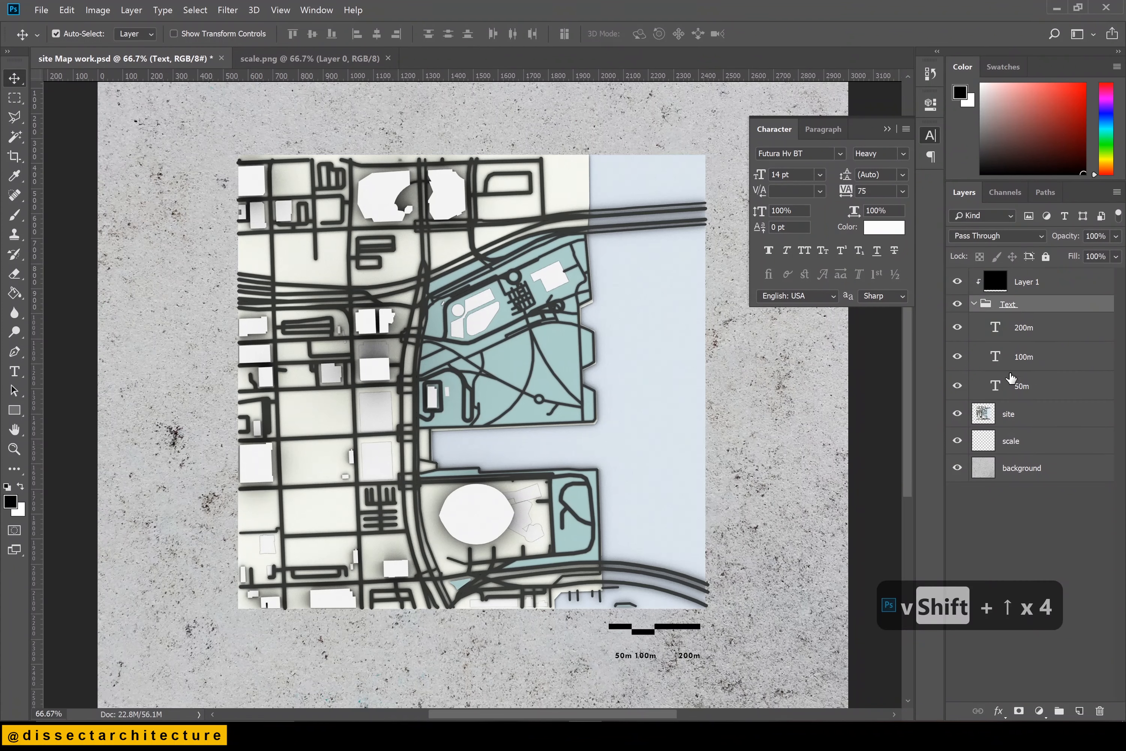
left_click(1024, 328)
left_click(1010, 382, "shift")
key("shift+Up")
key("shift+Up")
key("shift+Up")
key("shift+Up")
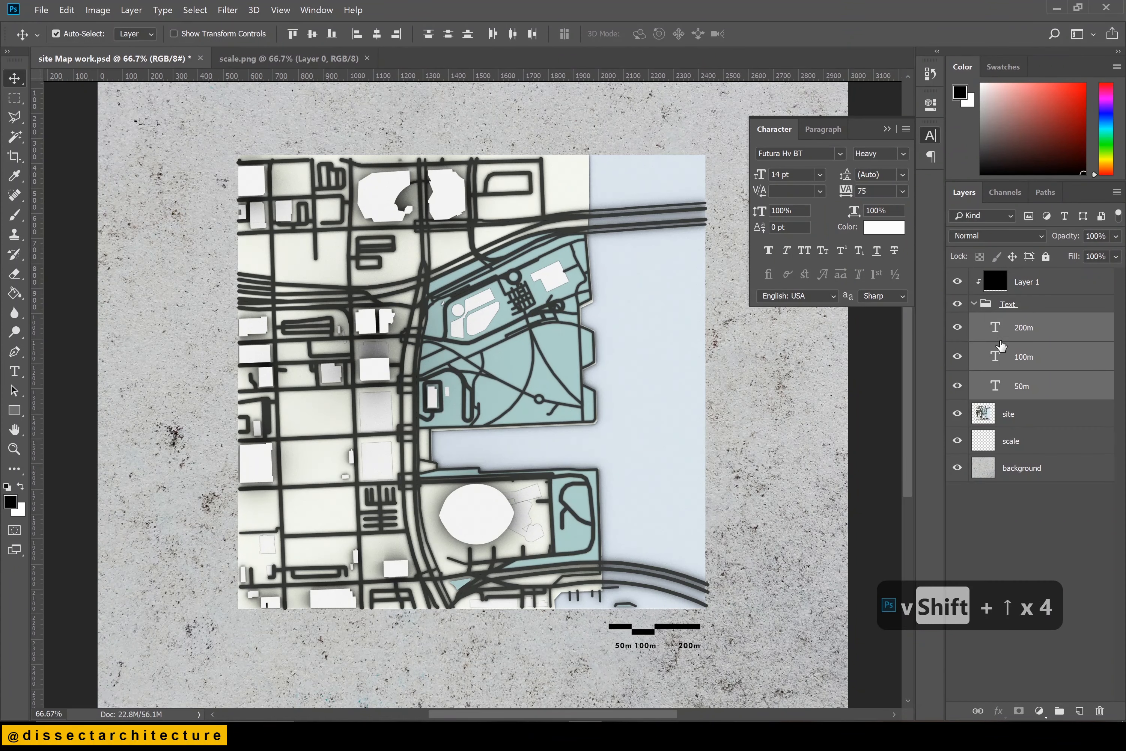
left_click(974, 304)
left_click(996, 285)
key("ctrl+0")
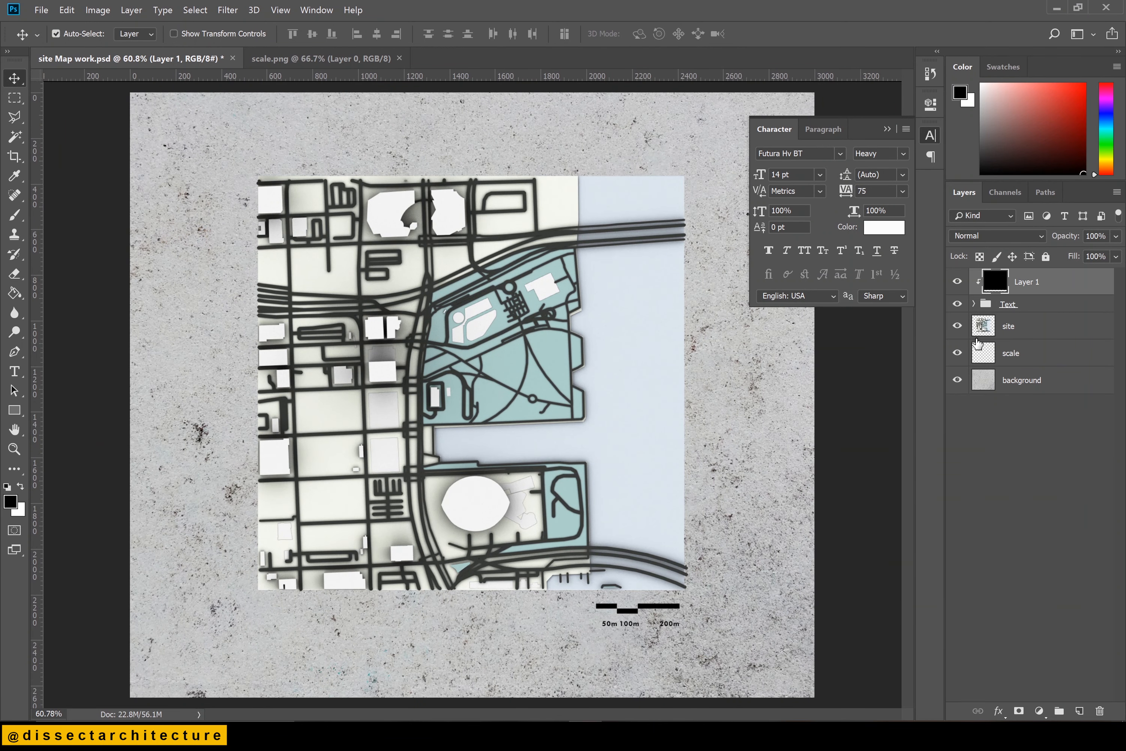
left_click(1027, 304)
left_click(1079, 711)
key("ctrl+z")
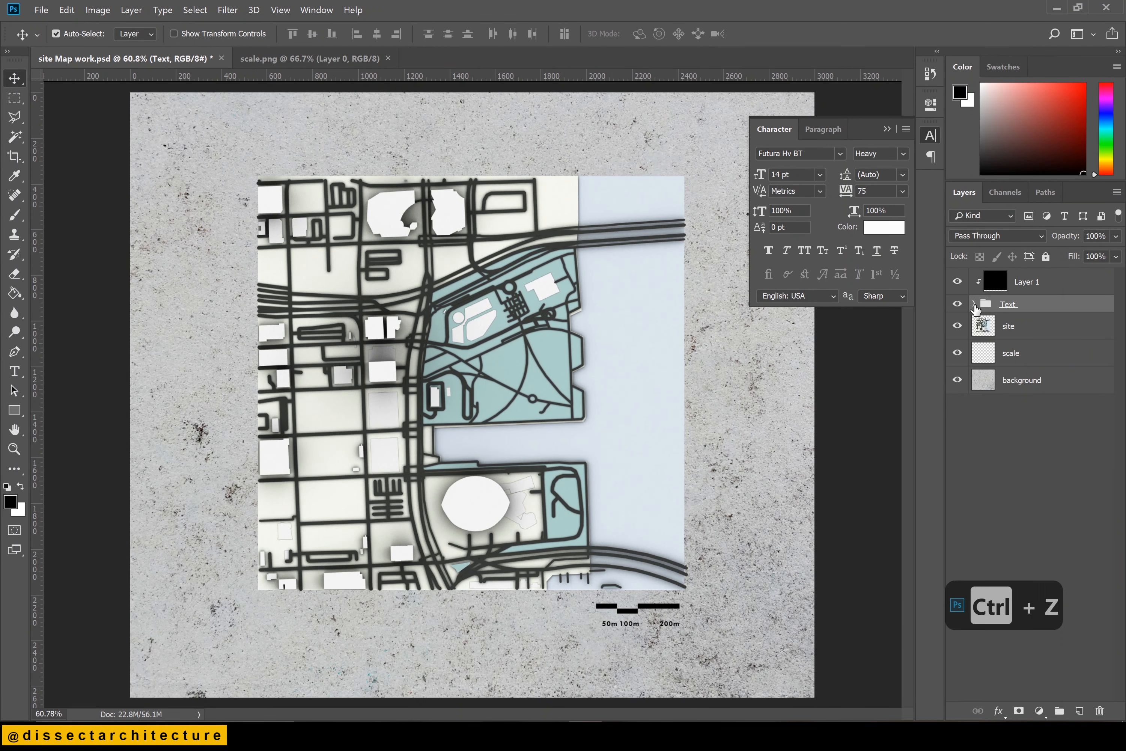
Add a text box reading MIAMI, FLORIDA inside the Text group, placed below the site plan beside the scale bar
left_click(974, 304)
key("t")
left_click_drag(412, 614, 595, 657)
type("miami,")
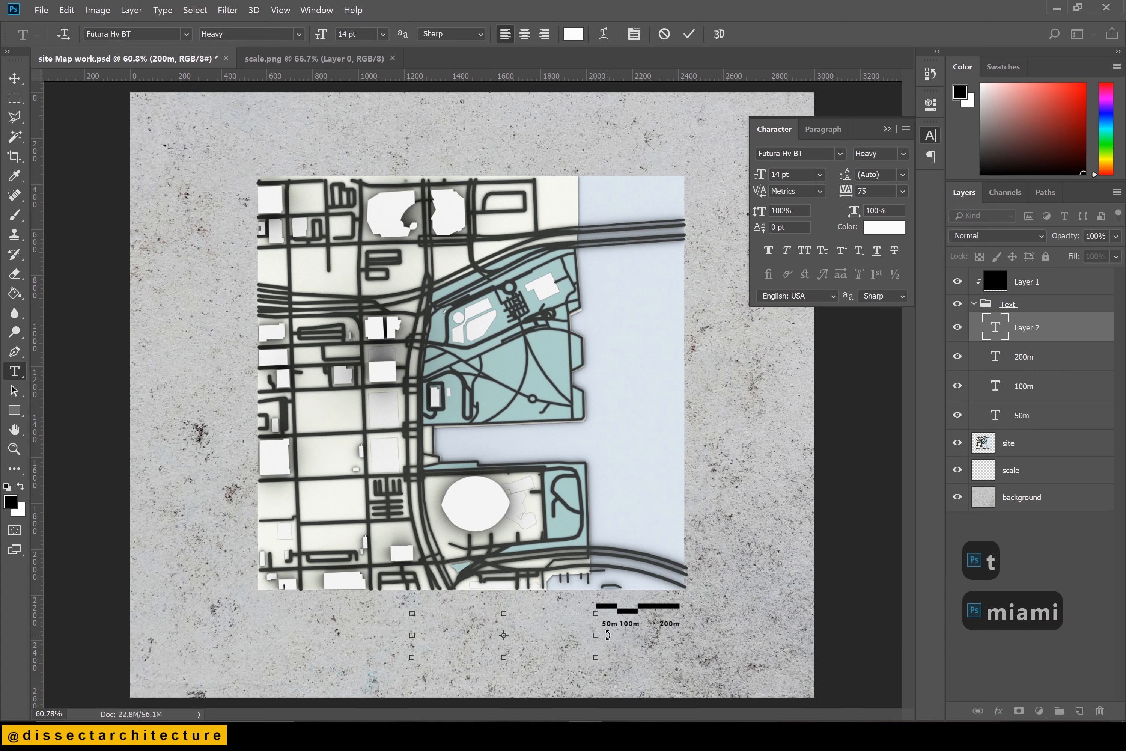
key("ctrl+a")
key("BackSpace")
key("Caps_Lock")
type("MIAMI, FLORIDA")
Set the MIAMI, FLORIDA title to tracking 200 and size 30 pt, and widen its text box
key("ctrl+a")
left_click(903, 191)
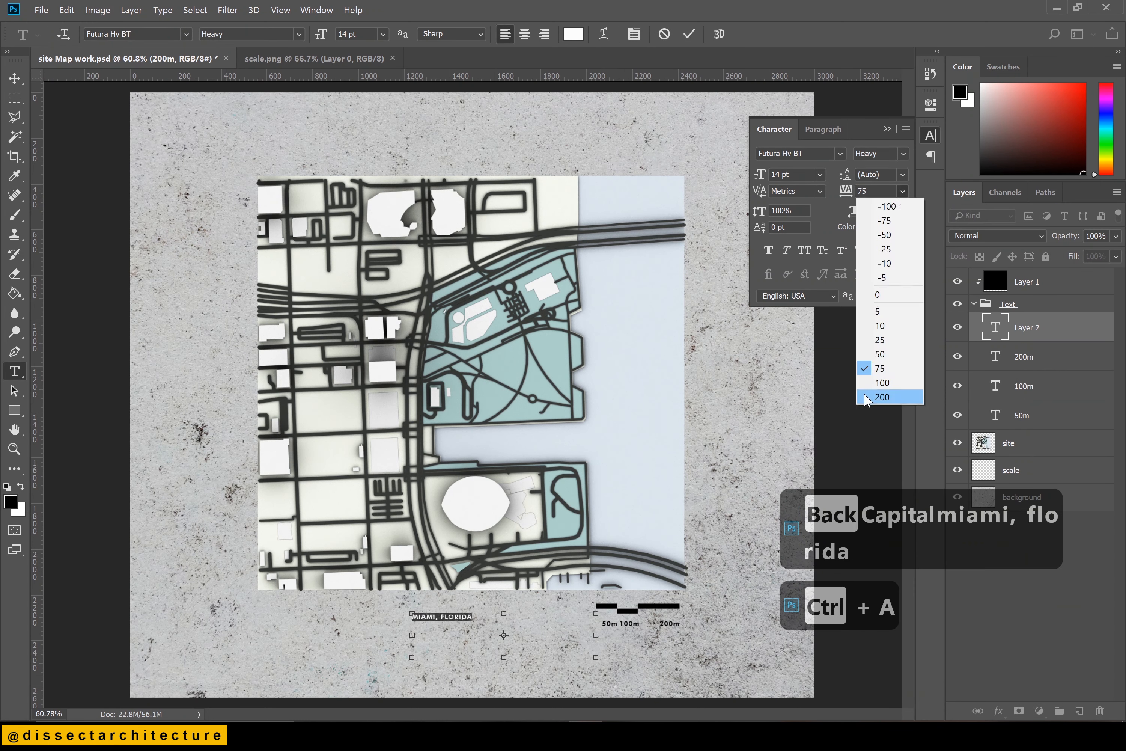
left_click(887, 399)
left_click(384, 35)
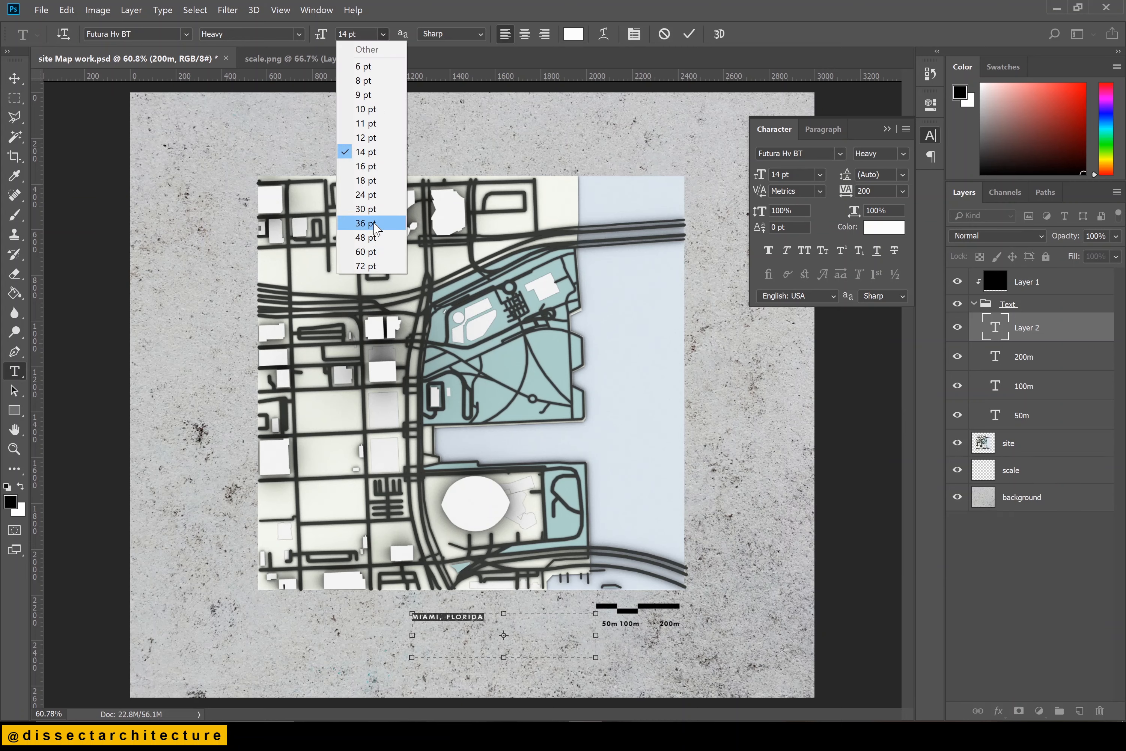
left_click(377, 247)
left_click_drag(596, 657, 720, 642)
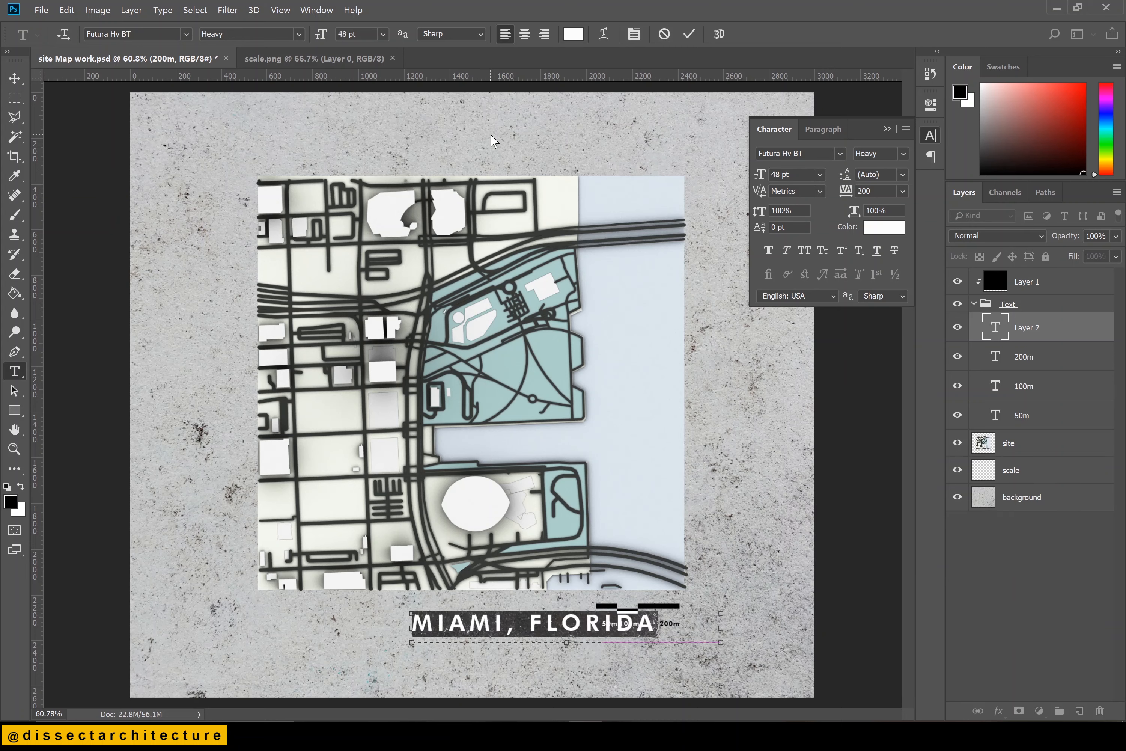
left_click(383, 35)
left_click(377, 217)
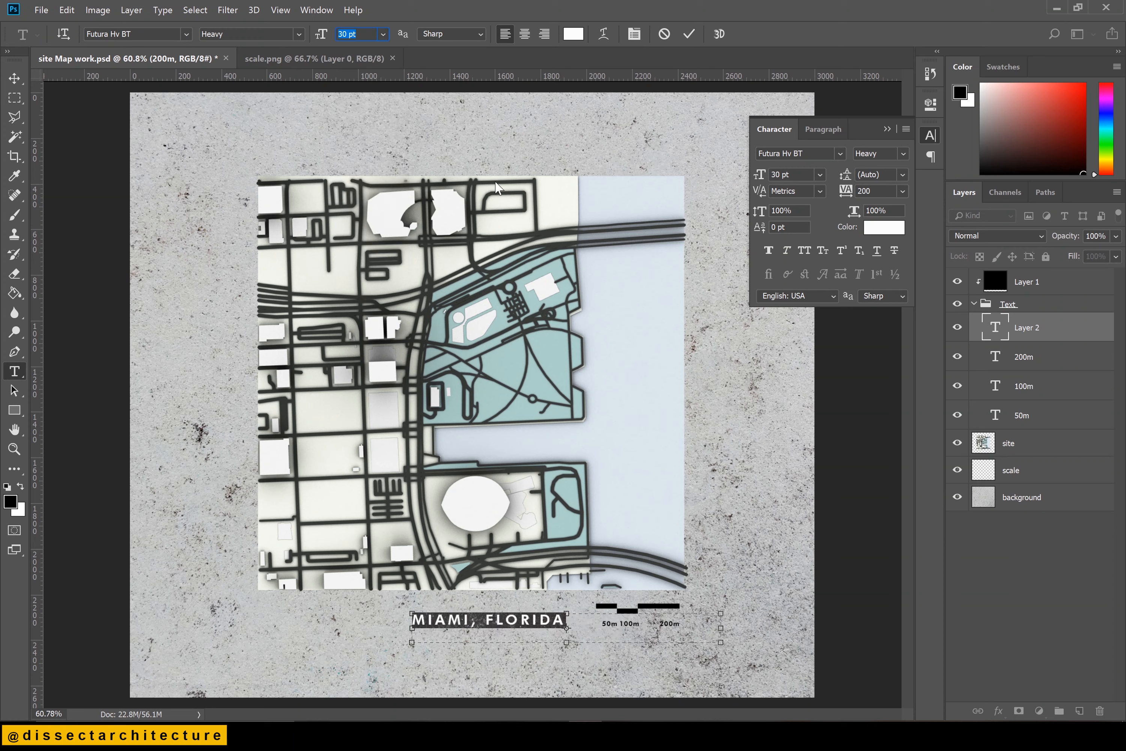
left_click(689, 33)
Shift the MIAMI, FLORIDA title horizontally to the left, away from the scale bar, and collapse the character settings
key("v")
left_click(570, 611)
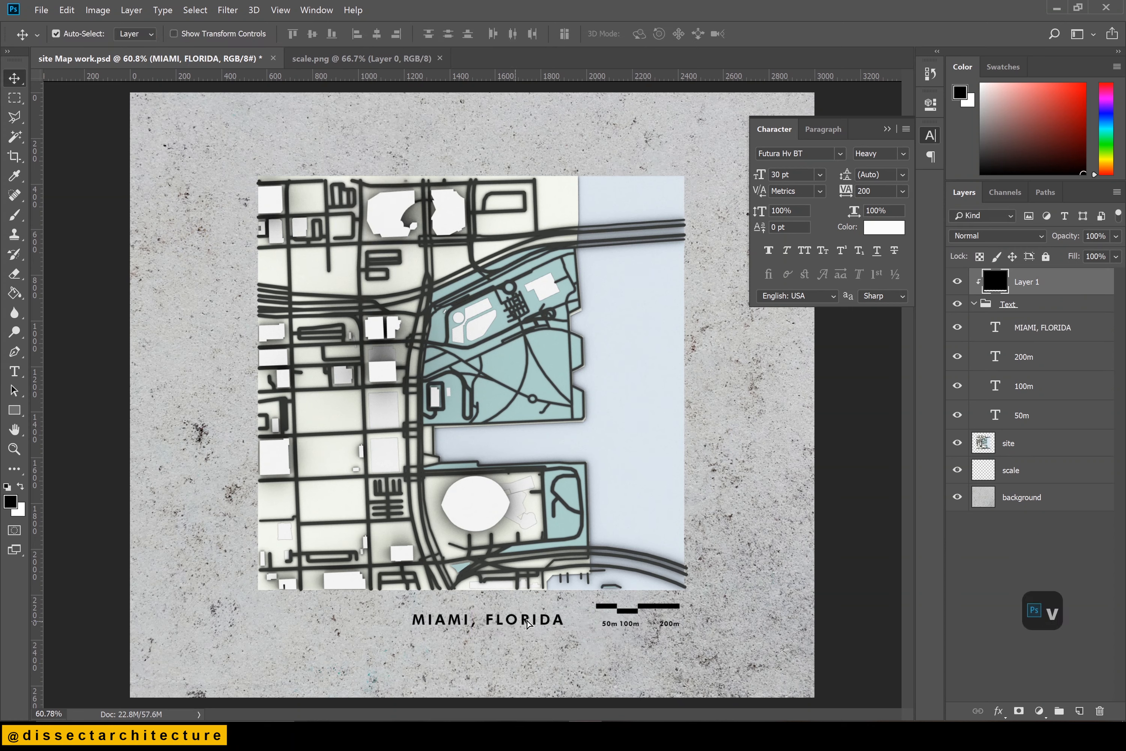
left_click(1028, 329)
key("shift+Left")
key("shift+Left")
key("shift+Left")
key("shift+Left")
key("shift+Left")
key("shift+Left")
key("shift+Left")
key("shift+Left")
key("shift+Left")
key("shift+Left")
key("shift+Left")
key("shift+Left")
key("shift+Left")
key("shift+Left")
key("shift+Left")
key("shift+Left")
key("shift+Left")
key("shift+Left")
key("shift+Left")
key("shift+Left")
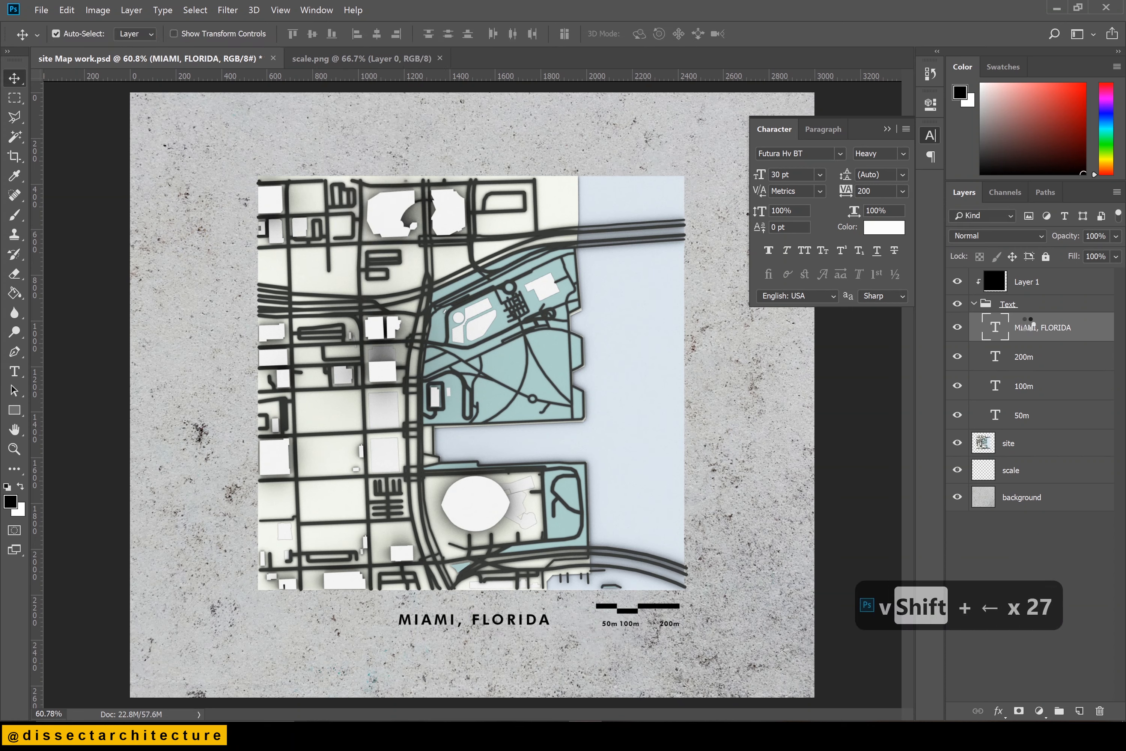
left_click(888, 130)
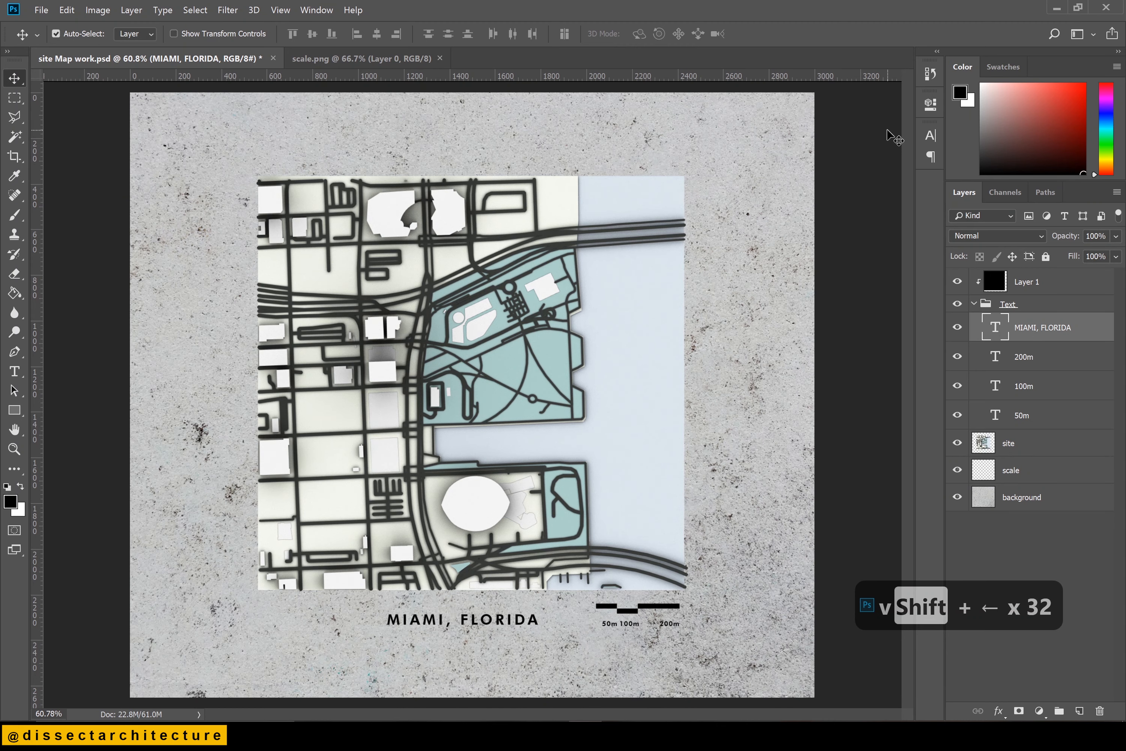
key("ctrl+minus")
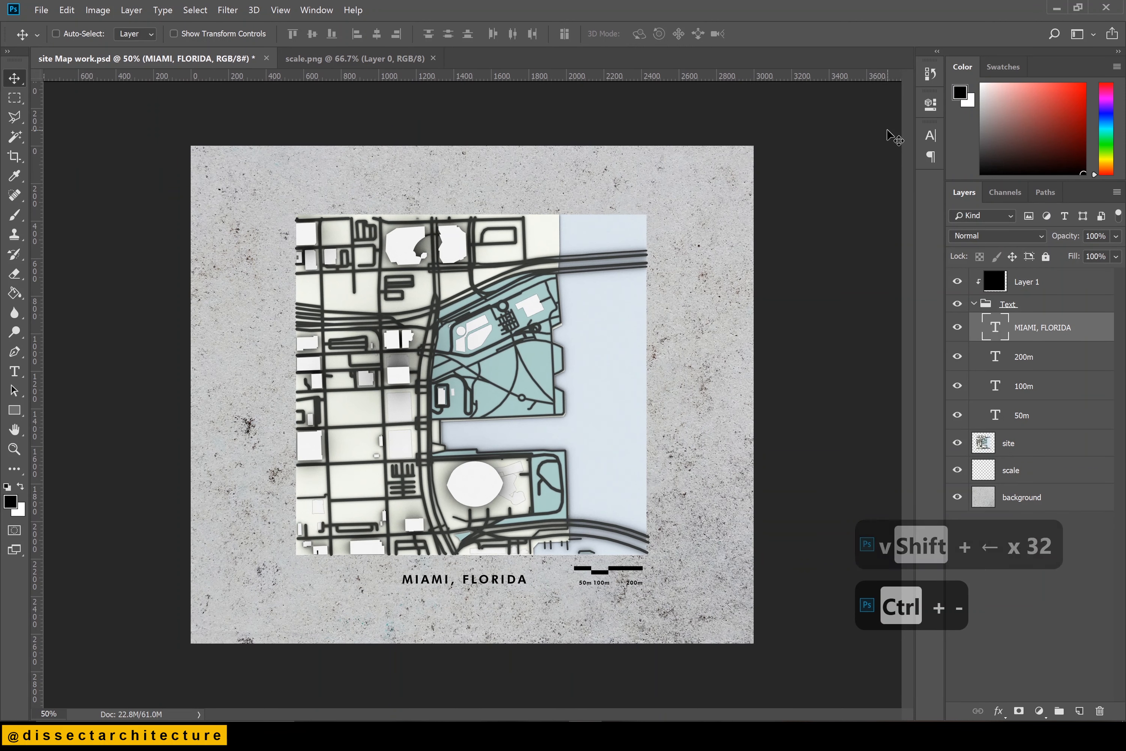